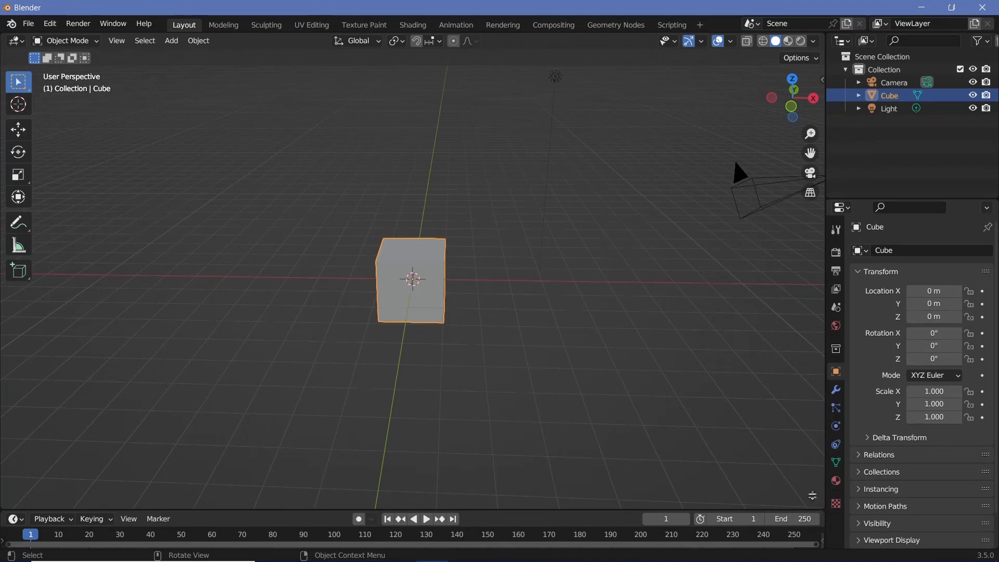
# Split the 3D viewport horizontally and change the lower area into a Geometry Node Editor
pyautogui.moveTo(813, 495); pyautogui.dragTo(801, 293)
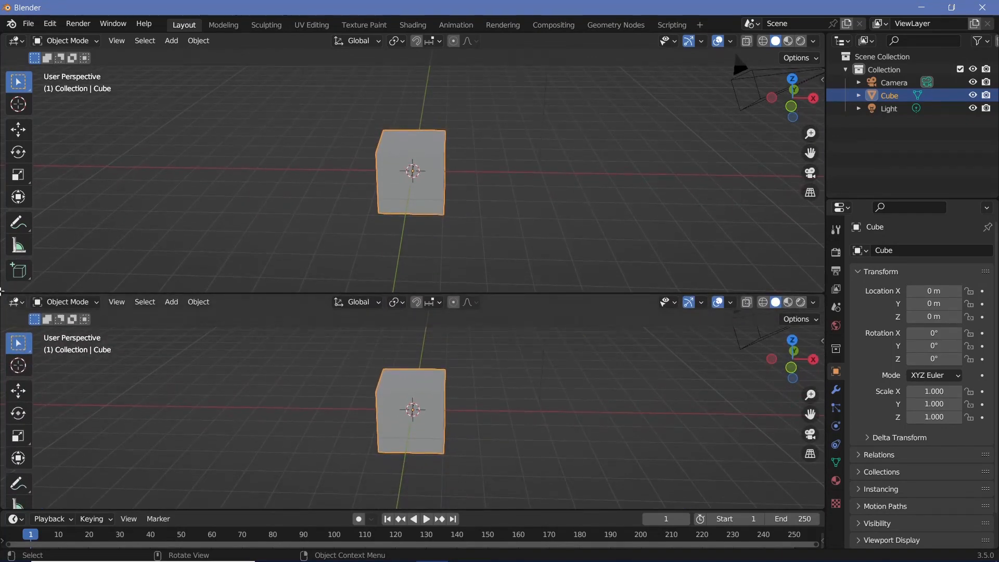
pyautogui.click(15, 301)
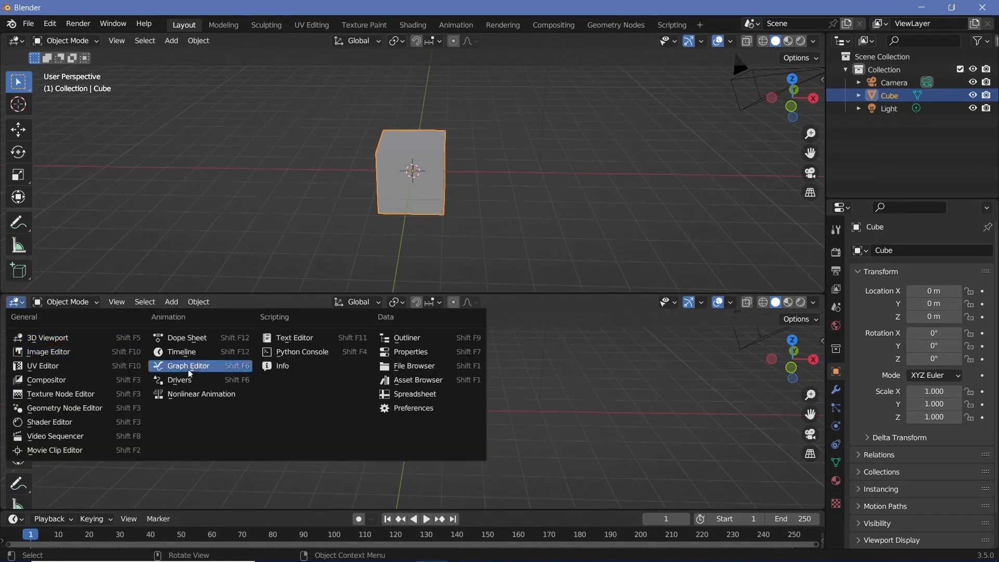
pyautogui.click(66, 409)
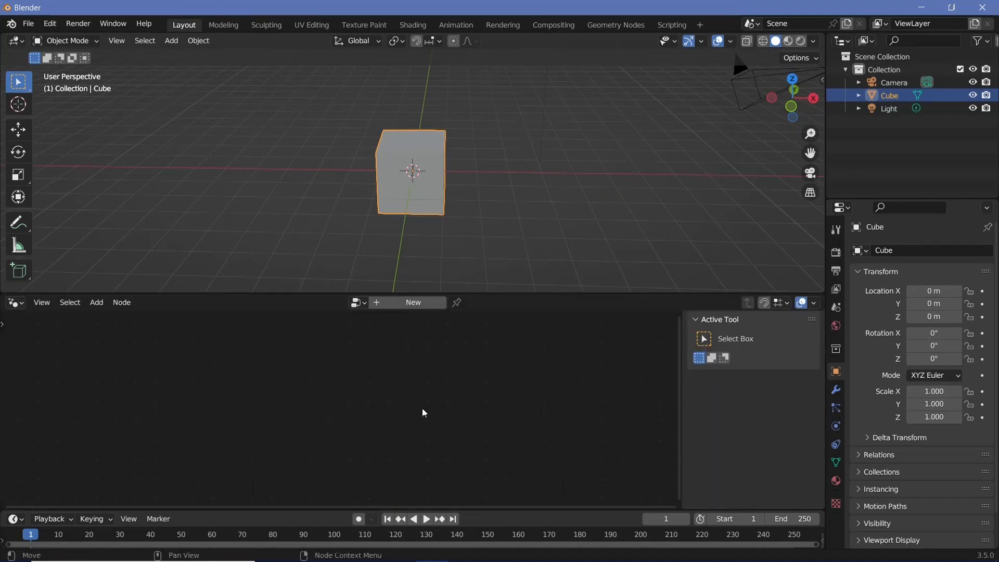
# Create a new geometry node tree for the cube and move the Group Input node farther from the Group Output node
pyautogui.click(408, 304)
pyautogui.press('Home')
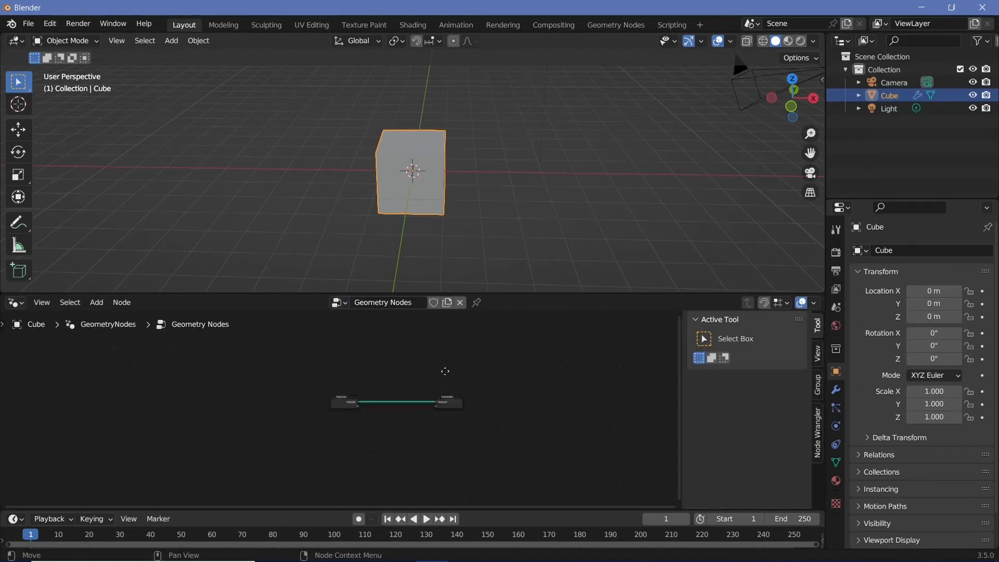
pyautogui.click(333, 394)
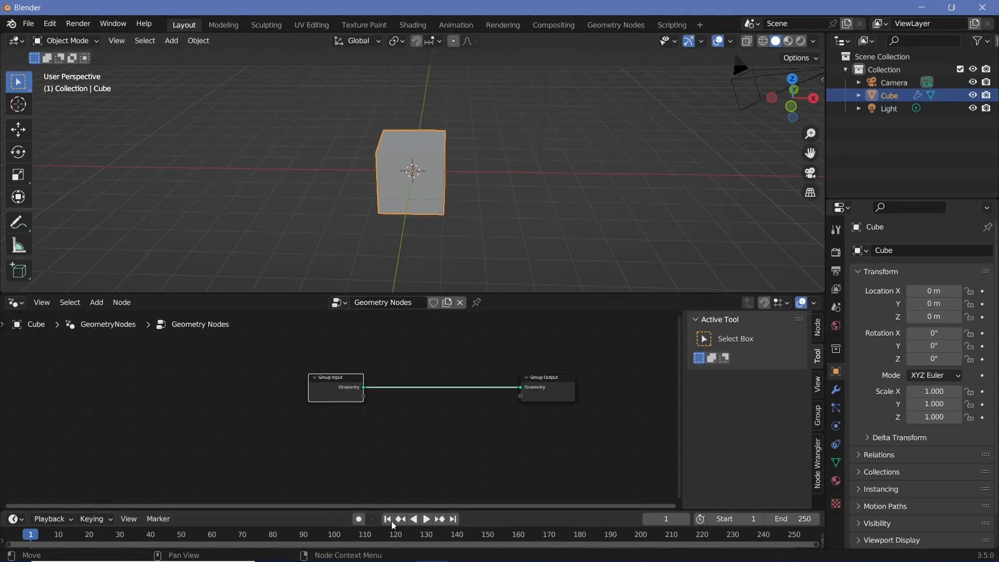
pyautogui.moveTo(328, 399); pyautogui.dragTo(218, 392)
pyautogui.moveTo(290, 431); pyautogui.dragTo(341, 424, button='middle')
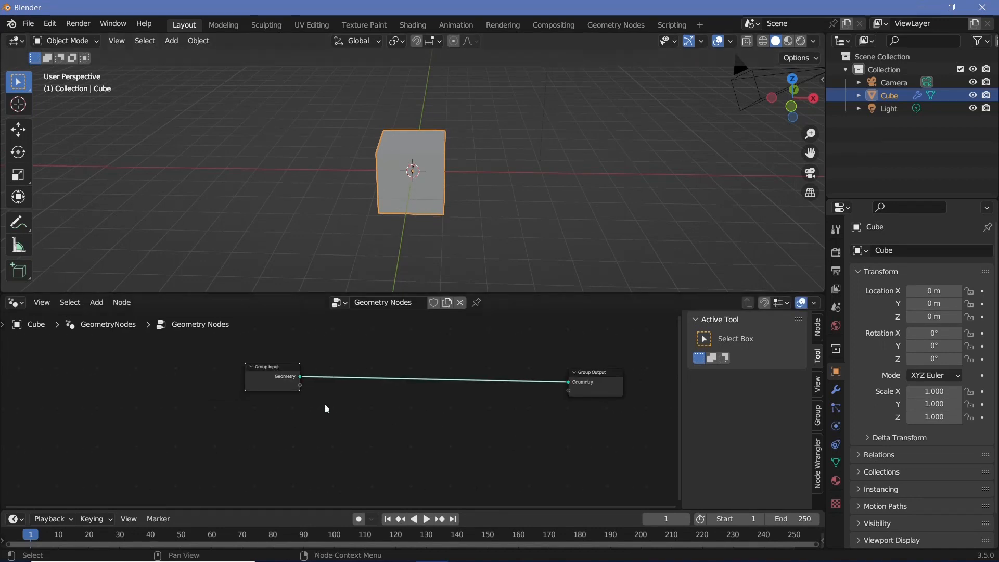
pyautogui.moveTo(276, 387); pyautogui.dragTo(252, 390, button='middle')
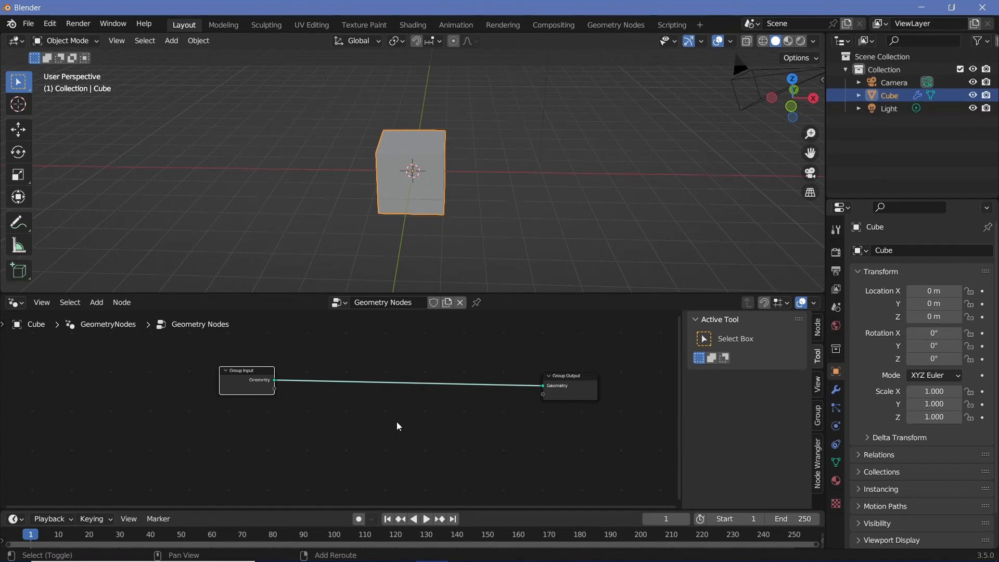
pyautogui.moveTo(227, 376)
pyautogui.mouseDown()
pyautogui.moveTo(269, 382)
pyautogui.moveTo(214, 371)
pyautogui.mouseUp()
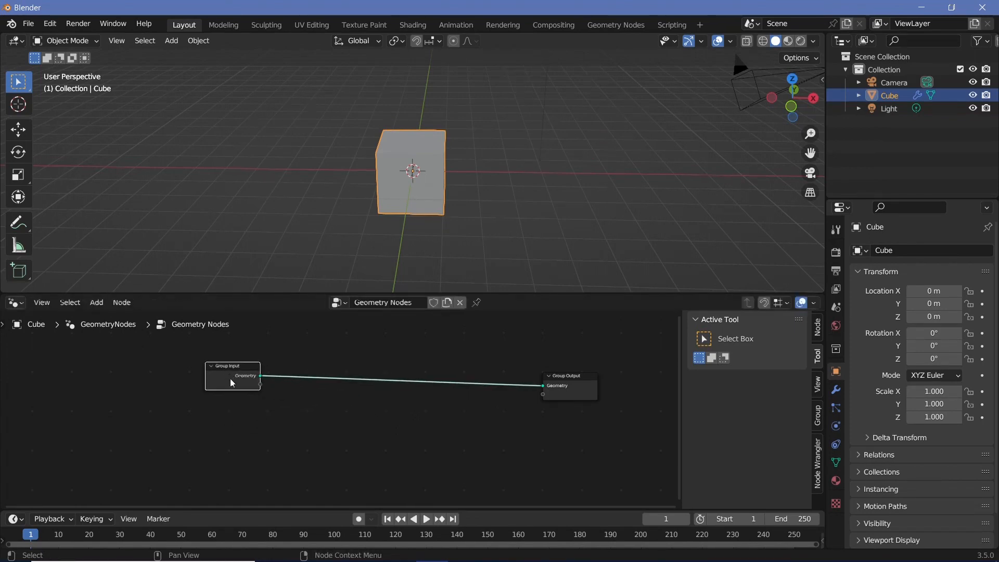
# Insert a Mesh to Volume node on the link between Group Input and Group Output
pyautogui.moveTo(426, 195); pyautogui.dragTo(411, 145, button='middle')
pyautogui.press('Home')
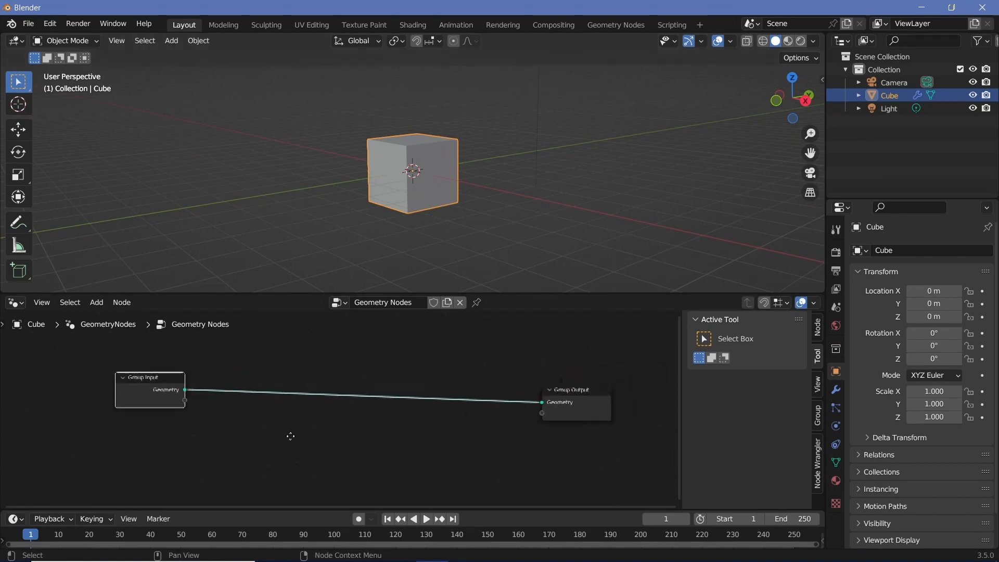
pyautogui.hotkey('shift', 'a')
pyautogui.click(233, 321)
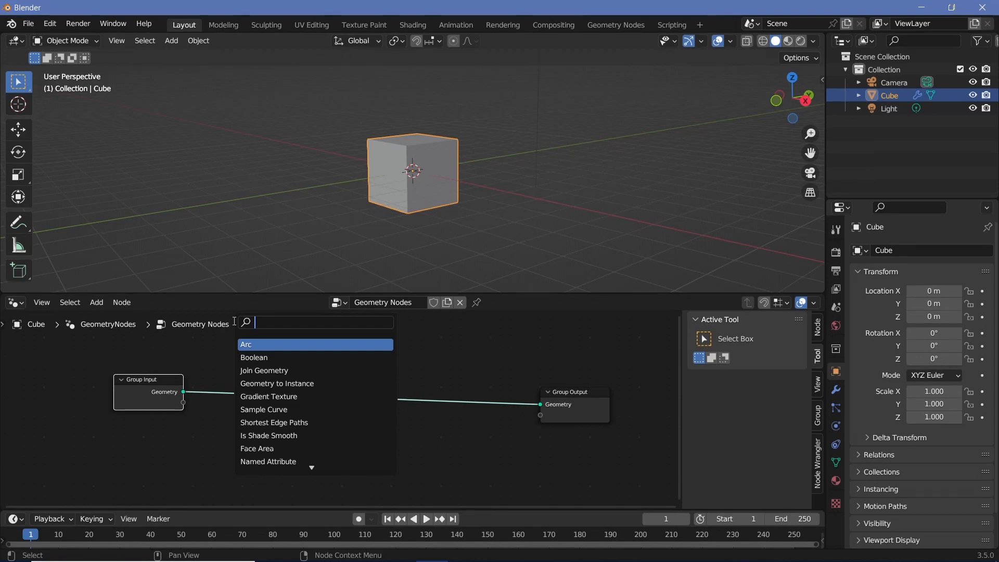
pyautogui.write('mesh to')
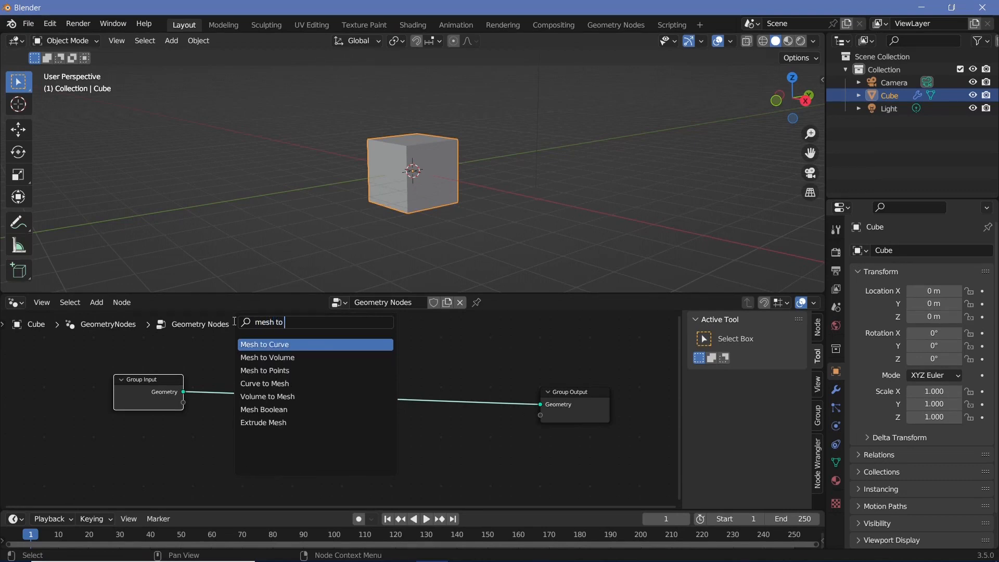
pyautogui.click(268, 357)
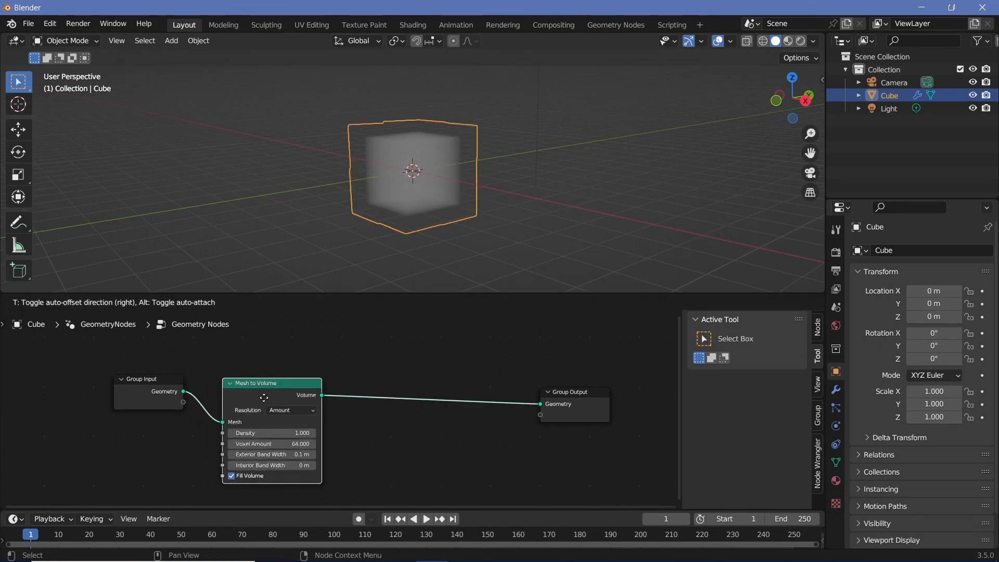
pyautogui.click(264, 398)
# Insert a Distribute Points in Volume node between Mesh to Volume and Group Output
pyautogui.moveTo(383, 448); pyautogui.dragTo(338, 433, button='middle')
pyautogui.hotkey('shift', 'a')
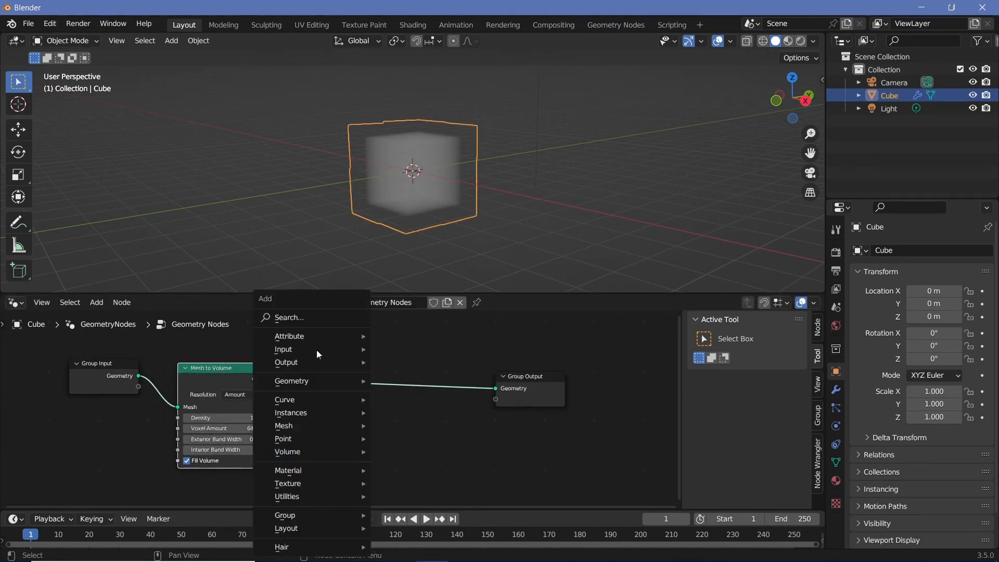
pyautogui.click(322, 313)
pyautogui.write('distr')
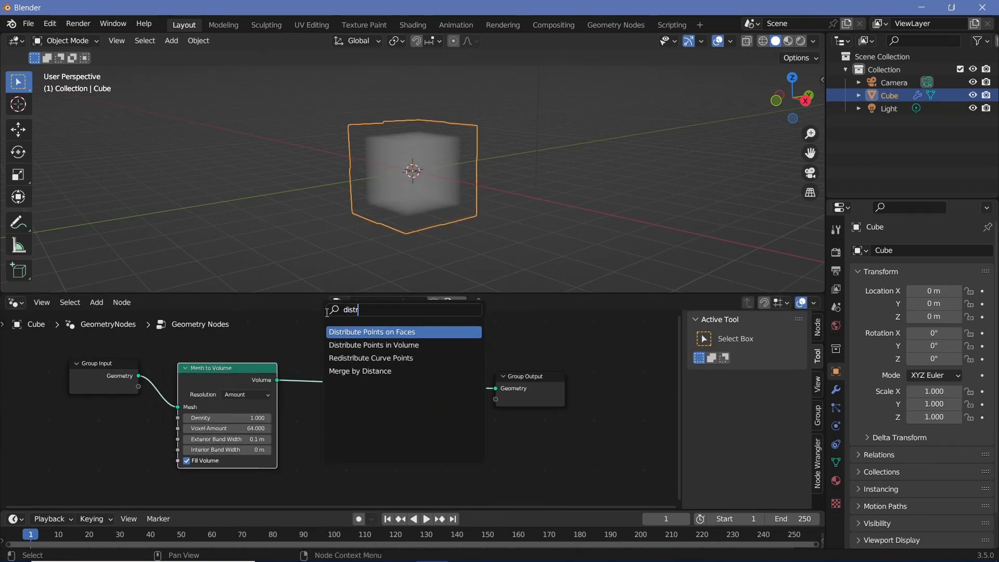
pyautogui.click(364, 345)
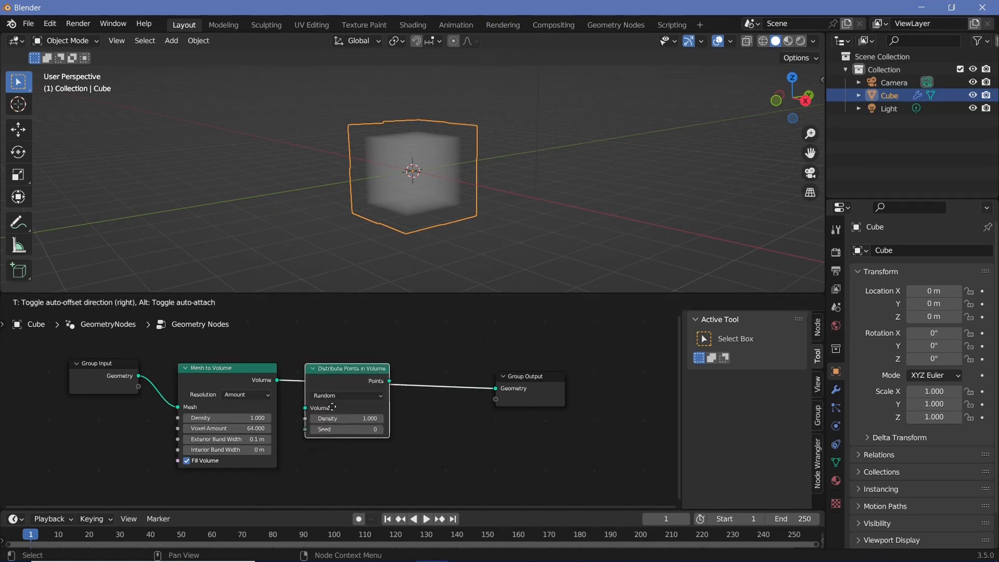
pyautogui.click(318, 406)
# Set the density of the Distribute Points in Volume node to 100
pyautogui.moveTo(339, 419); pyautogui.dragTo(443, 419)
pyautogui.moveTo(435, 224); pyautogui.dragTo(443, 174, button='middle')
pyautogui.scroll(4, 398, 249)
pyautogui.scroll(-2, 413, 432)
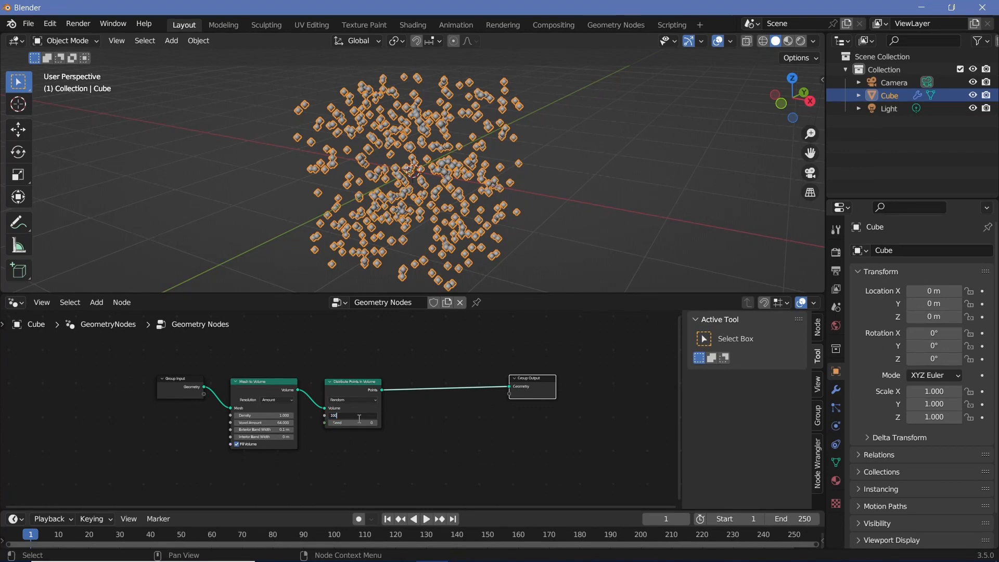
pyautogui.press('Return')
# Rearrange the node tree by raising Group Input and lowering the Mesh to Volume and Distribute Points in Volume nodes
pyautogui.moveTo(379, 208); pyautogui.dragTo(286, 290, button='middle')
pyautogui.moveTo(182, 388); pyautogui.dragTo(168, 350)
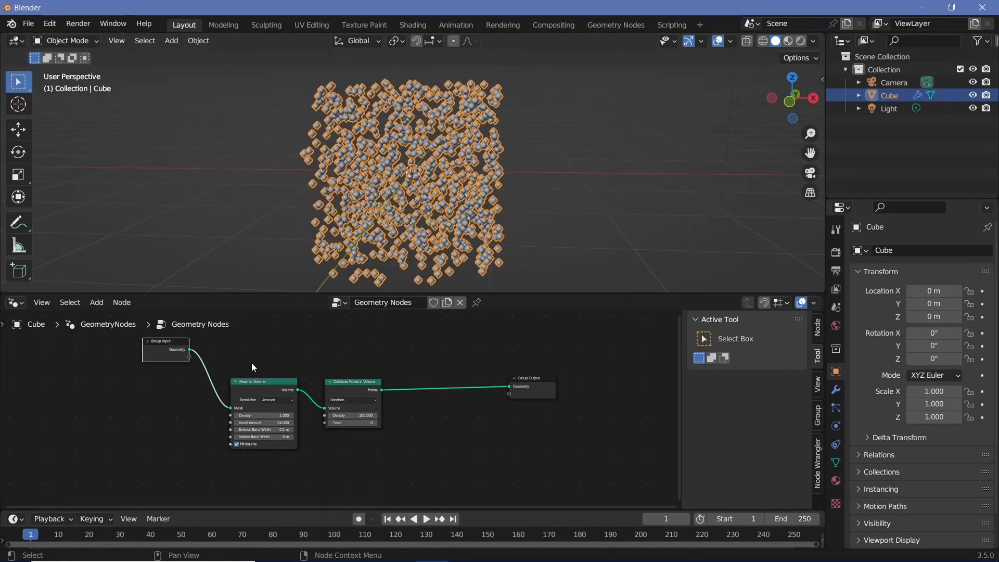
pyautogui.moveTo(252, 364); pyautogui.dragTo(350, 416)
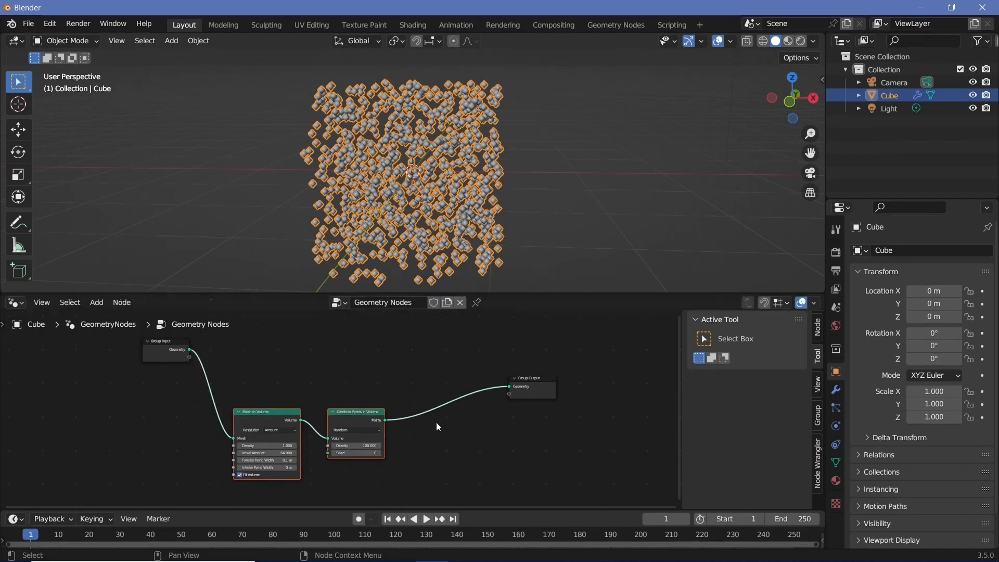
# Insert an Instance on Points node between Distribute Points in Volume and Group Output
pyautogui.hotkey('shift', 'a')
pyautogui.click(424, 319)
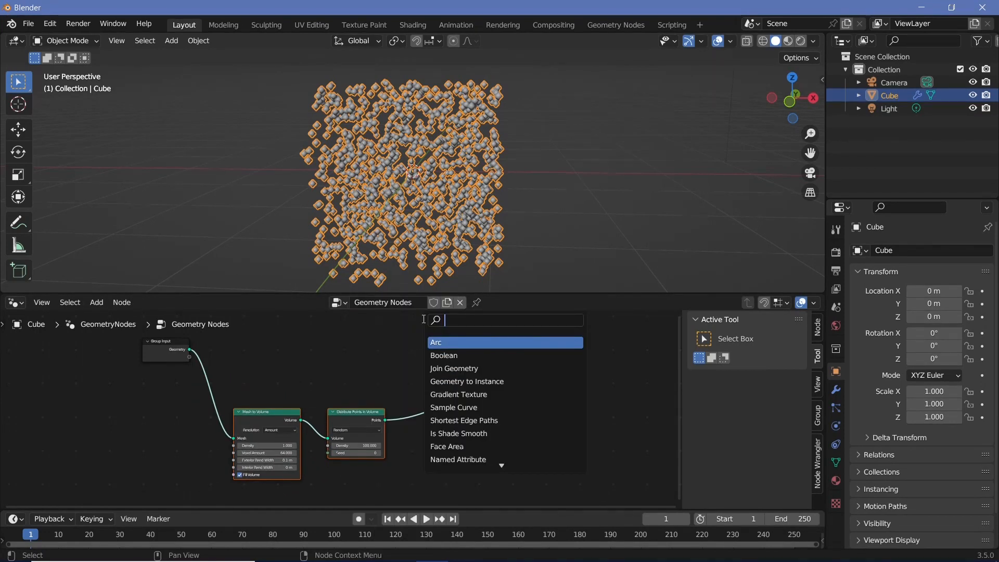
pyautogui.write('instance on')
pyautogui.click(452, 345)
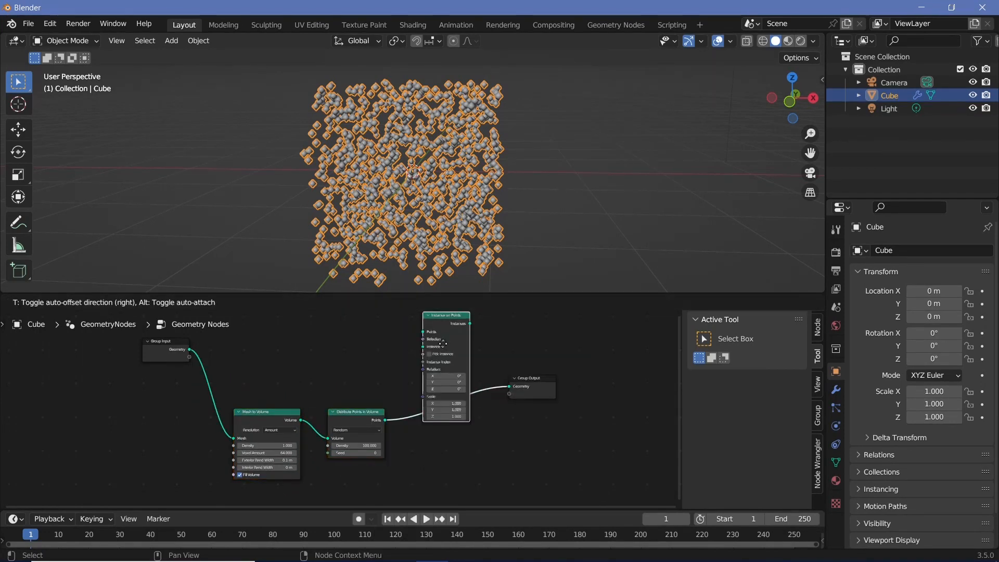
pyautogui.click(445, 427)
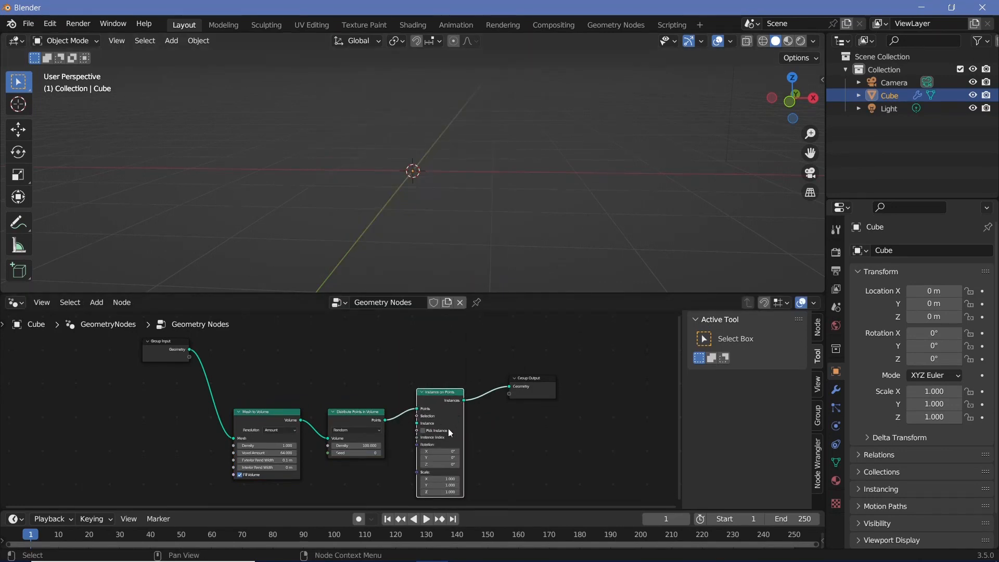
# Add an Ico Sphere node below the Mesh to Volume and Distribute Points in Volume nodes
pyautogui.moveTo(448, 429); pyautogui.dragTo(458, 410, button='middle')
pyautogui.hotkey('shift', 'a')
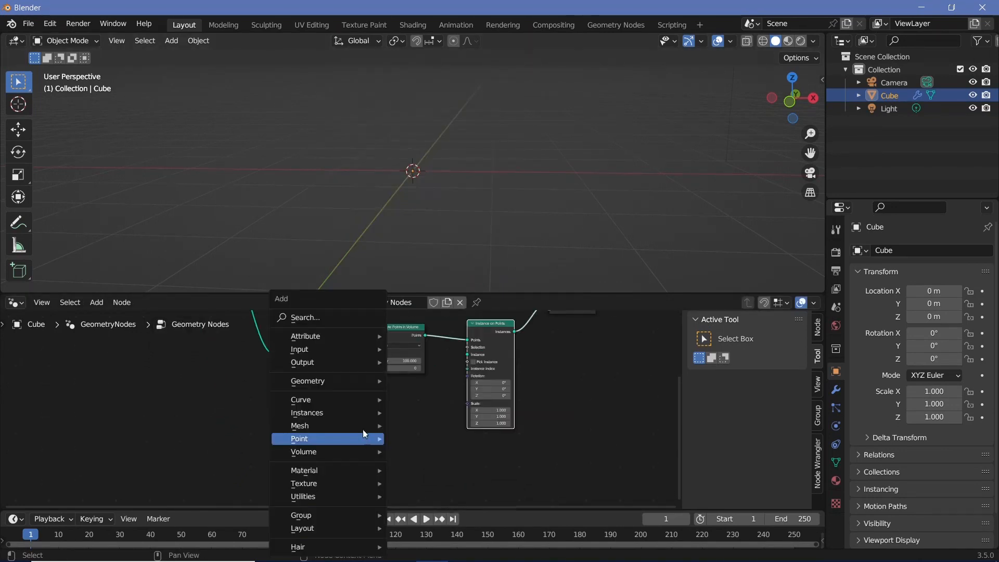
pyautogui.click(346, 316)
pyautogui.write('ico')
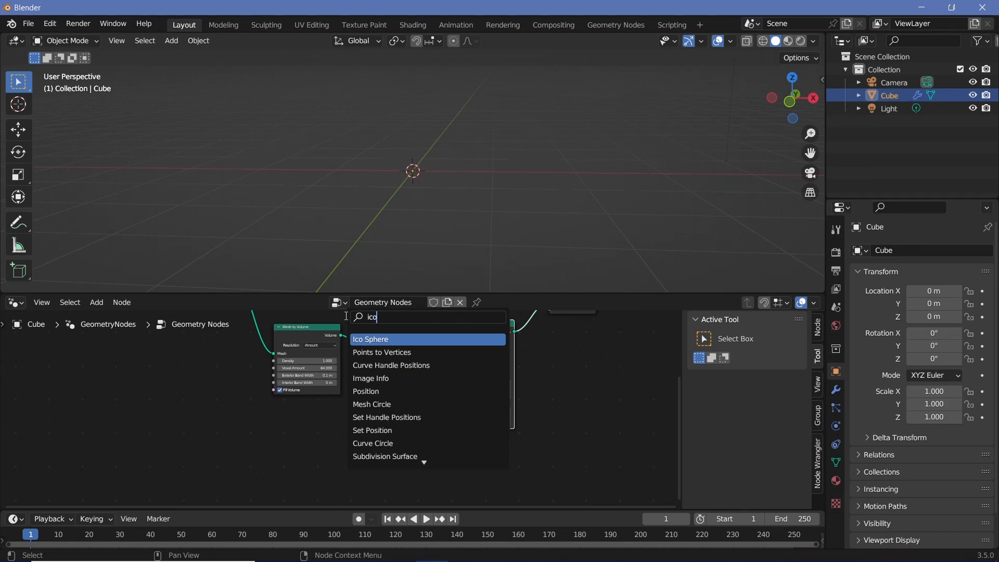
pyautogui.press('Return')
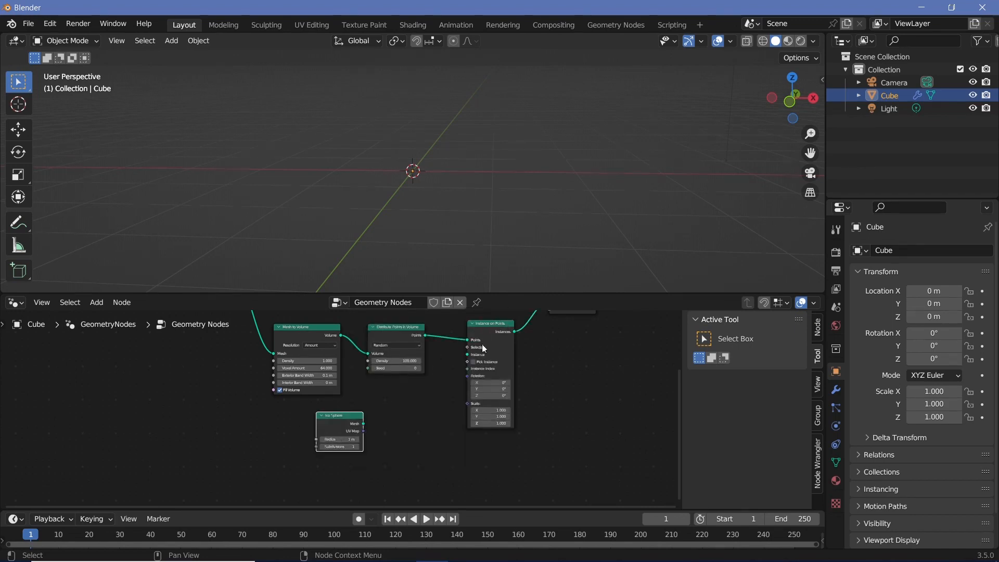
pyautogui.click(381, 429)
# Set the Ico Sphere radius to 0.01 m and connect its Mesh output to the Instance input of Instance on Points
pyautogui.scroll(3, 381, 429)
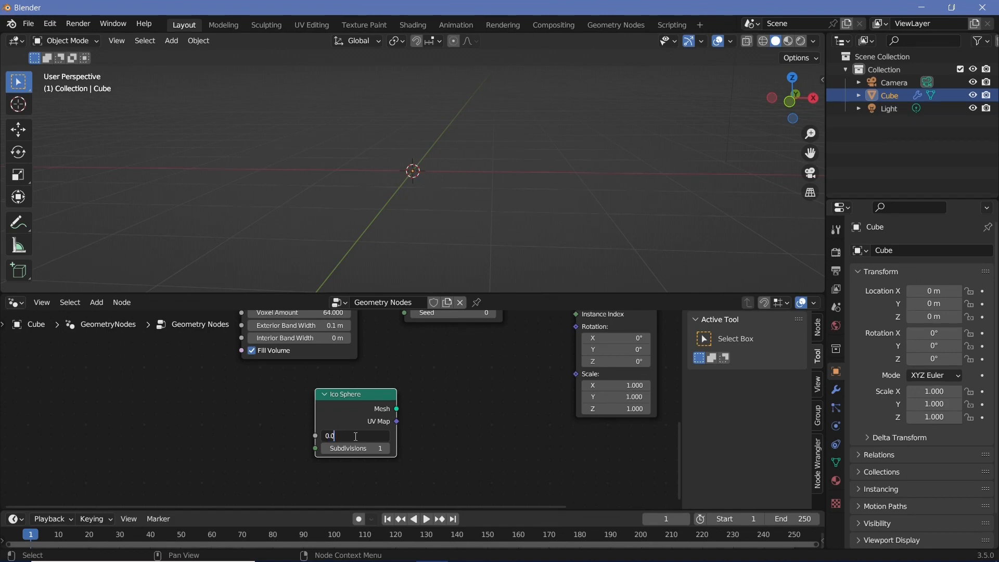
pyautogui.press('Return')
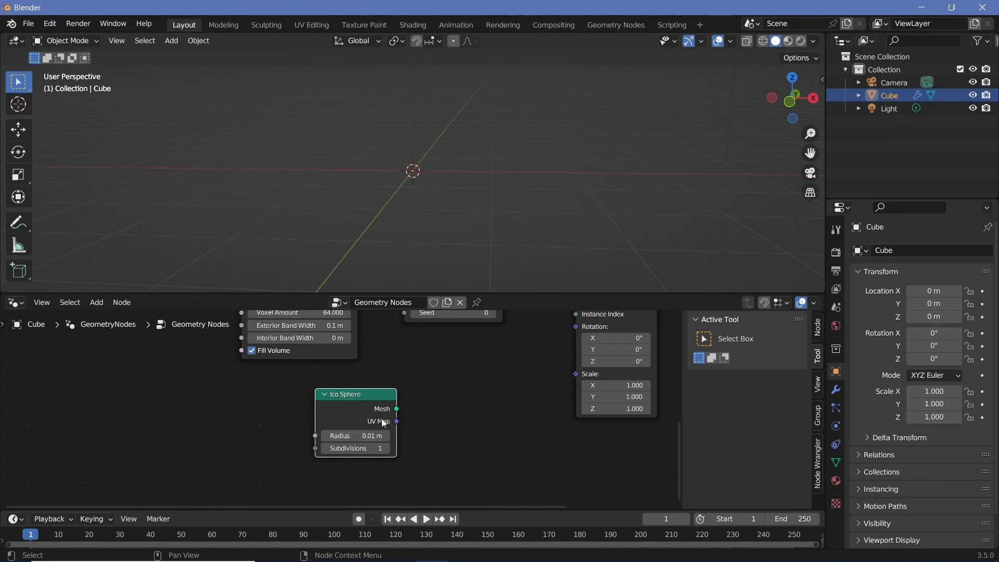
pyautogui.moveTo(396, 410); pyautogui.dragTo(576, 358)
pyautogui.moveTo(408, 233); pyautogui.dragTo(346, 243, button='middle')
pyautogui.scroll(-1, 325, 164)
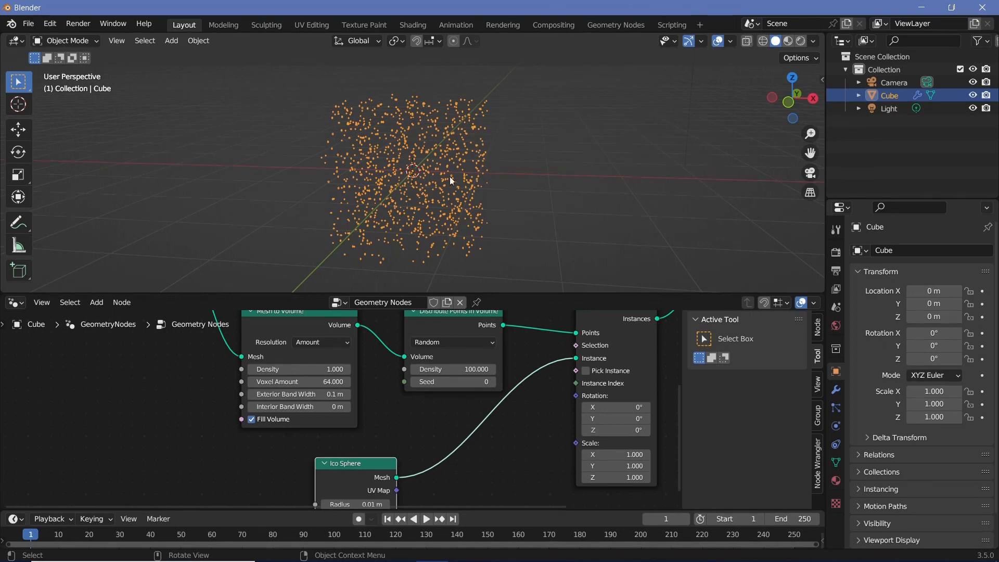
pyautogui.scroll(-1, 430, 193)
pyautogui.scroll(2, 429, 193)
# Make room before Group Output and insert a Delete Geometry node after Instance on Points
pyautogui.moveTo(638, 355); pyautogui.dragTo(435, 415, button='middle')
pyautogui.scroll(-3, 435, 416)
pyautogui.scroll(-3, 435, 415)
pyautogui.moveTo(534, 397); pyautogui.dragTo(467, 416, button='middle')
pyautogui.moveTo(427, 371); pyautogui.dragTo(500, 371)
pyautogui.hotkey('shift', 'a')
pyautogui.click(414, 323)
pyautogui.write('dele')
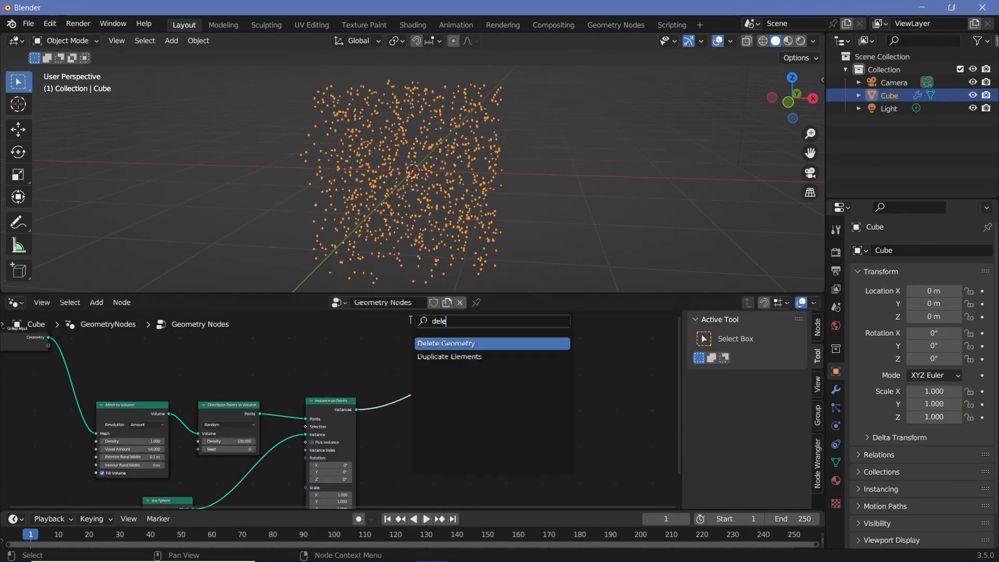
pyautogui.press('Return')
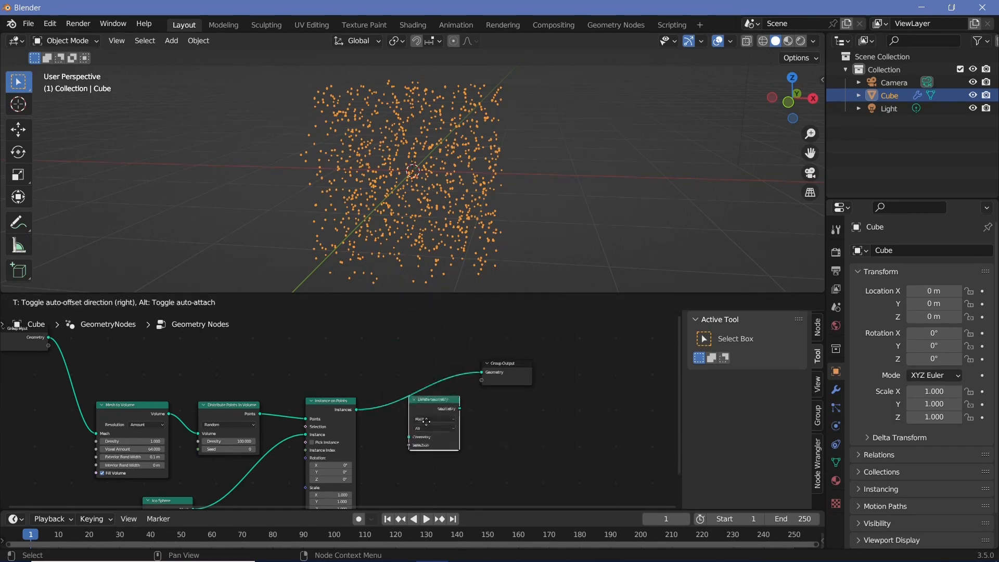
pyautogui.click(408, 390)
# Set the Delete Geometry domain to Instance and space out the Delete Geometry and Group Output nodes
pyautogui.moveTo(427, 389); pyautogui.dragTo(386, 379, button='middle')
pyautogui.scroll(2, 389, 376)
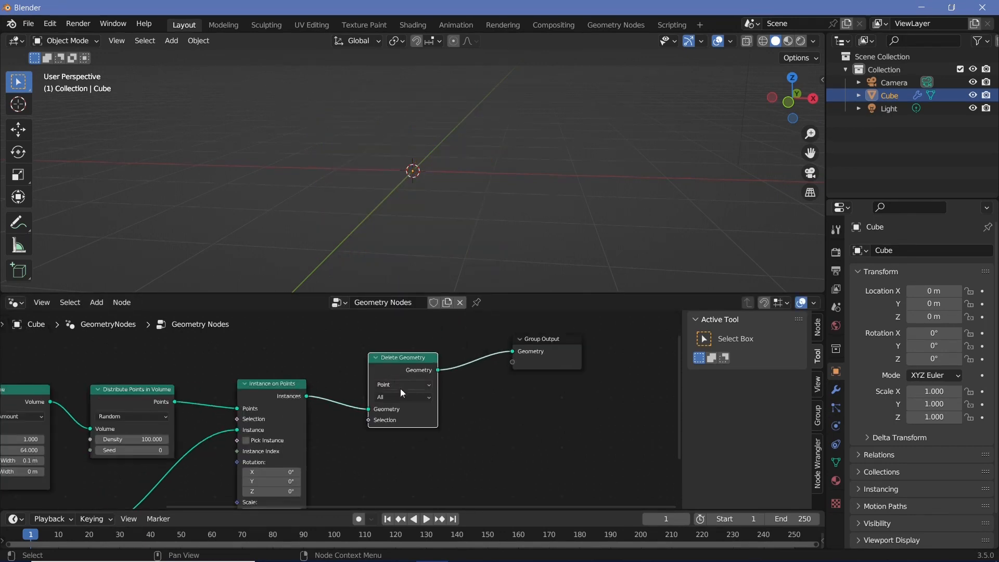
pyautogui.click(410, 384)
pyautogui.click(417, 439)
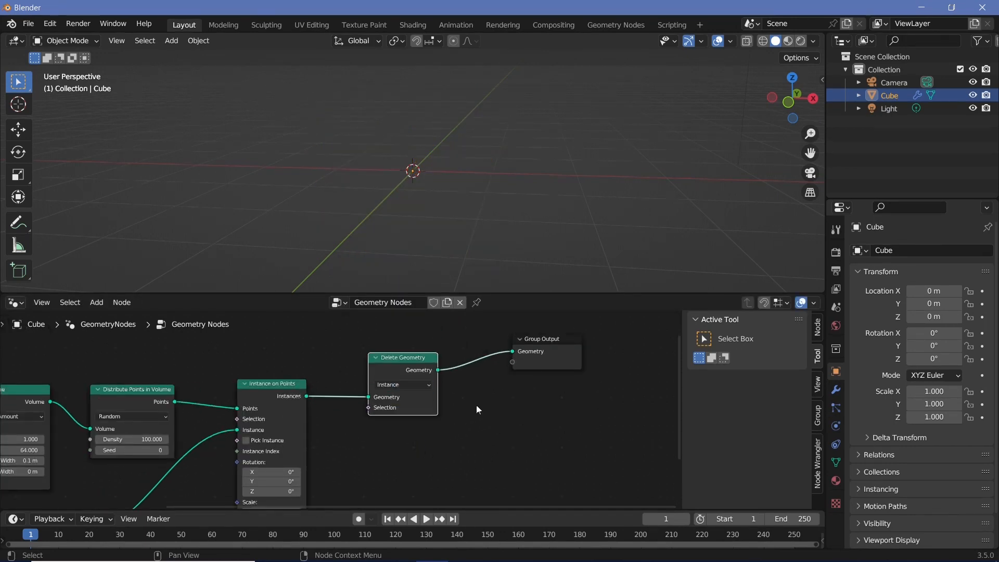
pyautogui.moveTo(427, 369); pyautogui.dragTo(468, 404)
pyautogui.moveTo(539, 366); pyautogui.dragTo(584, 374)
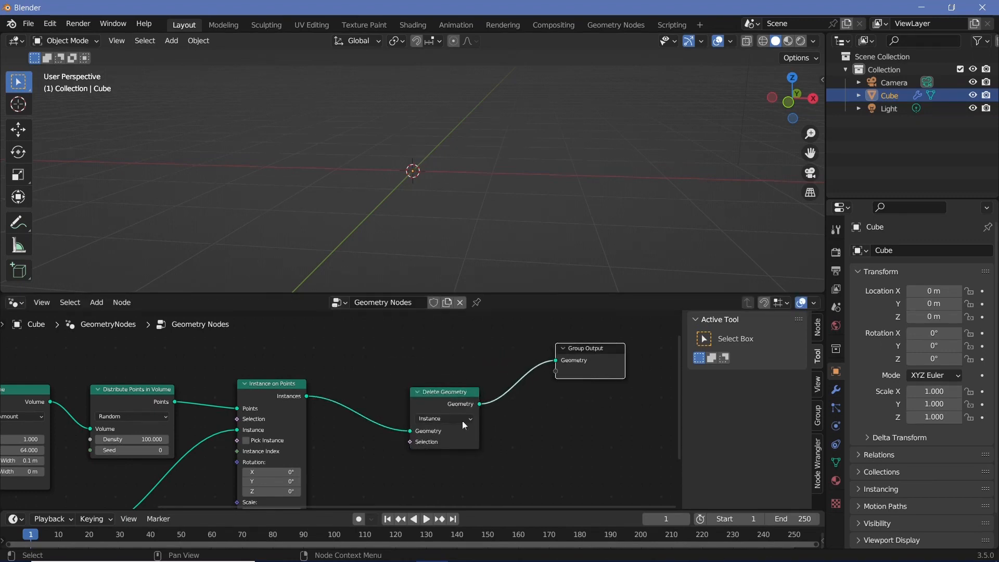
# Add a Voronoi Texture node below the Instance on Points node
pyautogui.scroll(-5, 432, 443)
pyautogui.moveTo(403, 465); pyautogui.dragTo(430, 420, button='middle')
pyautogui.hotkey('shift', 'a')
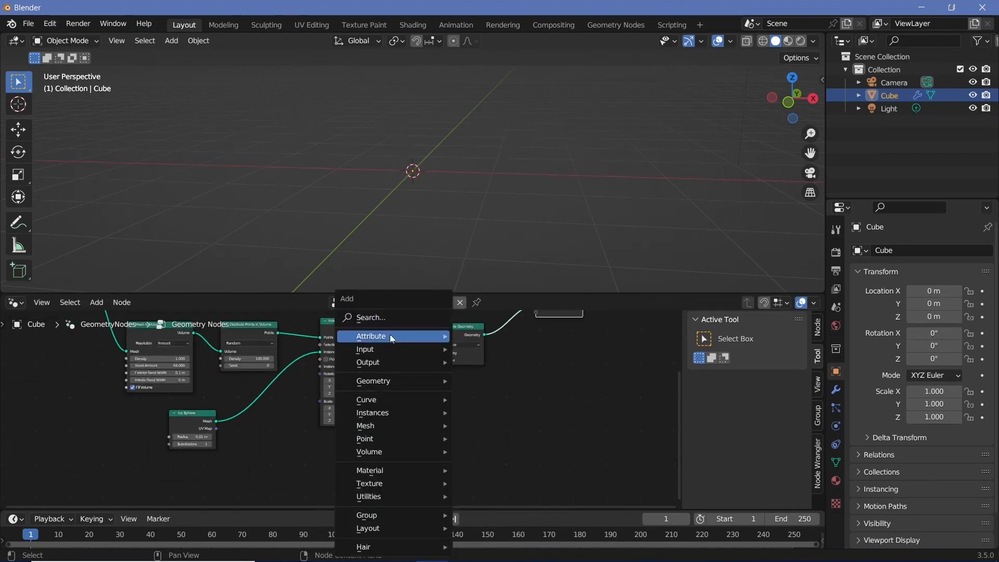
pyautogui.click(398, 318)
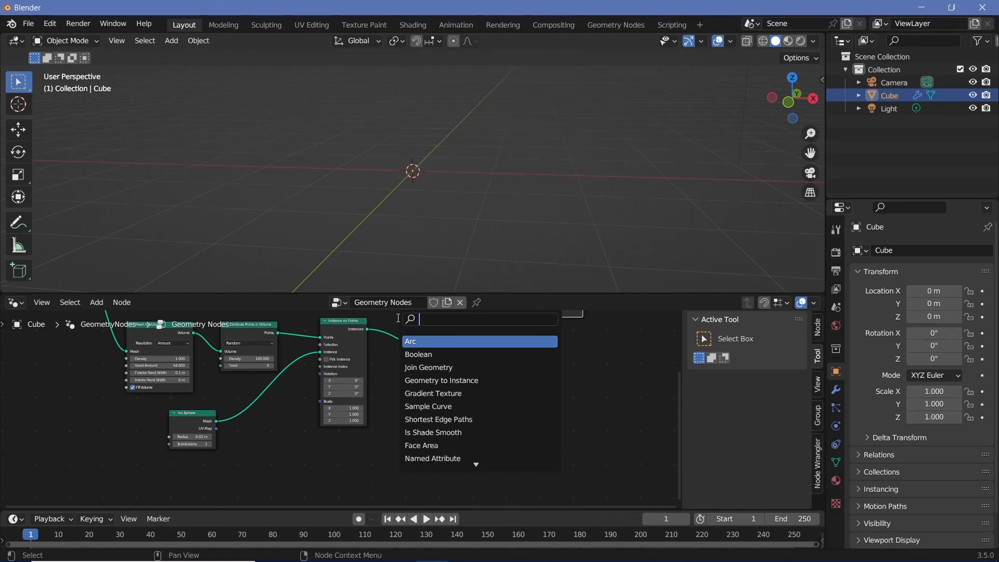
pyautogui.write('voro')
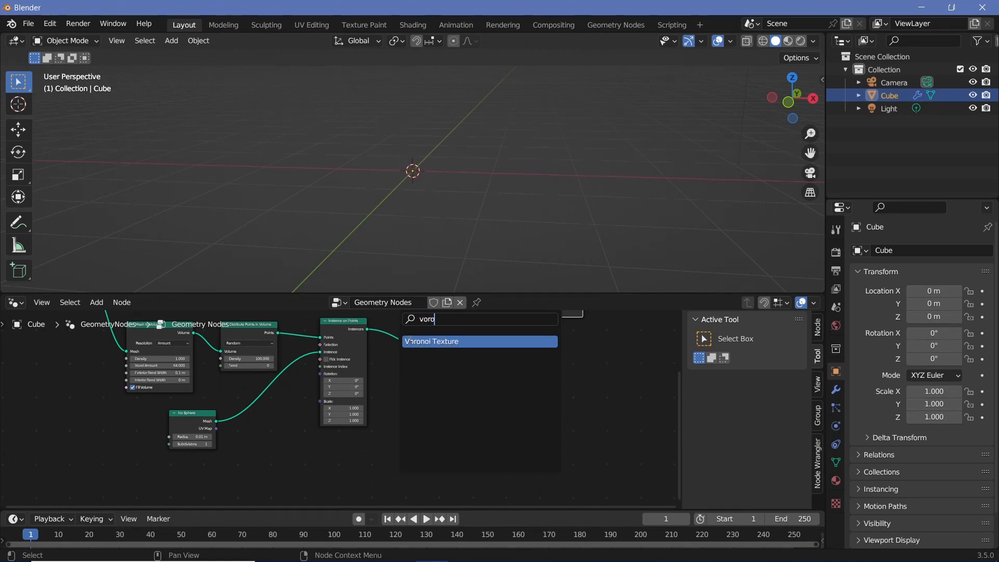
pyautogui.click(410, 342)
pyautogui.click(288, 468)
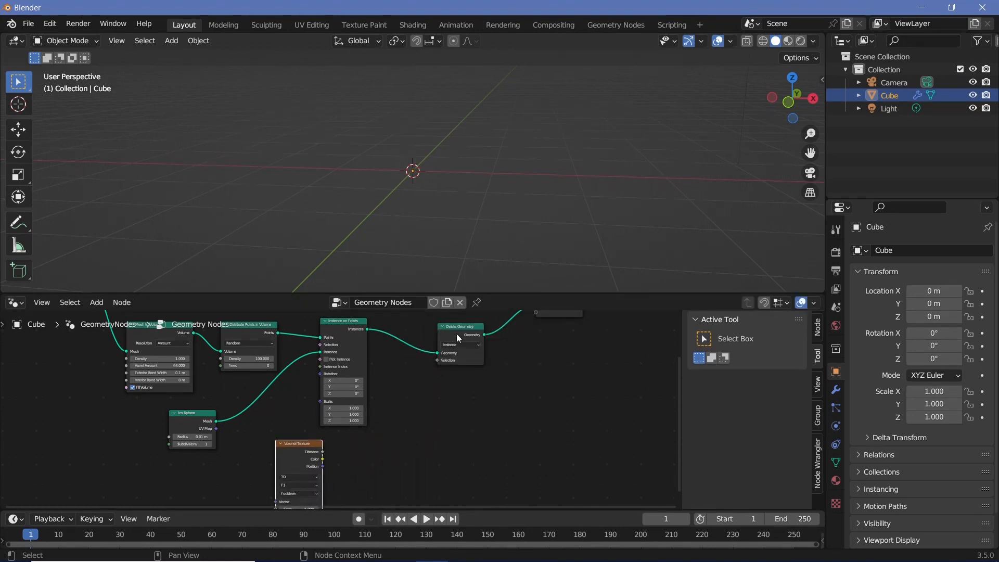
# Lower the Delete Geometry node and shift the Voronoi Texture node slightly to tidy the layout
pyautogui.moveTo(517, 380); pyautogui.dragTo(492, 419, button='middle')
pyautogui.moveTo(446, 374); pyautogui.dragTo(438, 408)
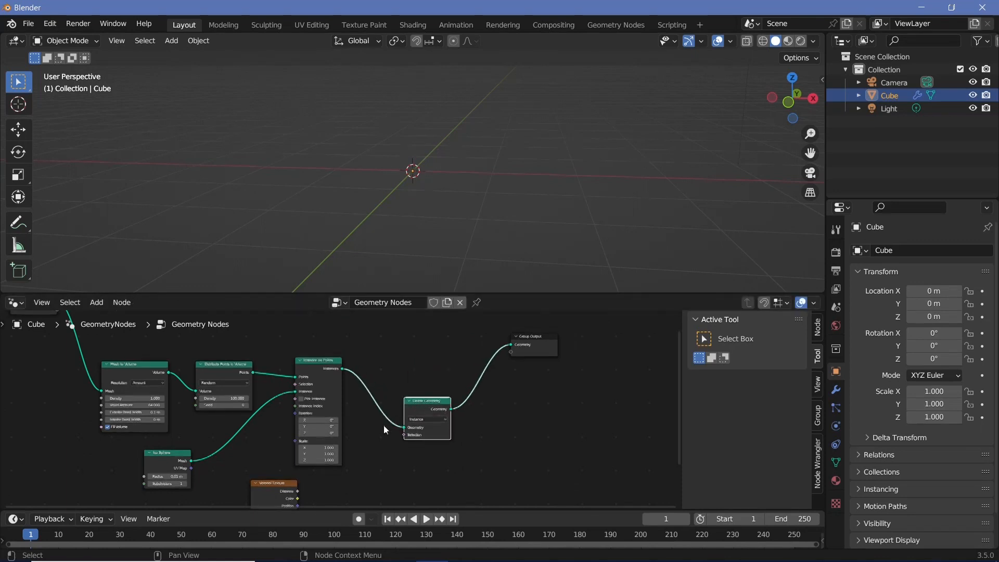
pyautogui.moveTo(354, 458); pyautogui.dragTo(385, 400, button='middle')
pyautogui.moveTo(306, 437); pyautogui.dragTo(317, 438)
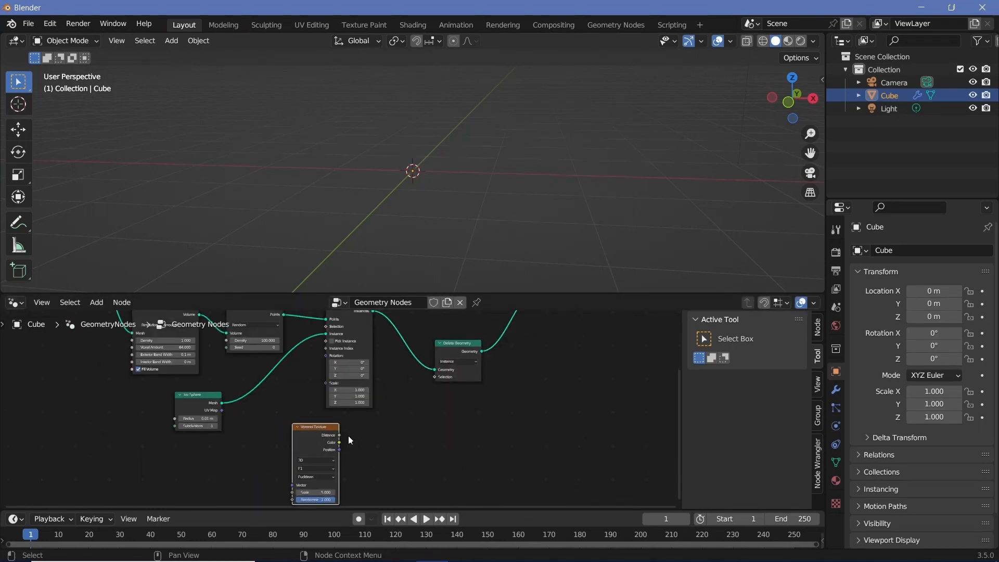
# Add a ColorRamp node, feeding Voronoi Distance into its Fac and its Color into the Delete Geometry Selection
pyautogui.hotkey('shift', 'a')
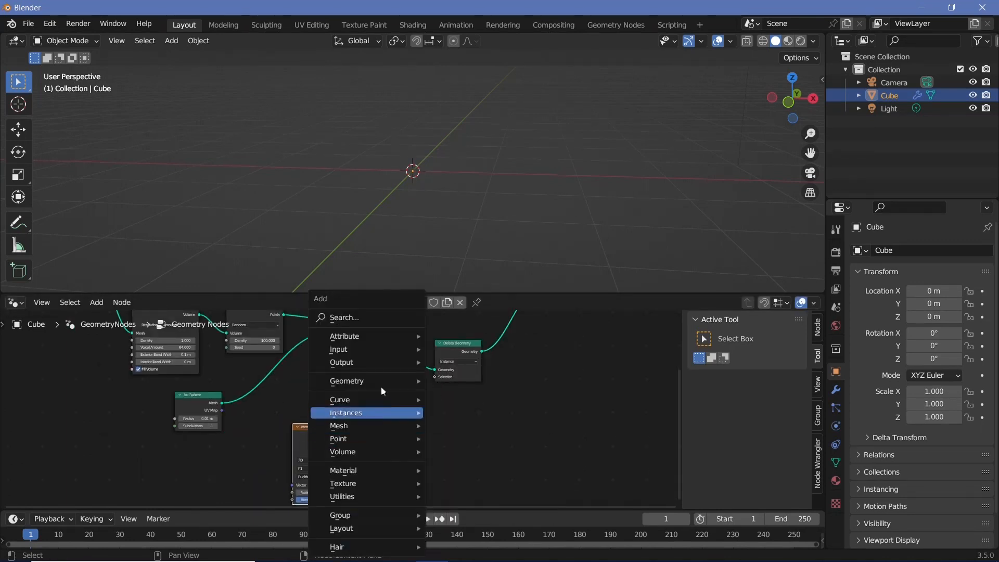
pyautogui.click(382, 320)
pyautogui.write('colo')
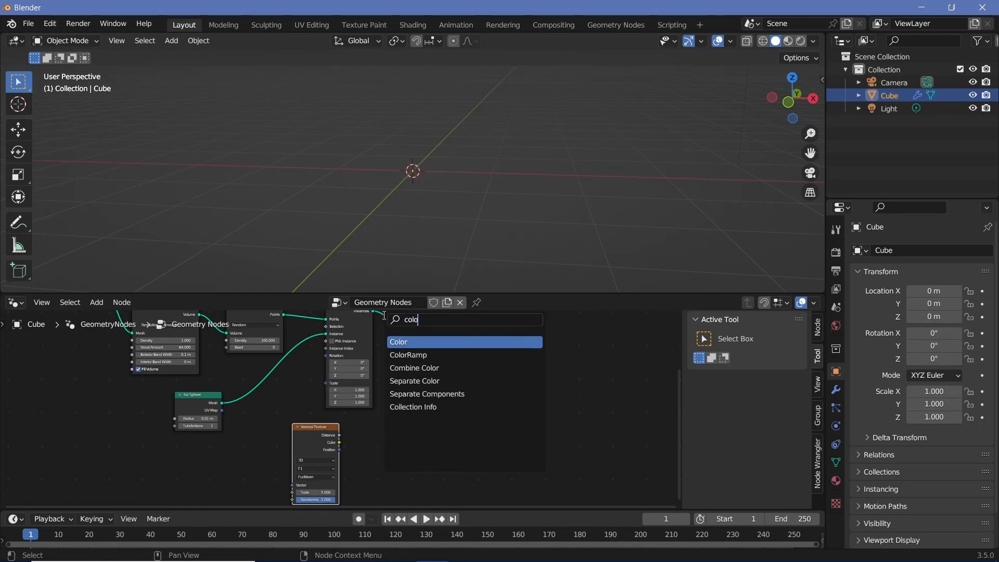
pyautogui.click(407, 356)
pyautogui.click(409, 454)
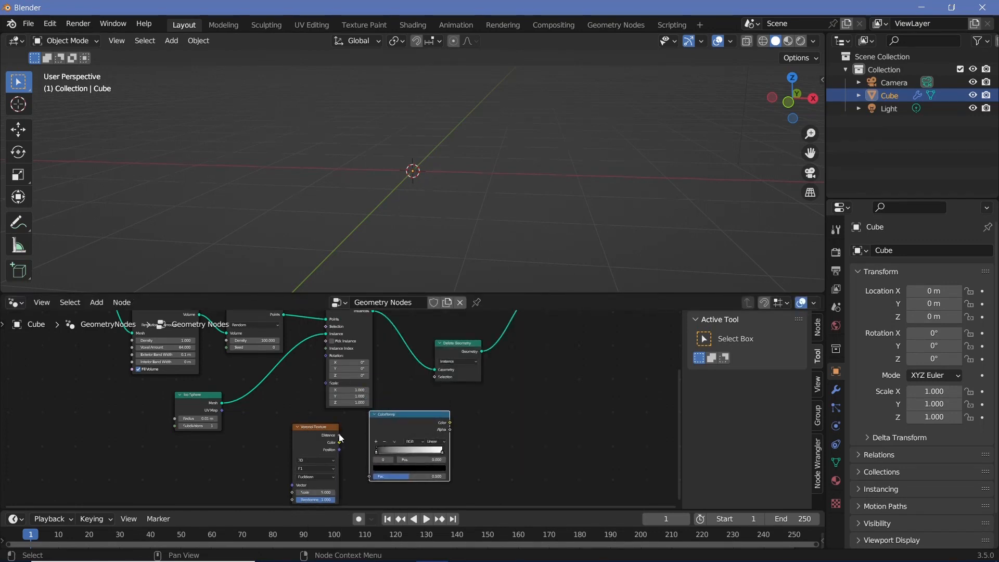
pyautogui.moveTo(339, 435); pyautogui.dragTo(371, 477)
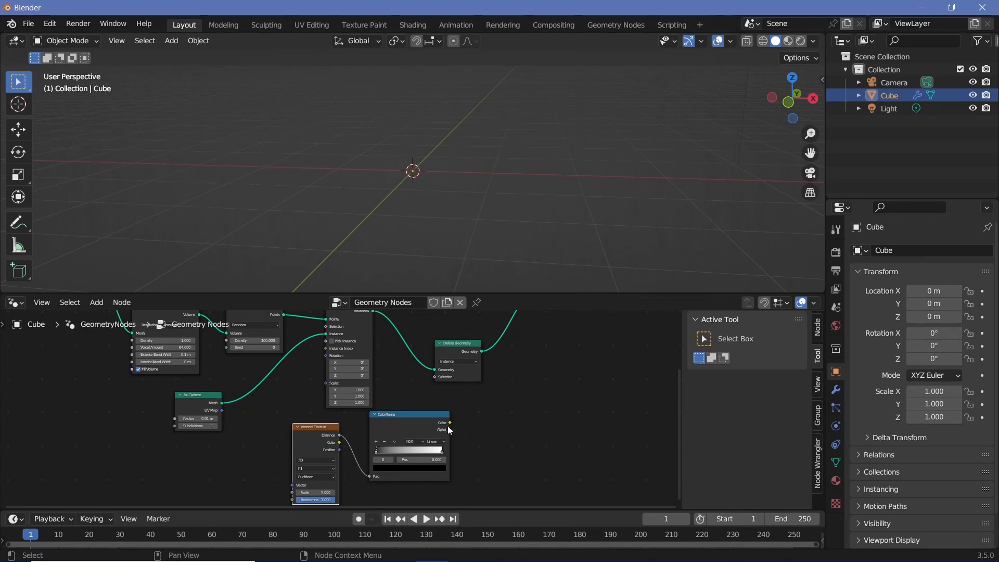
pyautogui.moveTo(450, 422); pyautogui.dragTo(438, 378)
# Move the ColorRamp's black stop to position 0.400 and set the Voronoi Texture scale to 1
pyautogui.scroll(1, 390, 433)
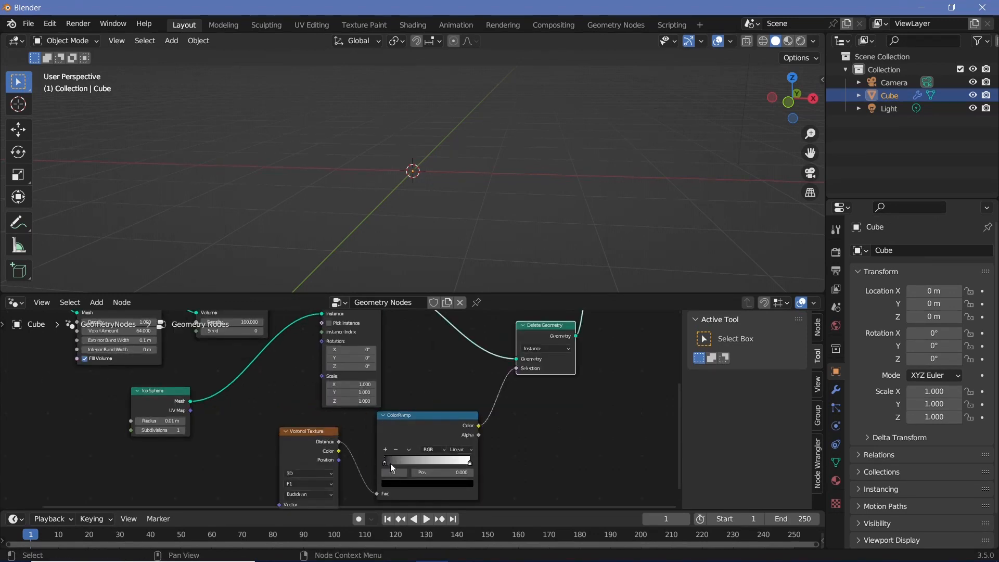
pyautogui.moveTo(391, 463); pyautogui.dragTo(426, 470)
pyautogui.moveTo(340, 501); pyautogui.dragTo(364, 443, button='middle')
pyautogui.moveTo(336, 456)
pyautogui.mouseDown()
pyautogui.moveTo(348, 456)
pyautogui.moveTo(323, 457)
pyautogui.mouseUp()
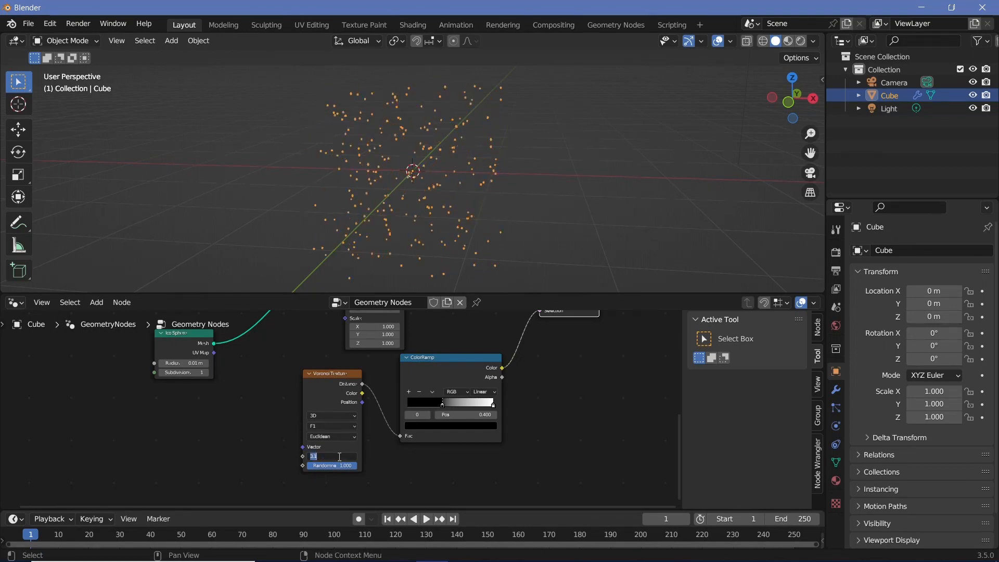
pyautogui.press('Return')
# Set the Distribute Points in Volume density to 1000 and inspect the point clusters from another angle
pyautogui.moveTo(485, 260); pyautogui.dragTo(542, 179, button='middle')
pyautogui.scroll(-4, 220, 406)
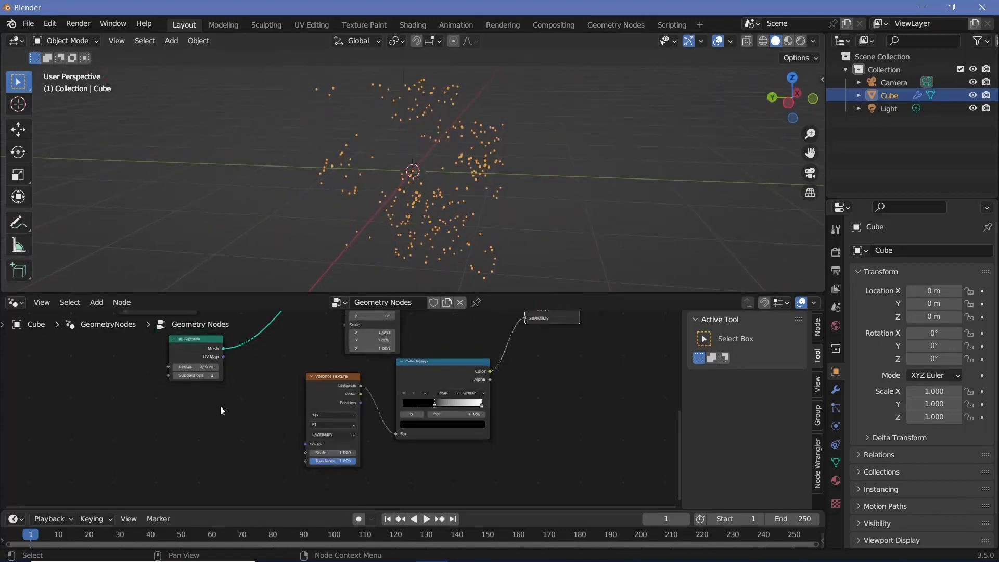
pyautogui.scroll(4, 260, 474)
pyautogui.click(281, 415)
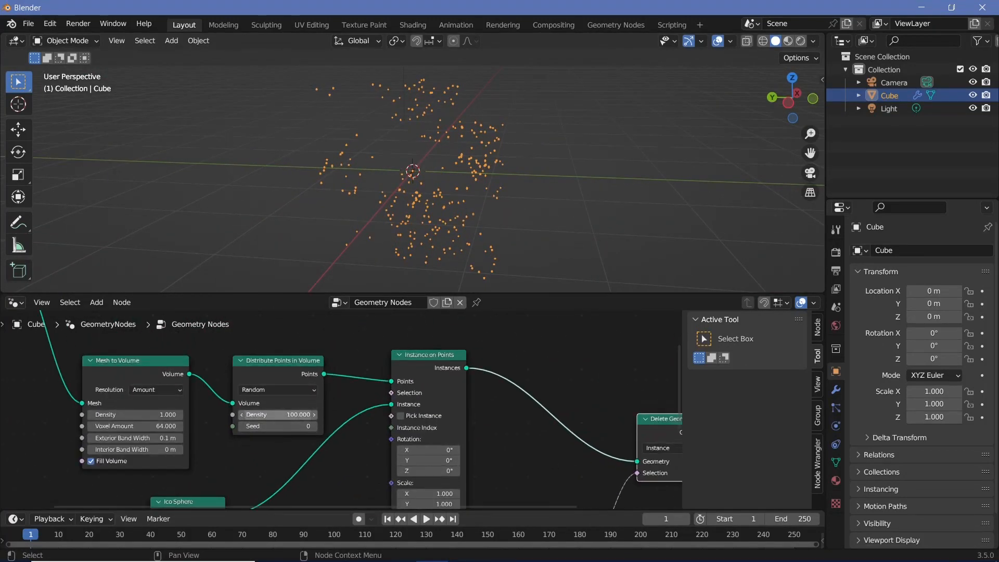
pyautogui.write('1000')
pyautogui.press('Return')
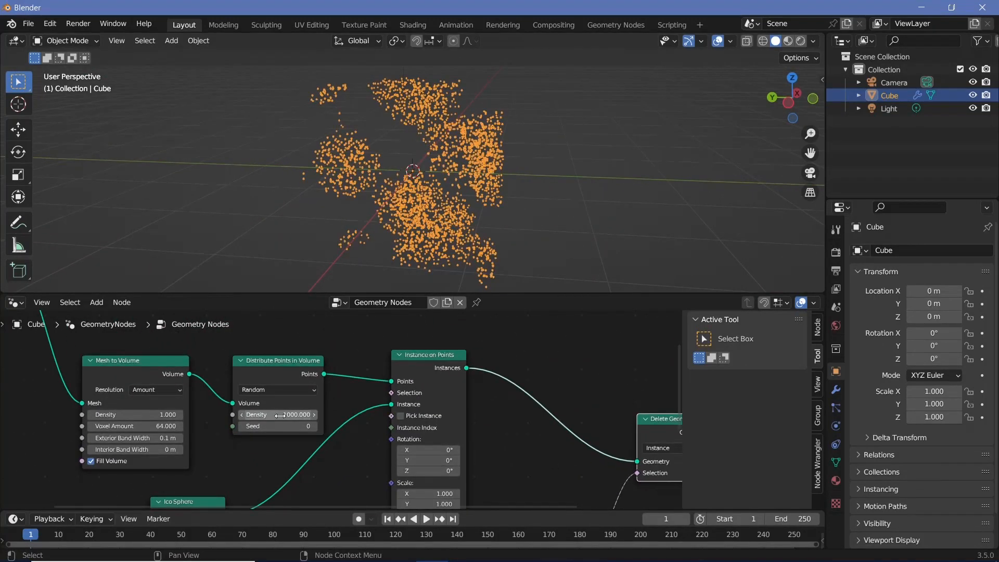
pyautogui.moveTo(407, 205)
pyautogui.mouseDown(button='middle')
pyautogui.moveTo(456, 172)
pyautogui.moveTo(527, 192)
pyautogui.moveTo(584, 191)
pyautogui.moveTo(525, 163)
pyautogui.moveTo(430, 238)
pyautogui.moveTo(520, 197)
pyautogui.moveTo(575, 188)
pyautogui.moveTo(600, 217)
pyautogui.moveTo(416, 200)
pyautogui.mouseUp(button='middle')
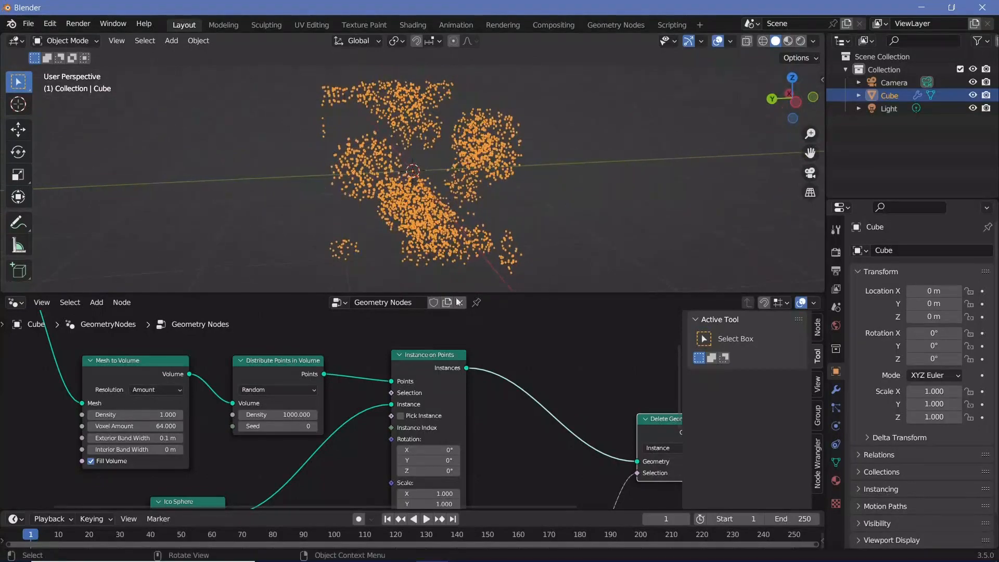
# Rearrange the ColorRamp stops so white comes before black, with the black stop at 0.615
pyautogui.scroll(-3, 365, 380)
pyautogui.moveTo(365, 380); pyautogui.dragTo(323, 346, button='middle')
pyautogui.moveTo(380, 106); pyautogui.dragTo(408, 148, button='middle')
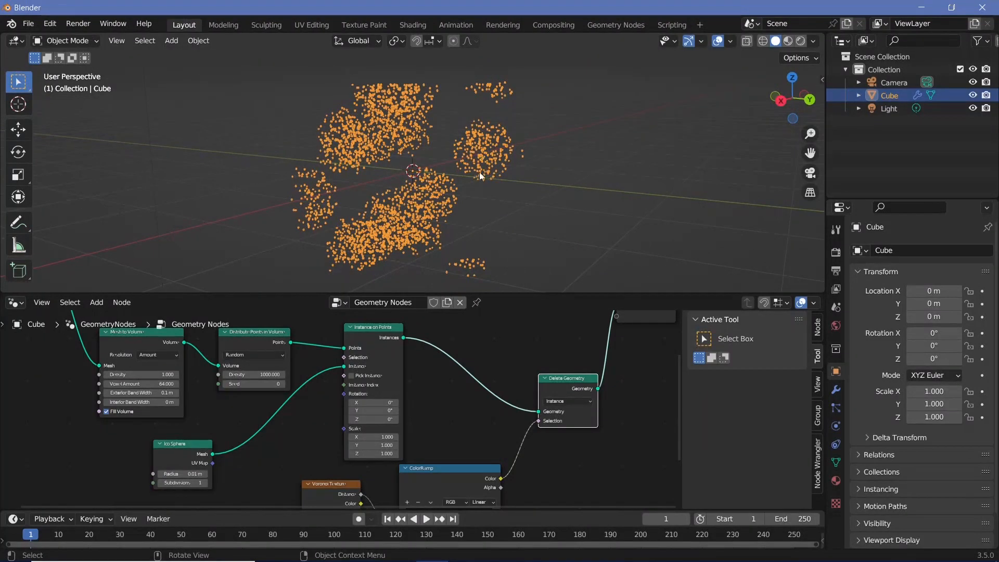
pyautogui.moveTo(480, 172); pyautogui.dragTo(489, 286, button='middle')
pyautogui.scroll(-1, 455, 417)
pyautogui.moveTo(455, 417); pyautogui.dragTo(433, 335, button='middle')
pyautogui.scroll(1, 432, 338)
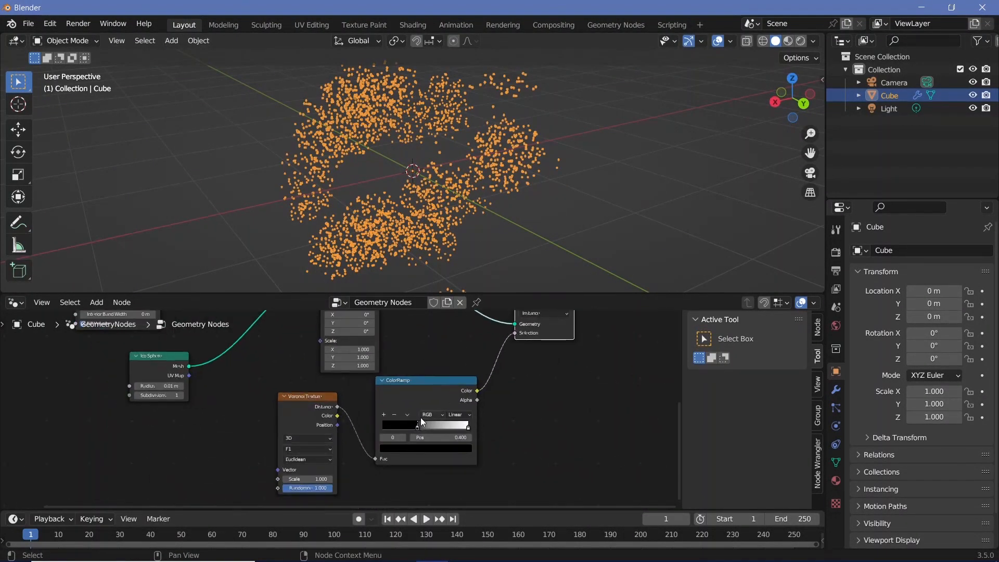
pyautogui.moveTo(416, 426); pyautogui.dragTo(436, 427)
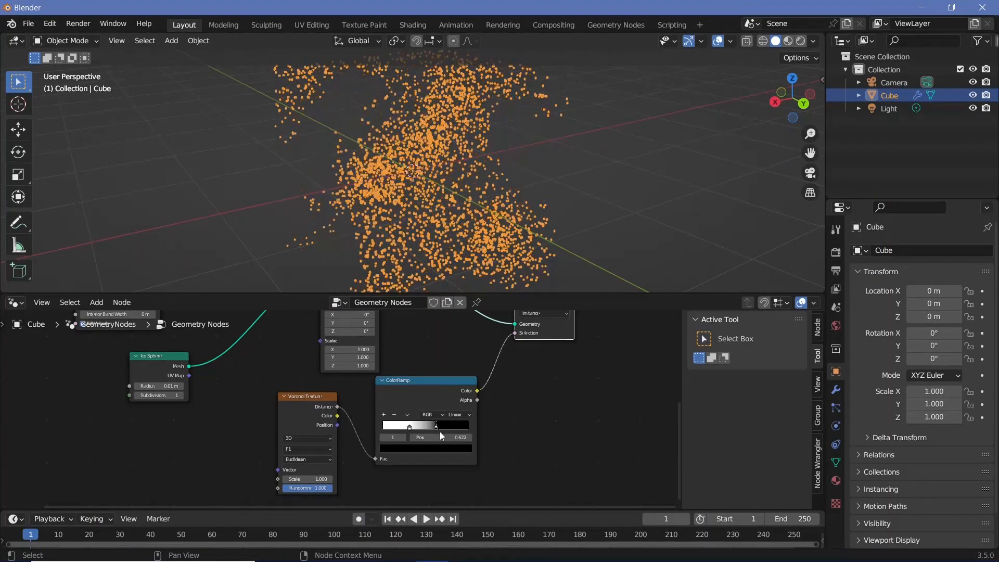
pyautogui.moveTo(440, 432); pyautogui.dragTo(438, 432)
# Raise the Distribute Points in Volume density to 5000 and view the resulting holes from several angles
pyautogui.moveTo(448, 171); pyautogui.dragTo(549, 140, button='middle')
pyautogui.scroll(-3, 417, 355)
pyautogui.moveTo(443, 361); pyautogui.dragTo(476, 422, button='middle')
pyautogui.scroll(6, 310, 385)
pyautogui.moveTo(308, 401); pyautogui.dragTo(312, 426, button='middle')
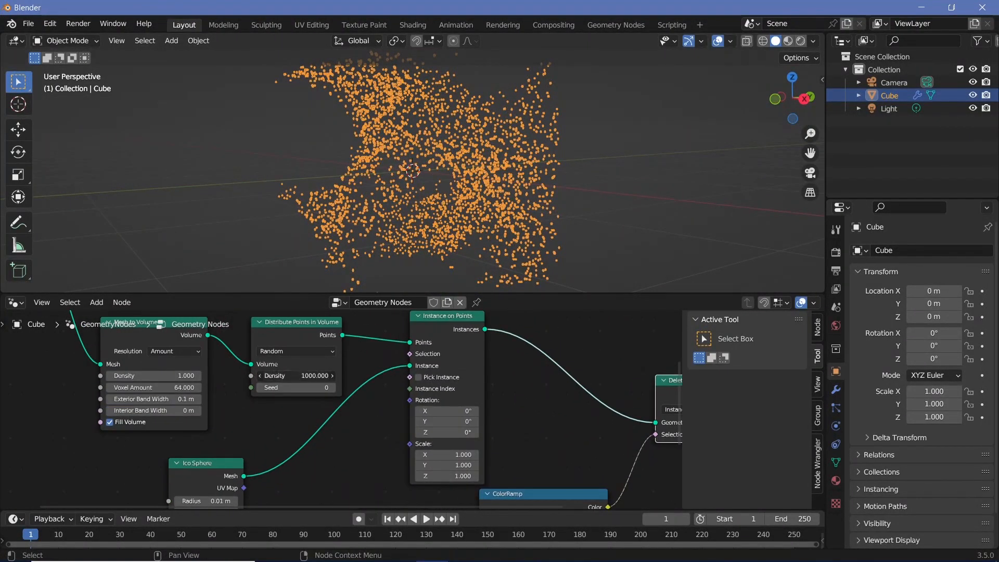
pyautogui.click(301, 375)
pyautogui.write('5000')
pyautogui.press('Return')
pyautogui.moveTo(427, 156); pyautogui.dragTo(400, 227, button='middle')
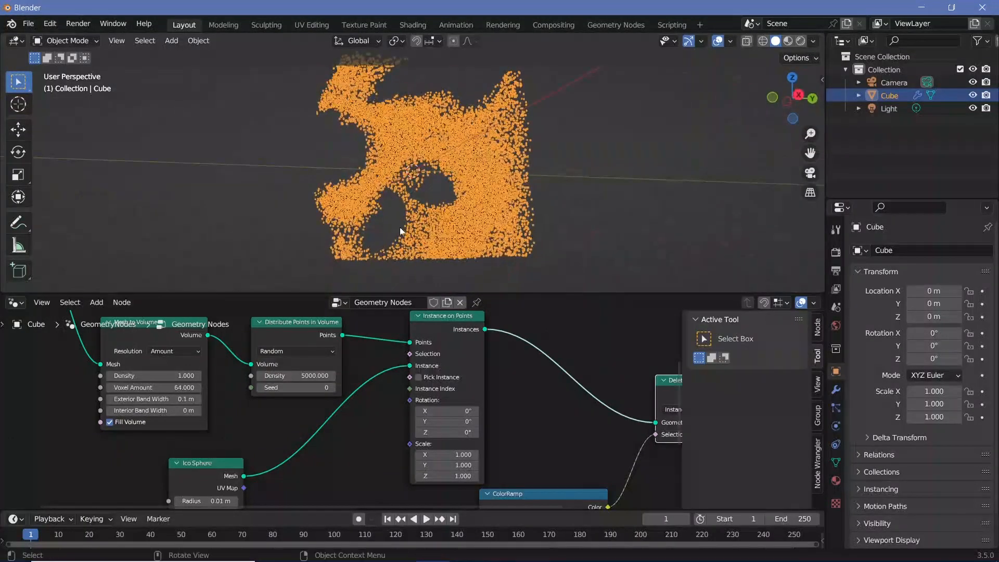
# Set the Distribute Points in Volume density to 100
pyautogui.click(285, 375)
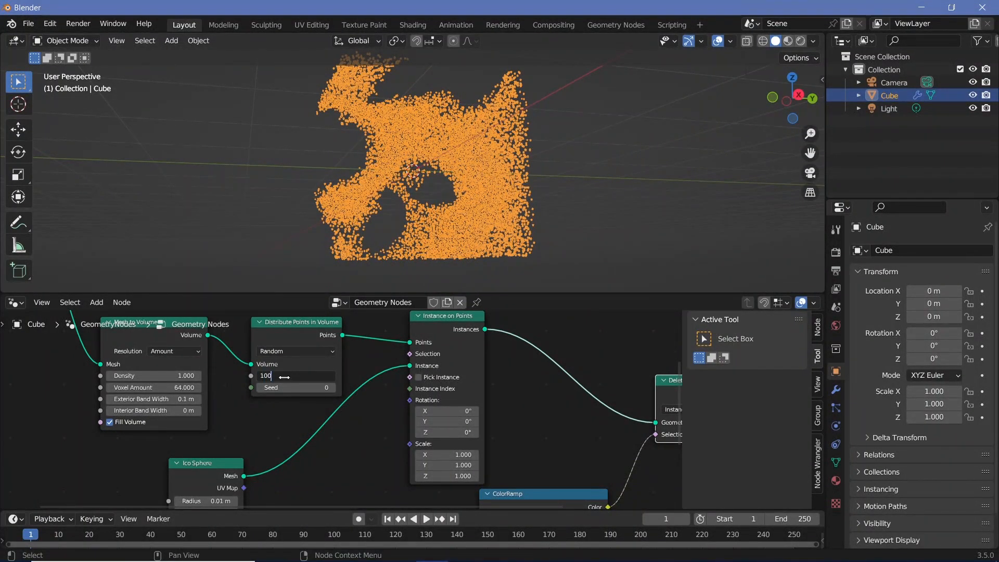
pyautogui.write('100')
pyautogui.press('Return')
pyautogui.moveTo(364, 156); pyautogui.dragTo(339, 190, button='middle')
# Move the Voronoi Texture node farther away from the ColorRamp to make room between them
pyautogui.moveTo(360, 474); pyautogui.dragTo(326, 340, button='middle')
pyautogui.scroll(-3, 326, 340)
pyautogui.click(333, 398)
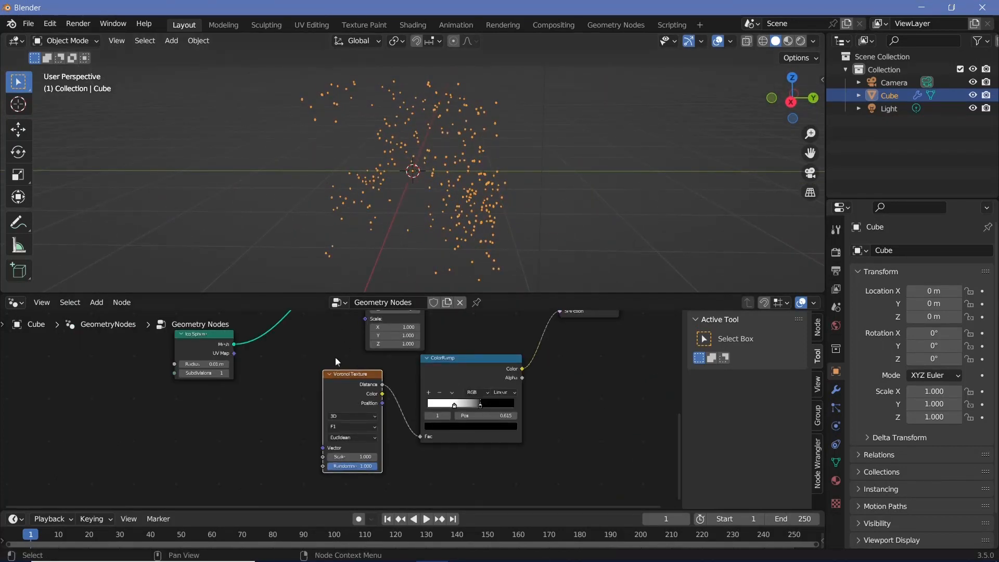
pyautogui.moveTo(341, 401); pyautogui.dragTo(279, 431)
pyautogui.moveTo(362, 417); pyautogui.dragTo(430, 367, button='middle')
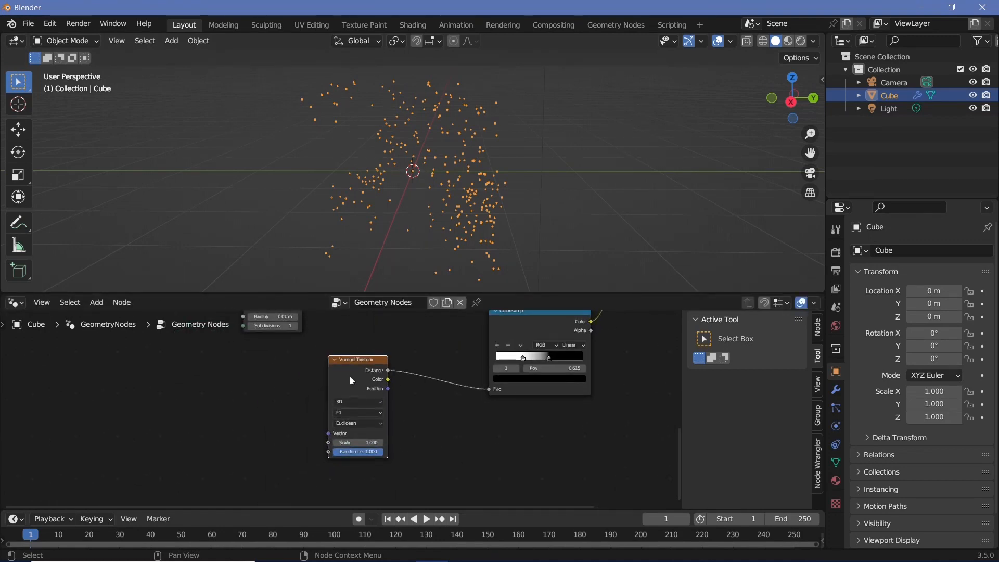
pyautogui.moveTo(349, 377); pyautogui.dragTo(305, 391)
pyautogui.moveTo(305, 391); pyautogui.dragTo(341, 364, button='middle')
pyautogui.scroll(-1, 328, 358)
pyautogui.moveTo(330, 359); pyautogui.dragTo(323, 356)
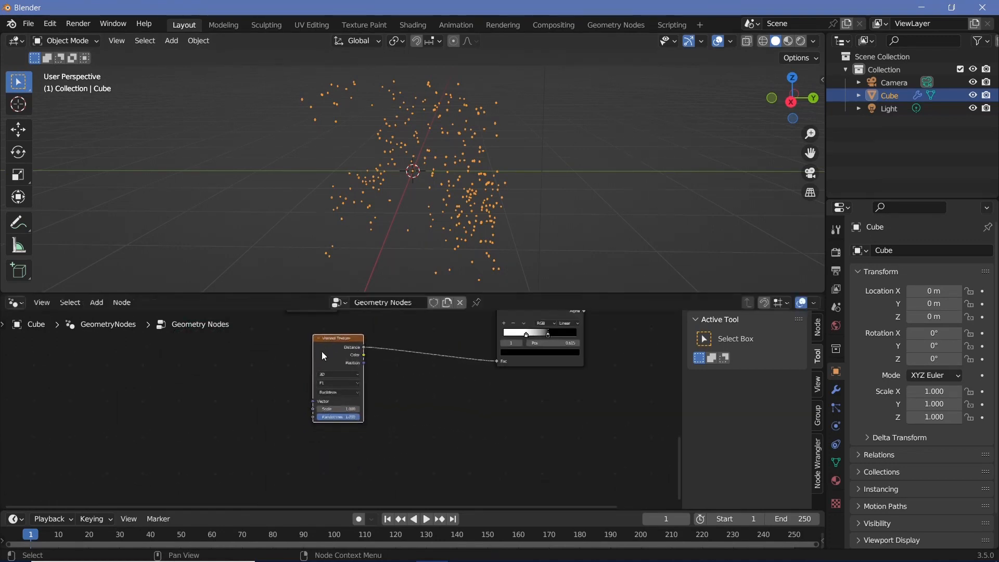
# Duplicate the Voronoi Texture node below the original and switch the original to 4D
pyautogui.hotkey('shift', 'd')
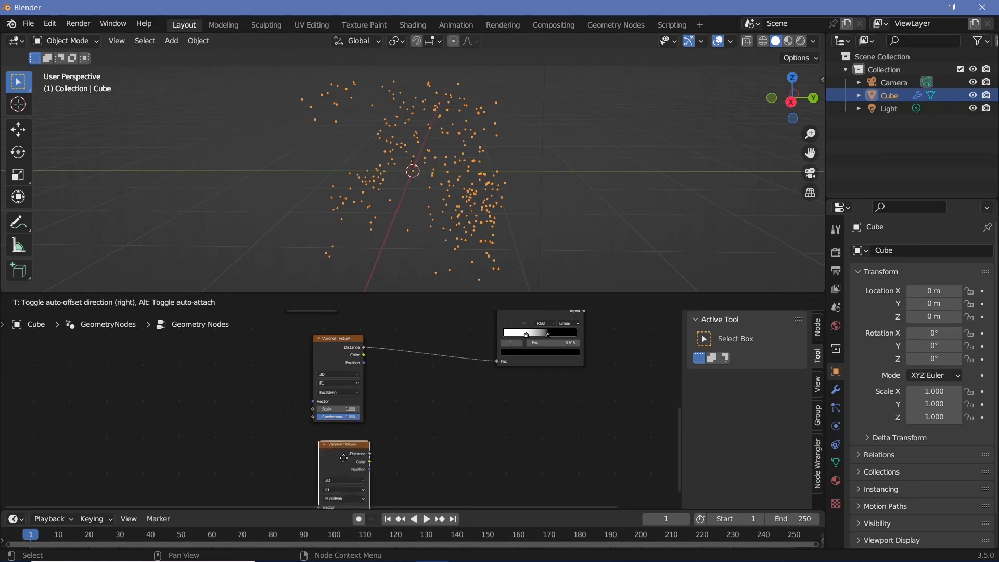
pyautogui.click(340, 460)
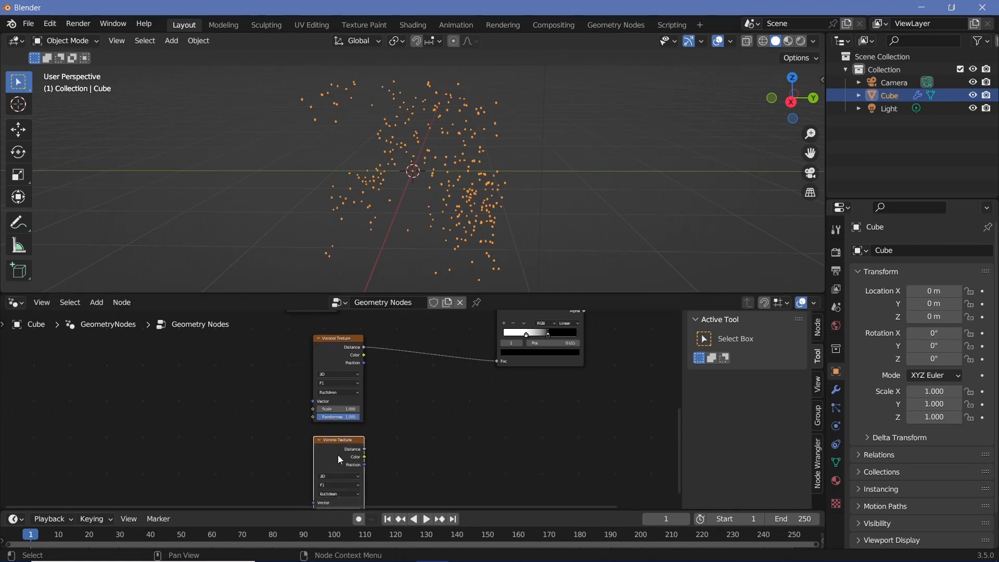
pyautogui.click(345, 374)
pyautogui.click(330, 406)
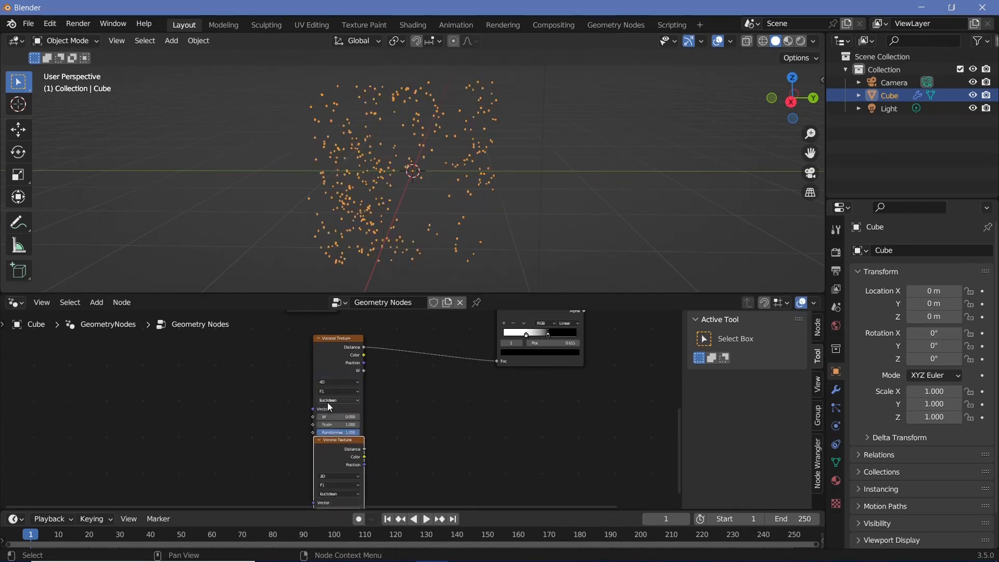
# Position the duplicate Voronoi Texture clear of the original and switch it to 4D as well
pyautogui.moveTo(341, 446); pyautogui.dragTo(356, 404, button='middle')
pyautogui.moveTo(356, 404); pyautogui.dragTo(355, 416)
pyautogui.click(337, 445)
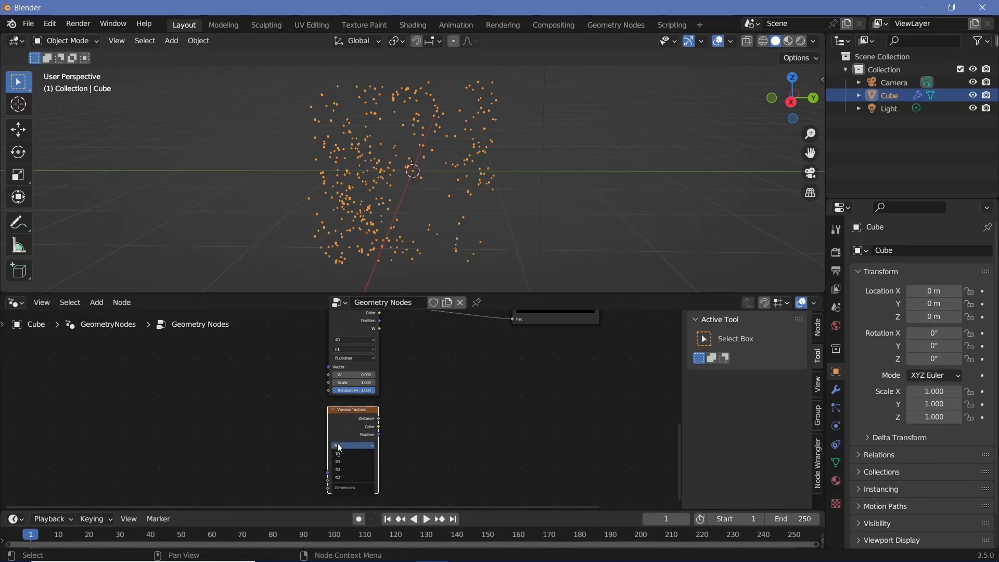
pyautogui.click(344, 478)
# Try a Distribute Points in Volume density of 5000 and bring it back down to a much lower value
pyautogui.moveTo(398, 189); pyautogui.dragTo(402, 181, button='middle')
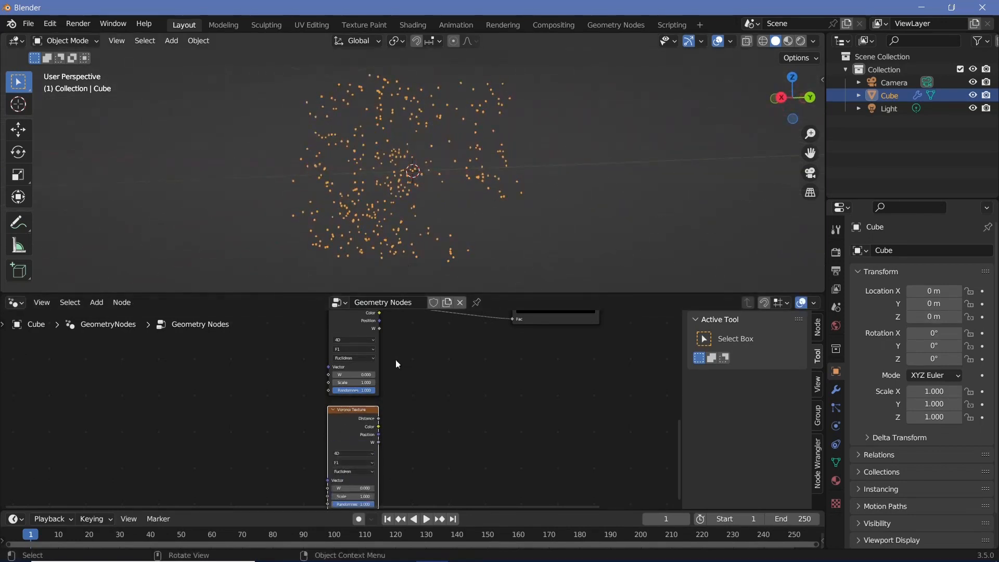
pyautogui.moveTo(429, 414); pyautogui.dragTo(361, 439, button='middle')
pyautogui.scroll(4, 445, 414)
pyautogui.scroll(1, 360, 439)
pyautogui.click(363, 404)
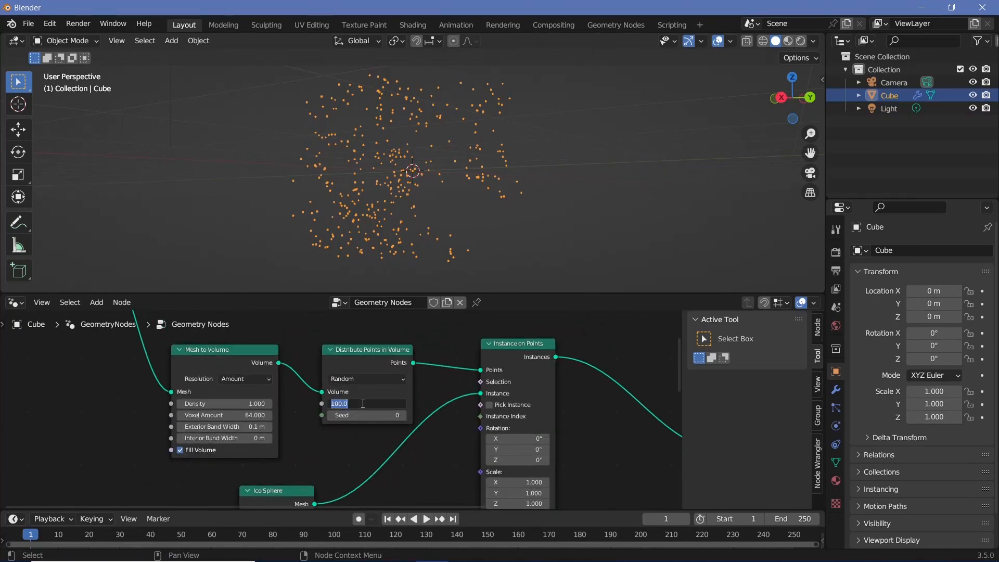
pyautogui.write('5000')
pyautogui.press('Return')
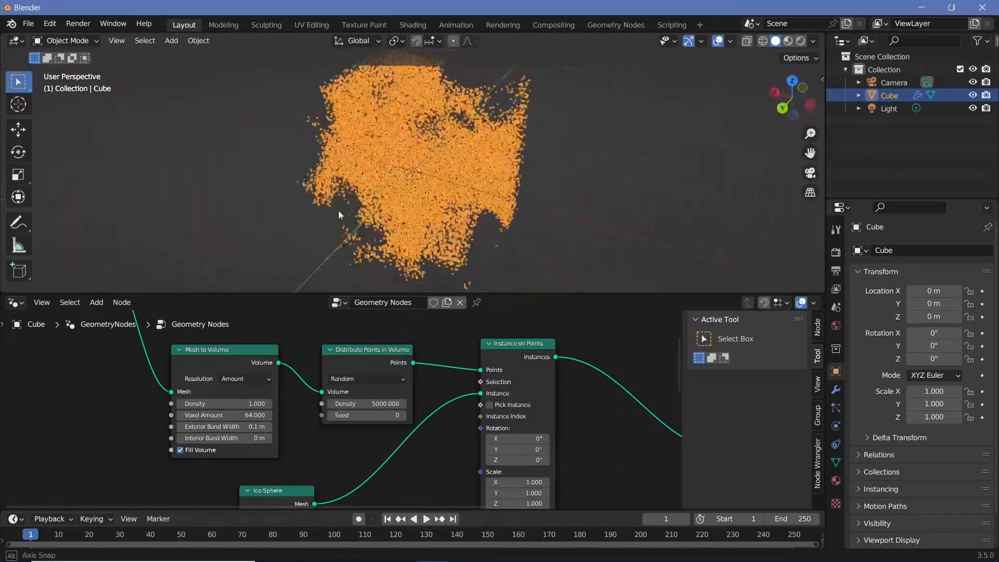
pyautogui.click(368, 403)
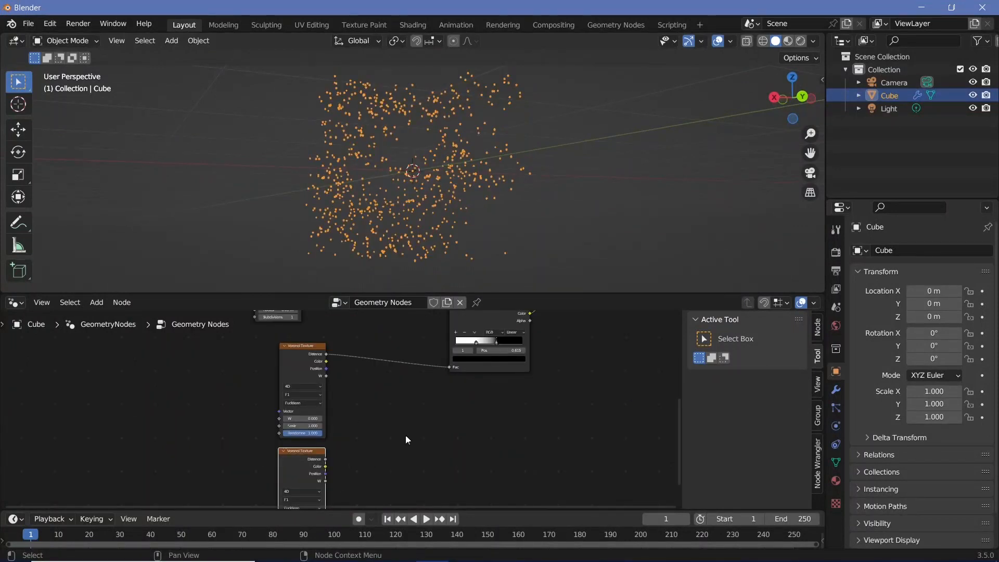
# Add a Mix node near the two Voronoi Texture nodes and set its data type to Color
pyautogui.hotkey('shift', 'a')
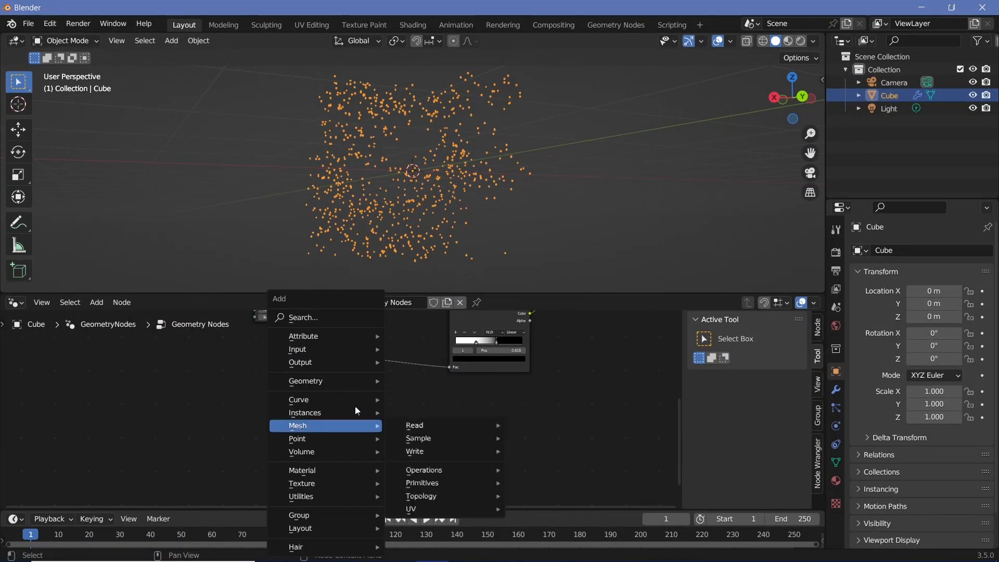
pyautogui.click(333, 317)
pyautogui.write('mix')
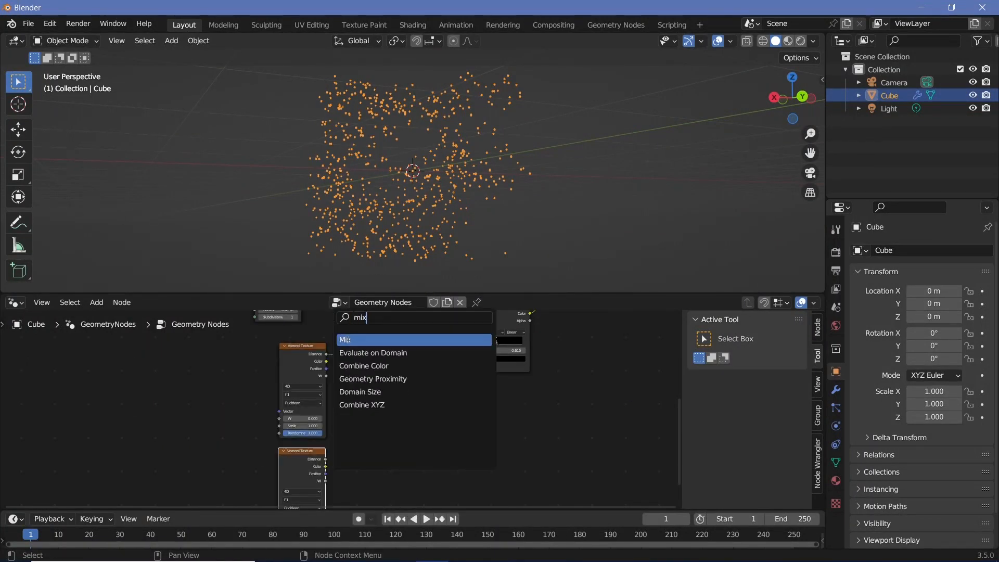
pyautogui.click(348, 340)
pyautogui.click(390, 411)
pyautogui.scroll(2, 393, 416)
pyautogui.click(396, 415)
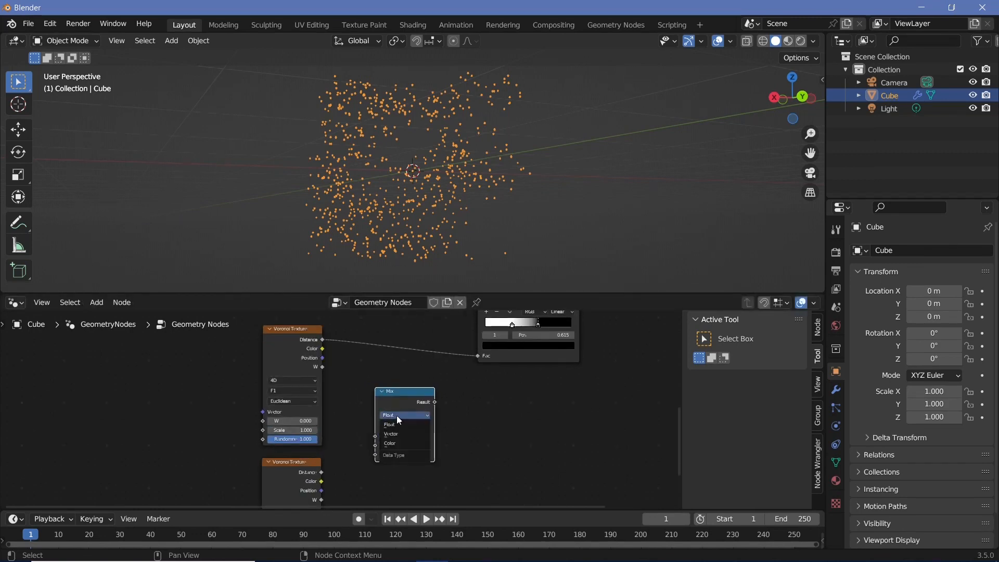
pyautogui.click(405, 444)
# Insert the Mix node between the first Voronoi Texture and the ColorRamp, and connect the second Voronoi Texture's Distance to input B
pyautogui.moveTo(394, 398); pyautogui.dragTo(395, 341)
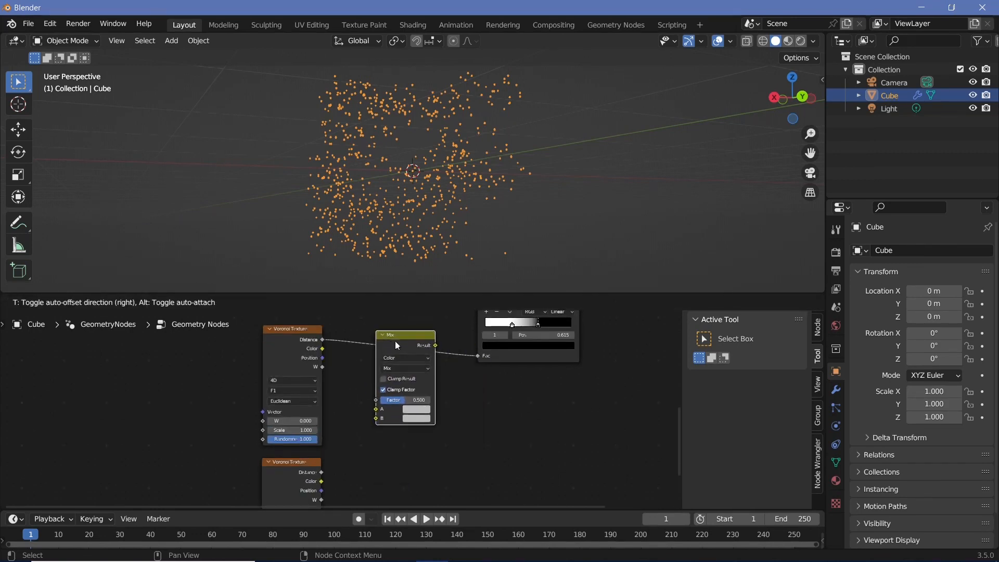
pyautogui.scroll(-2, 394, 343)
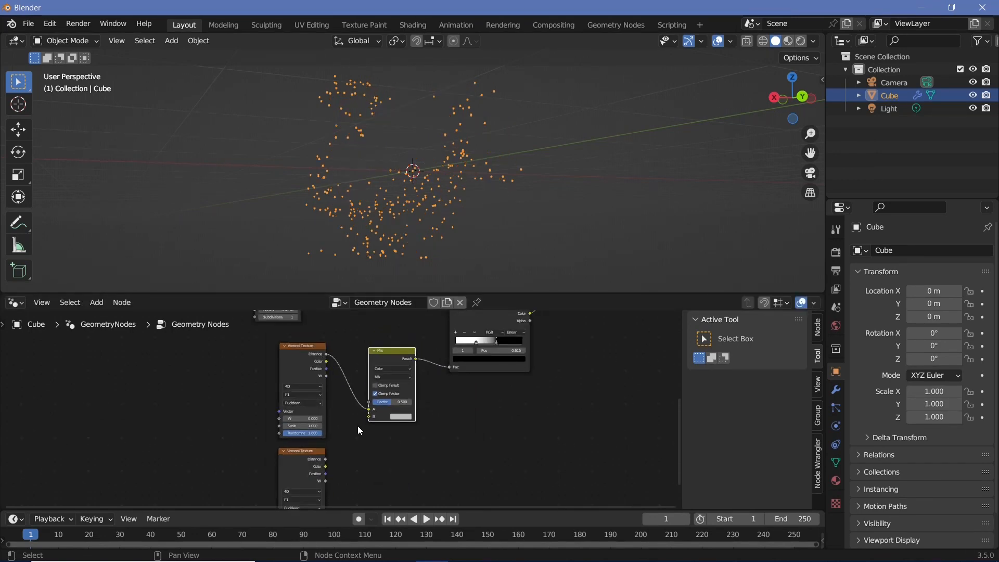
pyautogui.moveTo(351, 431); pyautogui.dragTo(304, 477, button='middle')
pyautogui.moveTo(281, 507); pyautogui.dragTo(318, 470, button='middle')
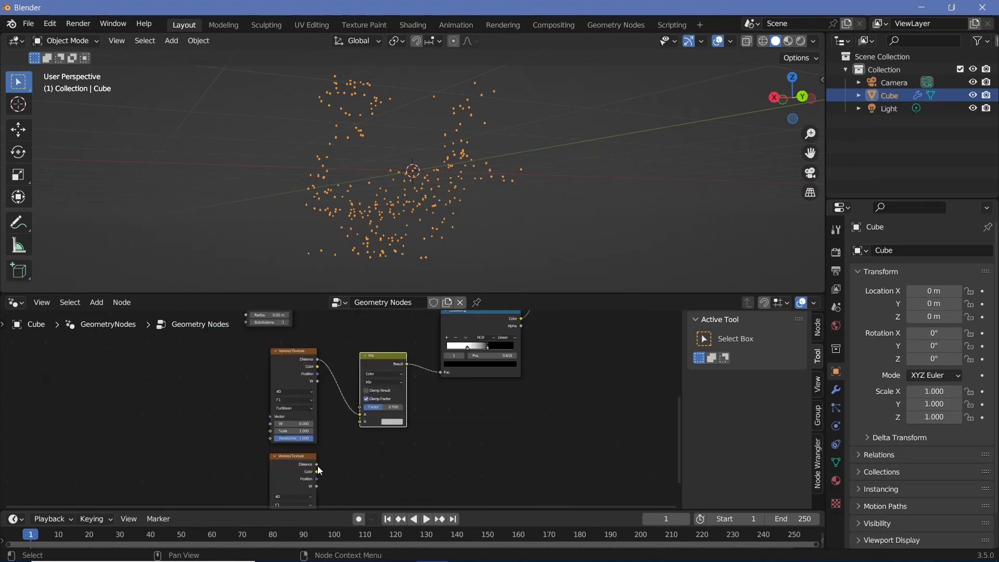
pyautogui.moveTo(319, 467); pyautogui.dragTo(361, 422)
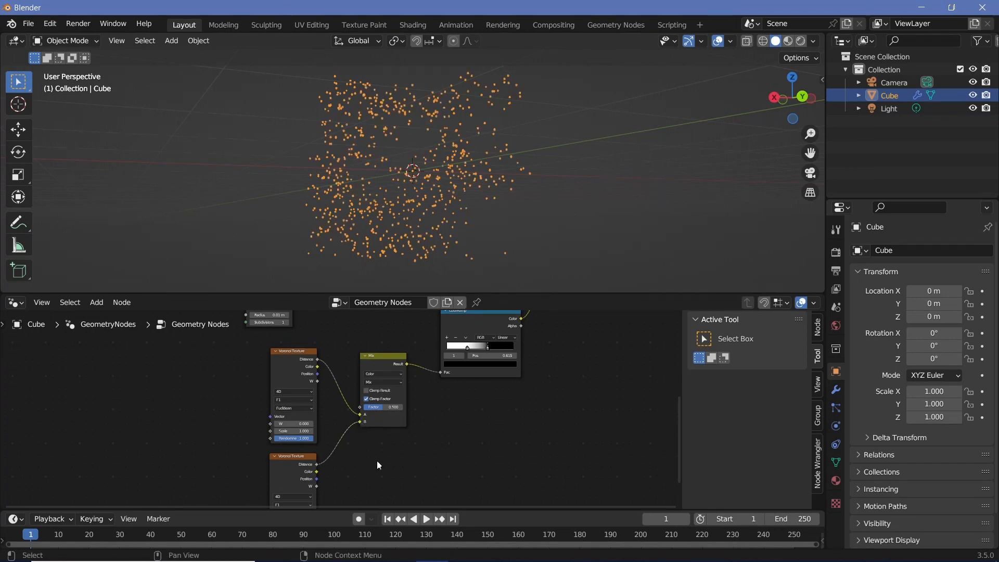
# Enlarge the timeline area beneath the node editor
pyautogui.moveTo(378, 463); pyautogui.dragTo(427, 409, button='middle')
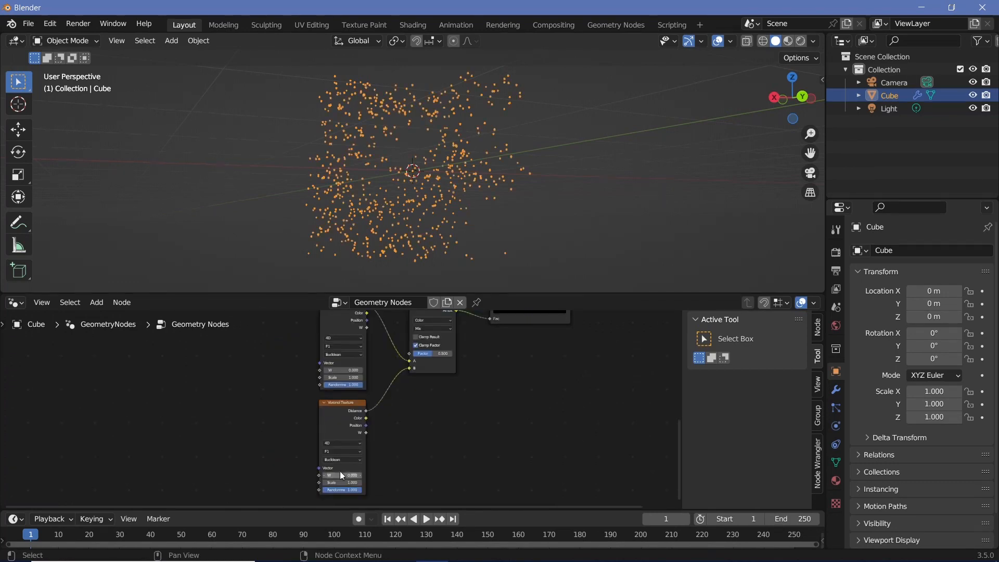
pyautogui.moveTo(417, 511); pyautogui.dragTo(521, 459)
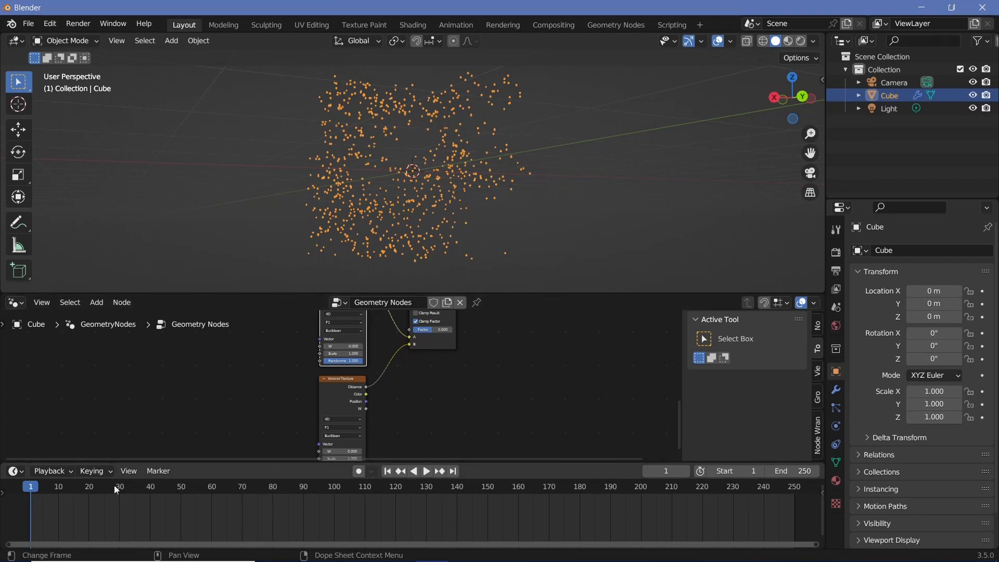
# Examine the W settings of both Voronoi Texture nodes without changing them
pyautogui.moveTo(346, 396); pyautogui.dragTo(346, 367, button='middle')
pyautogui.scroll(3, 346, 366)
pyautogui.click(357, 367)
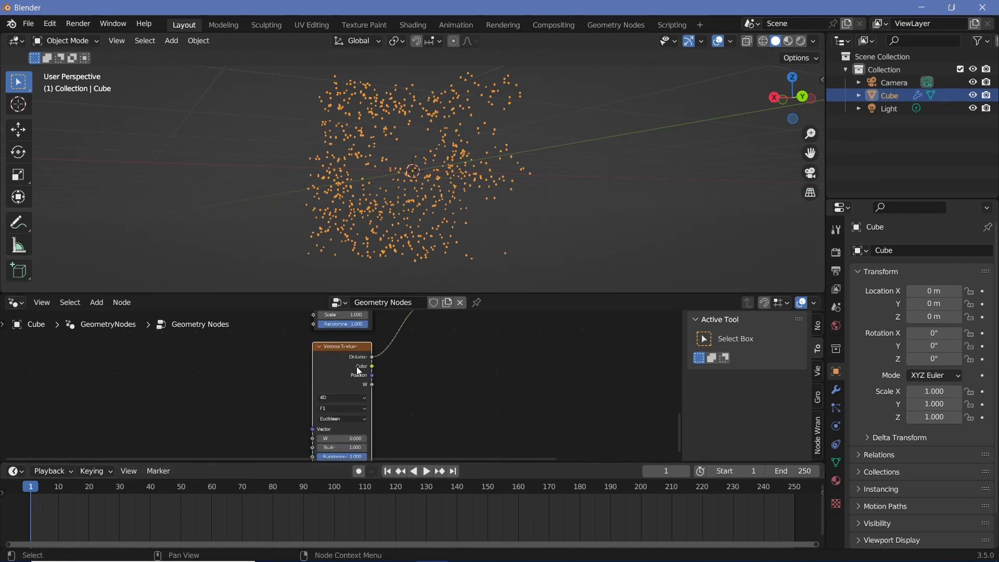
pyautogui.moveTo(442, 436); pyautogui.dragTo(434, 407, button='middle')
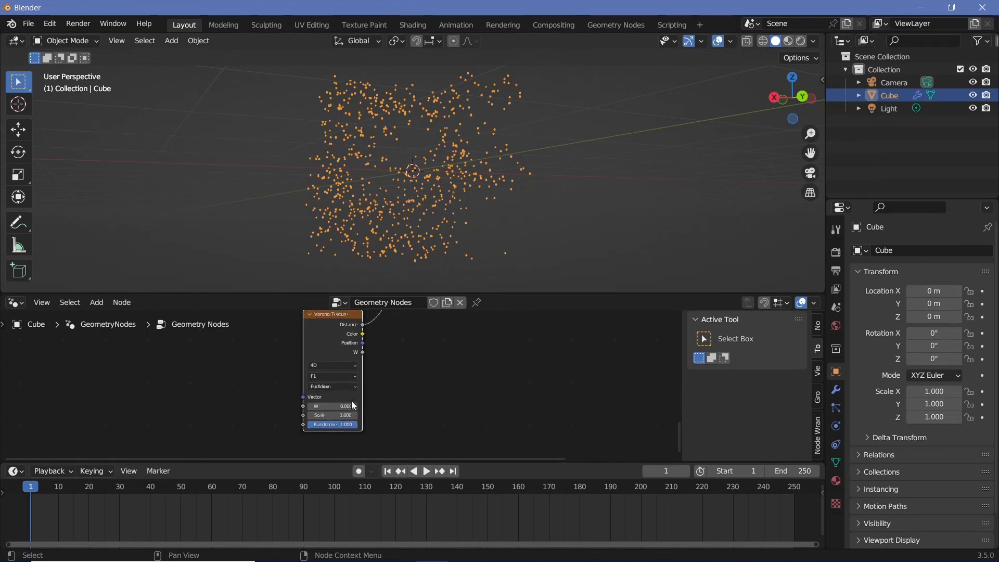
pyautogui.scroll(-1, 377, 323)
pyautogui.moveTo(381, 315); pyautogui.dragTo(393, 386, button='middle')
pyautogui.click(353, 375)
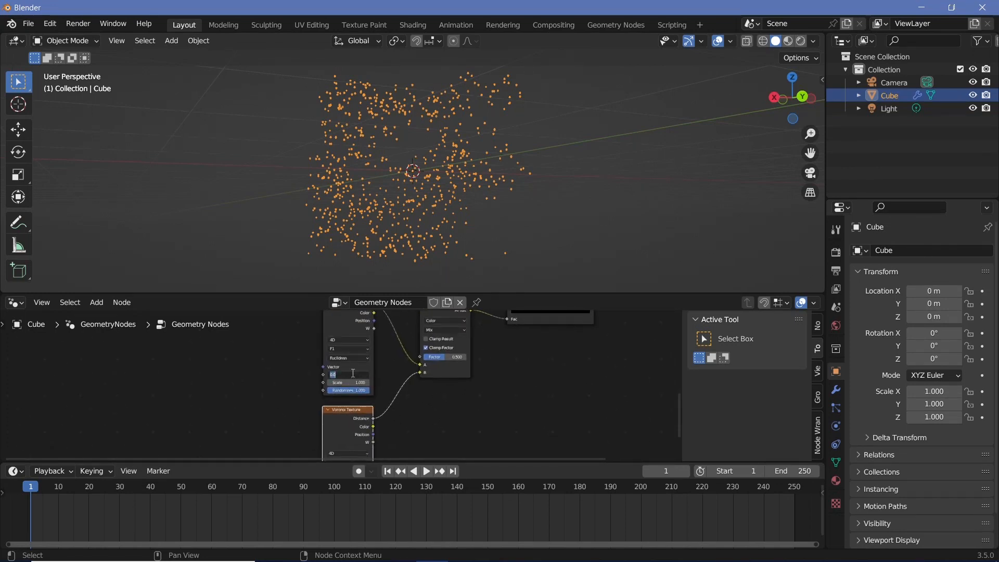
pyautogui.moveTo(393, 382); pyautogui.dragTo(432, 385, button='middle')
pyautogui.click(349, 353)
pyautogui.moveTo(363, 430); pyautogui.dragTo(387, 355, button='middle')
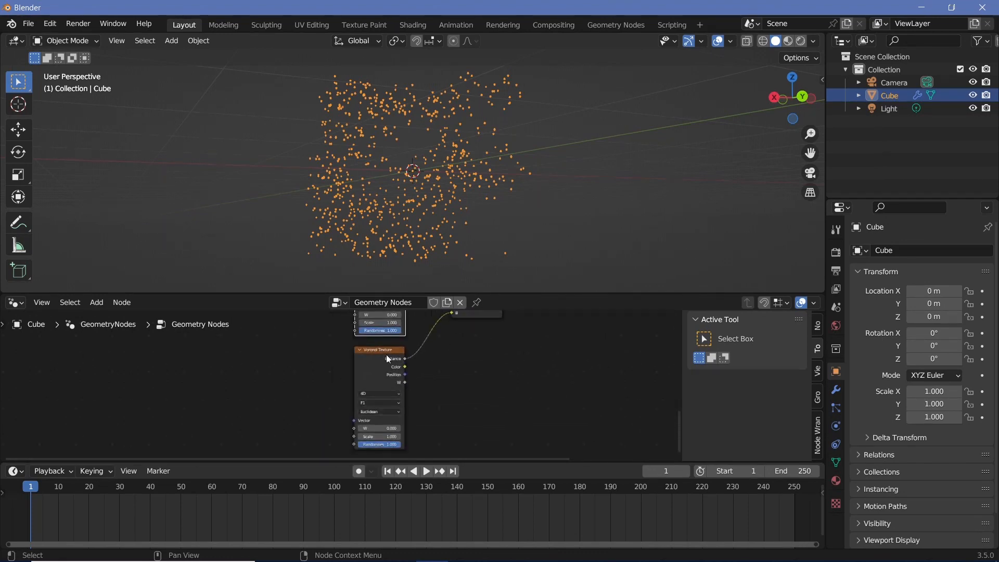
pyautogui.click(376, 363)
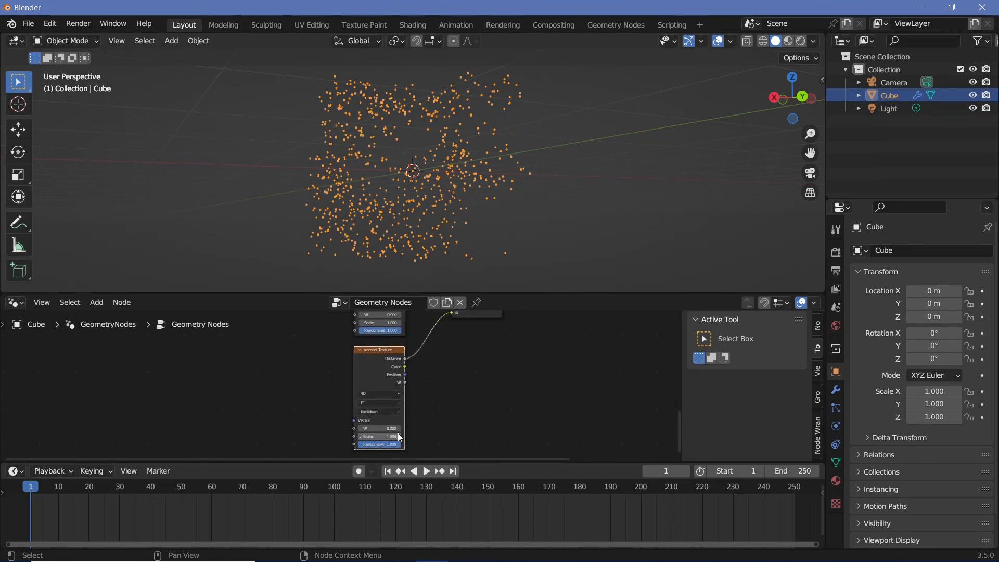
pyautogui.moveTo(469, 396); pyautogui.dragTo(481, 485, button='middle')
# Go to frame 0 and keyframe the first Voronoi Texture's W at 0
pyautogui.scroll(1, 464, 432)
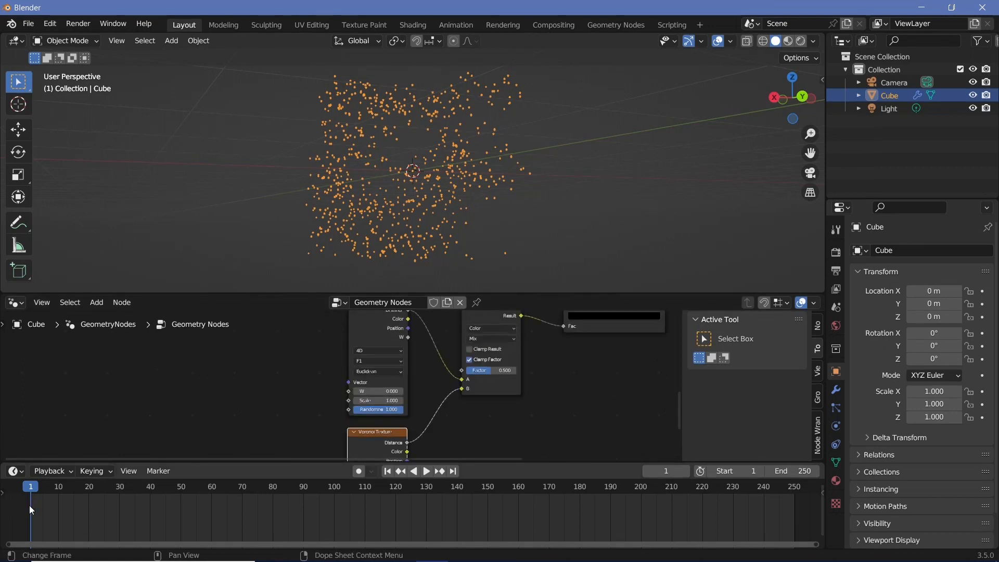
pyautogui.scroll(2, 386, 415)
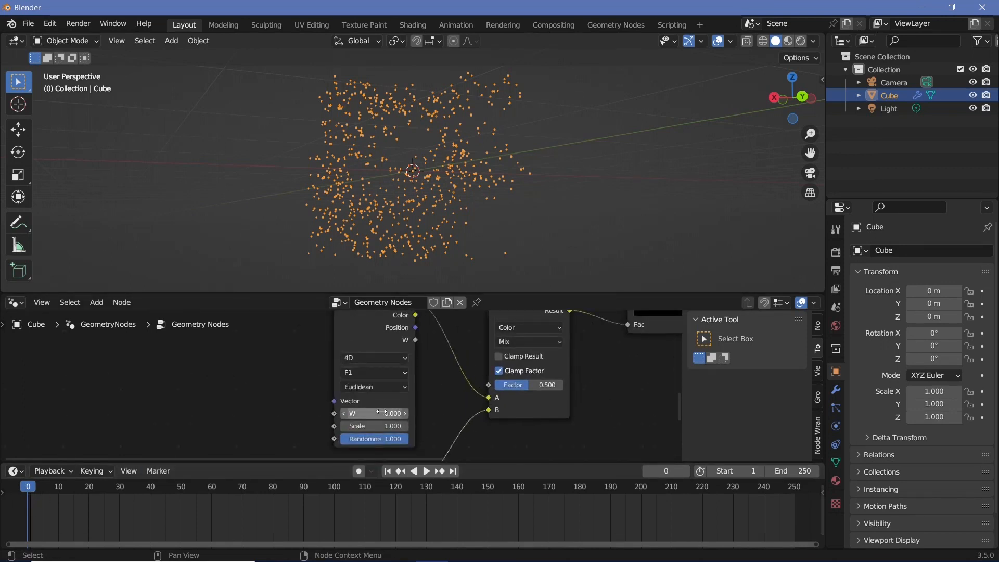
pyautogui.scroll(-1, 382, 412)
pyautogui.press('i')
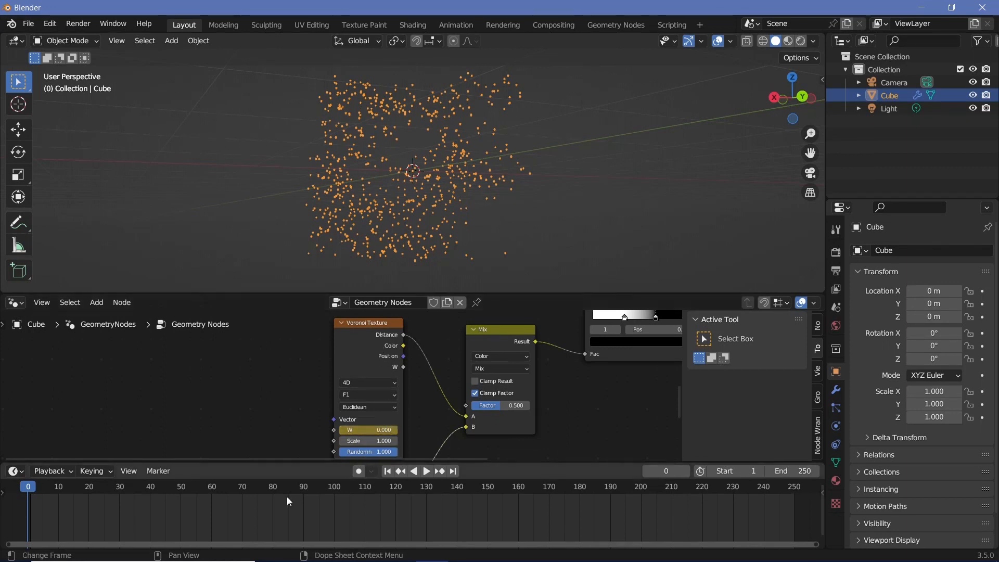
# Set the animation's end frame to 300 and bring the whole range into view in the timeline
pyautogui.scroll(-1, 286, 496)
pyautogui.scroll(-1, 742, 498)
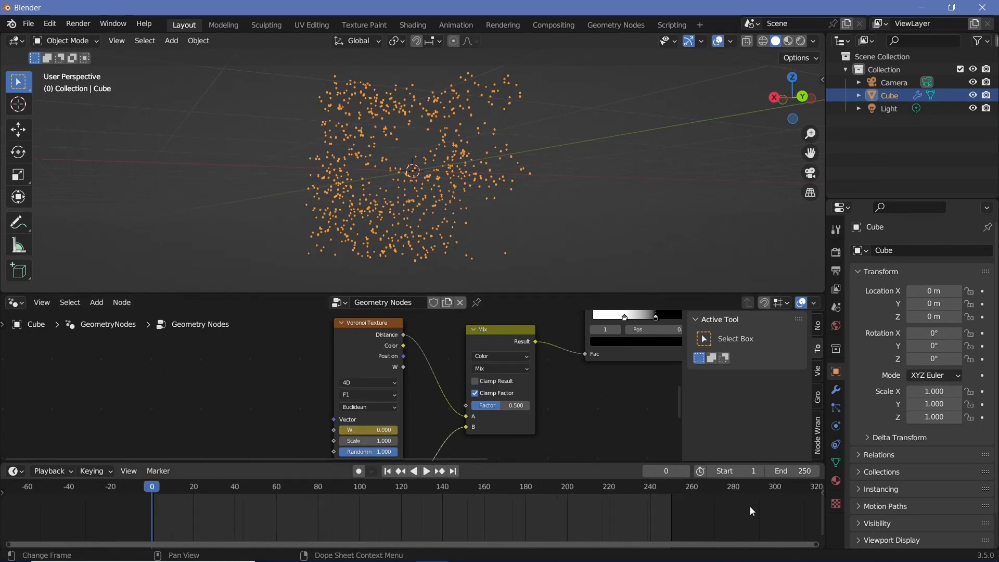
pyautogui.moveTo(742, 498); pyautogui.dragTo(611, 505, button='middle')
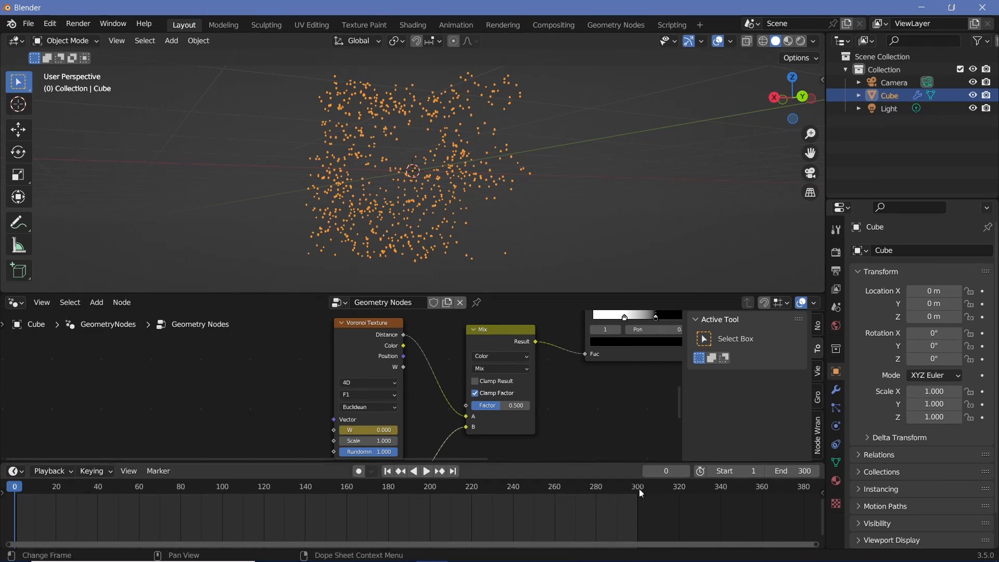
# At frame 300, set the first Voronoi Texture's W to -1 and keyframe it
pyautogui.click(639, 492)
pyautogui.click(373, 430)
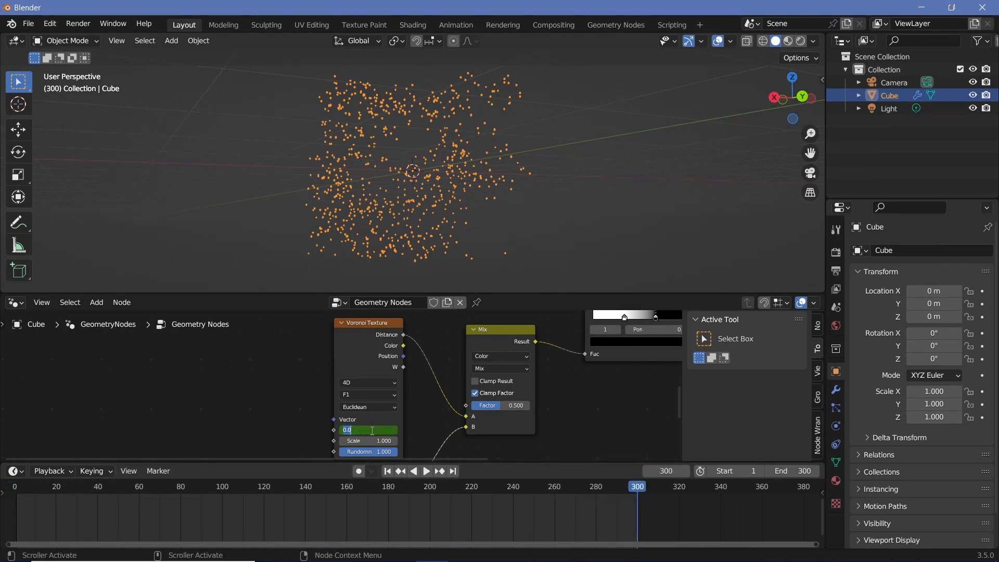
pyautogui.write('-1')
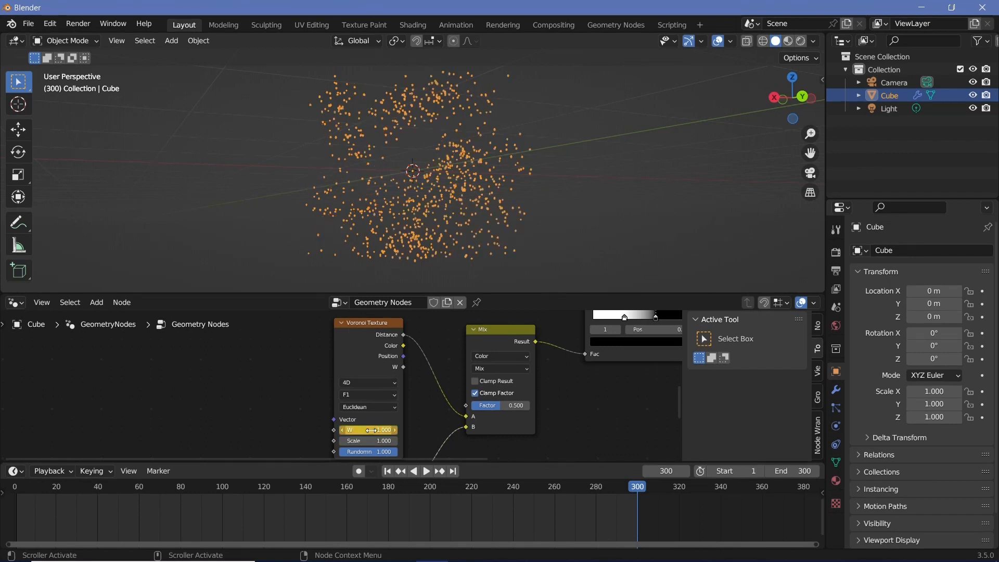
pyautogui.press('Return')
pyautogui.scroll(-2, 250, 501)
pyautogui.moveTo(250, 502); pyautogui.dragTo(252, 503, button='middle')
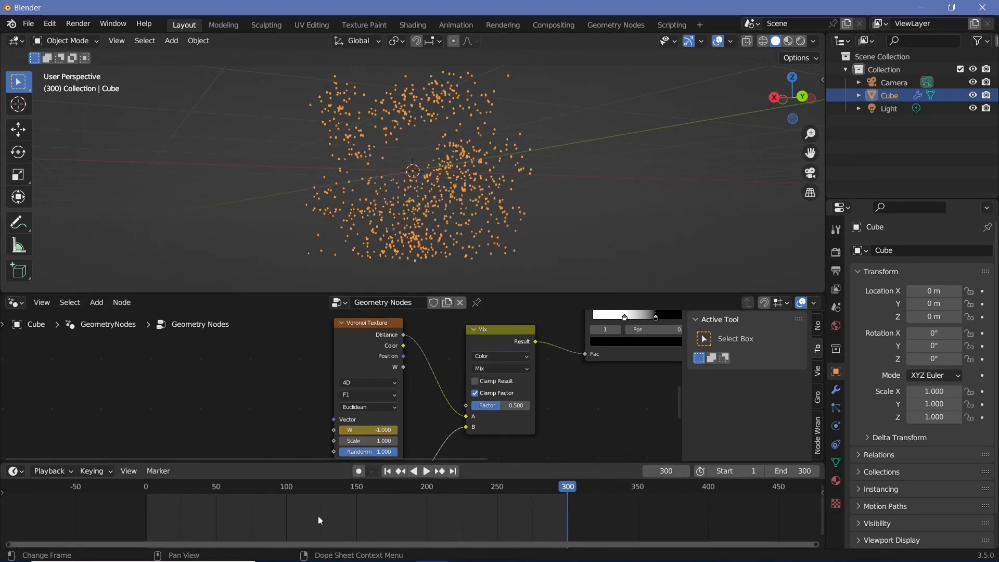
# Set the interpolation of the first Voronoi Texture's W keyframes to Linear
pyautogui.click(363, 342)
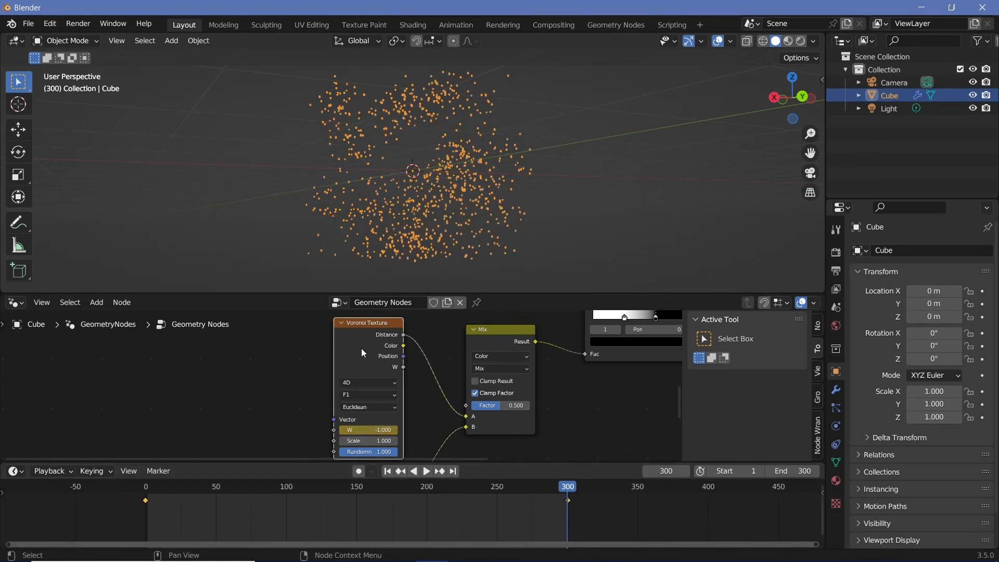
pyautogui.press('t')
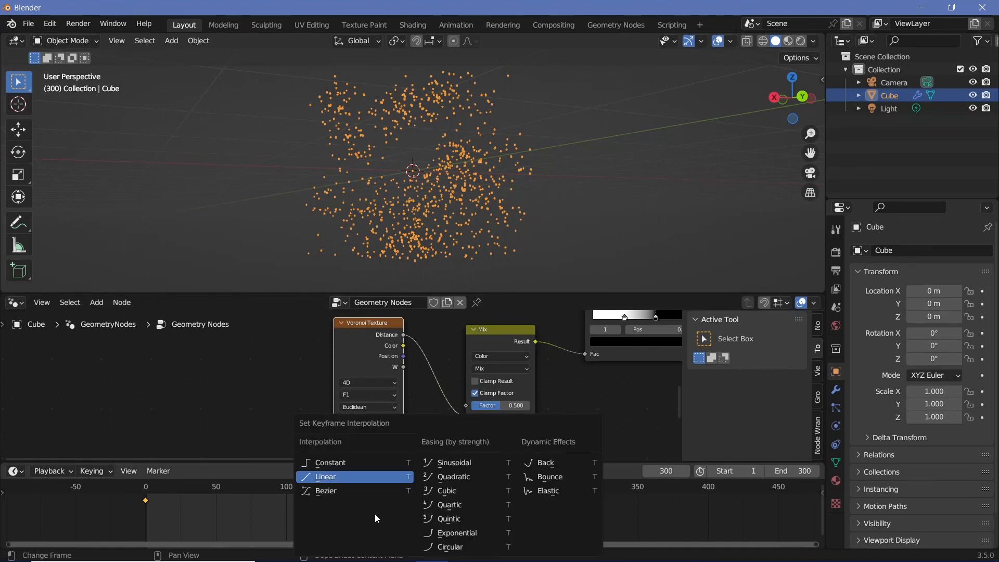
pyautogui.click(339, 477)
pyautogui.scroll(-3, 341, 383)
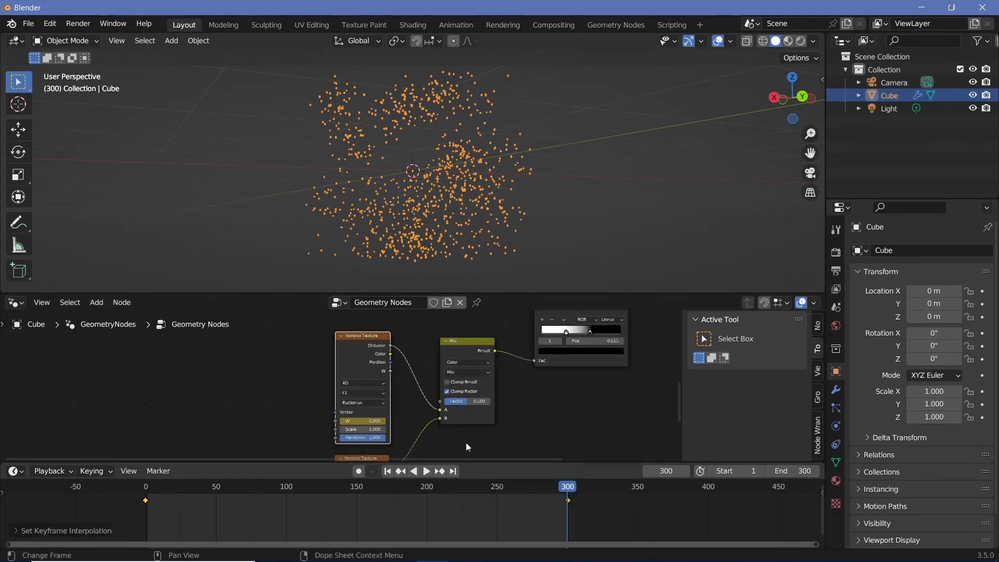
# Keyframe the second Voronoi Texture's W at 0 on frame 300
pyautogui.moveTo(467, 442); pyautogui.dragTo(479, 381, button='middle')
pyautogui.click(365, 418)
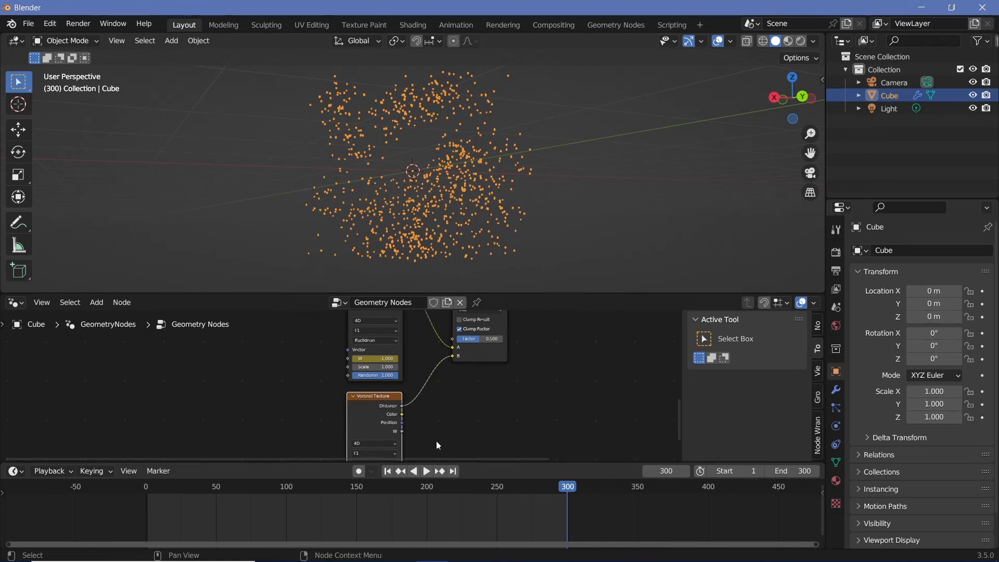
pyautogui.moveTo(474, 427); pyautogui.dragTo(488, 354, button='middle')
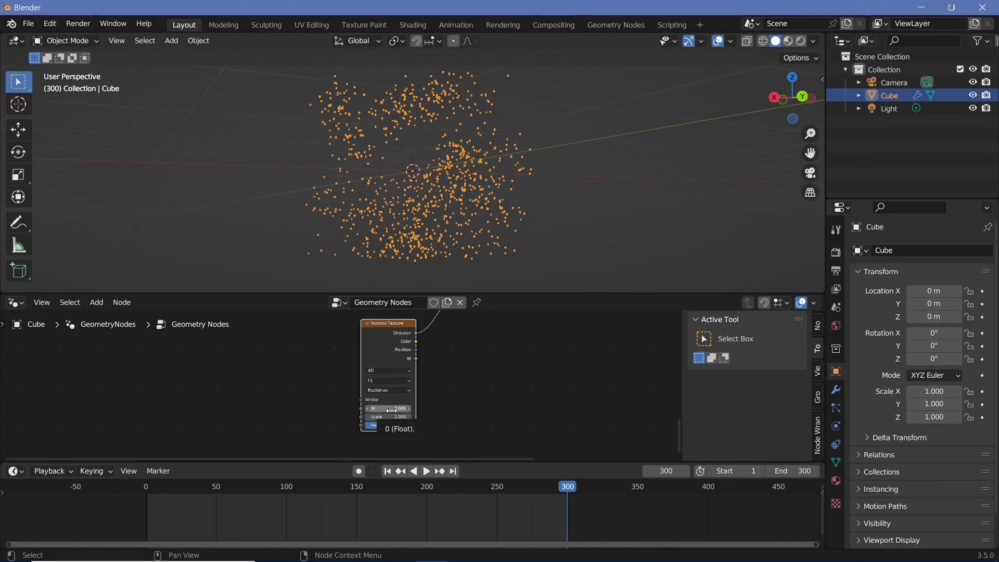
pyautogui.press('i')
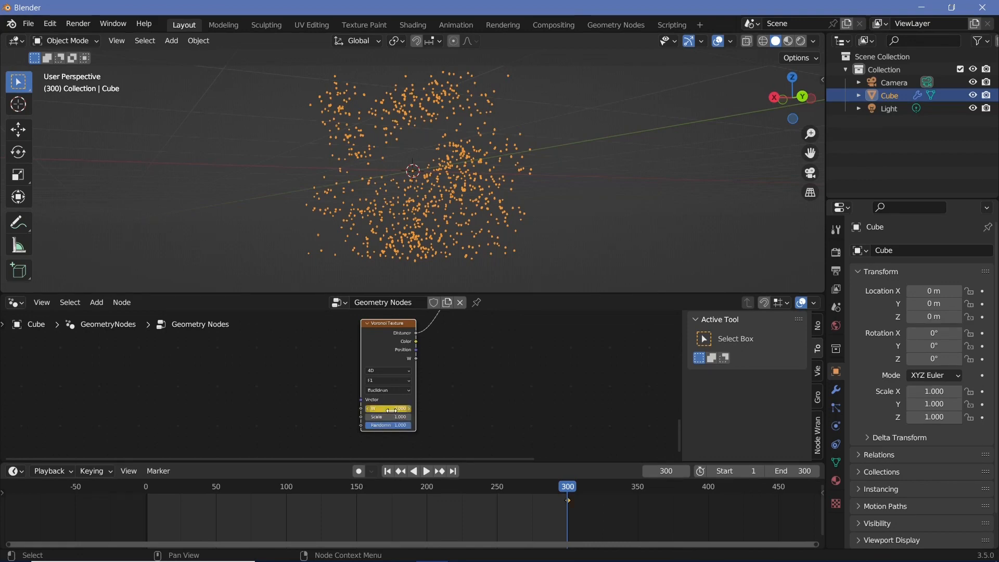
# At frame 0, set the second Voronoi Texture's W to 1 and keyframe it
pyautogui.click(143, 488)
pyautogui.click(381, 409)
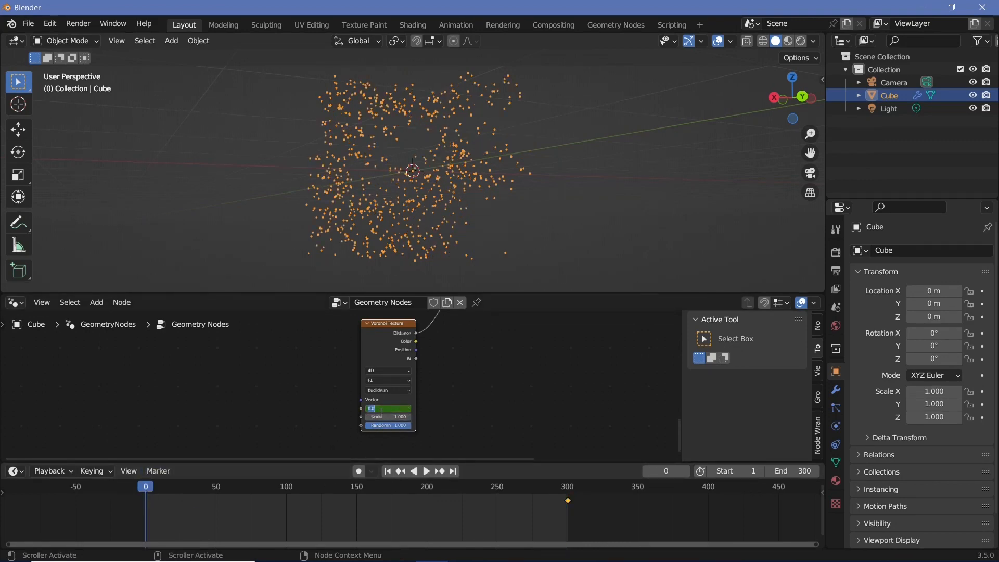
pyautogui.press('Return')
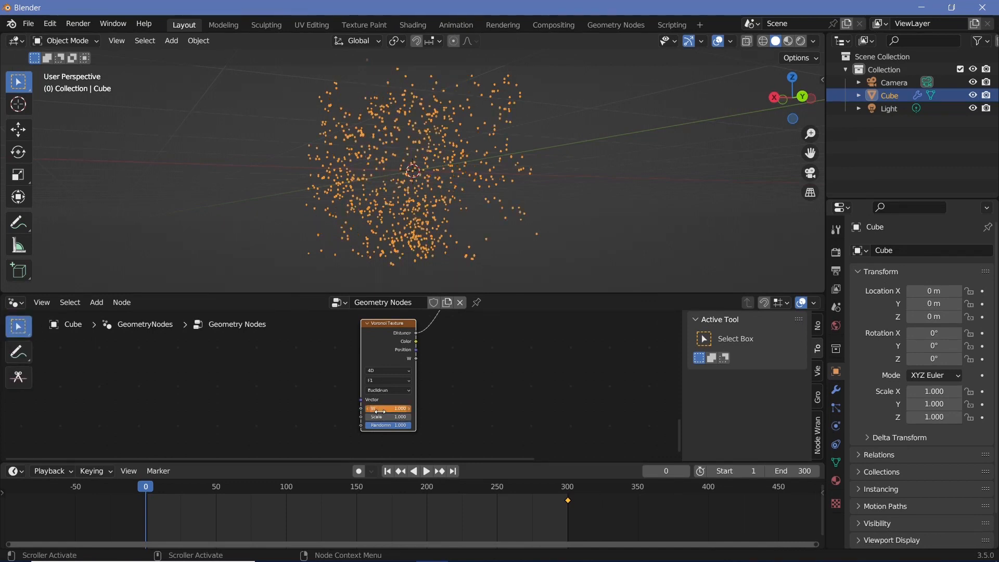
pyautogui.press('i')
pyautogui.hotkey('ctrl', 'z')
pyautogui.press('i')
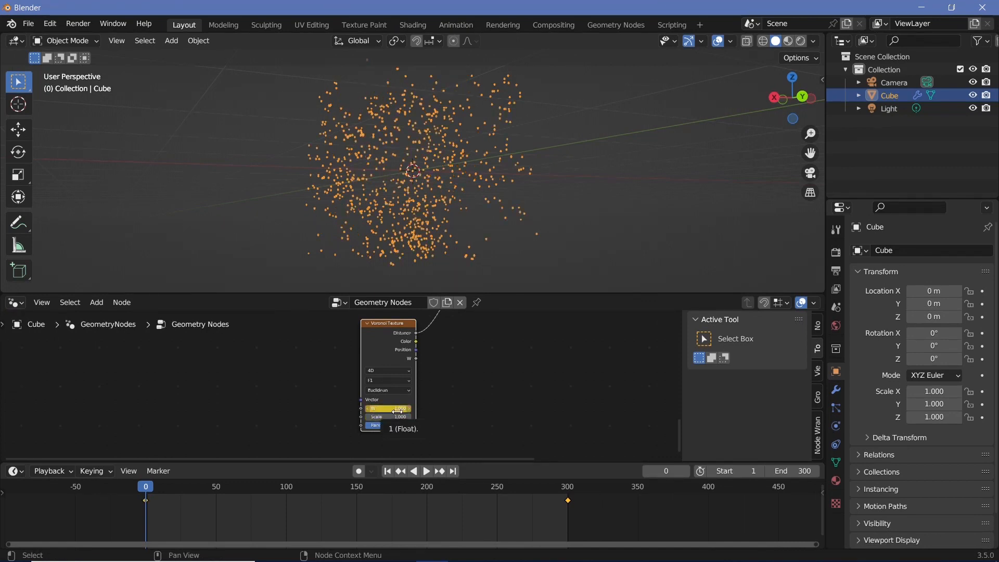
# Set the interpolation of the second Voronoi Texture's W keyframes to Linear
pyautogui.press('t')
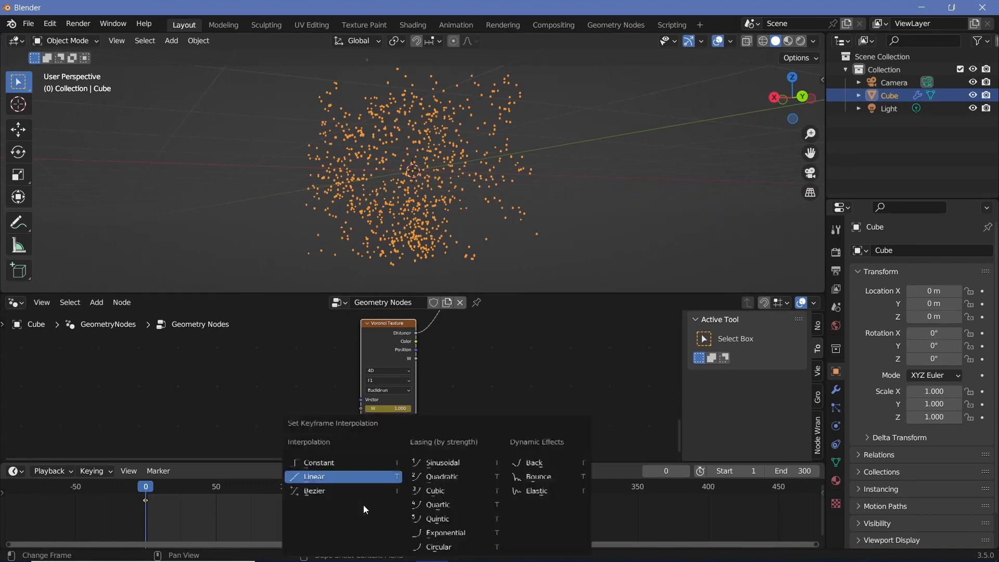
pyautogui.click(341, 480)
pyautogui.scroll(-2, 343, 500)
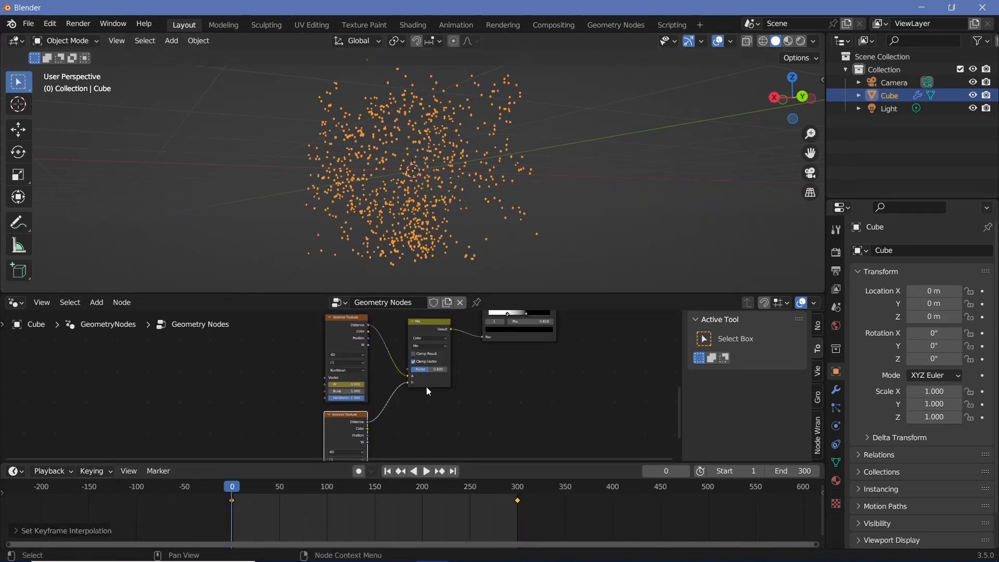
# Lower the Mix node's Factor to 0 and select the first Voronoi Texture node
pyautogui.click(426, 322)
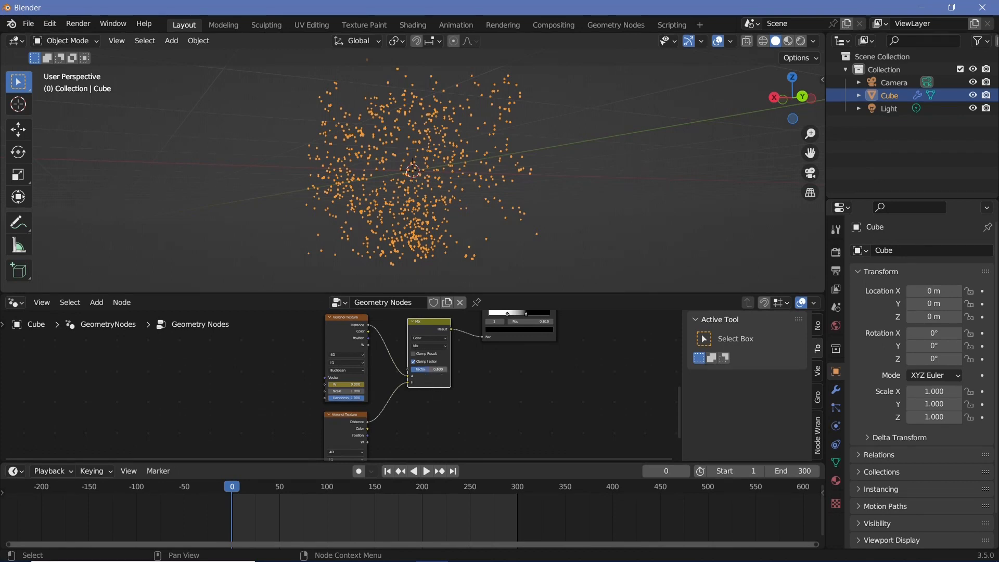
pyautogui.moveTo(429, 369); pyautogui.dragTo(411, 369)
pyautogui.click(345, 332)
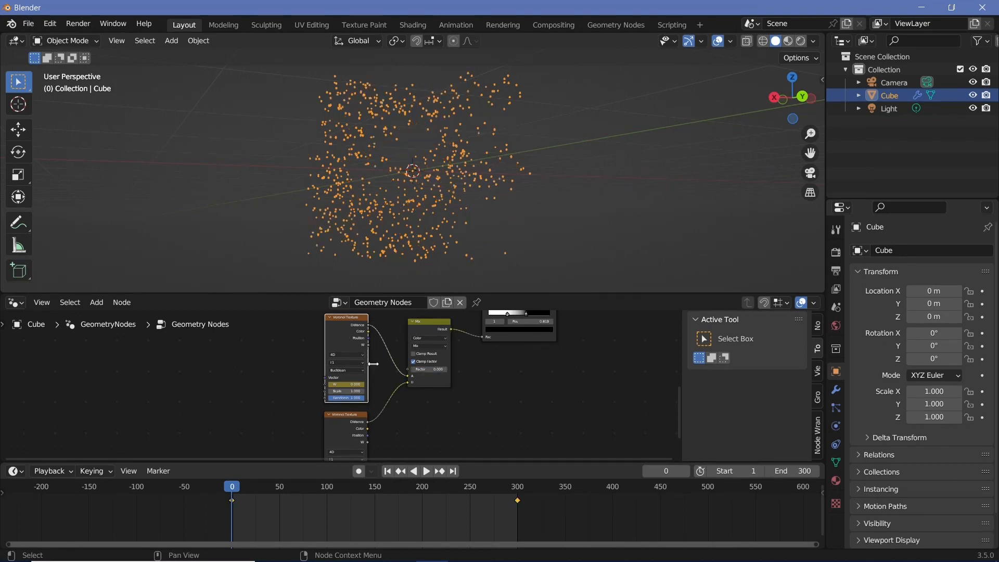
# Set the Mix node's Factor to 0 at frame 0 and keyframe it
pyautogui.moveTo(426, 433)
pyautogui.mouseDown(button='middle')
pyautogui.moveTo(417, 366)
pyautogui.moveTo(434, 423)
pyautogui.mouseUp(button='middle')
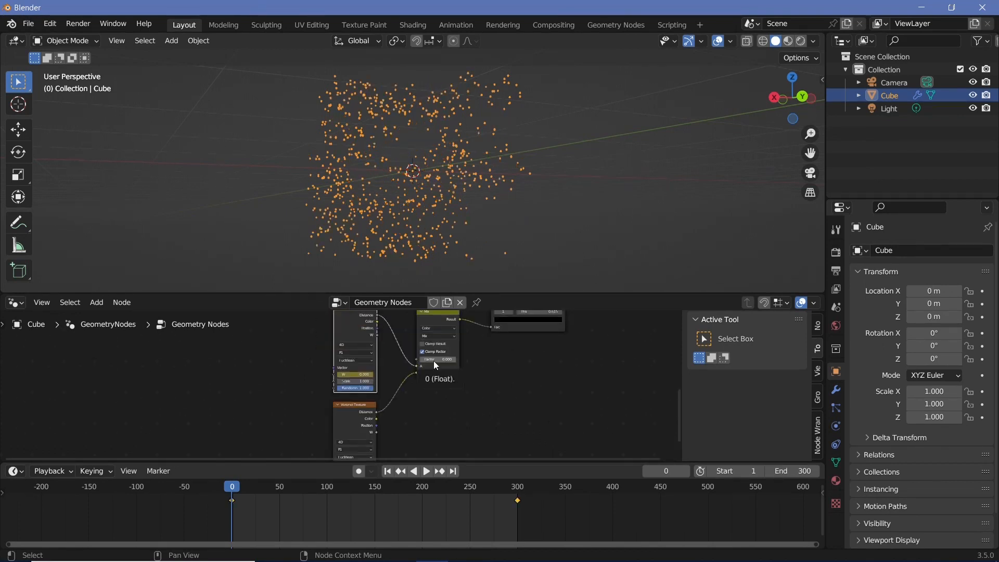
pyautogui.scroll(3, 436, 364)
pyautogui.click(513, 405)
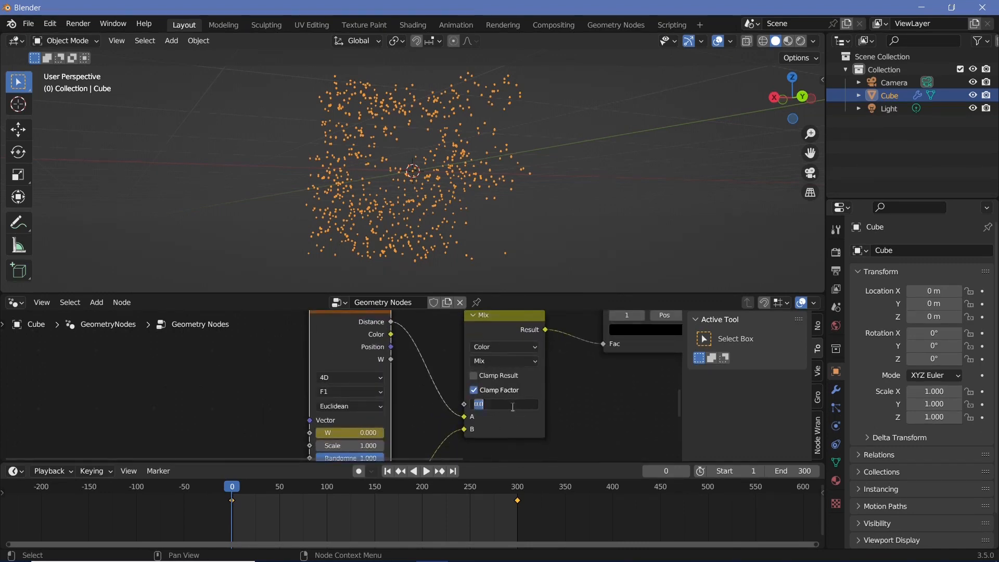
pyautogui.write('0')
pyautogui.press('Return')
pyautogui.press('i')
# At frame 300, set the Mix node's Factor to 1 and keyframe it
pyautogui.click(518, 492)
pyautogui.click(482, 403)
pyautogui.write('18')
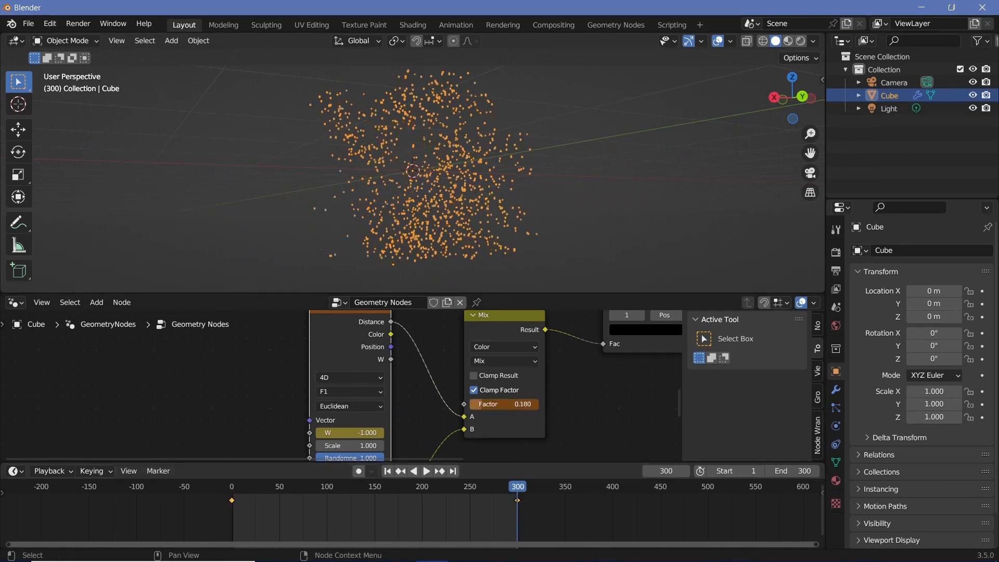
pyautogui.press('Return')
pyautogui.press('i')
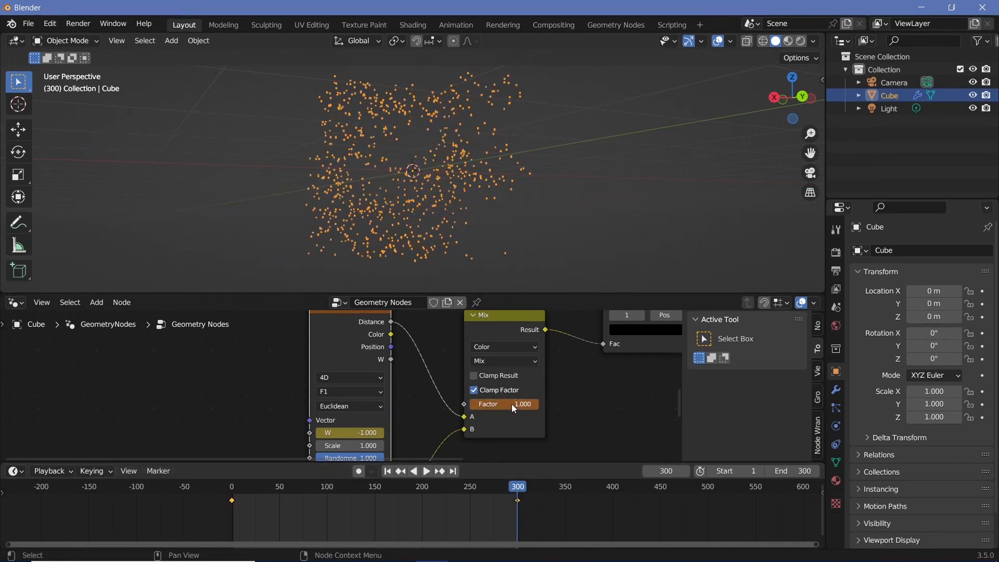
pyautogui.press('i')
# Select the Mix node and set the interpolation of its Factor keyframes to Linear
pyautogui.click(501, 325)
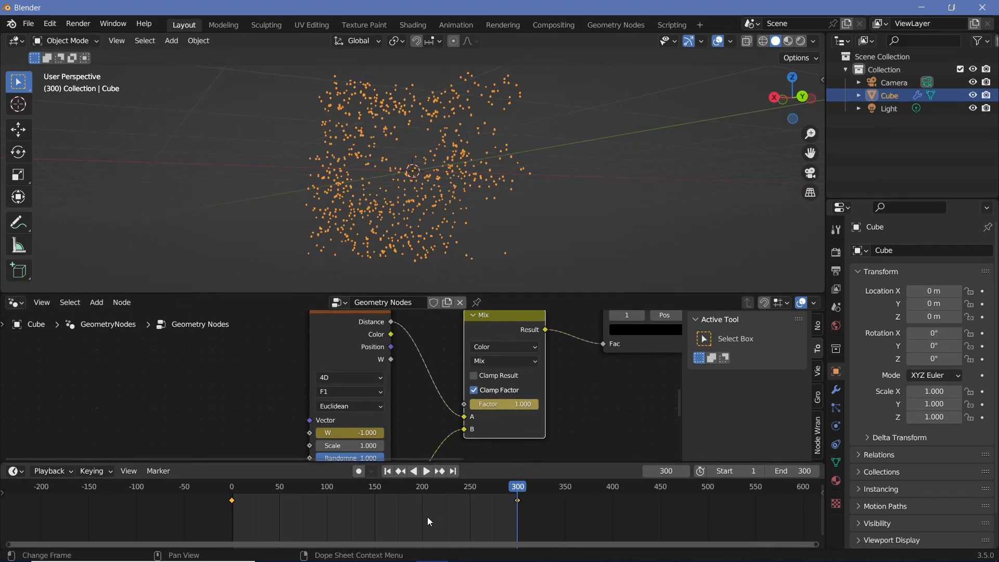
pyautogui.press('t')
pyautogui.click(407, 477)
pyautogui.scroll(-3, 389, 399)
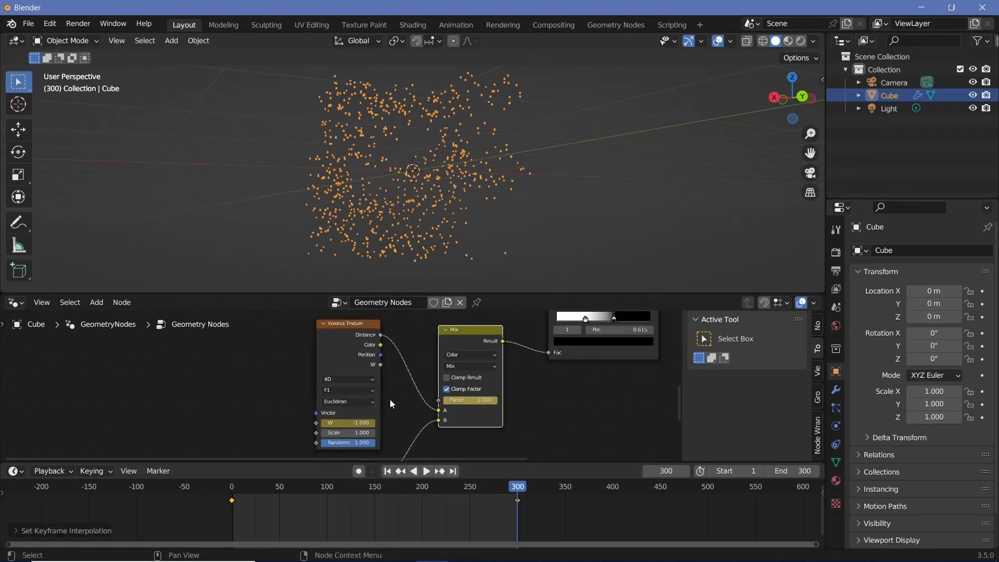
# Play the animation, change the playback sync mode, and examine the moving sphere instances from several sides before stopping
pyautogui.press('space')
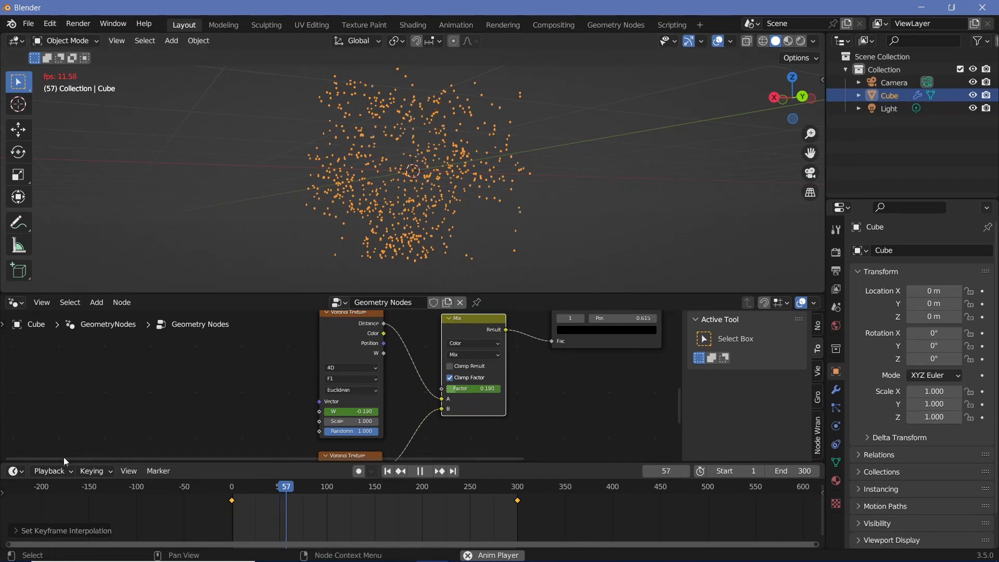
pyautogui.click(54, 473)
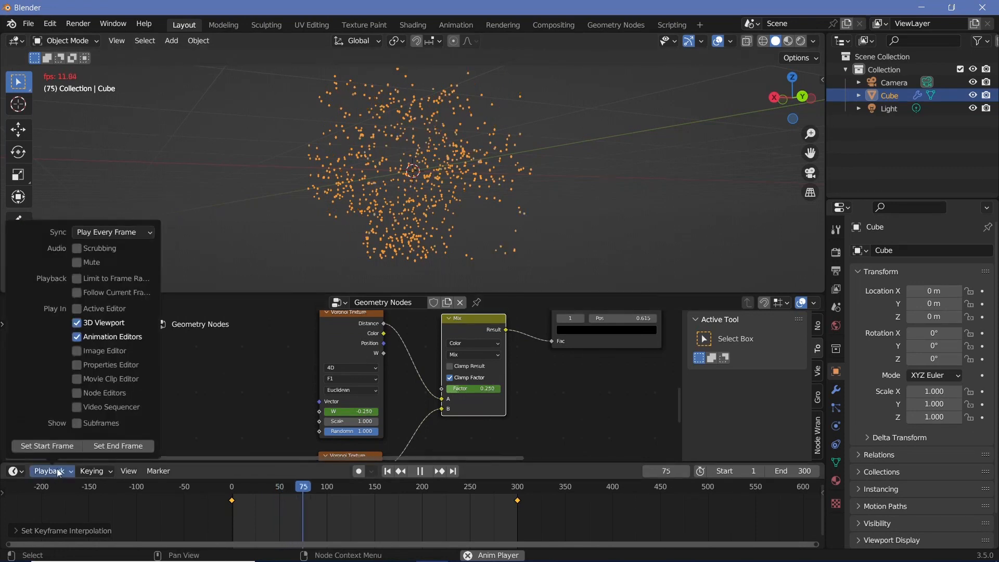
pyautogui.click(112, 232)
pyautogui.click(111, 258)
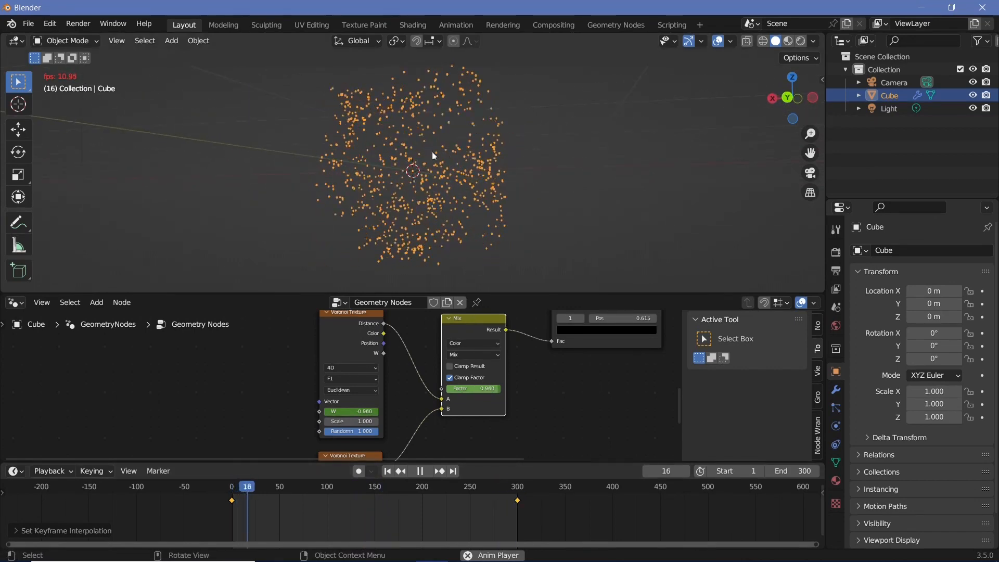
pyautogui.moveTo(436, 205); pyautogui.dragTo(391, 198, button='middle')
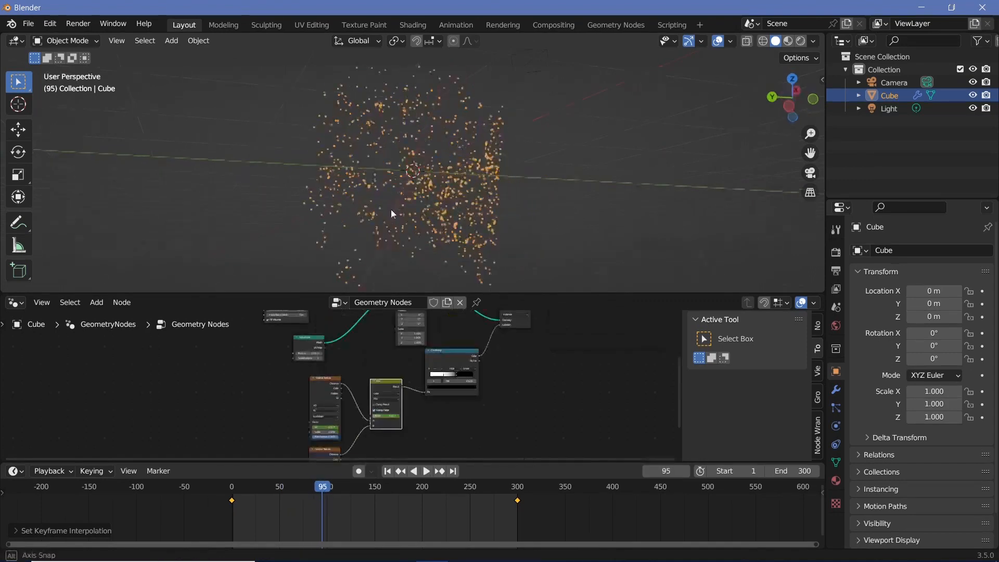
pyautogui.moveTo(391, 210); pyautogui.dragTo(482, 249, button='middle')
pyautogui.moveTo(512, 327); pyautogui.dragTo(526, 388, button='middle')
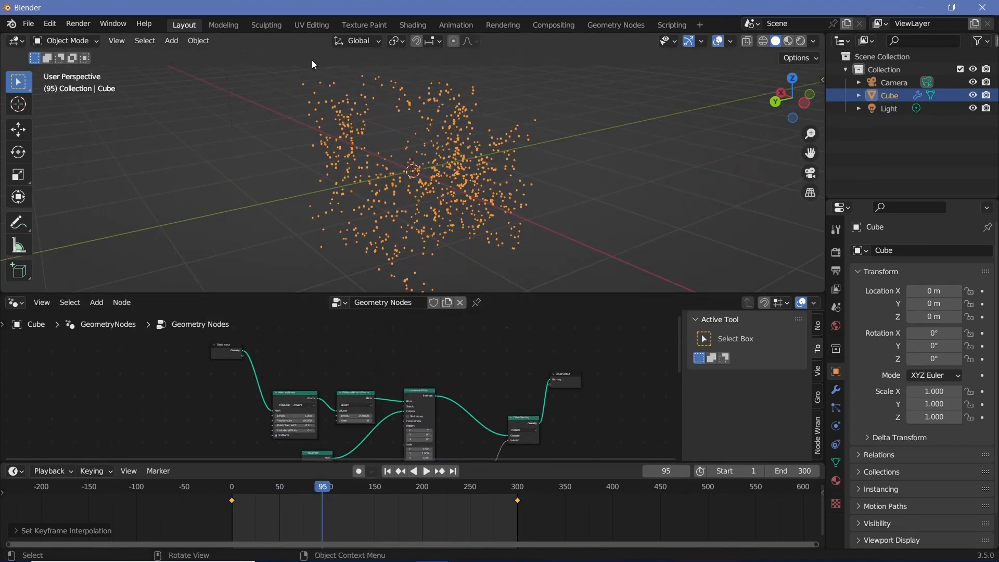
pyautogui.moveTo(553, 250); pyautogui.dragTo(399, 203, button='middle')
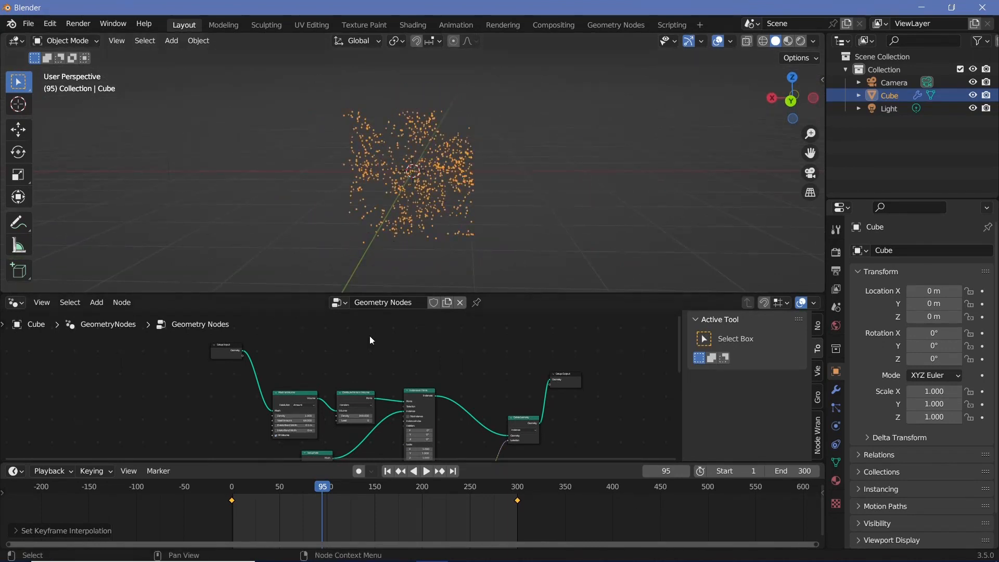
# Insert a Join Geometry node between the Delete Geometry and Group Output nodes
pyautogui.scroll(3, 379, 374)
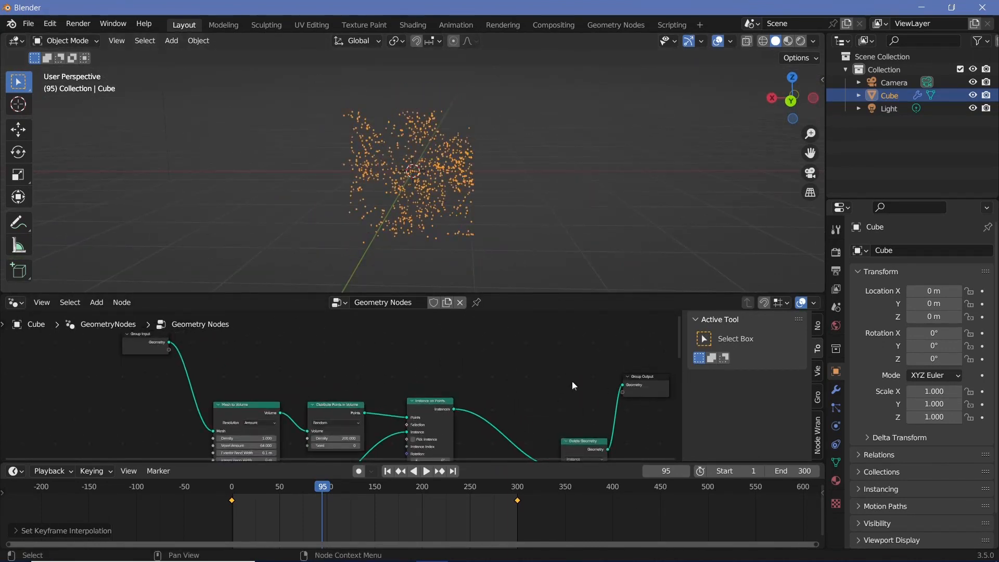
pyautogui.hotkey('shift', 'a')
pyautogui.click(499, 322)
pyautogui.write('join')
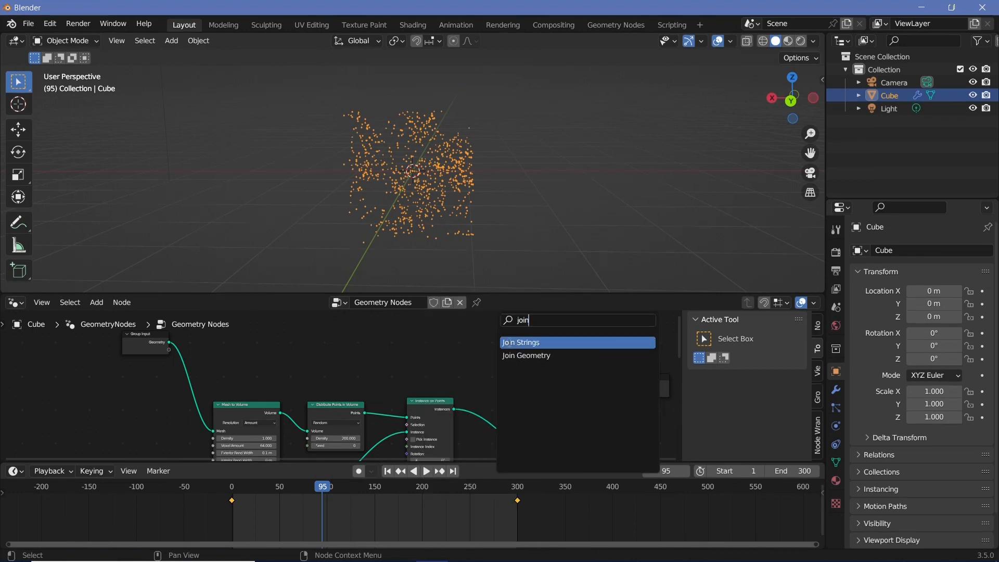
pyautogui.click(526, 356)
pyautogui.click(650, 416)
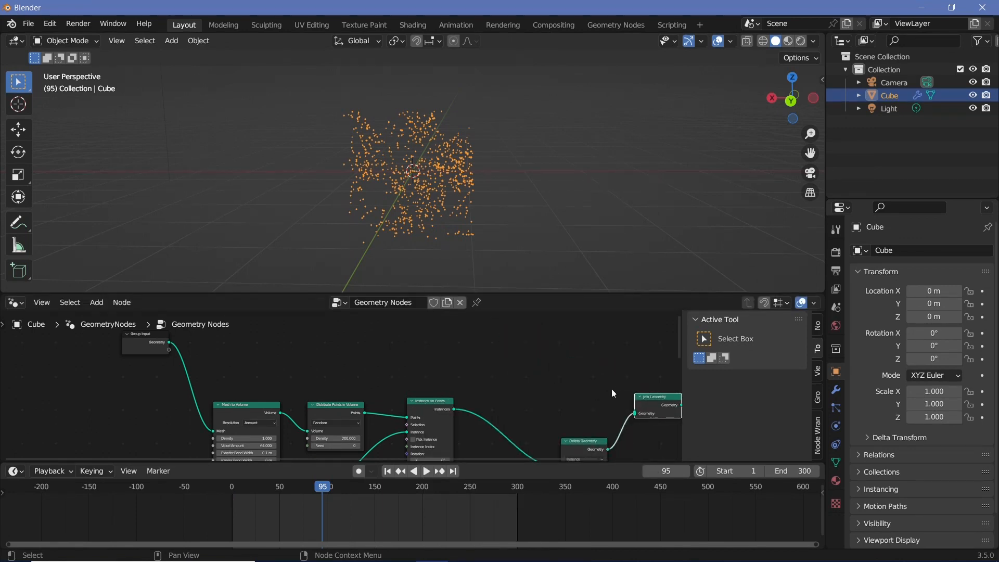
# Connect the Group Input's Geometry to the Join Geometry node to bring back the original cube
pyautogui.moveTo(598, 366); pyautogui.dragTo(530, 338, button='middle')
pyautogui.scroll(-3, 359, 348)
pyautogui.moveTo(364, 349); pyautogui.dragTo(396, 372, button='middle')
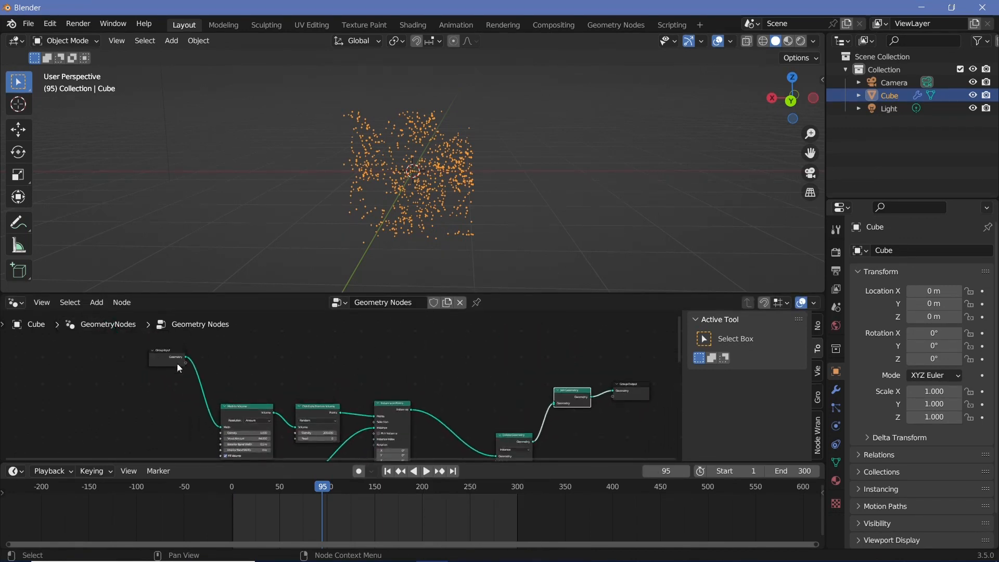
pyautogui.moveTo(186, 358); pyautogui.dragTo(555, 403)
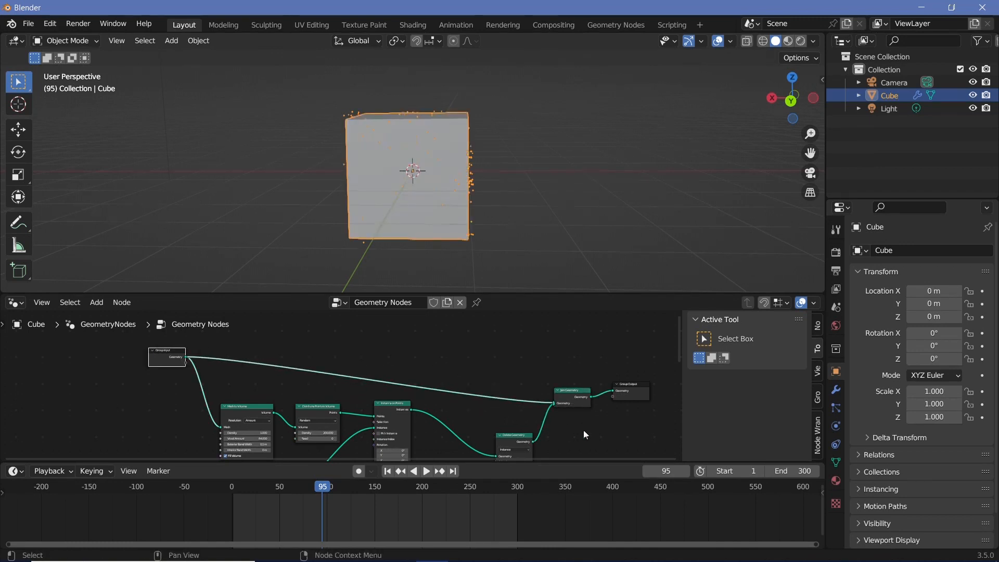
# Set the Mesh to Volume node's Exterior Band Width to 0 m and its Interior Band Width to 0.1 m
pyautogui.moveTo(359, 104); pyautogui.dragTo(501, 151, button='middle')
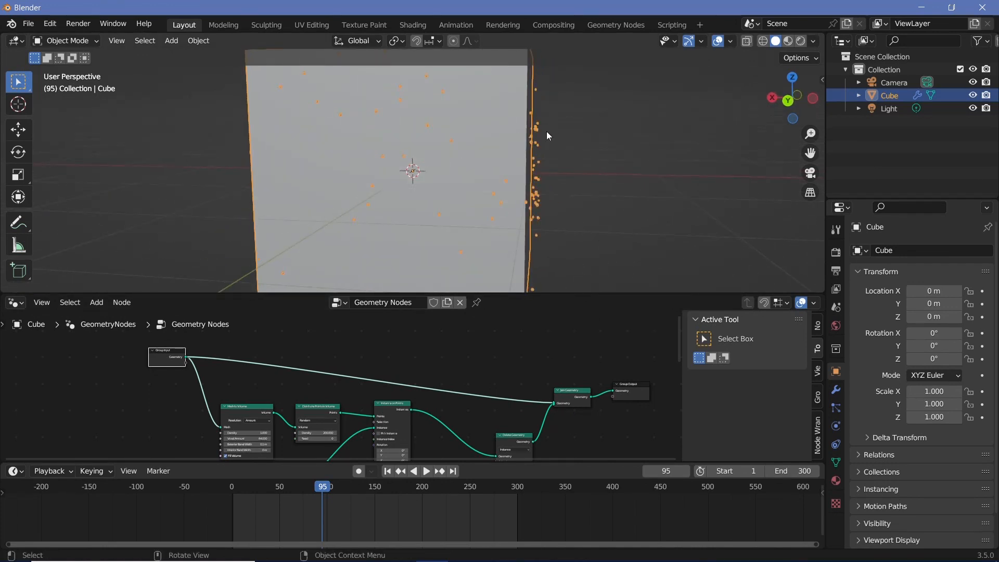
pyautogui.scroll(5, 312, 337)
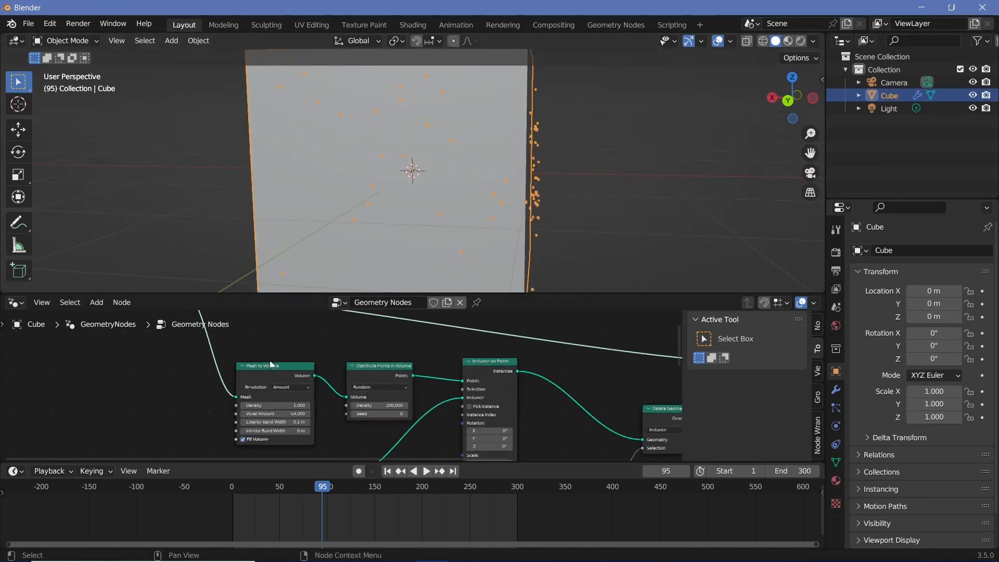
pyautogui.scroll(1, 301, 401)
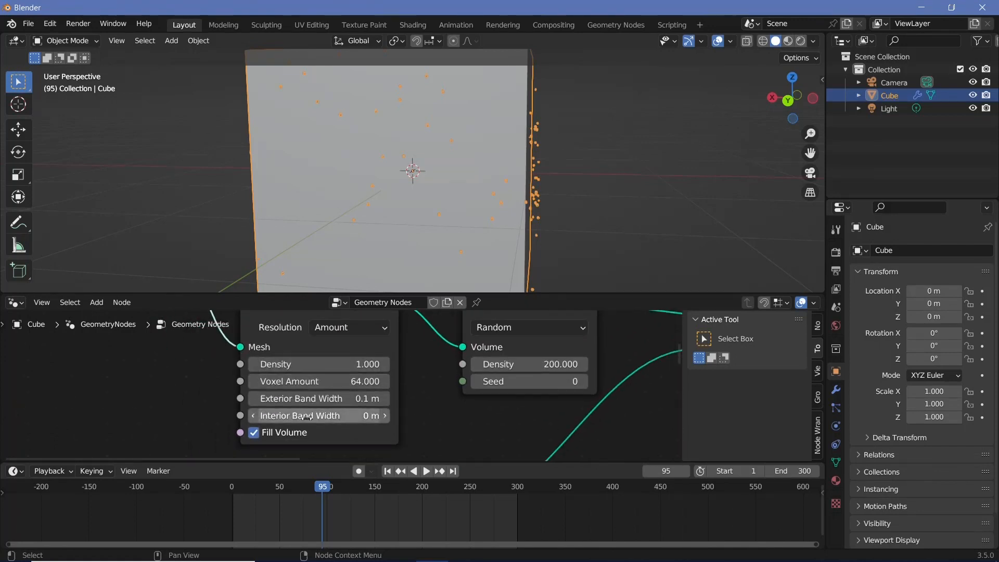
pyautogui.click(363, 402)
pyautogui.write('0')
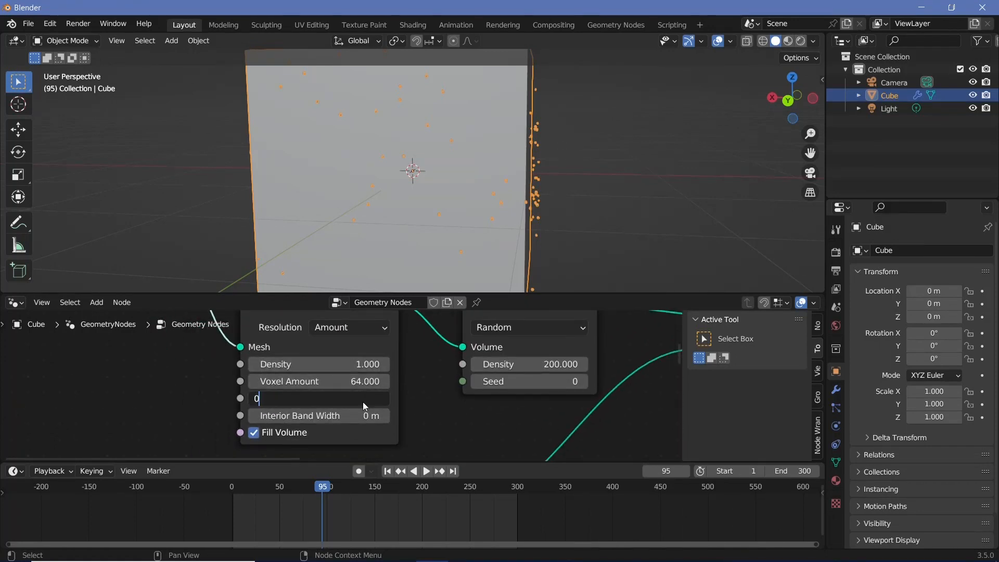
pyautogui.press('Return')
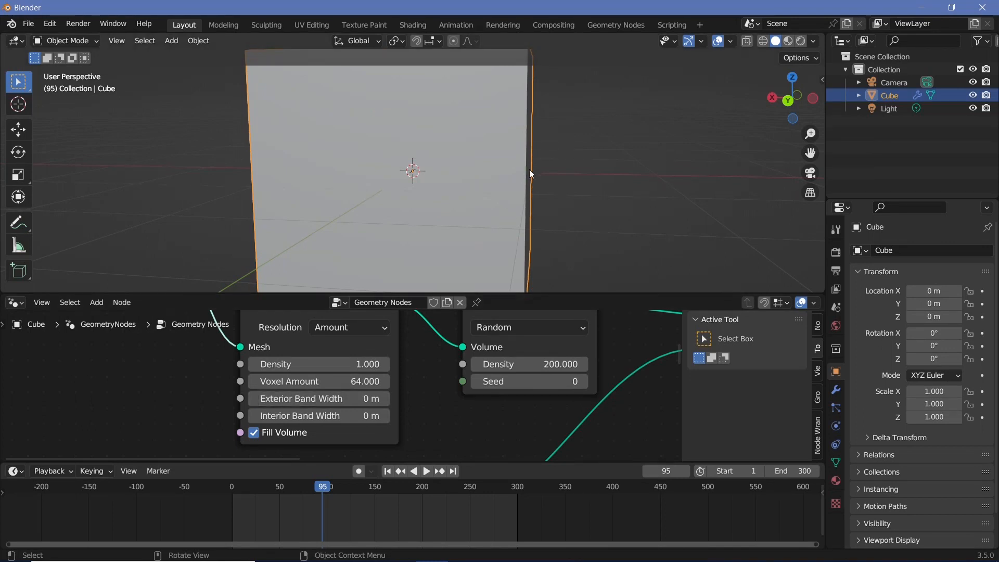
pyautogui.moveTo(534, 184); pyautogui.dragTo(543, 169, button='middle')
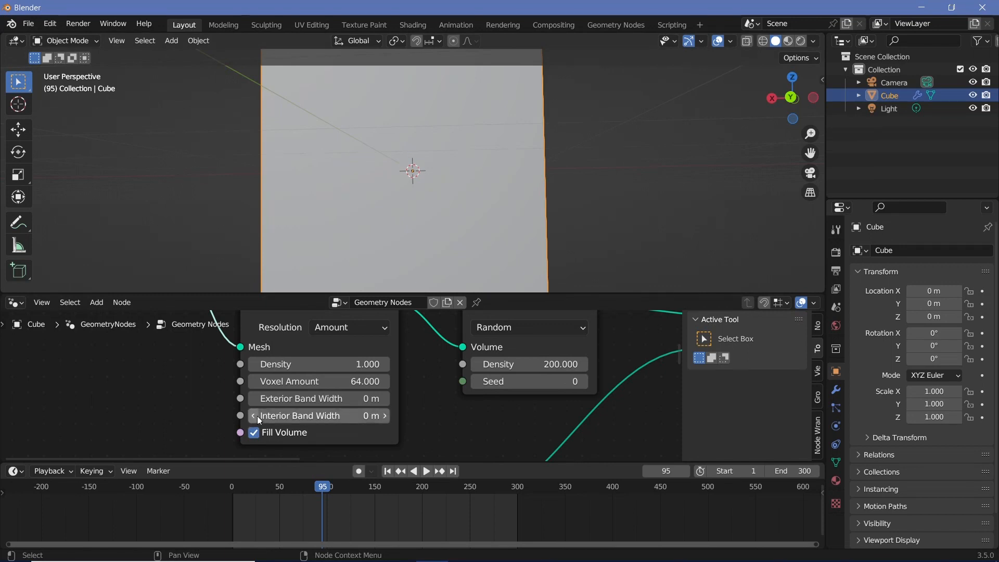
pyautogui.click(386, 416)
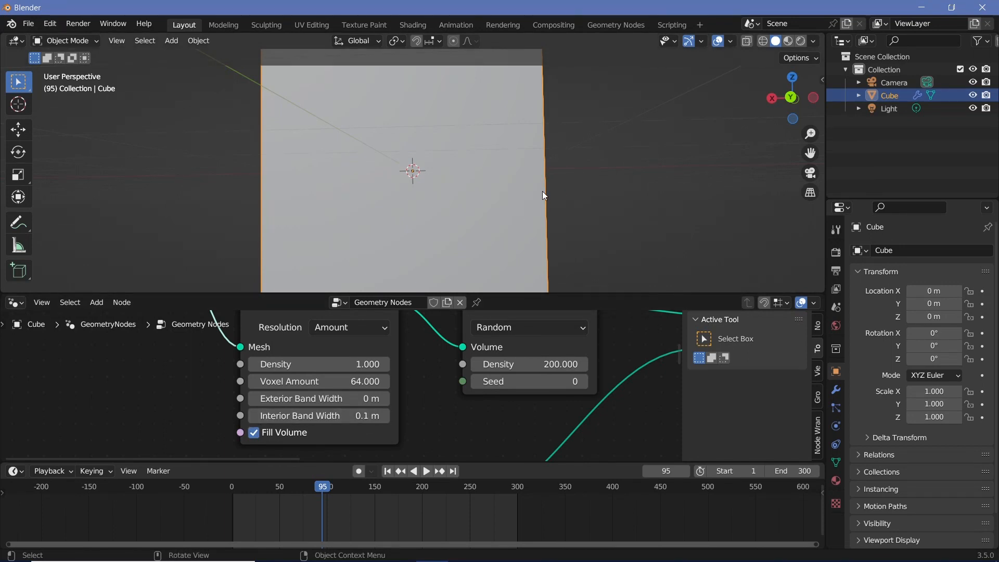
pyautogui.scroll(-4, 555, 217)
pyautogui.moveTo(536, 204); pyautogui.dragTo(446, 212, button='middle')
# Make room beside the Join Geometry node and insert a Set Material node on the link from the Group Input
pyautogui.moveTo(604, 413); pyautogui.dragTo(409, 454, button='middle')
pyautogui.scroll(-4, 441, 420)
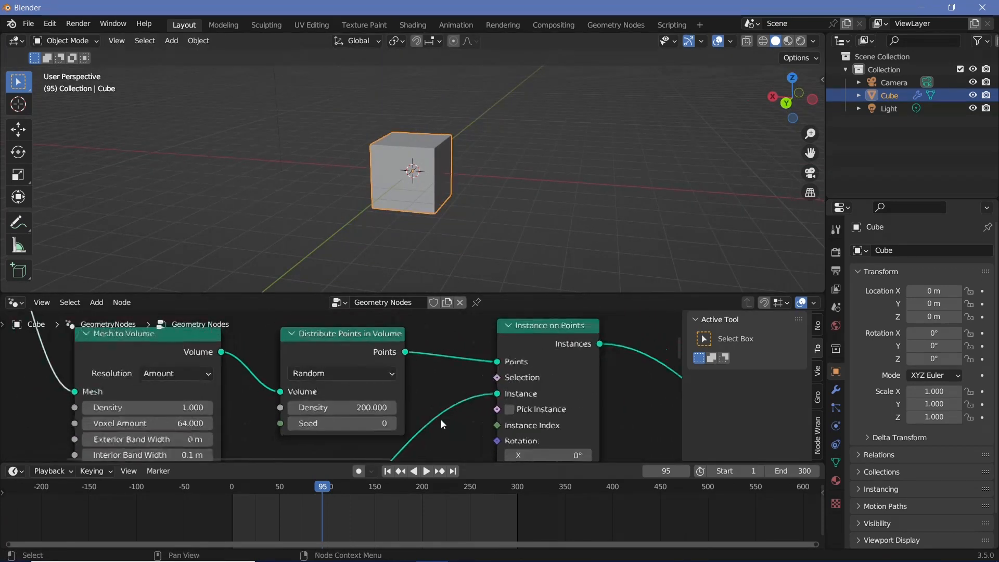
pyautogui.moveTo(424, 371); pyautogui.dragTo(318, 324, button='middle')
pyautogui.scroll(-1, 258, 407)
pyautogui.scroll(-2, 299, 354)
pyautogui.moveTo(579, 357); pyautogui.dragTo(512, 401, button='middle')
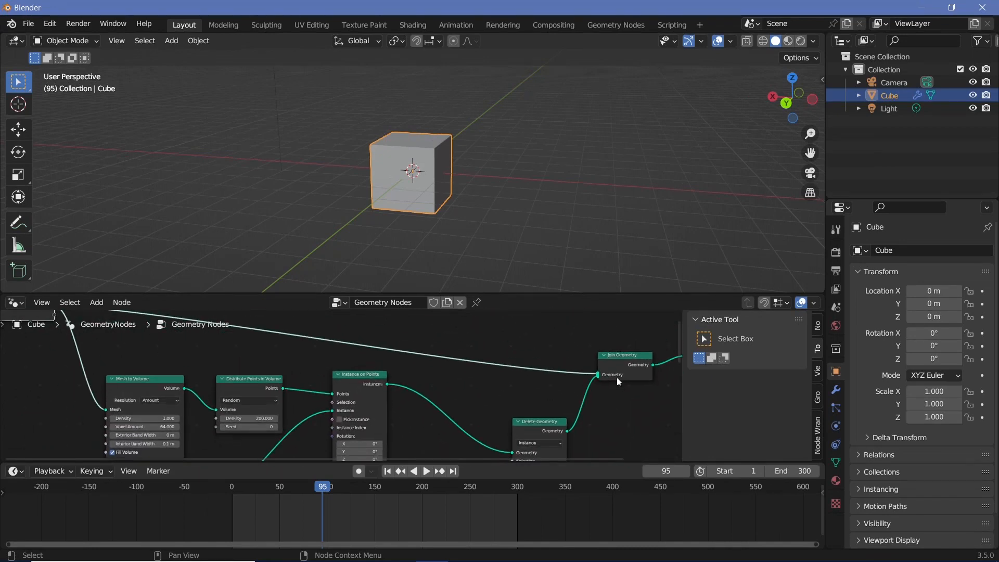
pyautogui.moveTo(617, 376); pyautogui.dragTo(645, 372)
pyautogui.hotkey('shift', 'a')
pyautogui.write('set')
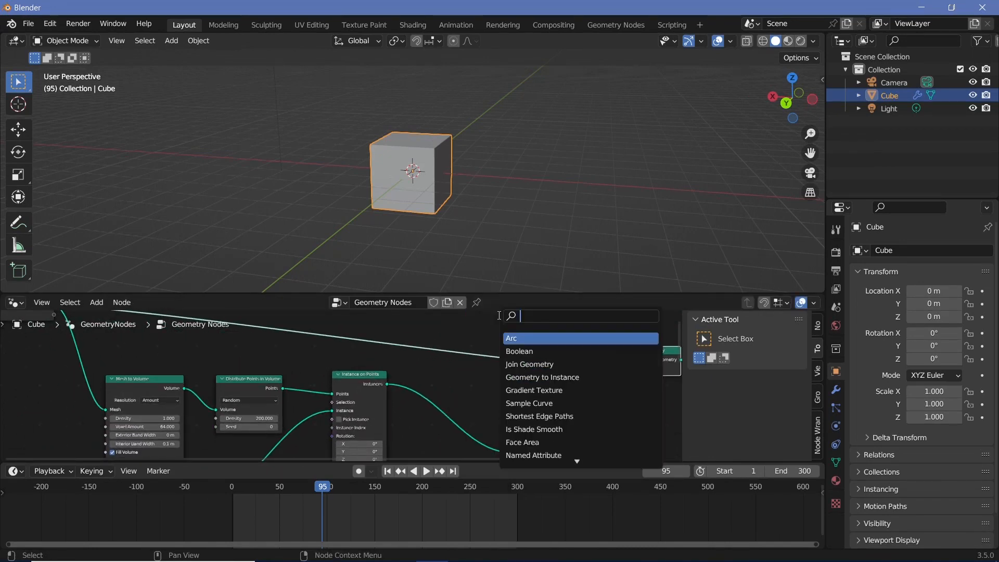
pyautogui.write(' mate')
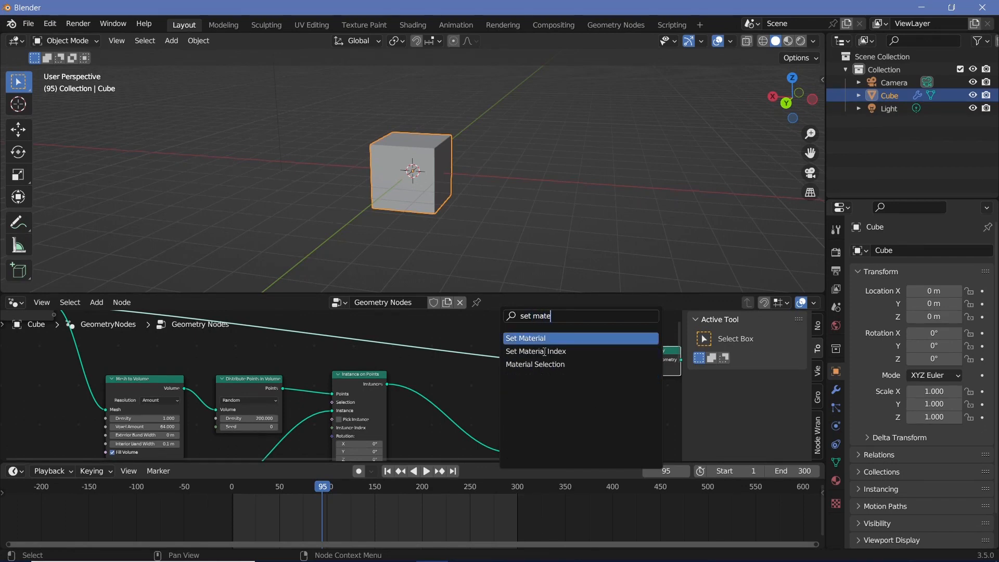
pyautogui.click(545, 339)
pyautogui.click(583, 350)
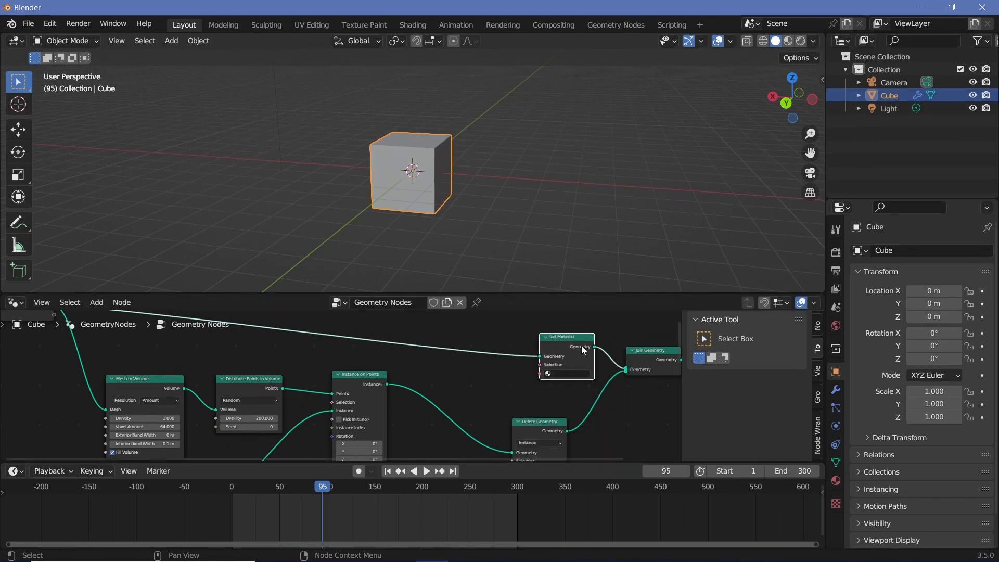
# Insert a second Set Material node between Delete Geometry and Join Geometry, spacing the neighbouring nodes apart
pyautogui.moveTo(550, 420); pyautogui.dragTo(495, 400)
pyautogui.hotkey('shift', 'a')
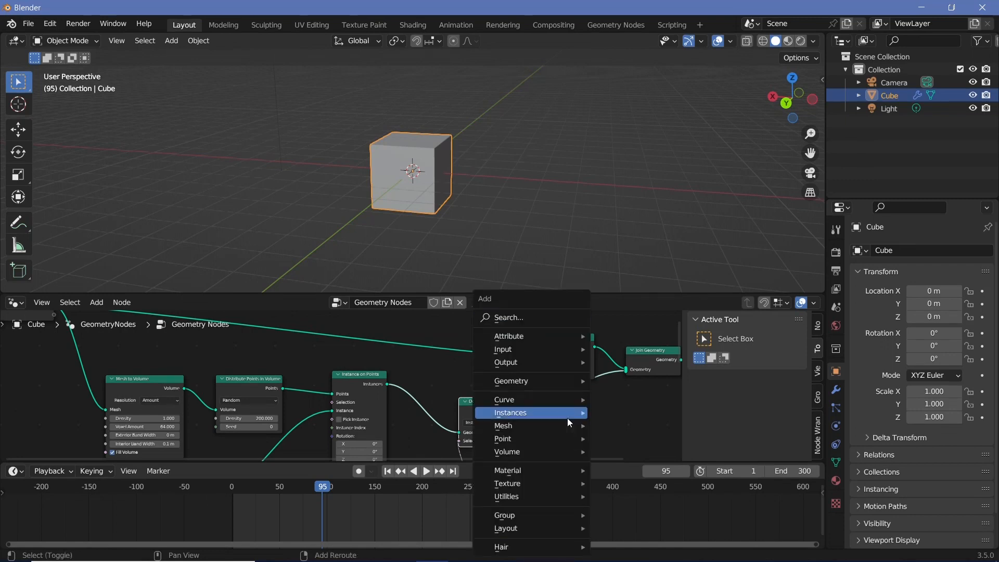
pyautogui.click(523, 318)
pyautogui.write('set')
pyautogui.click(545, 355)
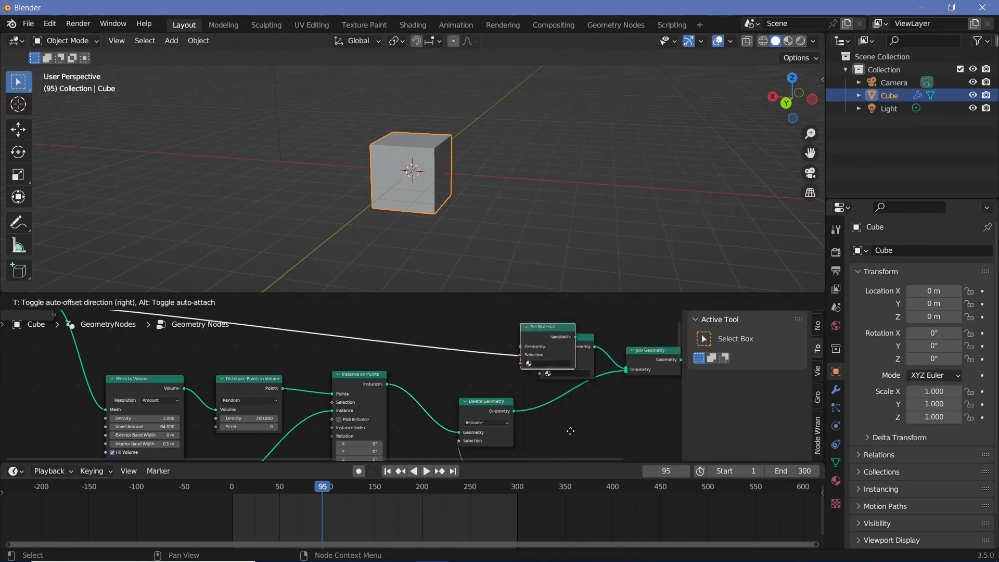
pyautogui.click(571, 424)
pyautogui.moveTo(561, 340); pyautogui.dragTo(565, 327)
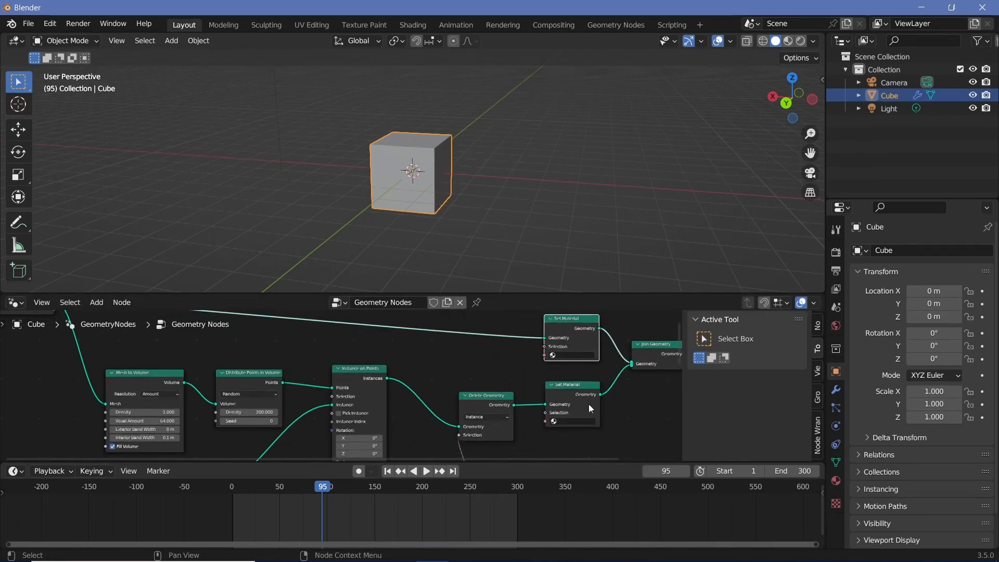
# Rename the cube's material to outercube and add a second material slot
pyautogui.click(835, 482)
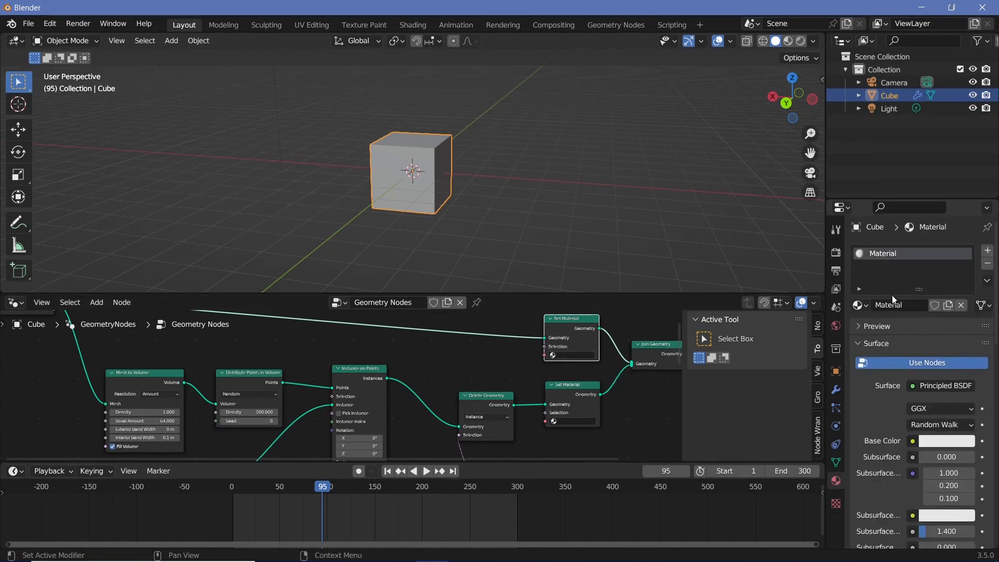
pyautogui.write('outercube')
pyautogui.press('Return')
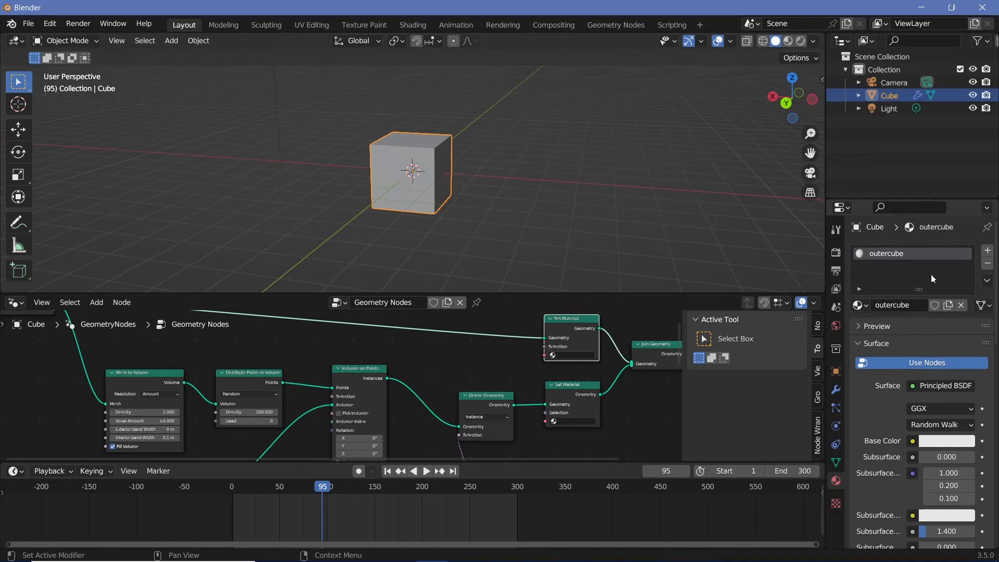
pyautogui.click(988, 252)
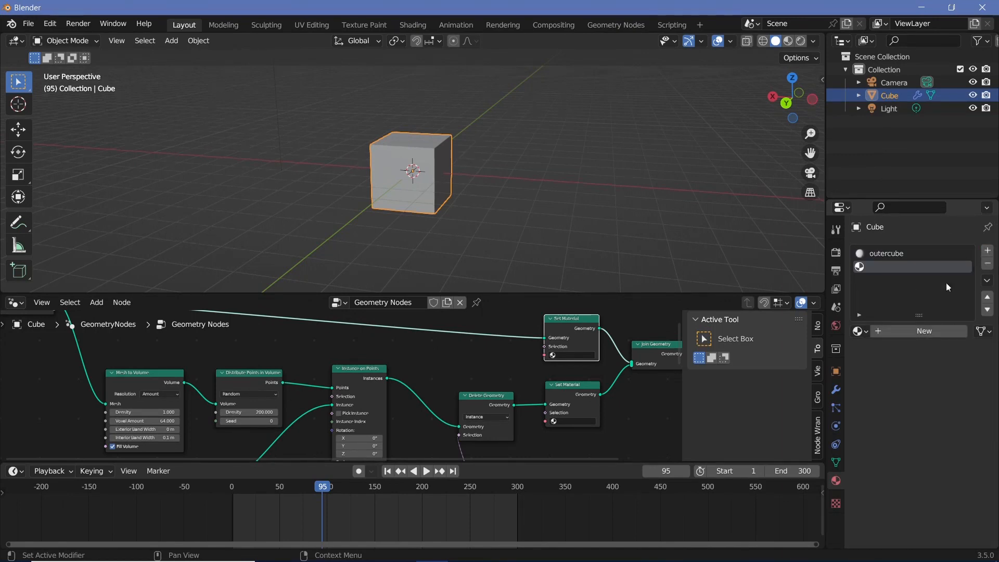
# Create a new material named particles in the cube's second material slot
pyautogui.click(925, 333)
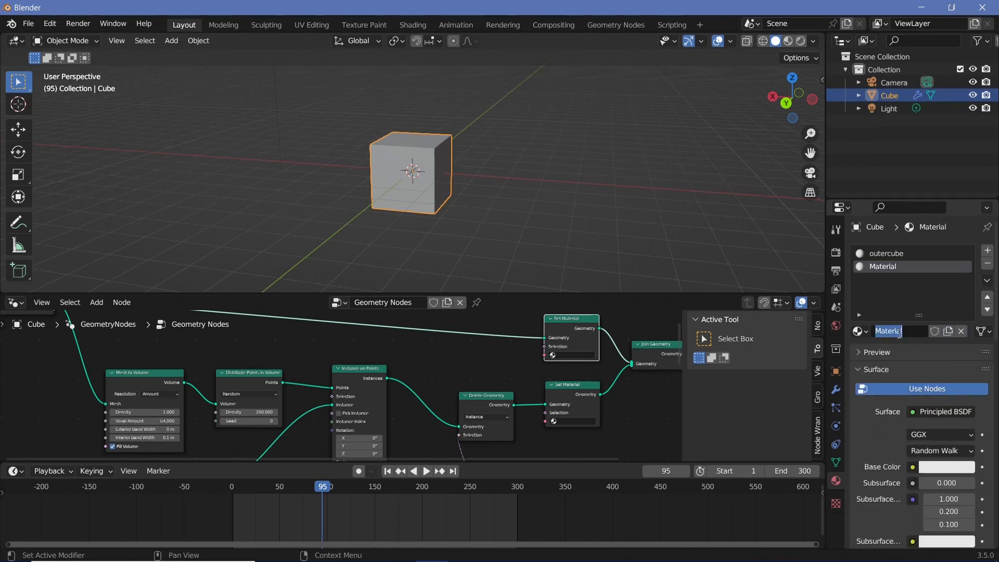
pyautogui.write('particles')
pyautogui.press('Return')
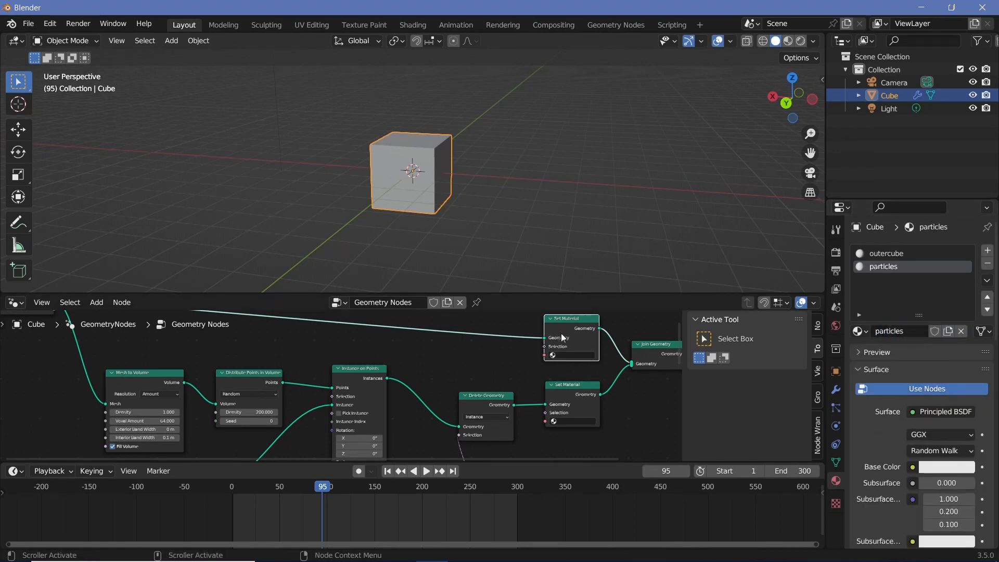
# Assign the outercube material to the upper Set Material node and the particles material to the lower one
pyautogui.click(575, 355)
pyautogui.click(575, 370)
pyautogui.click(588, 396)
pyautogui.click(578, 421)
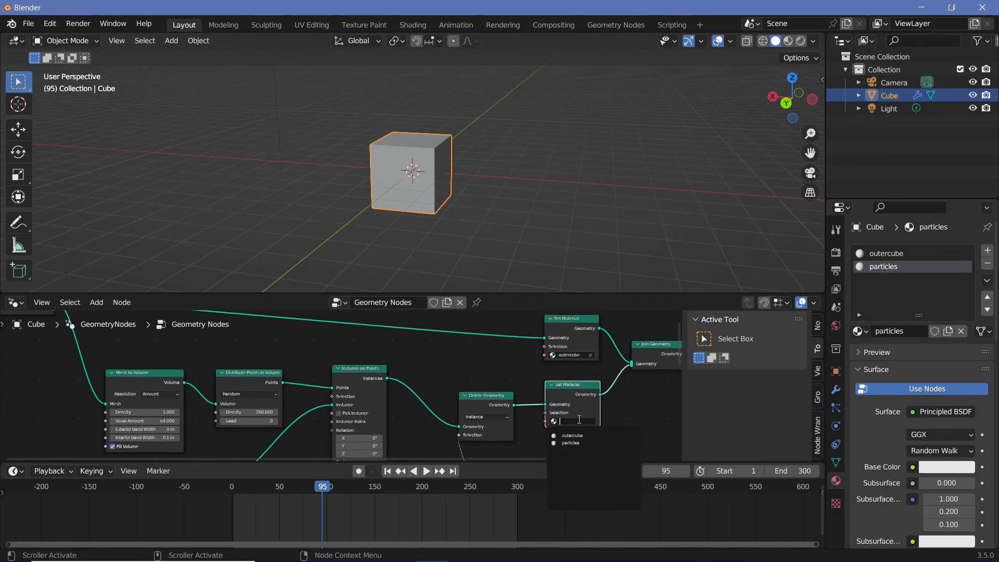
pyautogui.click(576, 445)
pyautogui.scroll(3, 516, 420)
pyautogui.scroll(-4, 513, 420)
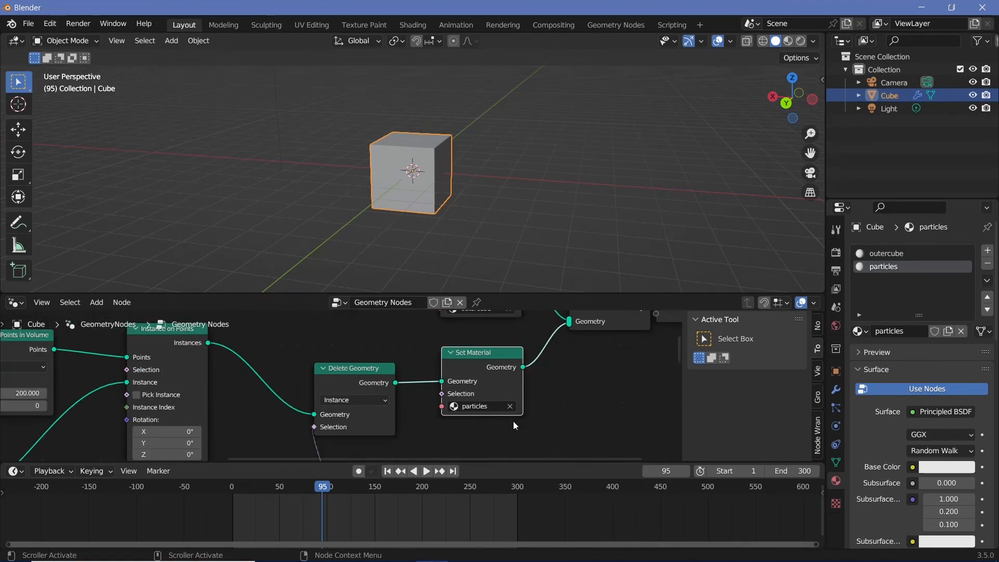
# Open the node search for adding a node to the outer cube's branch of the geometry node tree
pyautogui.scroll(4, 411, 174)
pyautogui.moveTo(415, 169); pyautogui.dragTo(371, 192, button='middle')
pyautogui.scroll(3, 370, 191)
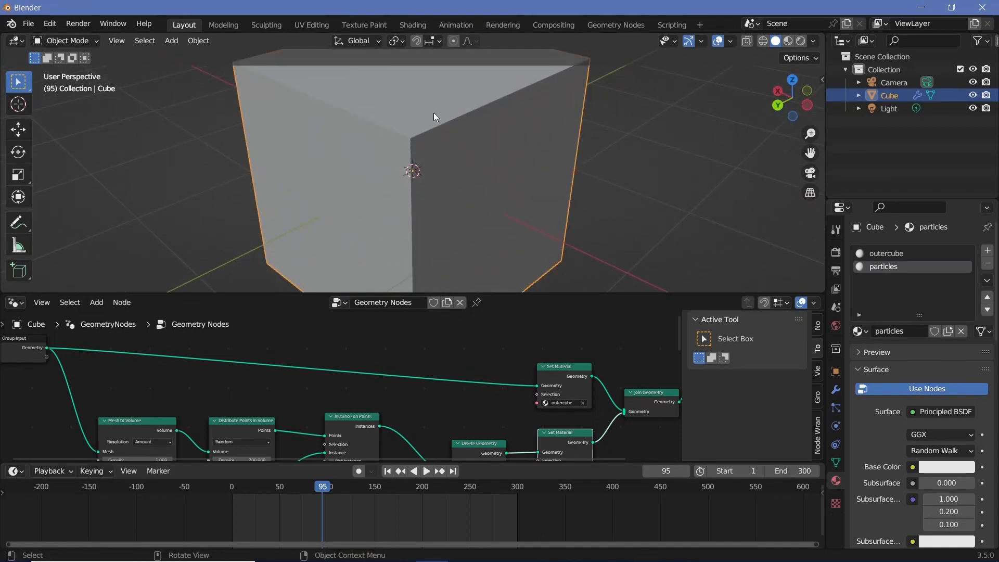
pyautogui.scroll(-4, 395, 223)
pyautogui.keyDown('shift'); pyautogui.scroll(2, 341, 384); pyautogui.keyUp('shift')
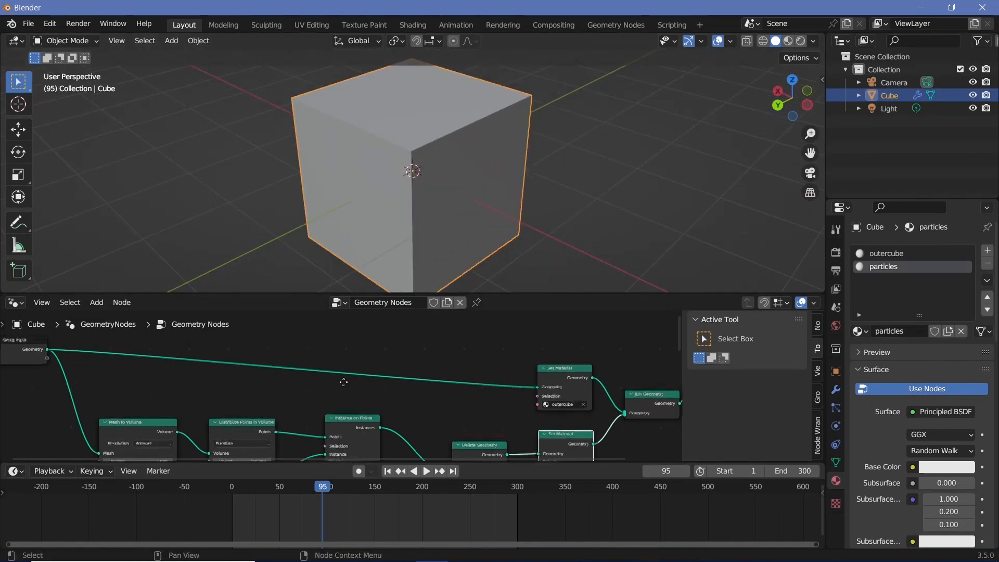
pyautogui.hotkey('shift', 'a')
pyautogui.click(352, 318)
pyautogui.write('be')
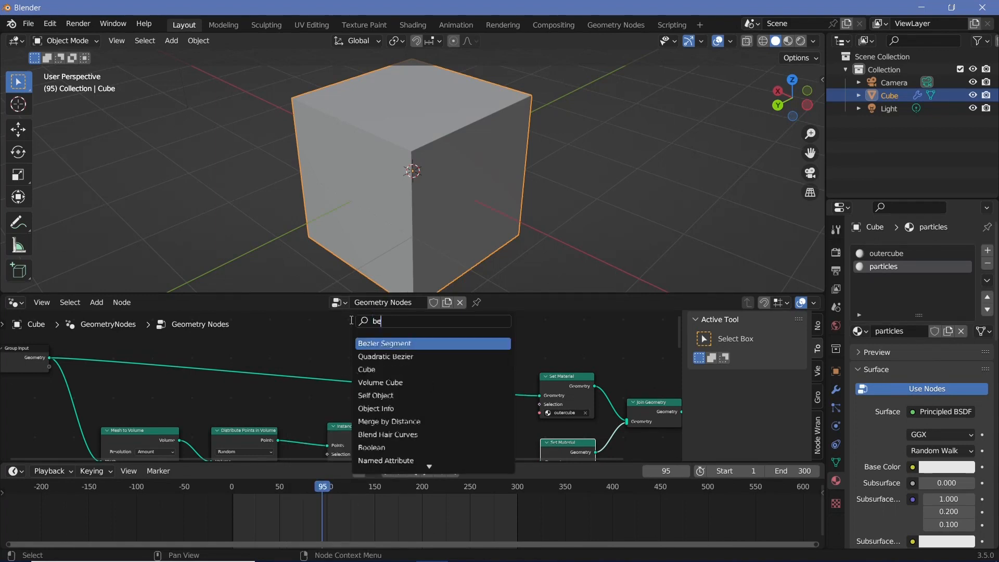
pyautogui.write('vel')
pyautogui.press('BackSpace')
pyautogui.press('BackSpace')
pyautogui.press('BackSpace')
pyautogui.press('BackSpace')
pyautogui.press('BackSpace')
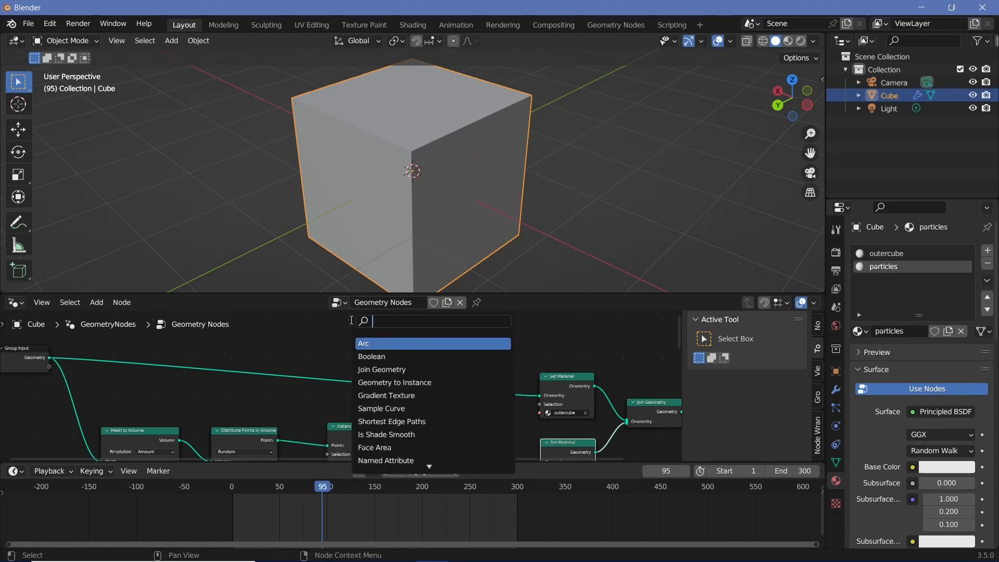
# Insert a Subdivide Mesh node between Group Input and the outercube Set Material node, with its level at 5
pyautogui.write('subdiv')
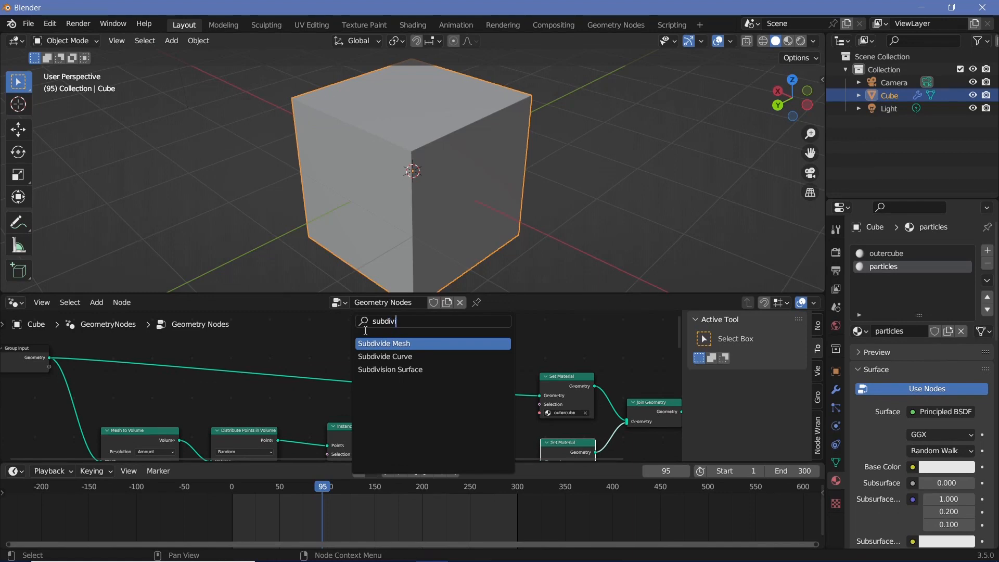
pyautogui.press('Return')
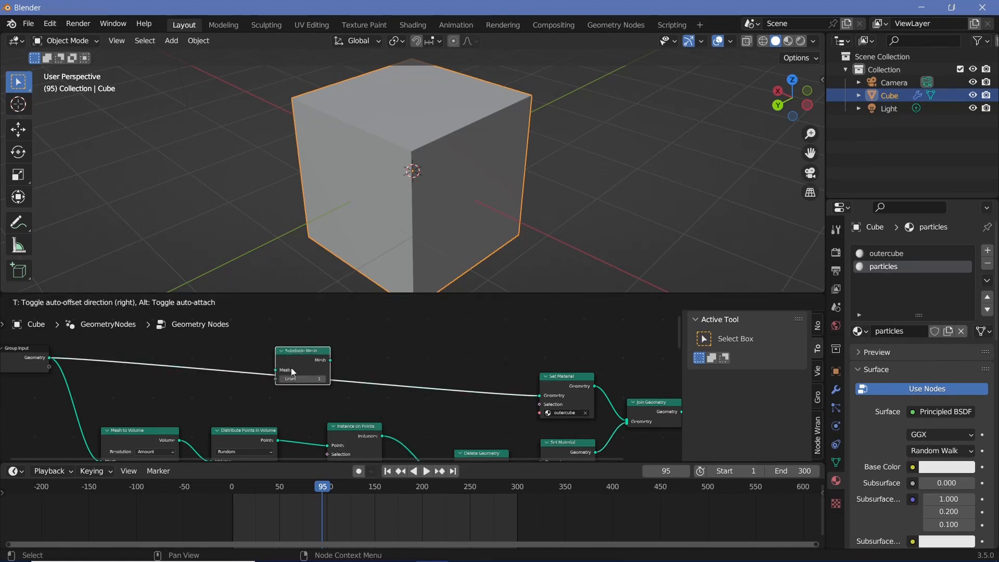
pyautogui.click(339, 386)
pyautogui.moveTo(307, 379); pyautogui.dragTo(327, 380)
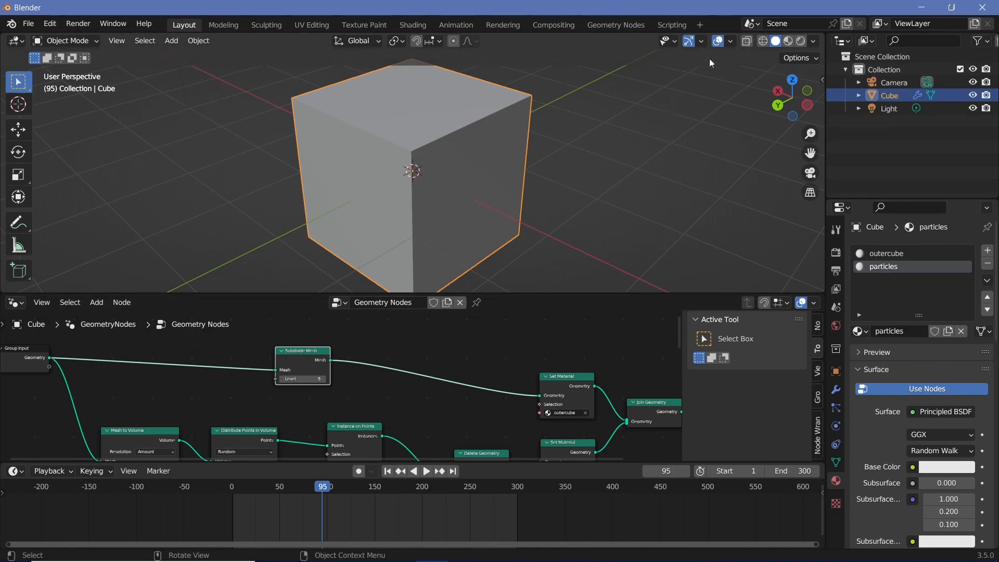
# Show the cube in wireframe shading and reduce the Subdivide Mesh level to 4
pyautogui.click(763, 41)
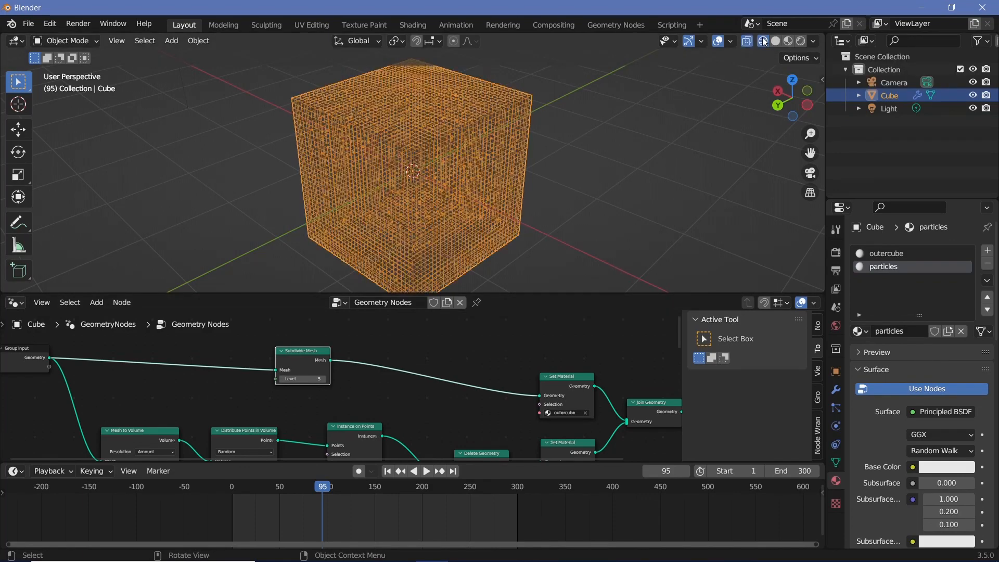
pyautogui.moveTo(722, 66); pyautogui.dragTo(376, 155, button='middle')
pyautogui.scroll(2, 341, 385)
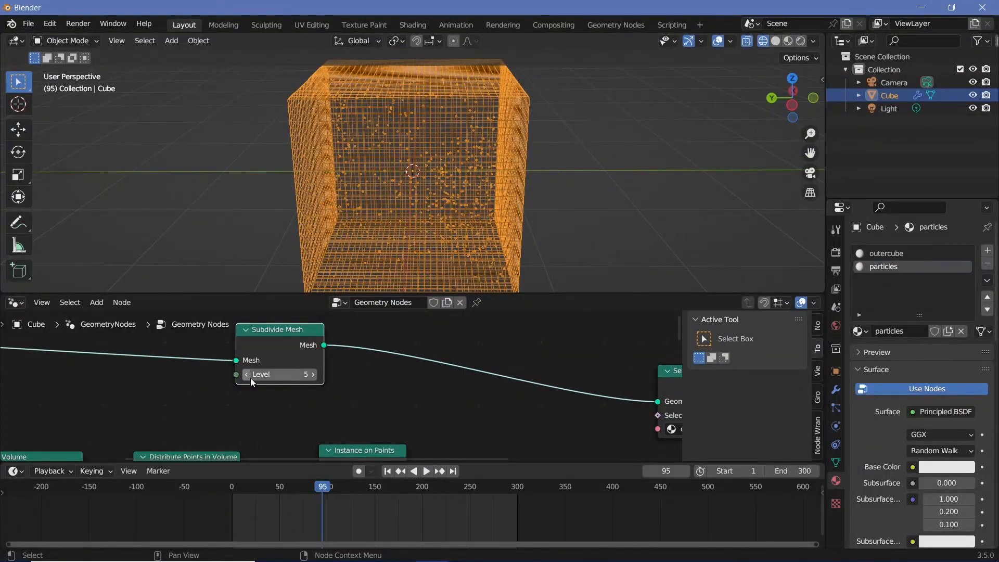
pyautogui.click(250, 376)
# Insert a Subdivision Surface node between Subdivide Mesh and the outercube Set Material node, and set its level to 2
pyautogui.scroll(-2, 389, 416)
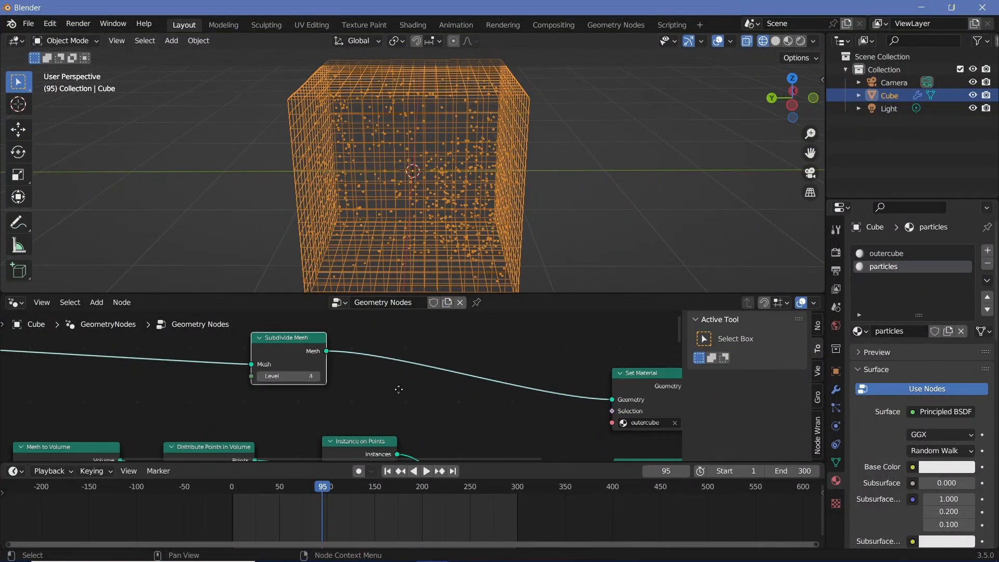
pyautogui.hotkey('shift', 'a')
pyautogui.click(339, 313)
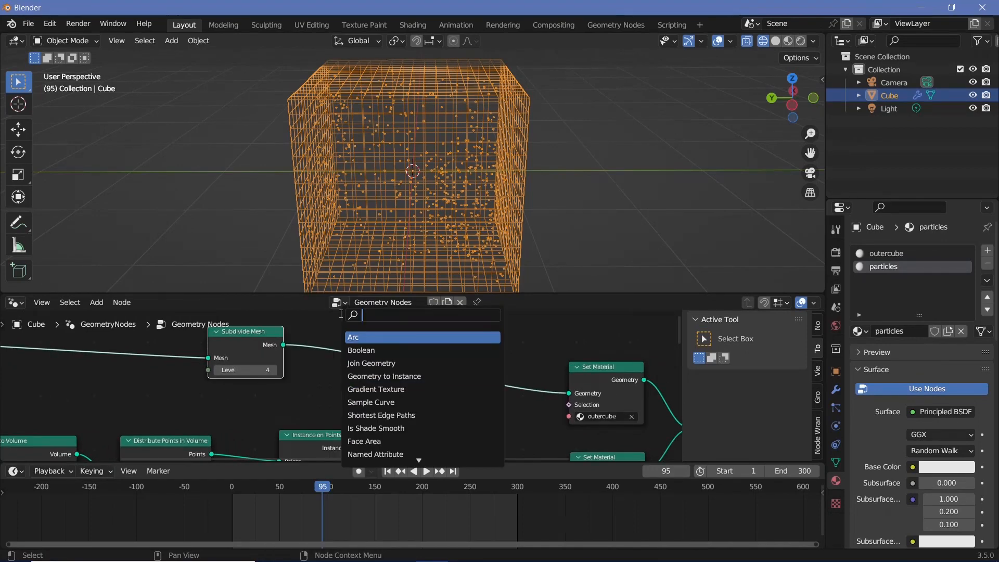
pyautogui.write('subdivi')
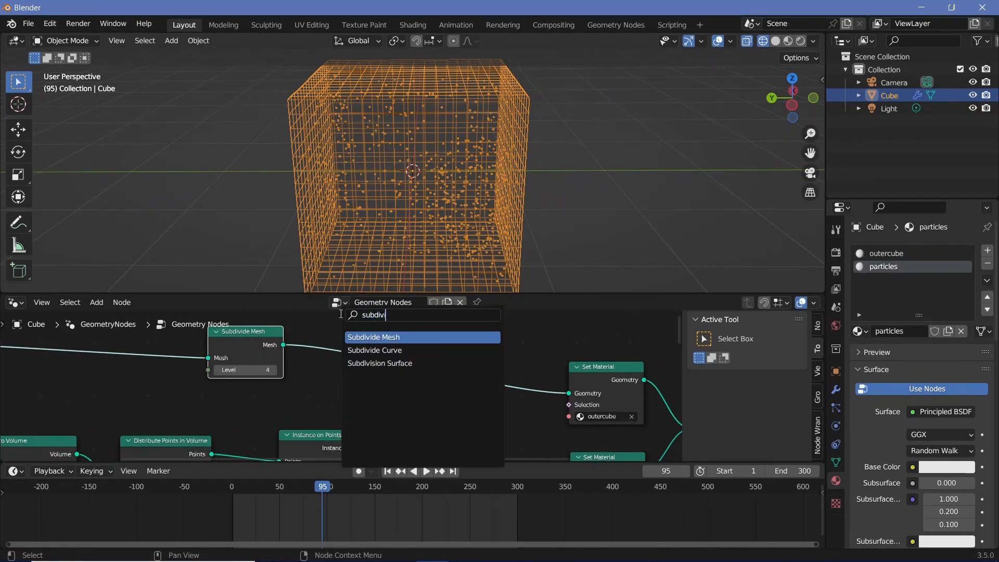
pyautogui.click(380, 362)
pyautogui.click(392, 383)
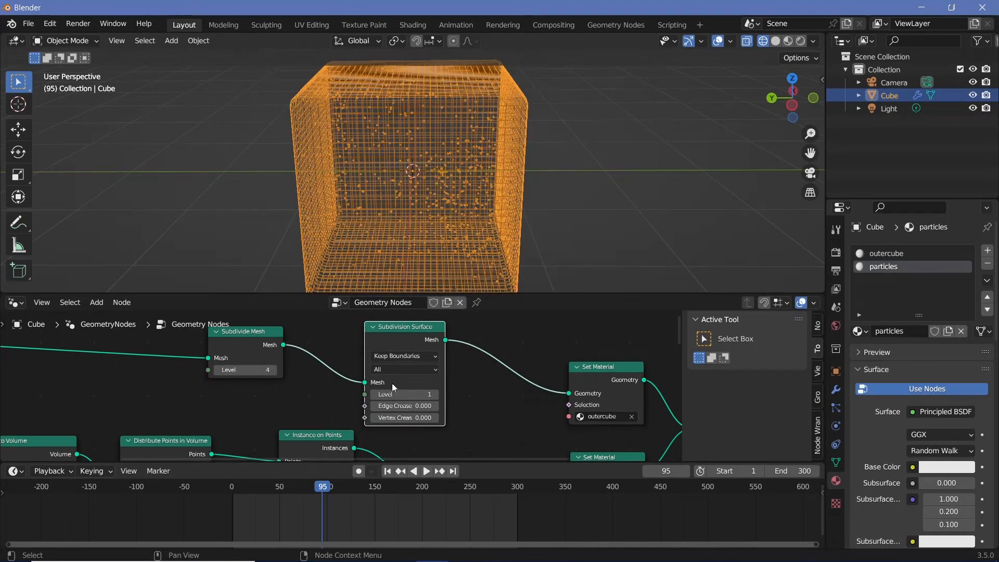
pyautogui.click(438, 394)
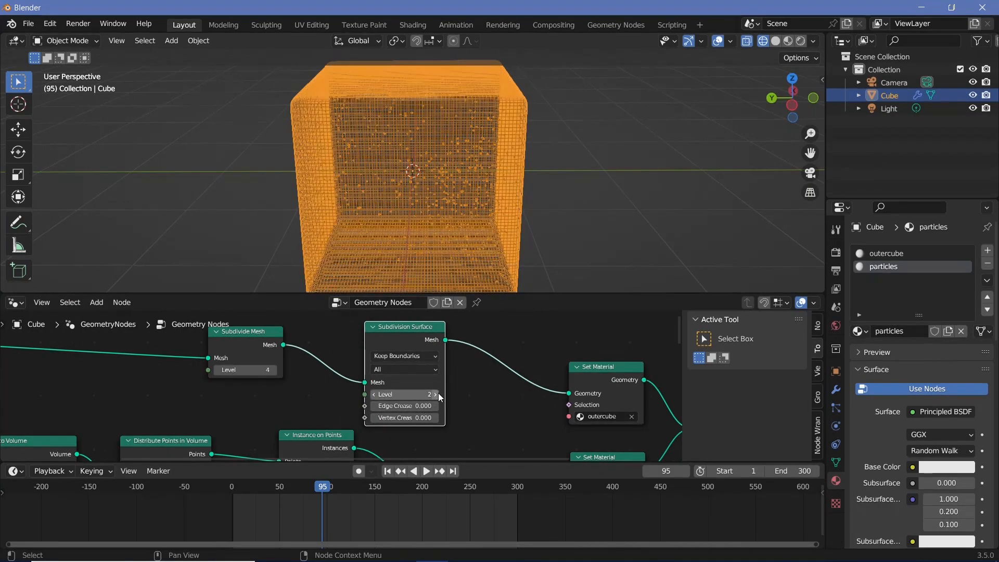
# Set both the Subdivide Mesh level and the Subdivision Surface level to 3, checking the rounded edges
pyautogui.moveTo(381, 137); pyautogui.dragTo(338, 113, button='middle')
pyautogui.scroll(1, 342, 385)
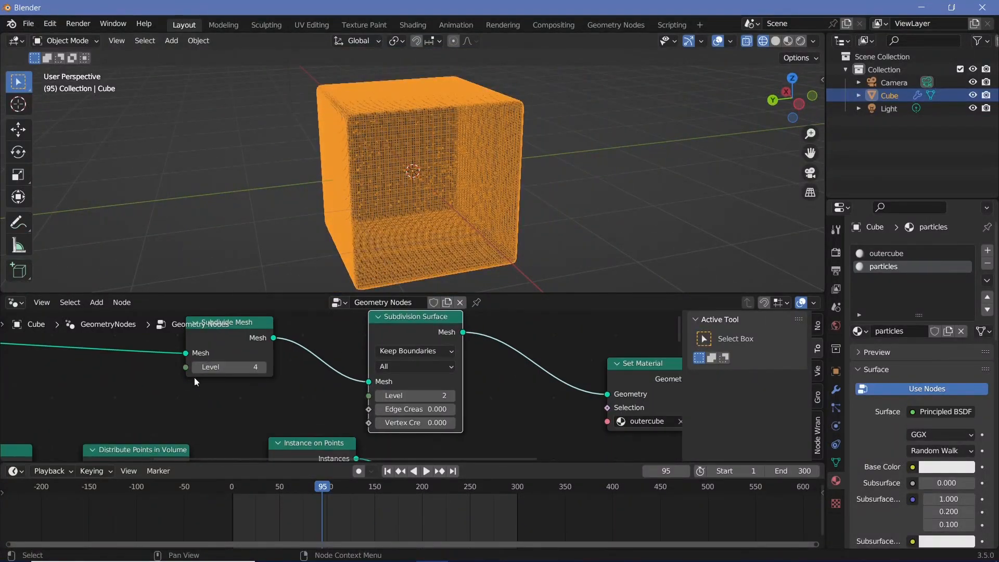
pyautogui.click(194, 367)
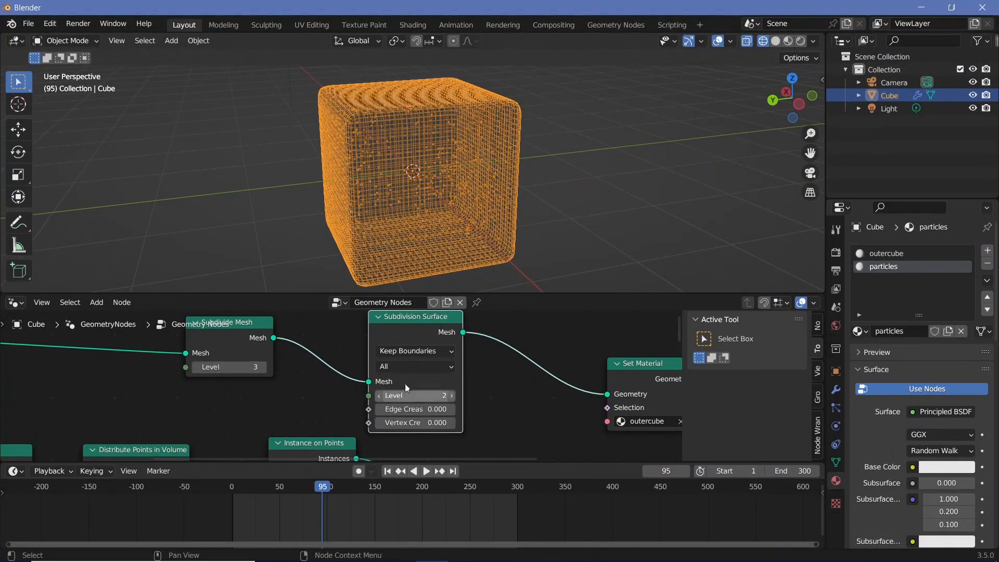
pyautogui.click(454, 396)
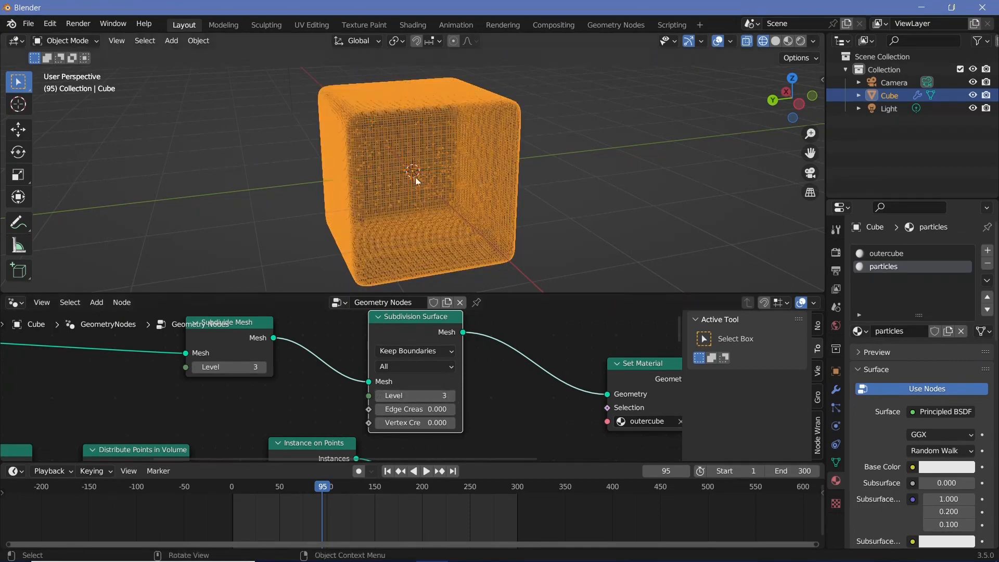
pyautogui.moveTo(416, 177); pyautogui.dragTo(381, 152, button='middle')
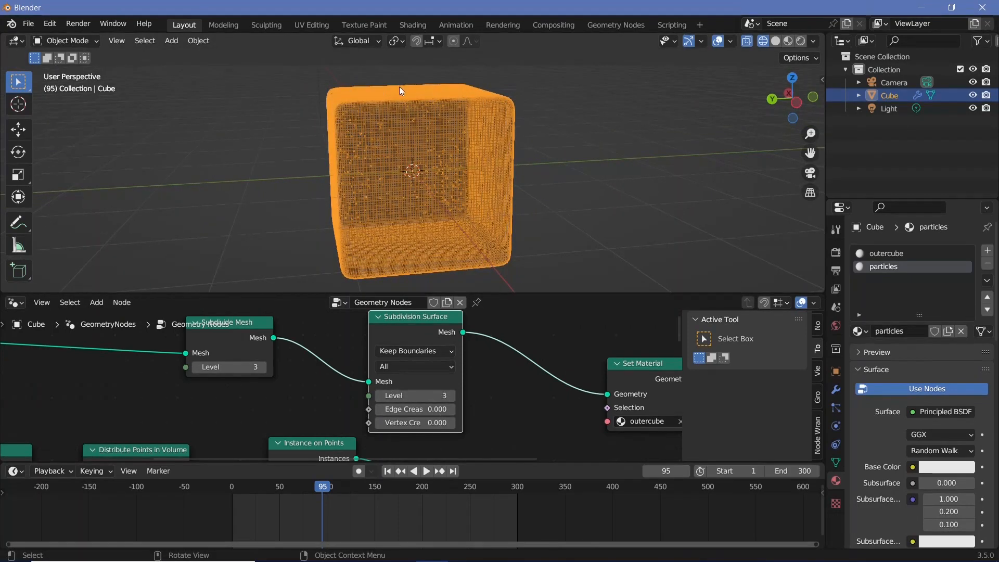
pyautogui.moveTo(399, 87); pyautogui.dragTo(469, 132, button='middle')
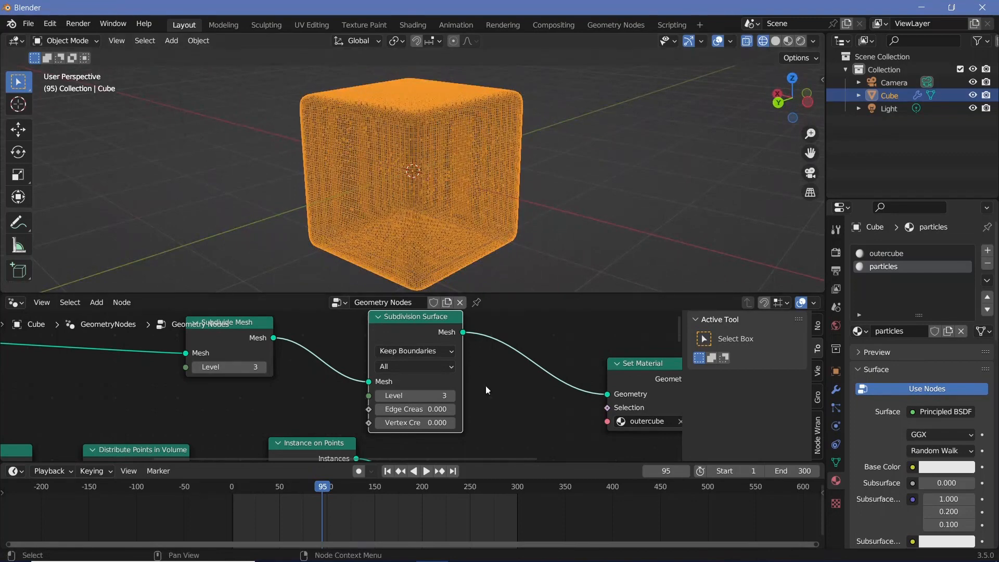
pyautogui.scroll(-2, 486, 387)
pyautogui.scroll(-2, 492, 205)
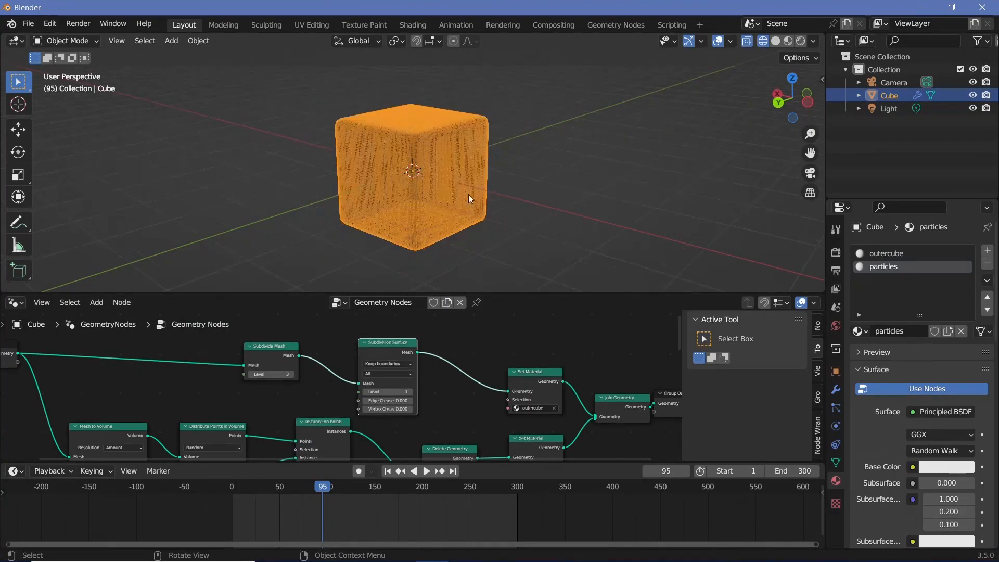
# Switch the geometry node area to the Shader Editor
pyautogui.moveTo(469, 195)
pyautogui.mouseDown(button='middle')
pyautogui.moveTo(414, 162)
pyautogui.moveTo(466, 167)
pyautogui.moveTo(458, 192)
pyautogui.mouseUp(button='middle')
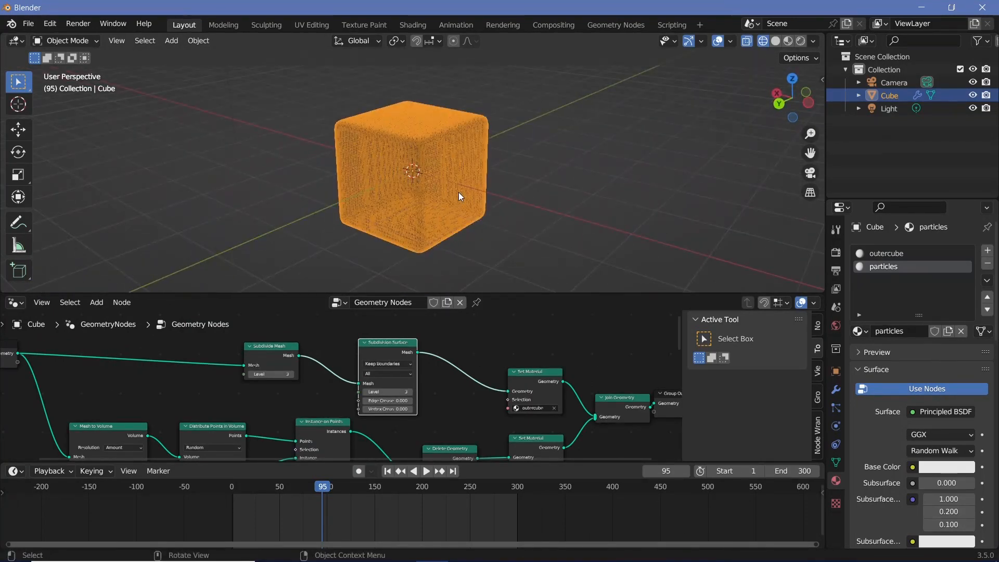
pyautogui.click(16, 303)
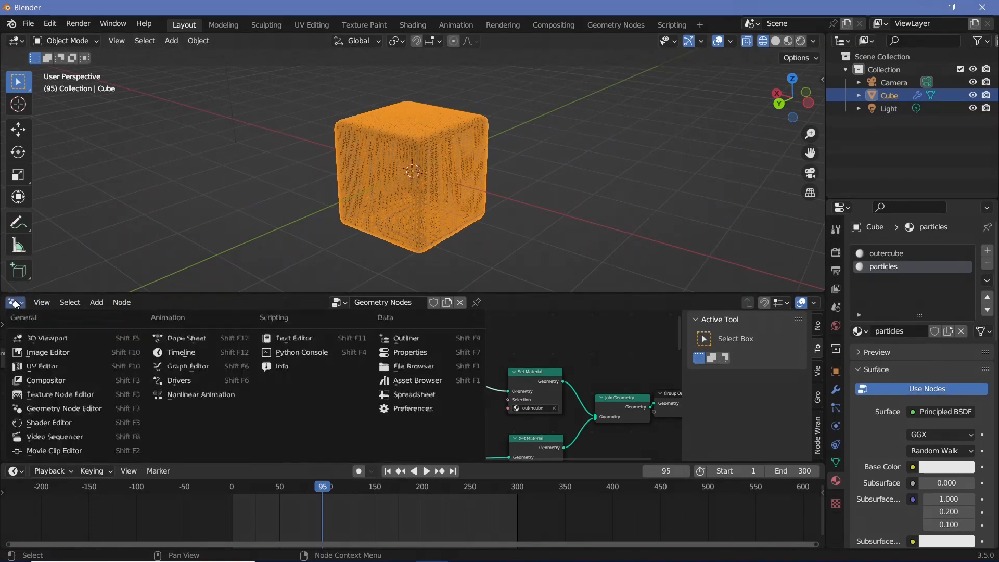
pyautogui.click(49, 421)
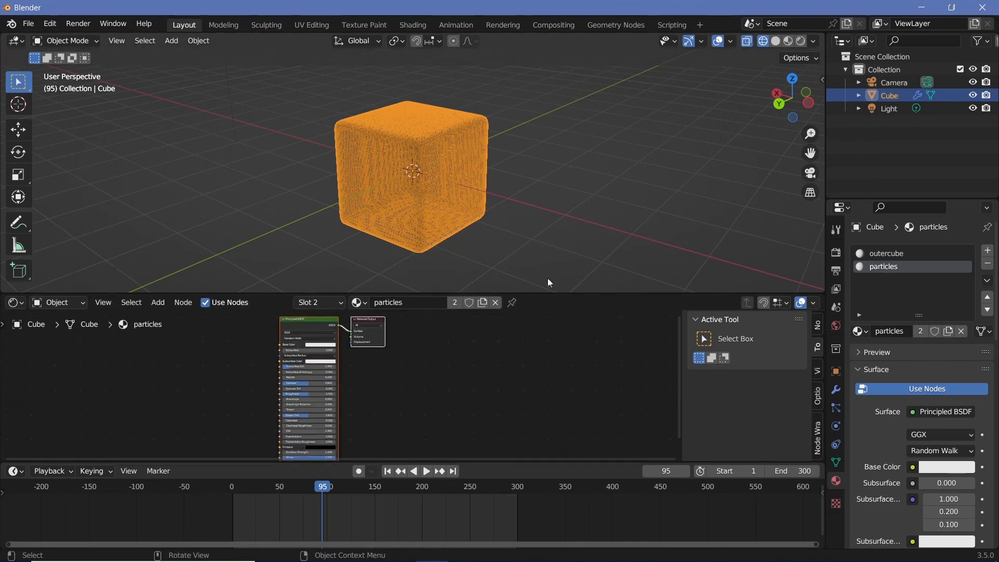
# Turn on the Screencast Keys display in the 3D viewport and hide the sidebar again
pyautogui.press('n')
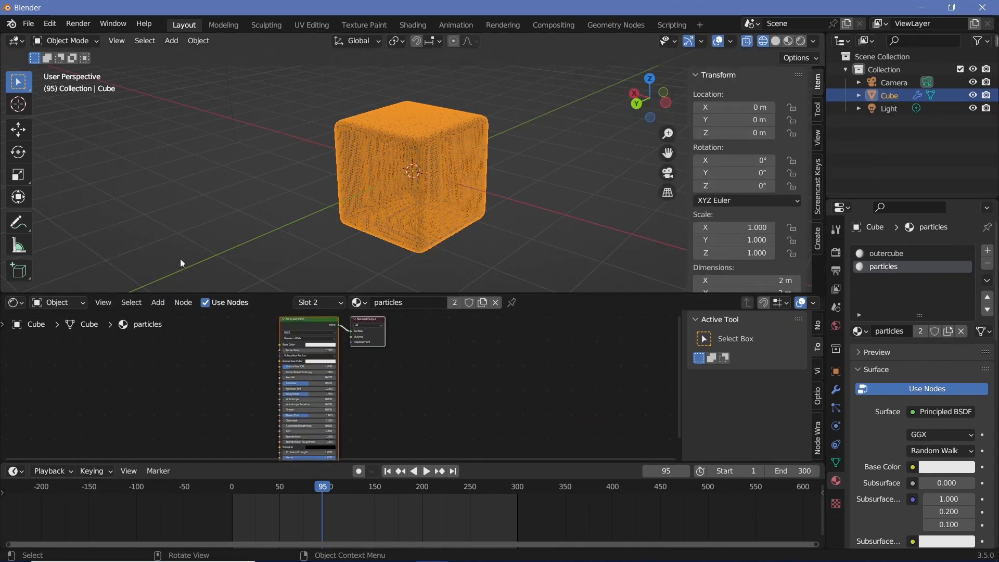
pyautogui.click(818, 187)
pyautogui.click(705, 76)
pyautogui.press('n')
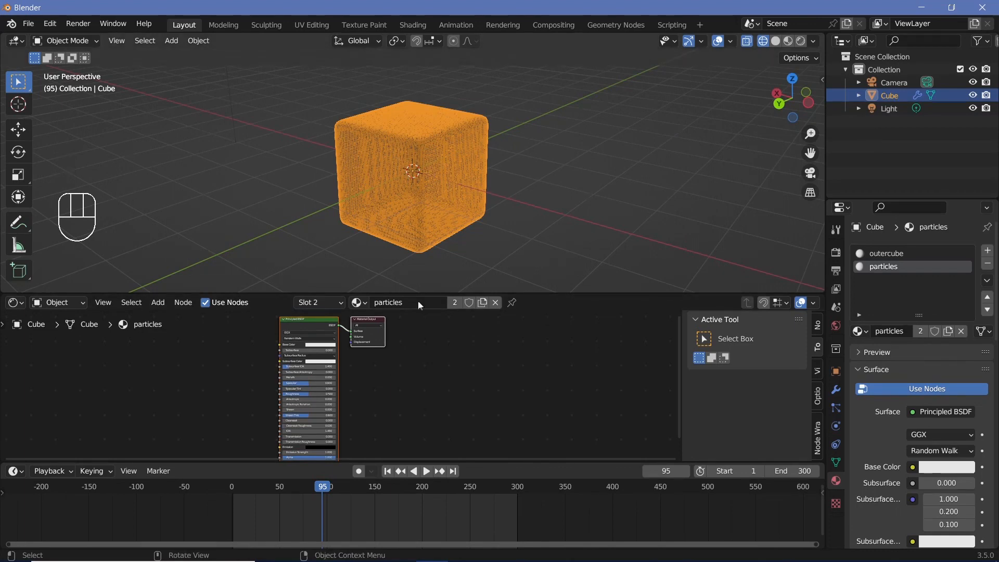
# Enable Bloom and Screen Space Reflections with Refraction in the Eevee render settings
pyautogui.scroll(-2, 402, 373)
pyautogui.moveTo(402, 373); pyautogui.dragTo(459, 375, button='middle')
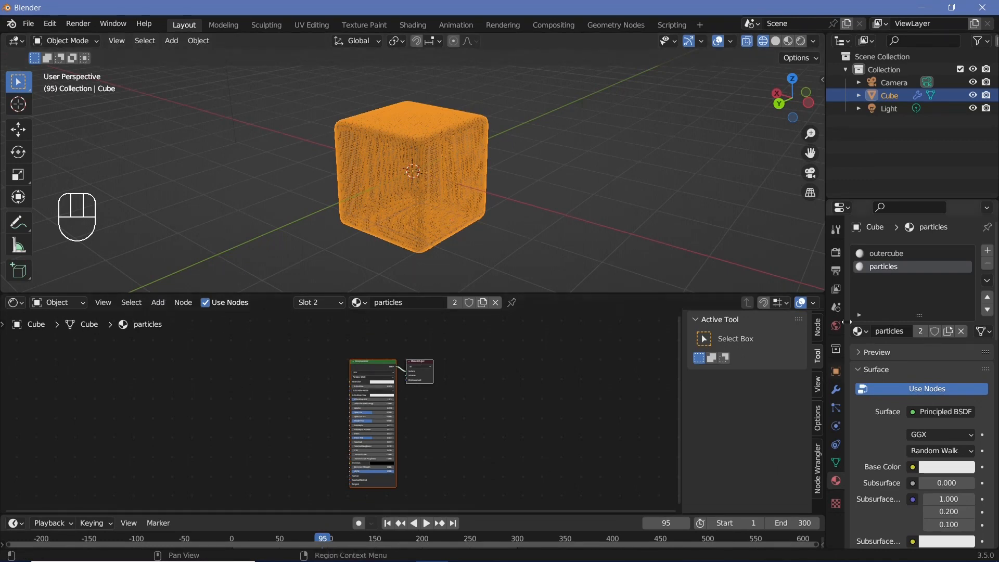
pyautogui.click(836, 253)
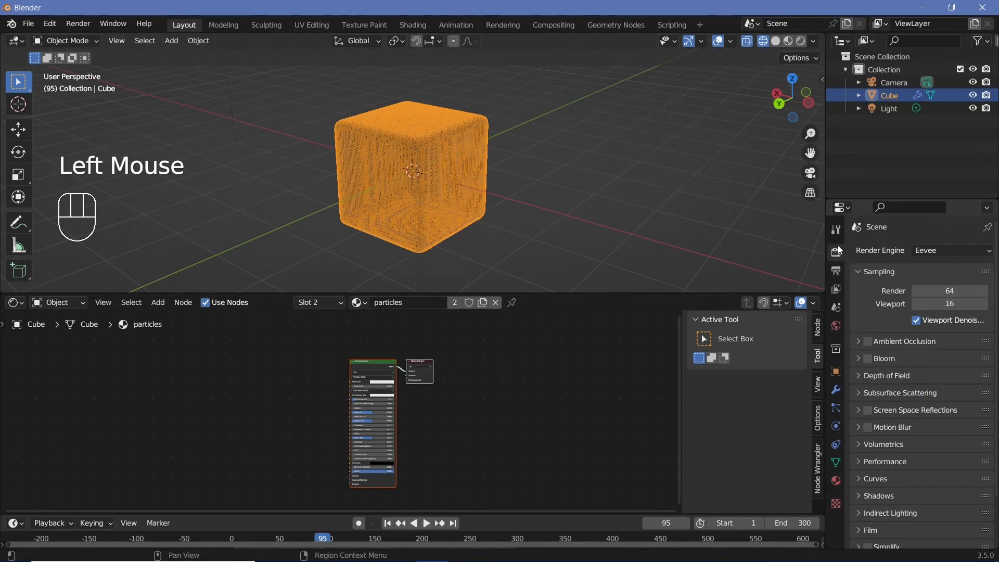
pyautogui.click(873, 360)
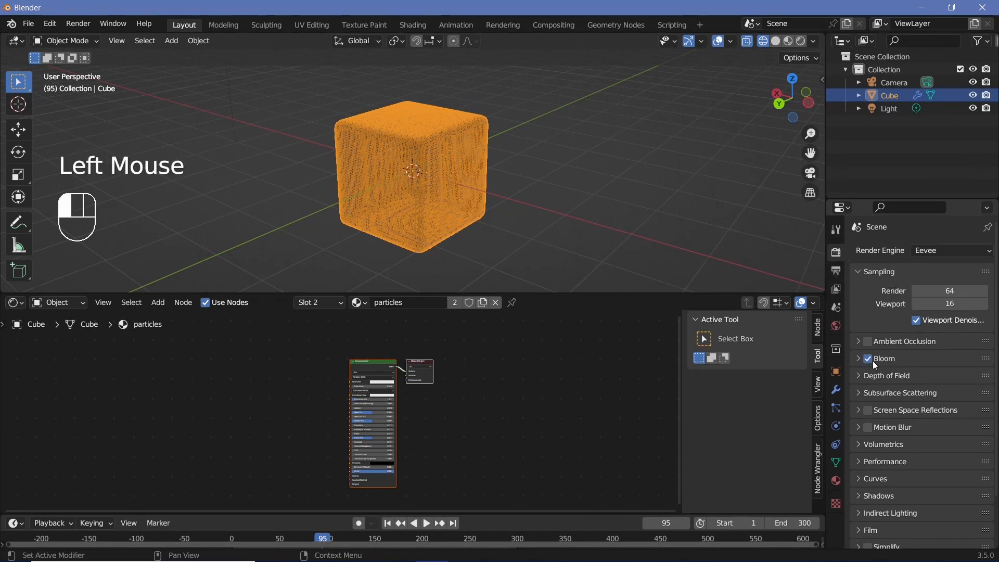
pyautogui.click(867, 414)
pyautogui.click(858, 410)
pyautogui.click(911, 430)
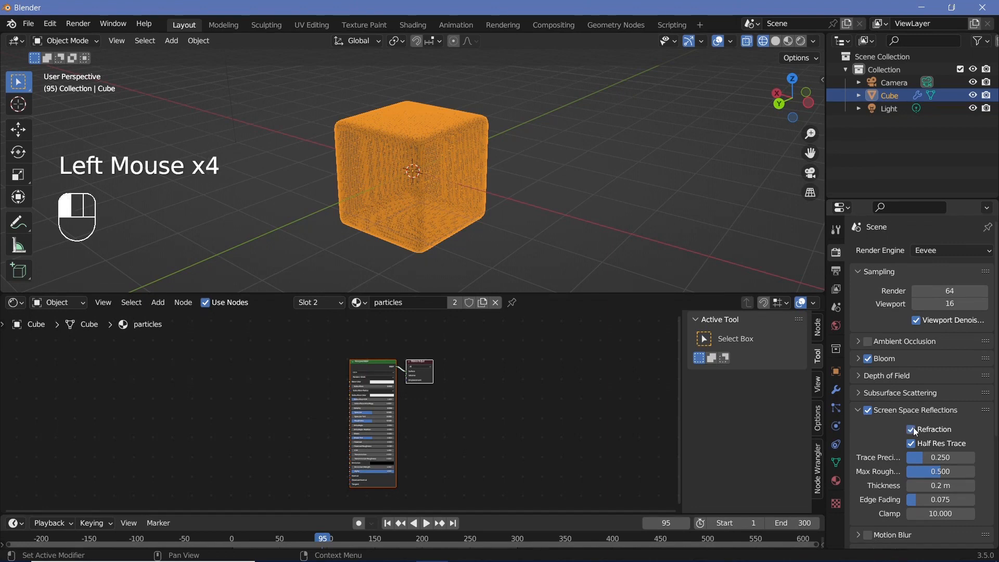
# Switch the 3D viewport to rendered shading and look at the rounded cube up close
pyautogui.click(802, 41)
pyautogui.scroll(-2, 443, 205)
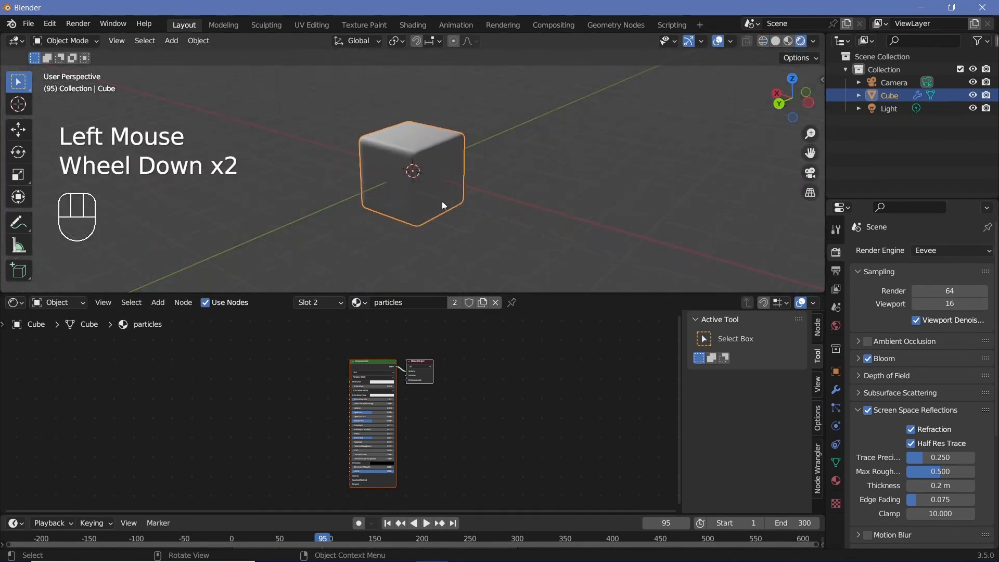
pyautogui.moveTo(443, 205); pyautogui.dragTo(481, 169, button='middle')
pyautogui.scroll(4, 452, 164)
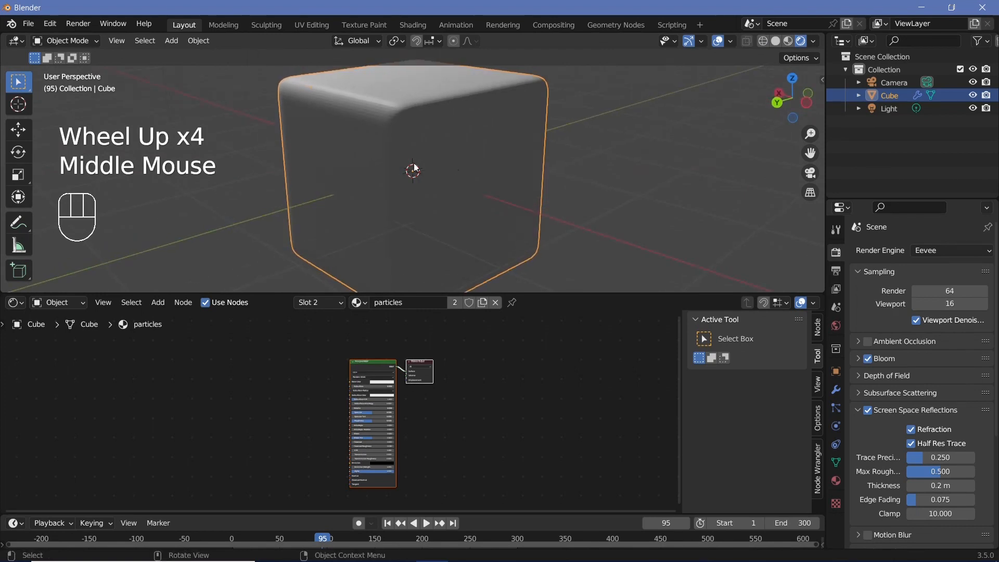
# Check the rounded cube's faceted edges up close and switch the node area back to the Geometry Node Editor
pyautogui.scroll(2, 415, 168)
pyautogui.scroll(-2, 400, 119)
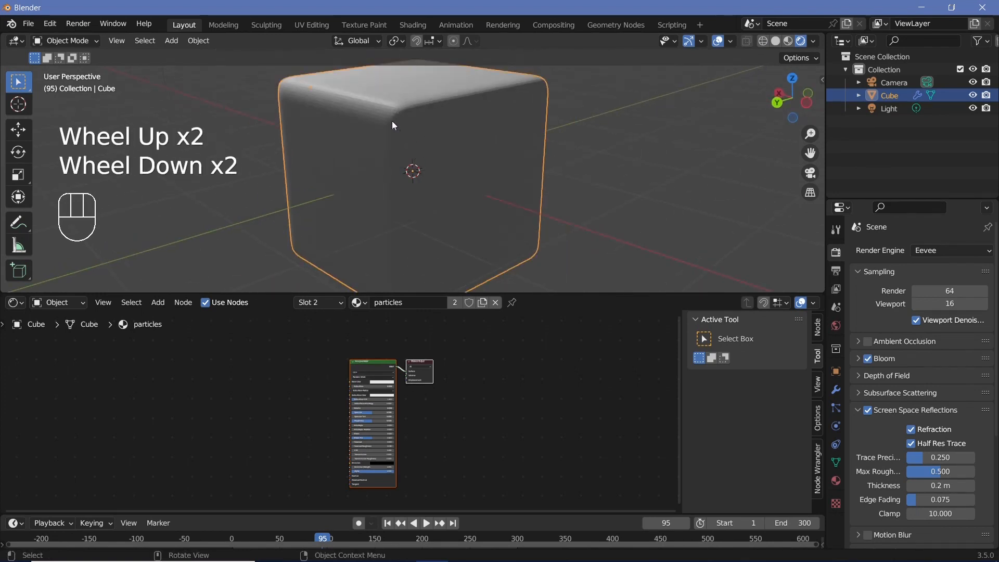
pyautogui.moveTo(392, 121); pyautogui.dragTo(390, 152, button='middle')
pyautogui.scroll(2, 389, 152)
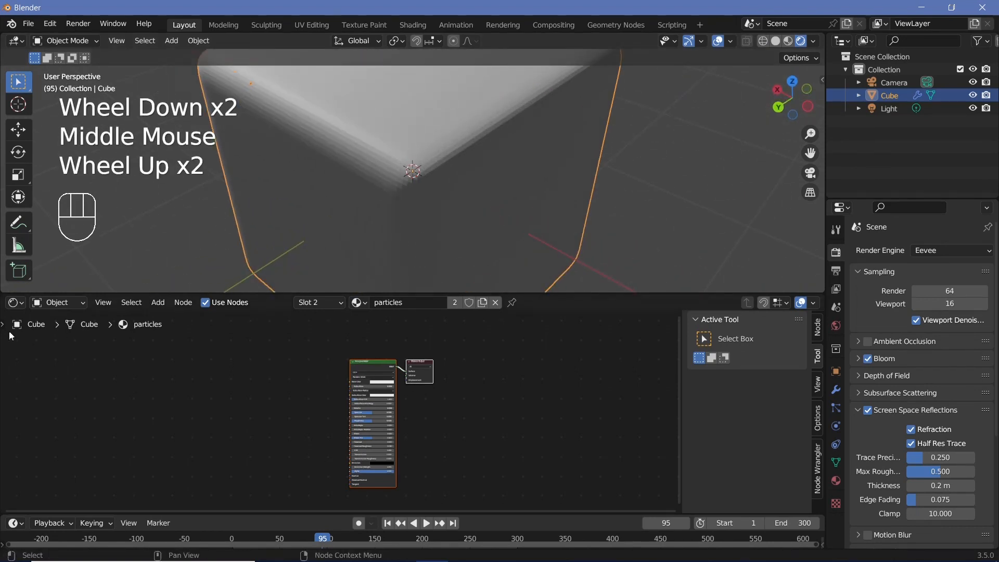
pyautogui.click(16, 304)
pyautogui.click(30, 410)
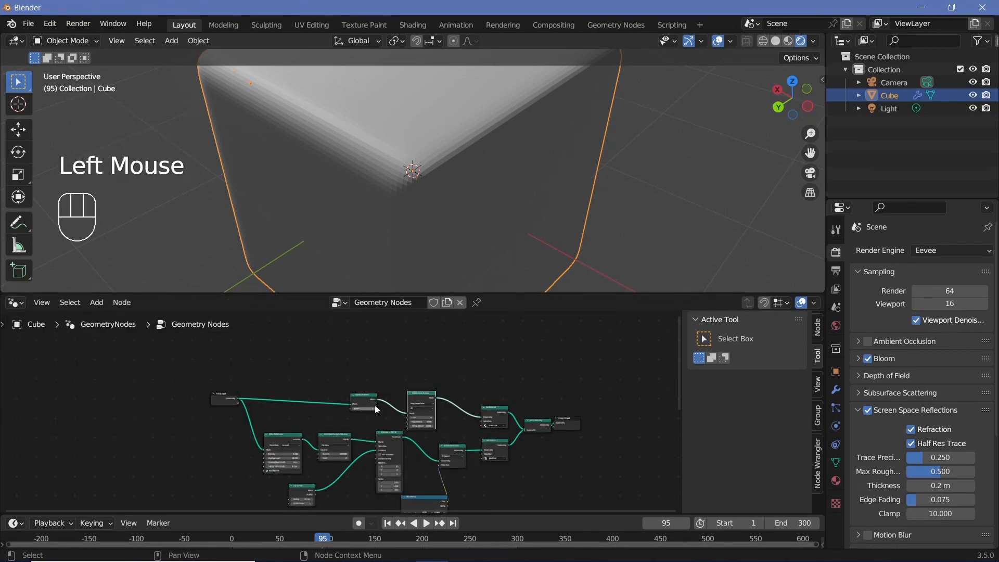
# Insert a Set Shade Smooth node between the Subdivision Surface and the outer cube's Set Material node
pyautogui.scroll(-1, 374, 405)
pyautogui.moveTo(374, 405); pyautogui.dragTo(354, 405, button='middle')
pyautogui.scroll(4, 364, 406)
pyautogui.hotkey('shift', 'a')
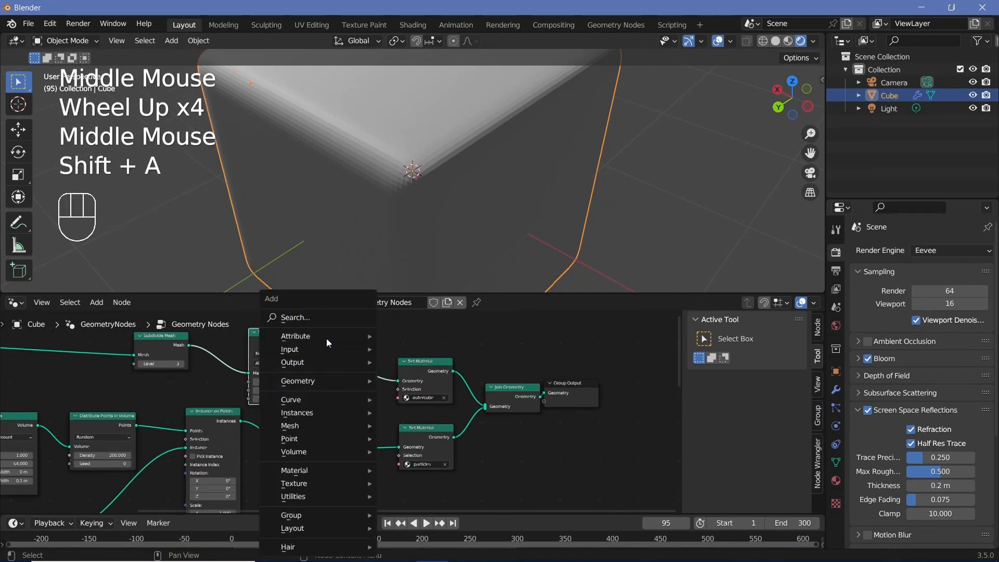
pyautogui.write('set')
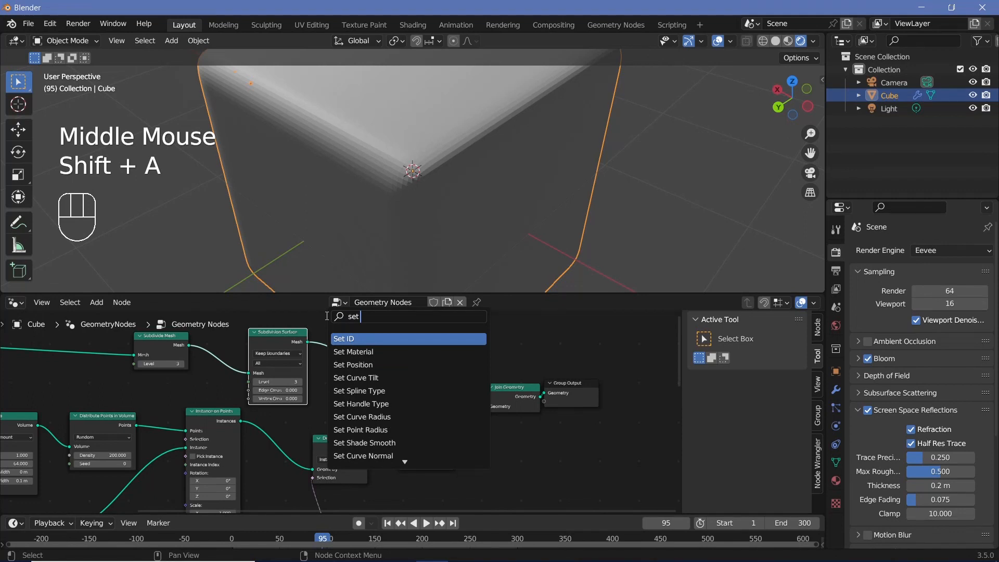
pyautogui.write(' shade')
pyautogui.press('Return')
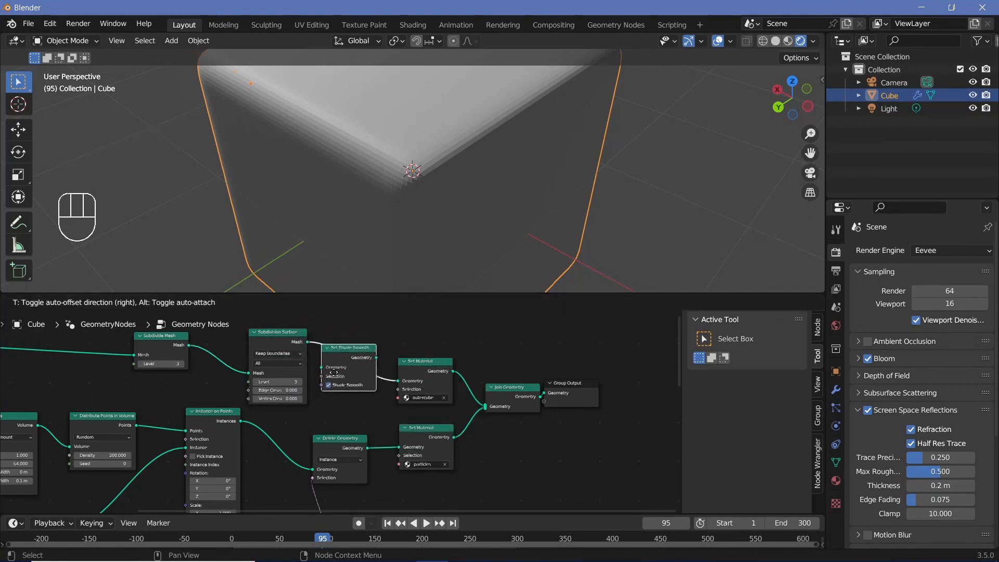
pyautogui.click(352, 375)
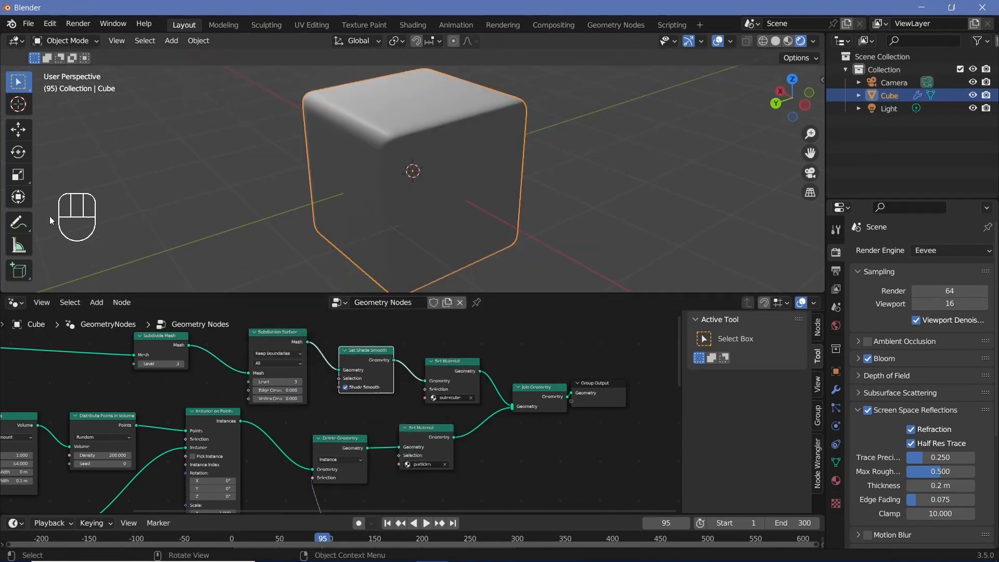
# Switch the node area back to the Shader Editor and make the outercube material slot active
pyautogui.click(15, 303)
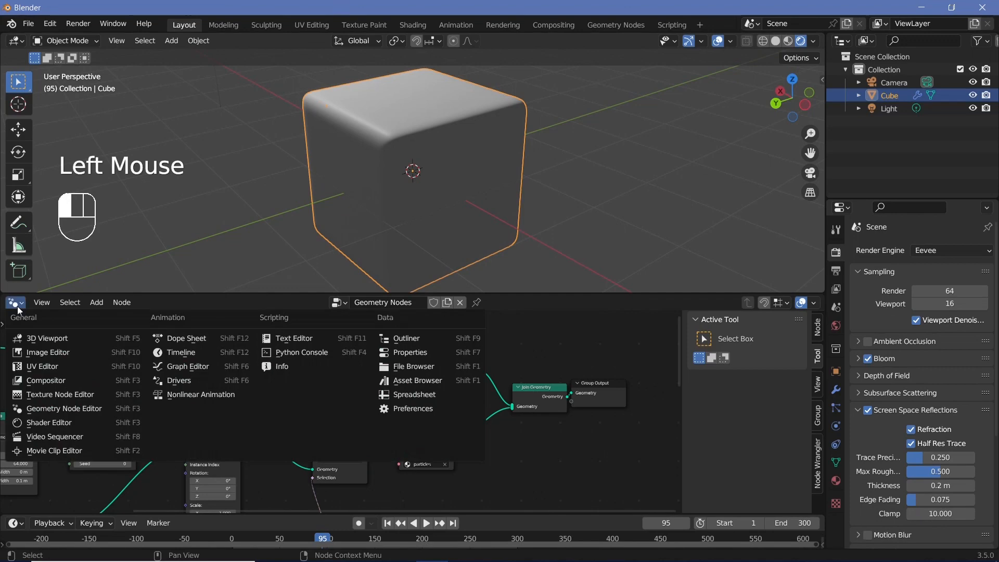
pyautogui.click(67, 423)
pyautogui.moveTo(271, 422); pyautogui.dragTo(425, 439, button='middle')
pyautogui.scroll(-2, 386, 375)
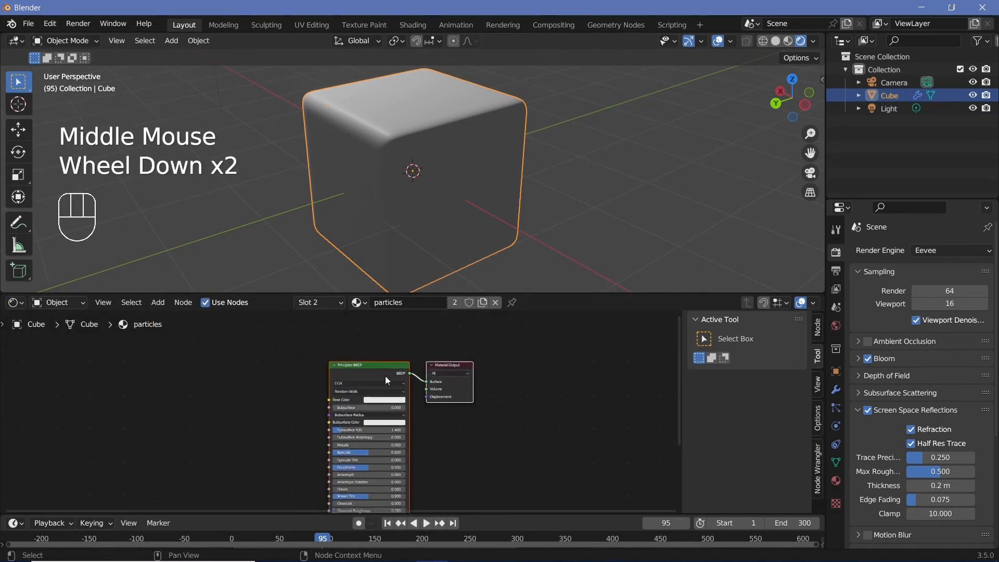
pyautogui.moveTo(365, 381); pyautogui.dragTo(411, 364, button='middle')
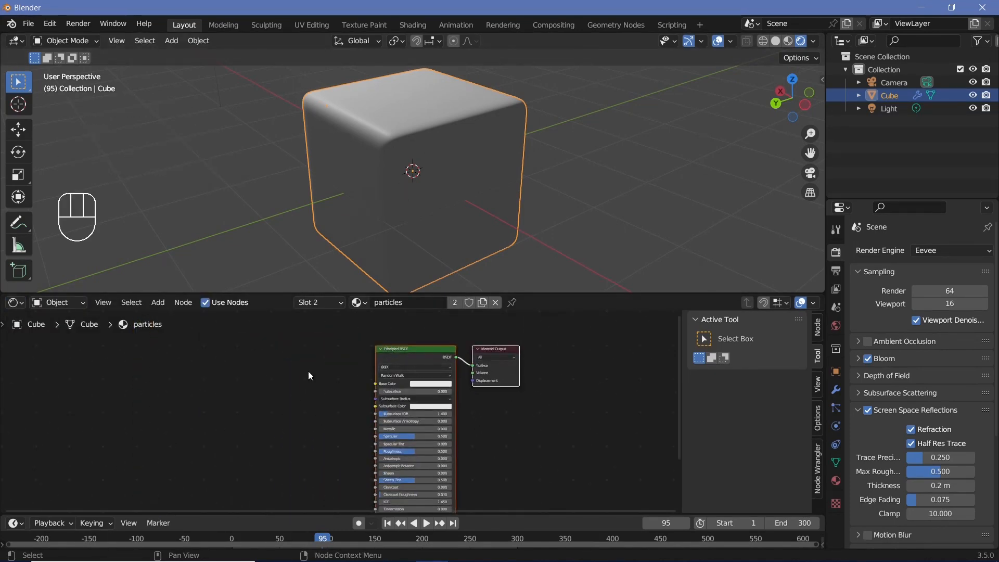
pyautogui.click(836, 482)
pyautogui.click(893, 253)
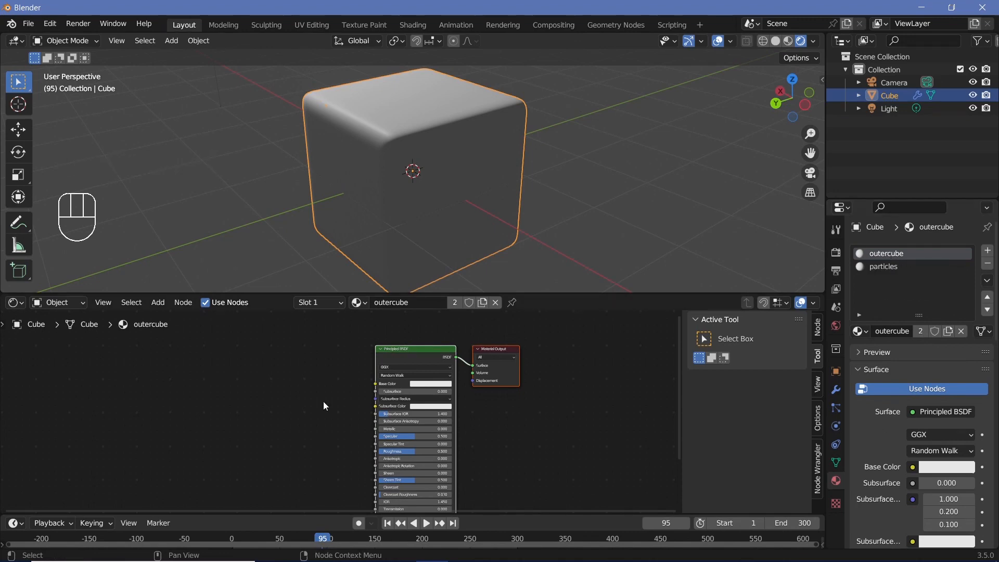
# Delete the Principled BSDF node from the outercube material
pyautogui.click(391, 362)
pyautogui.click(391, 361)
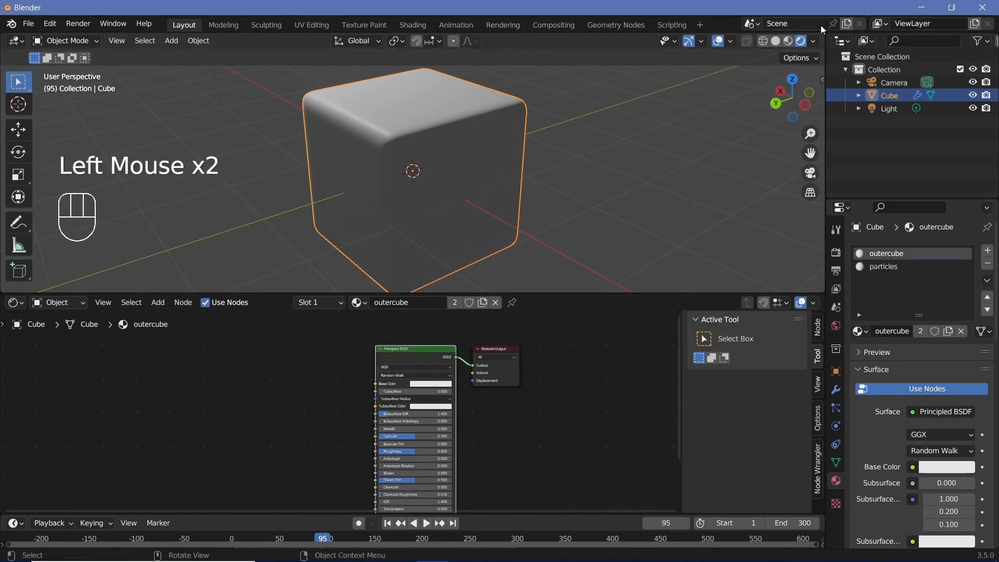
pyautogui.scroll(2, 468, 440)
pyautogui.moveTo(467, 440); pyautogui.dragTo(541, 455, button='middle')
pyautogui.click(459, 365)
pyautogui.press('x')
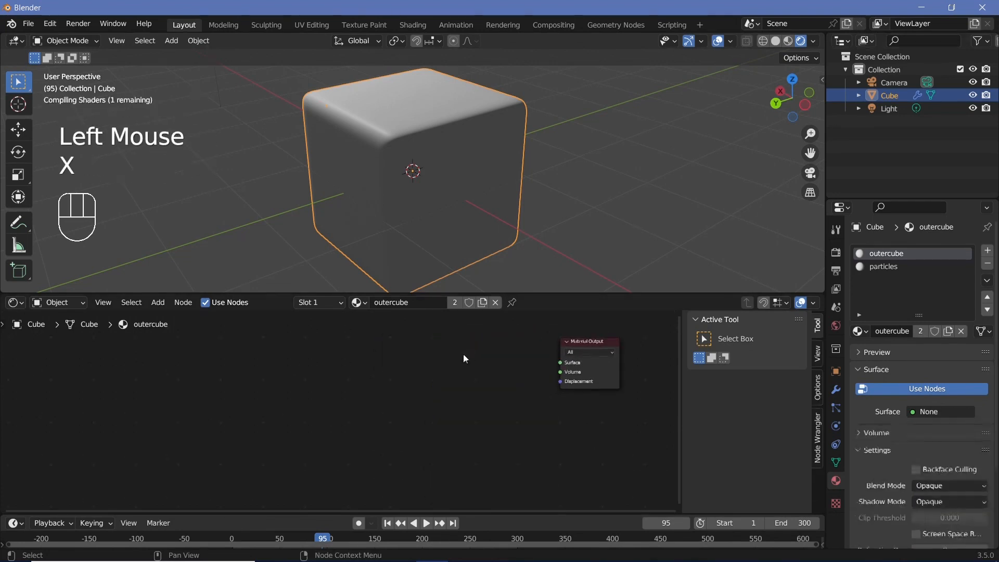
# Add a Glass BSDF node to the outercube material
pyautogui.hotkey('shift', 'a')
pyautogui.click(456, 378)
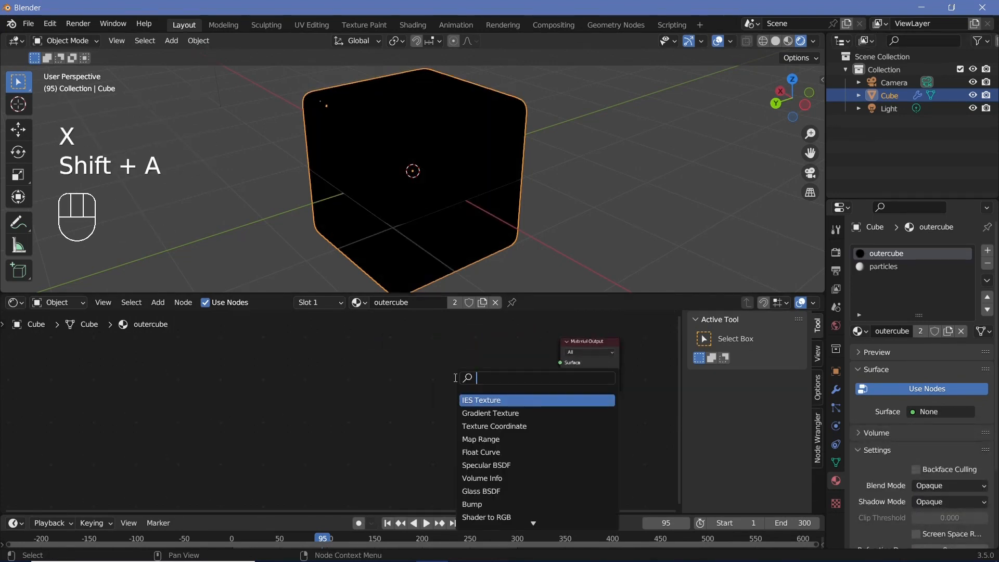
pyautogui.write('glas')
pyautogui.click(474, 399)
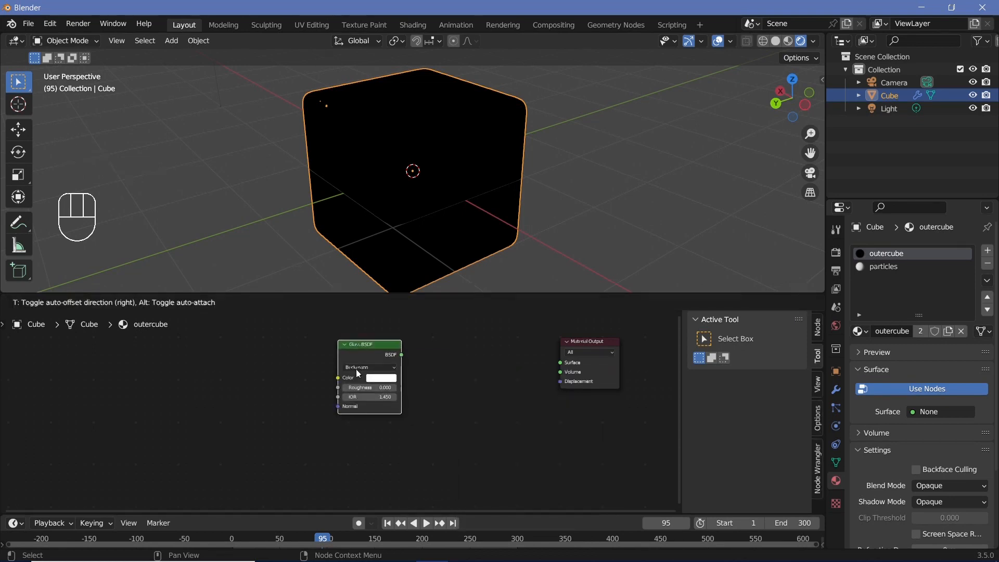
pyautogui.click(464, 391)
# Add a Transparent BSDF node and arrange it above the Glass BSDF
pyautogui.hotkey('shift', 'a')
pyautogui.click(449, 391)
pyautogui.write('tran')
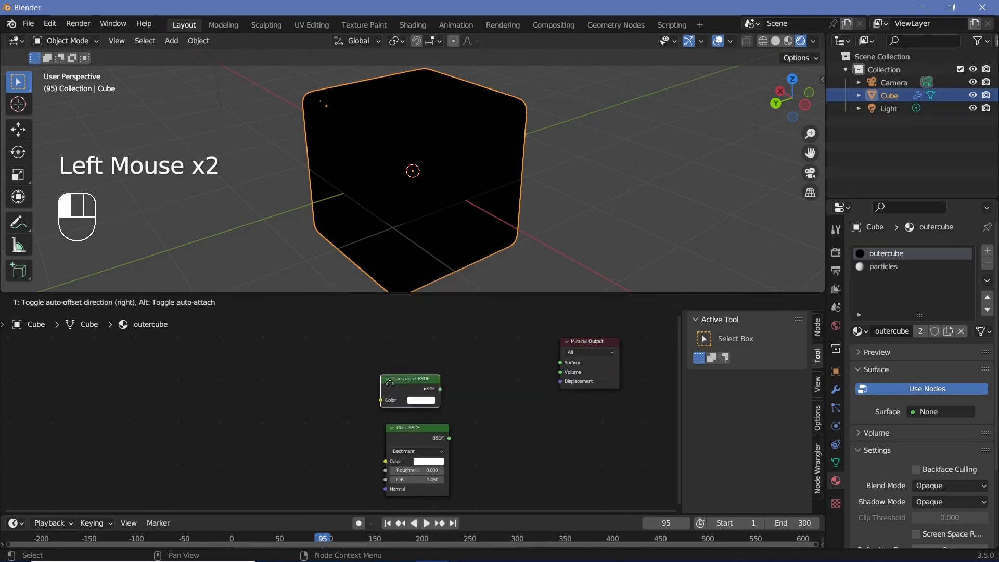
pyautogui.moveTo(394, 379); pyautogui.dragTo(392, 378)
pyautogui.moveTo(417, 438); pyautogui.dragTo(409, 437)
pyautogui.moveTo(388, 383); pyautogui.dragTo(379, 382)
# Add a Mix Shader node between the two BSDF nodes and the Material Output
pyautogui.hotkey('shift', 'a')
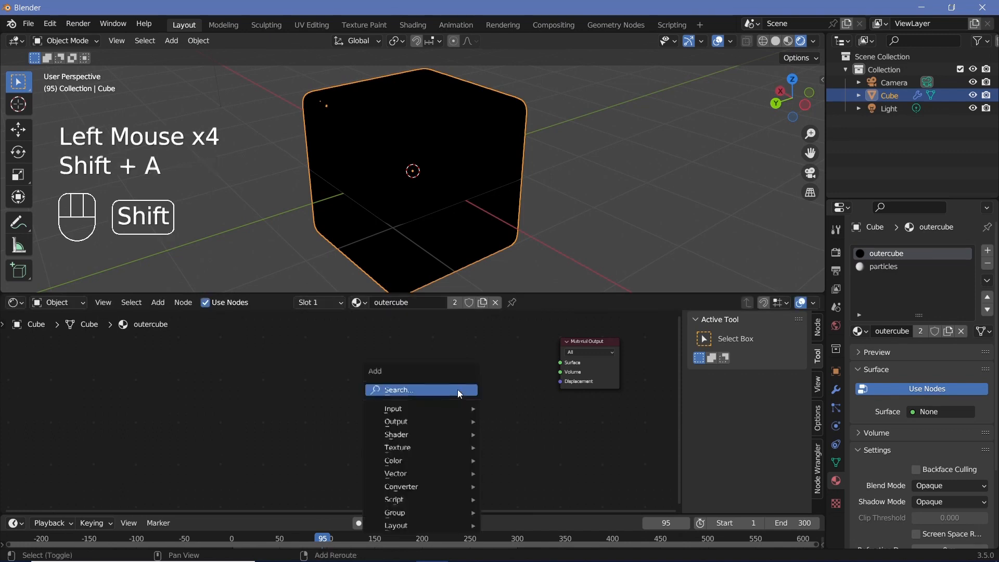
pyautogui.click(459, 391)
pyautogui.write('mis')
pyautogui.press('BackSpace')
pyautogui.write('x')
pyautogui.press('Return')
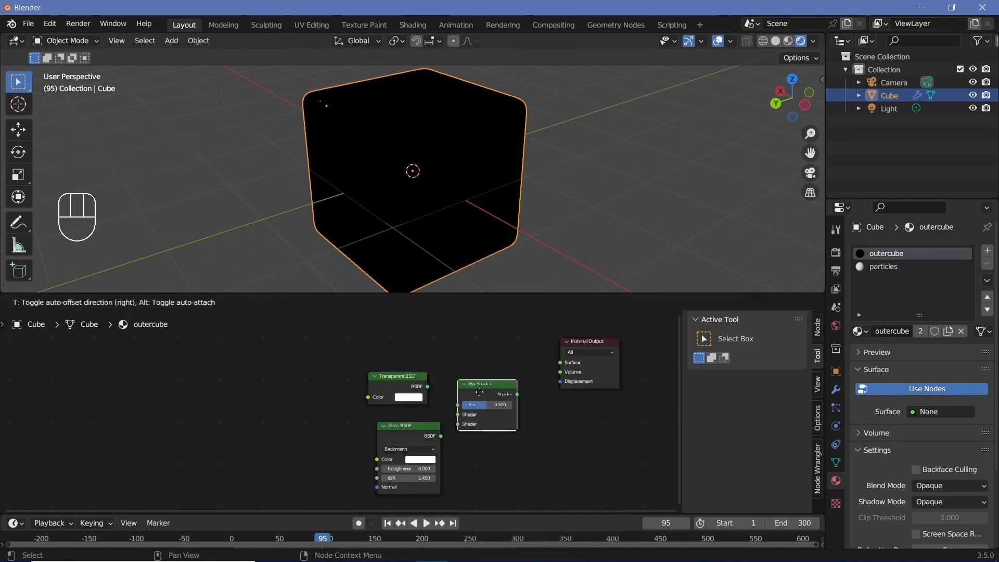
pyautogui.click(455, 363)
# Connect Transparent BSDF and Glass BSDF to the Mix Shader's first and second shader inputs, and its output to the Material Output's Surface
pyautogui.moveTo(428, 387); pyautogui.dragTo(455, 402)
pyautogui.moveTo(442, 436); pyautogui.dragTo(455, 406)
pyautogui.click(422, 433)
pyautogui.moveTo(424, 438); pyautogui.dragTo(409, 435)
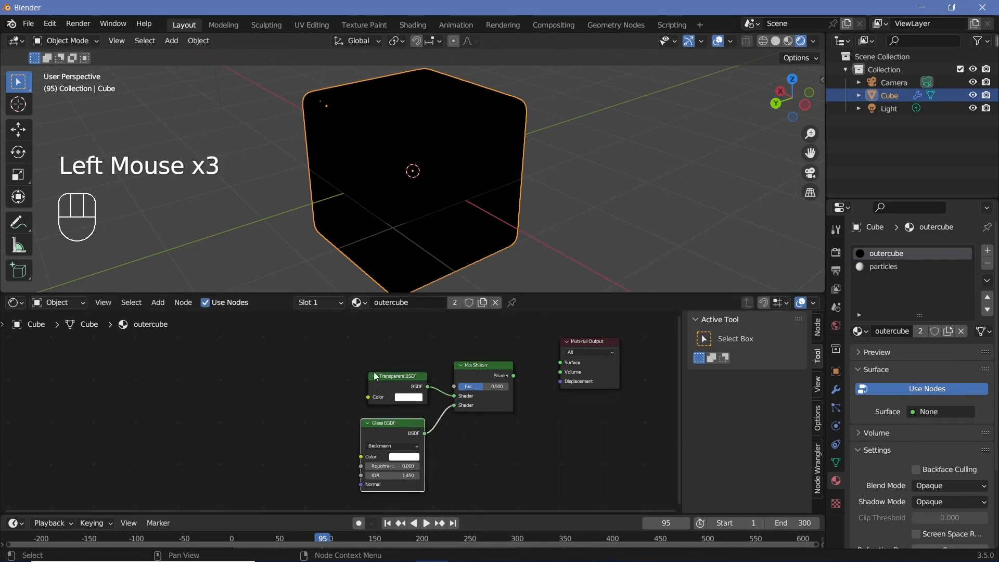
pyautogui.moveTo(383, 389); pyautogui.dragTo(379, 389)
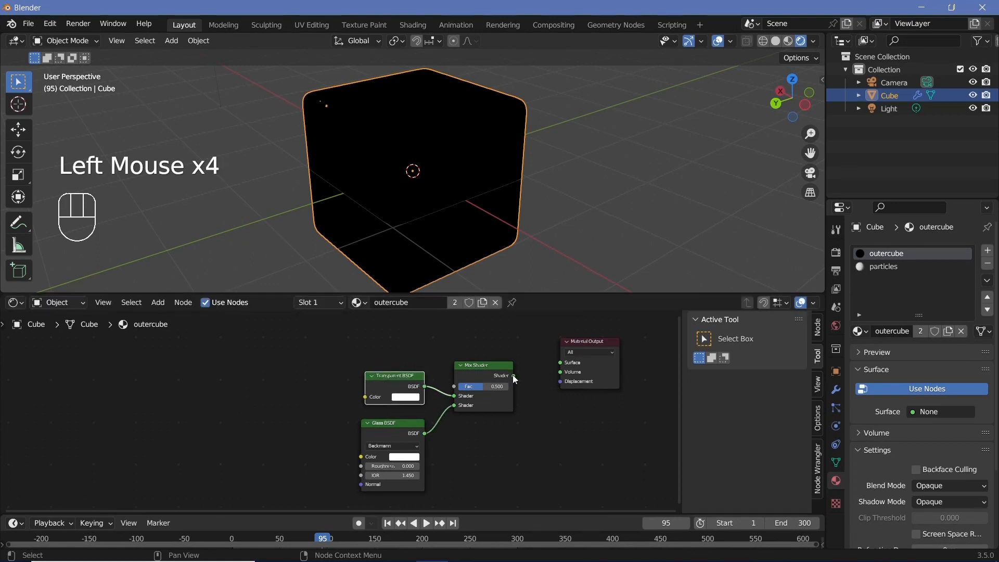
pyautogui.moveTo(510, 375); pyautogui.dragTo(560, 363)
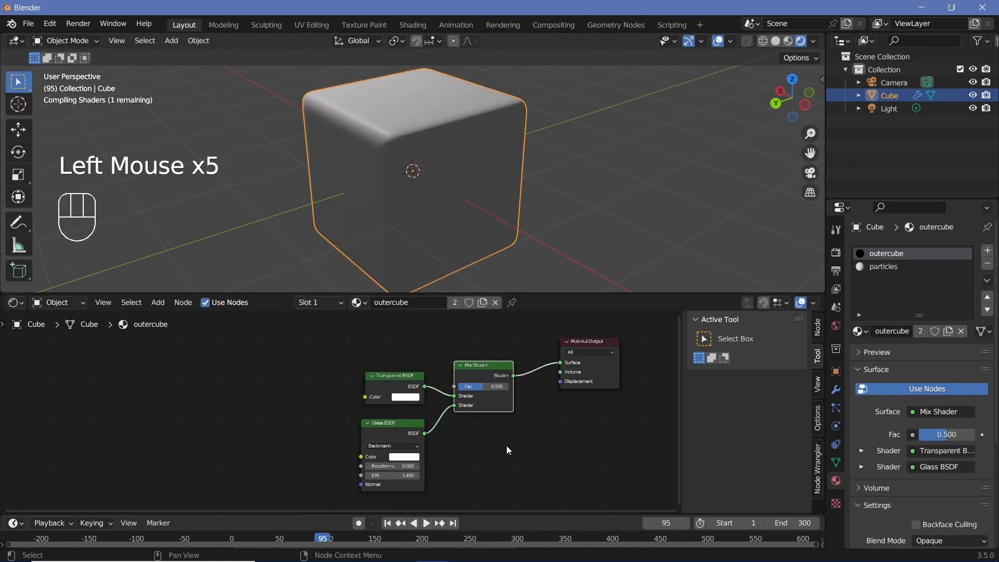
# Add a Layer Weight node in the free space before the Transparent BSDF
pyautogui.moveTo(445, 369); pyautogui.dragTo(492, 397, button='middle')
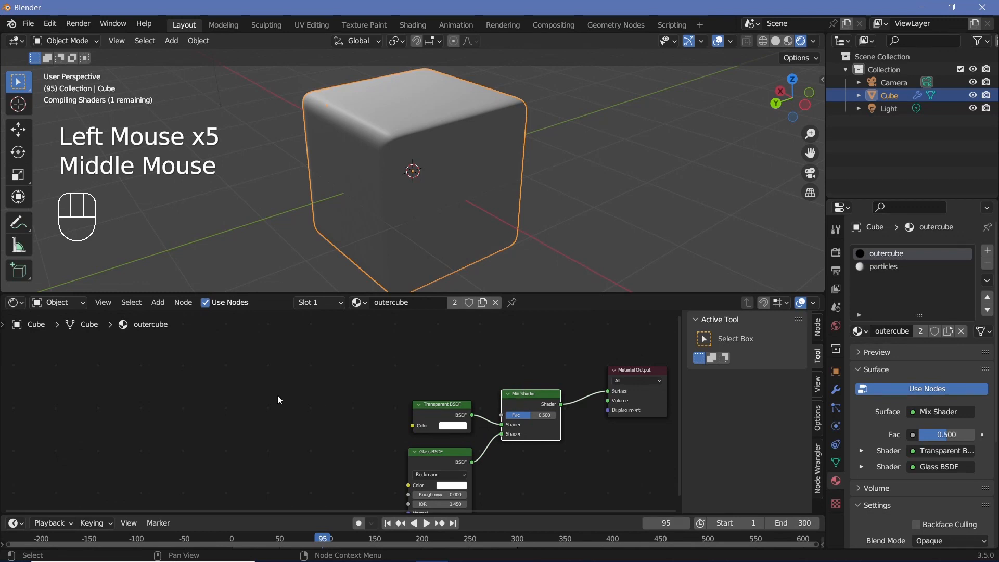
pyautogui.click(343, 394)
pyautogui.hotkey('shift', 'a')
pyautogui.write('layer')
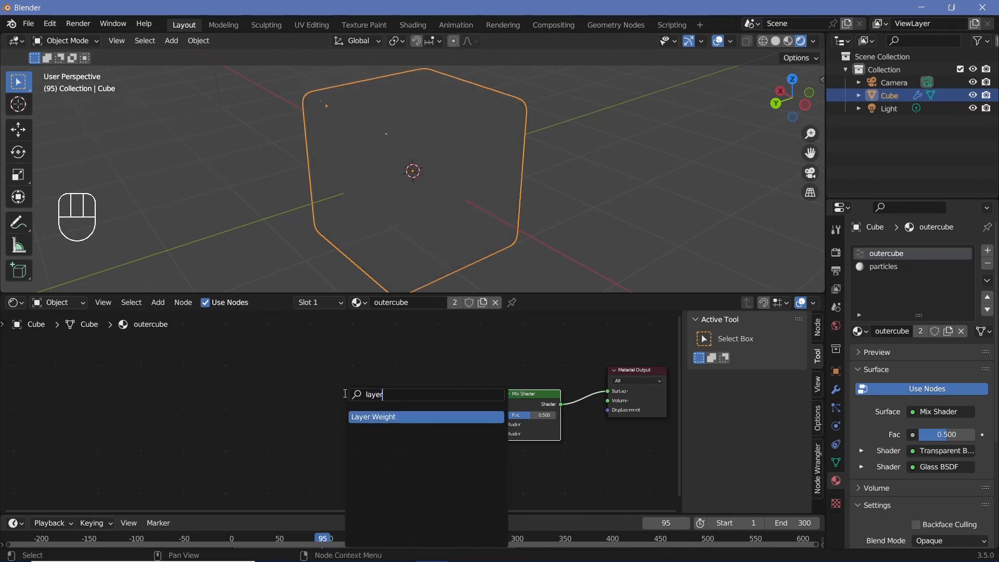
pyautogui.press('Return')
pyautogui.click(345, 394)
# Add a ColorRamp node, link Layer Weight's Facing to its Fac, and feed its Color into the Mix Shader's Fac
pyautogui.hotkey('shift', 'a')
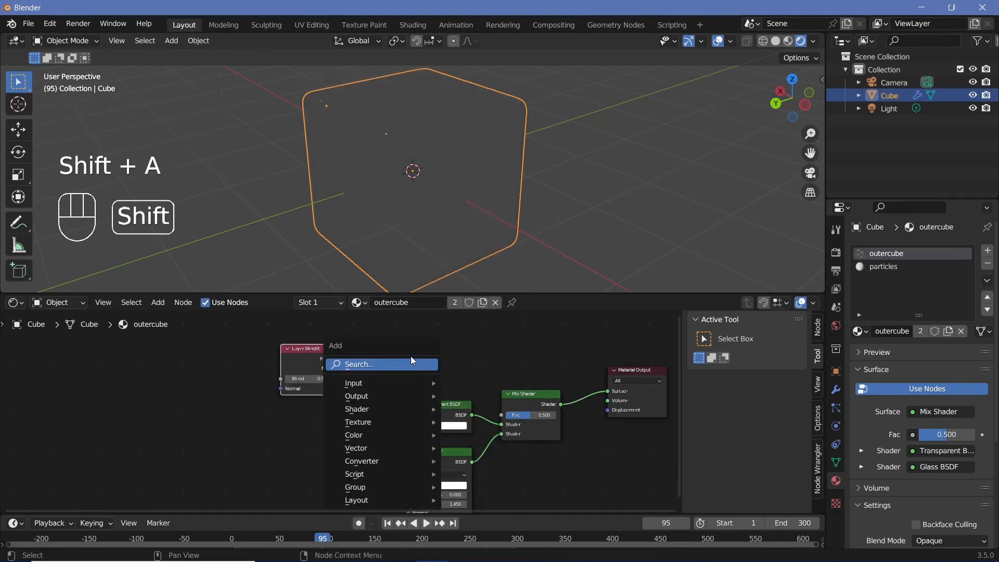
pyautogui.write('colo')
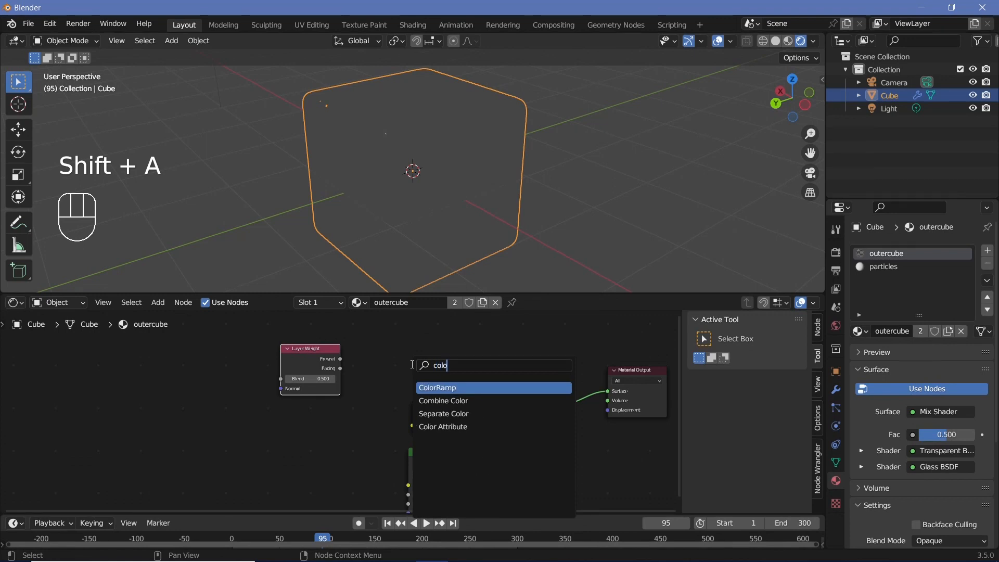
pyautogui.press('Return')
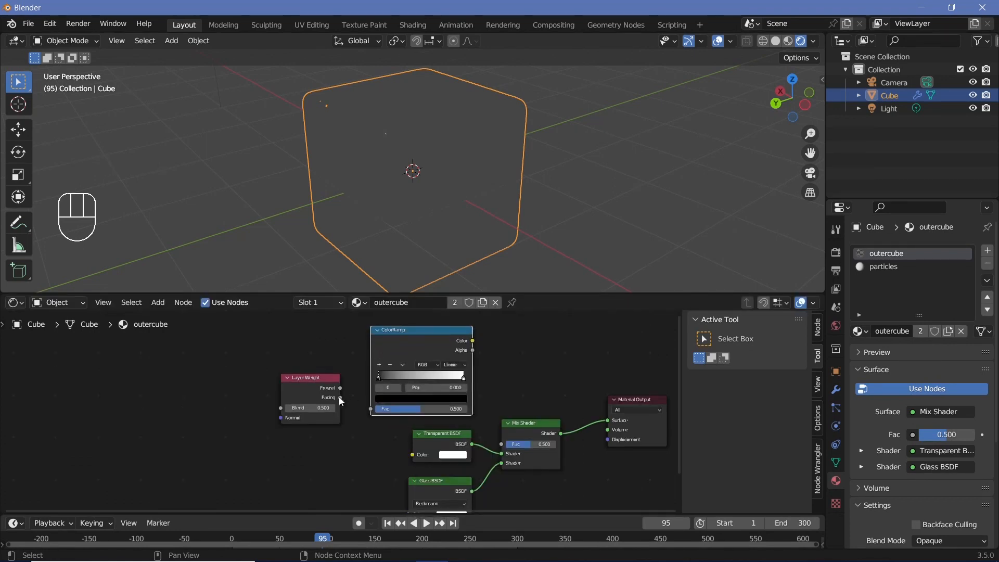
pyautogui.moveTo(340, 398); pyautogui.dragTo(371, 409)
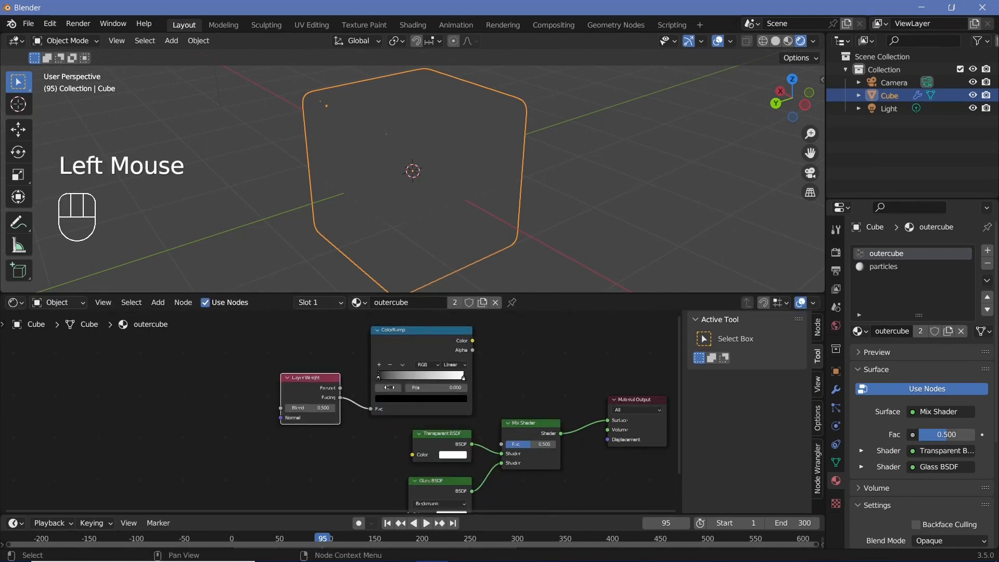
pyautogui.moveTo(475, 348); pyautogui.dragTo(536, 422)
# Set the outercube material's Blend Mode to Alpha Blend, disable Show Backface, and enable Screen Space Refraction
pyautogui.moveTo(348, 177); pyautogui.dragTo(456, 155, button='middle')
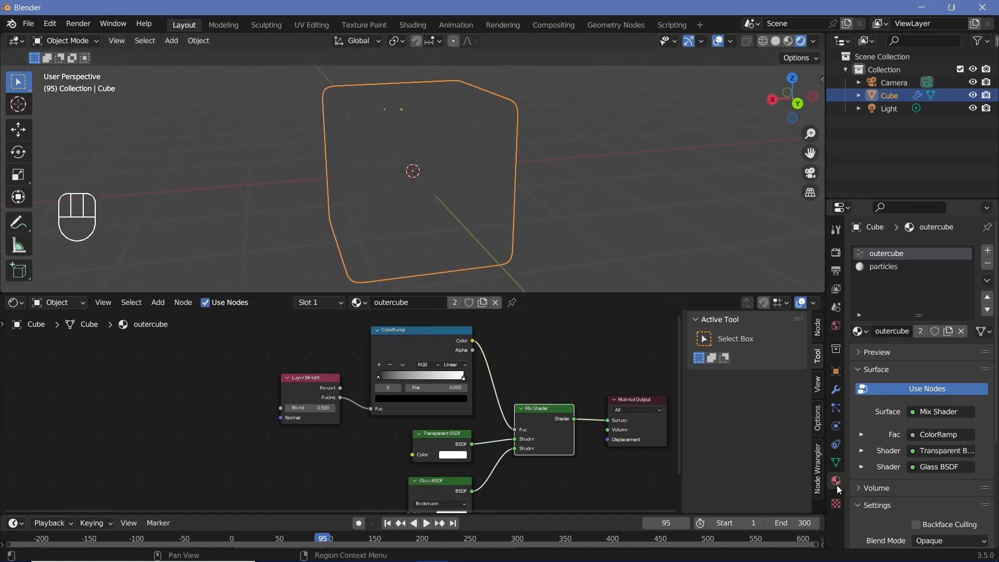
pyautogui.scroll(-3, 864, 445)
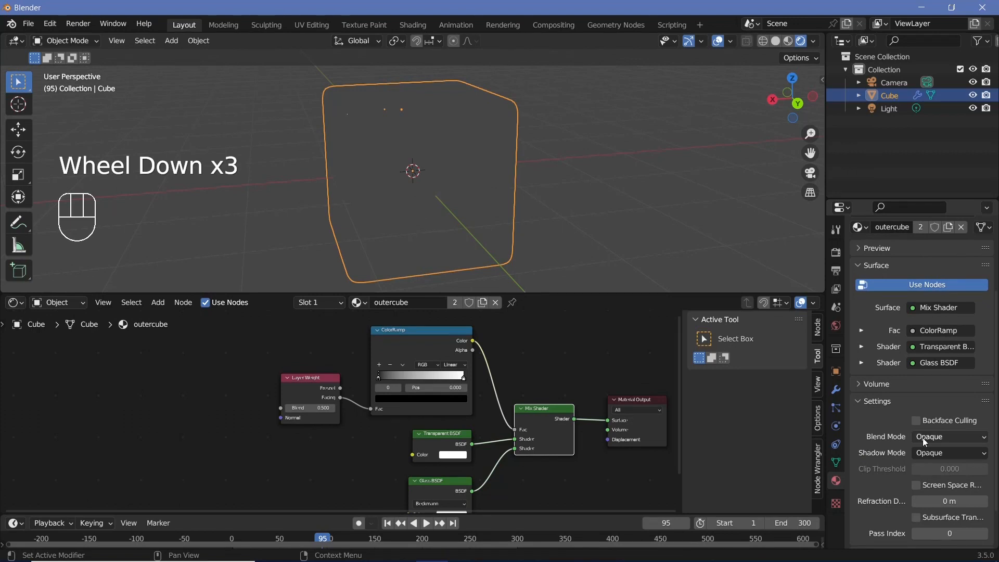
pyautogui.click(924, 440)
pyautogui.click(934, 497)
pyautogui.scroll(-2, 933, 495)
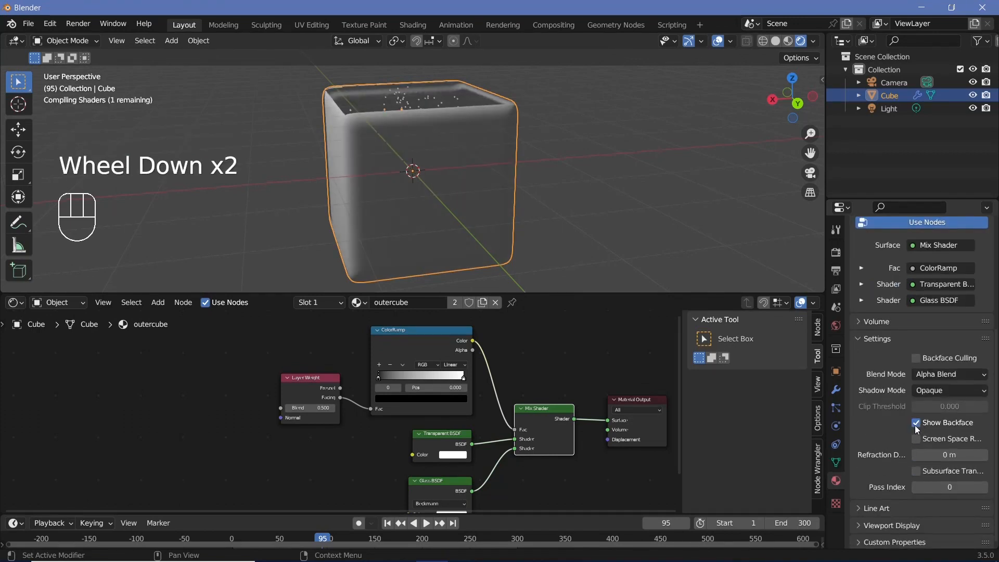
pyautogui.click(917, 425)
pyautogui.click(914, 439)
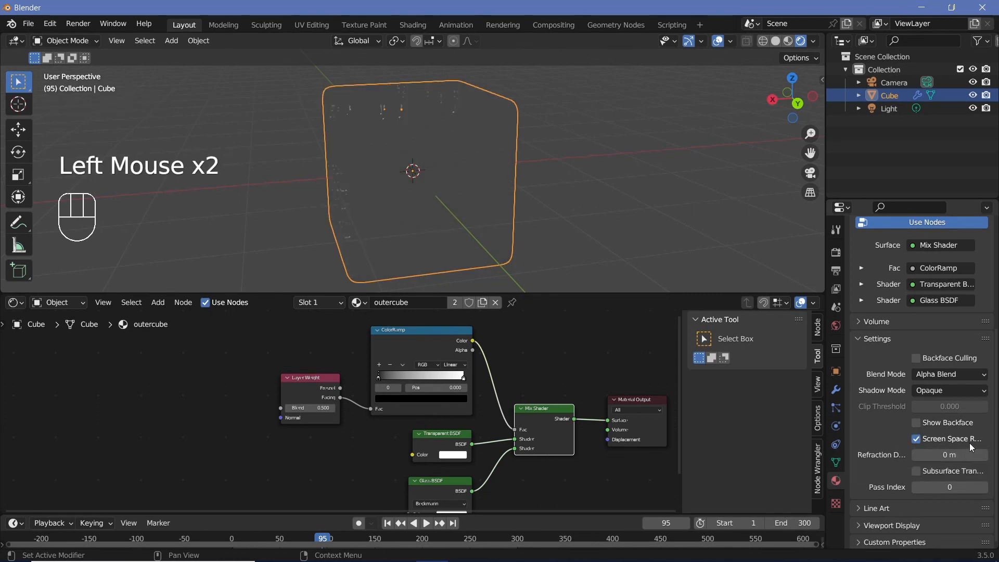
# Inspect the particles inside the cube and set the outercube material's Shadow Mode to None
pyautogui.moveTo(489, 218); pyautogui.dragTo(474, 210, button='middle')
pyautogui.scroll(3, 445, 196)
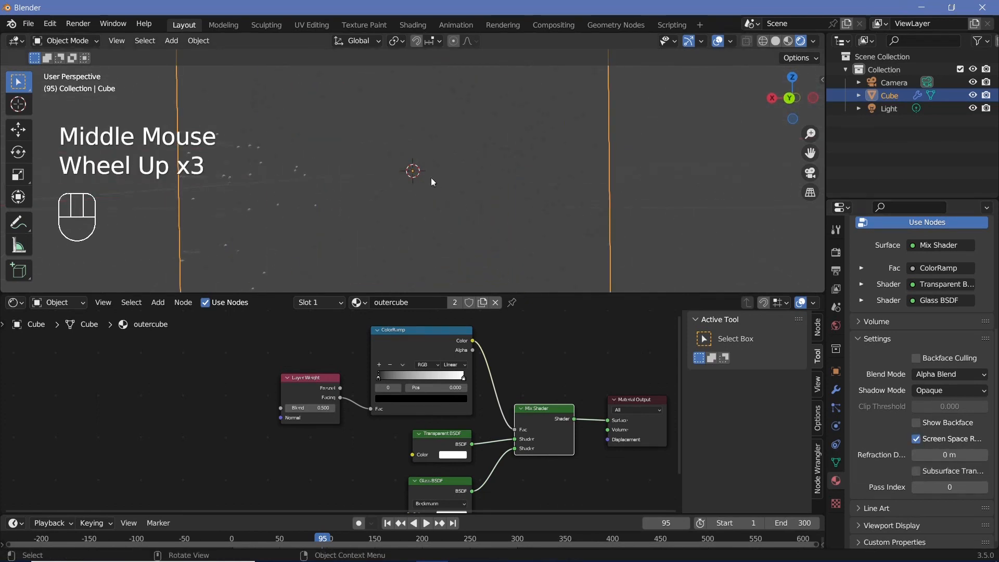
pyautogui.moveTo(398, 199); pyautogui.dragTo(409, 204, button='middle')
pyautogui.scroll(-1, 413, 208)
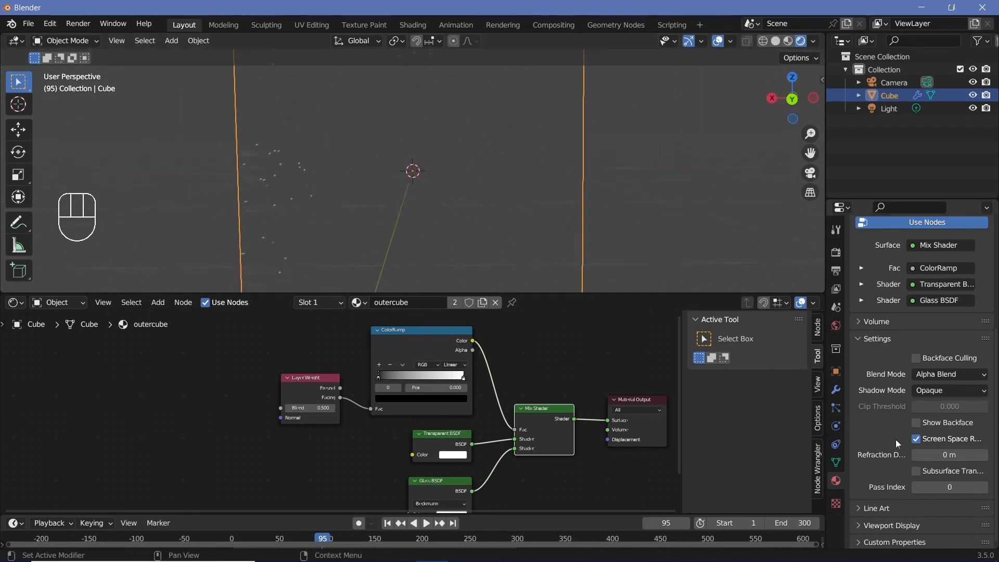
pyautogui.click(918, 392)
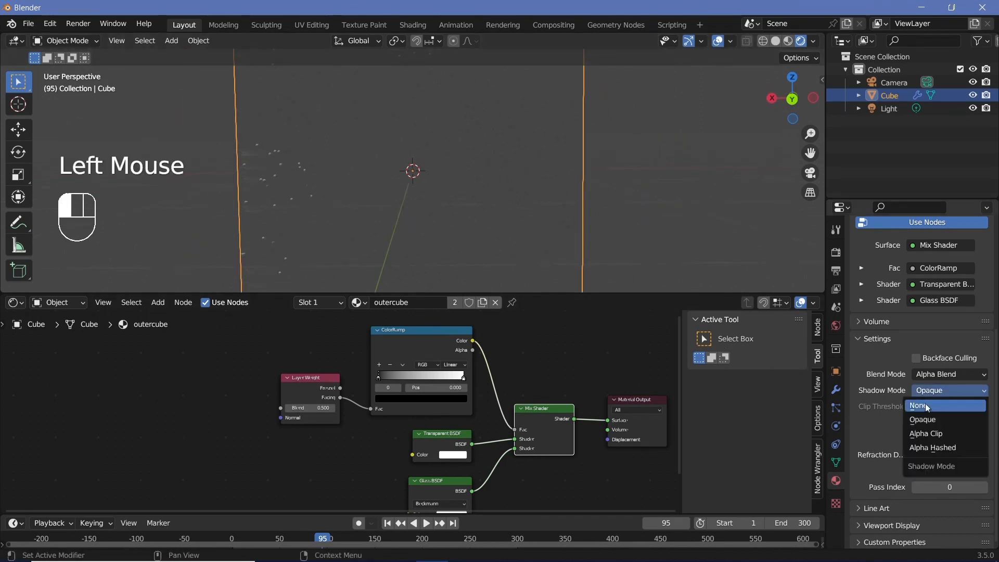
pyautogui.click(926, 403)
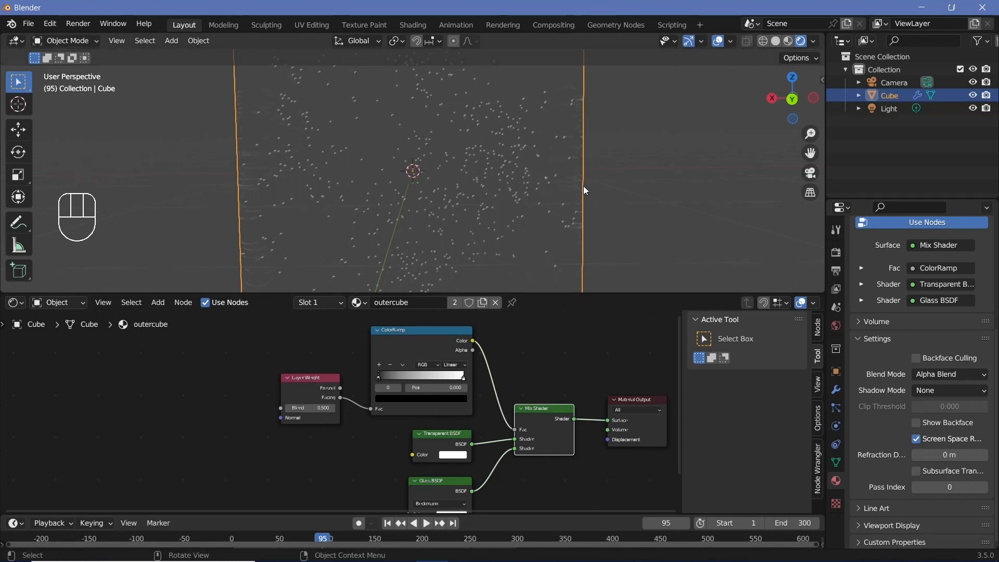
# Move the black stop of the outercube material's ColorRamp to position 0.305
pyautogui.scroll(-2, 583, 189)
pyautogui.moveTo(394, 201); pyautogui.dragTo(411, 151, button='middle')
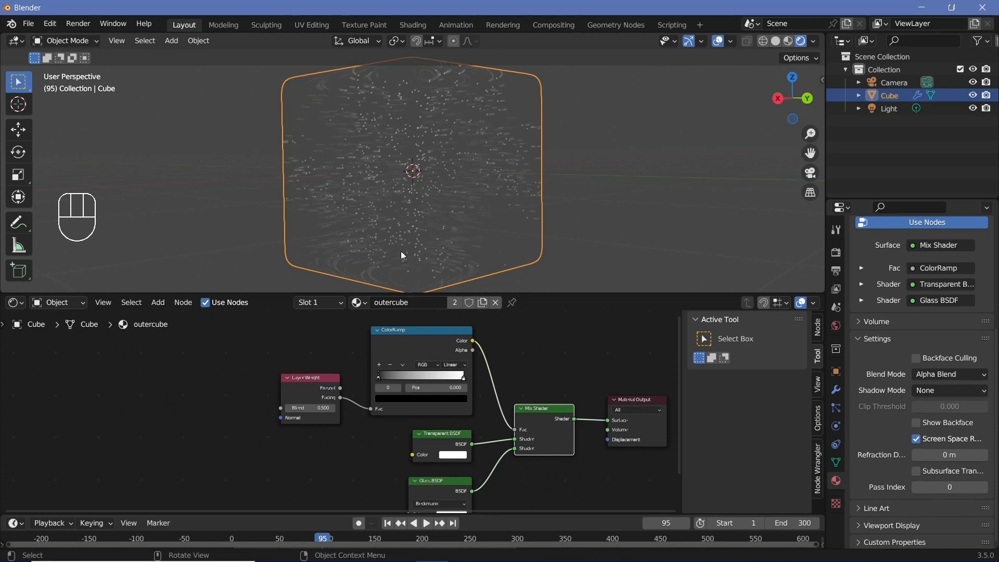
pyautogui.scroll(2, 386, 370)
pyautogui.moveTo(385, 370); pyautogui.dragTo(352, 385, button='middle')
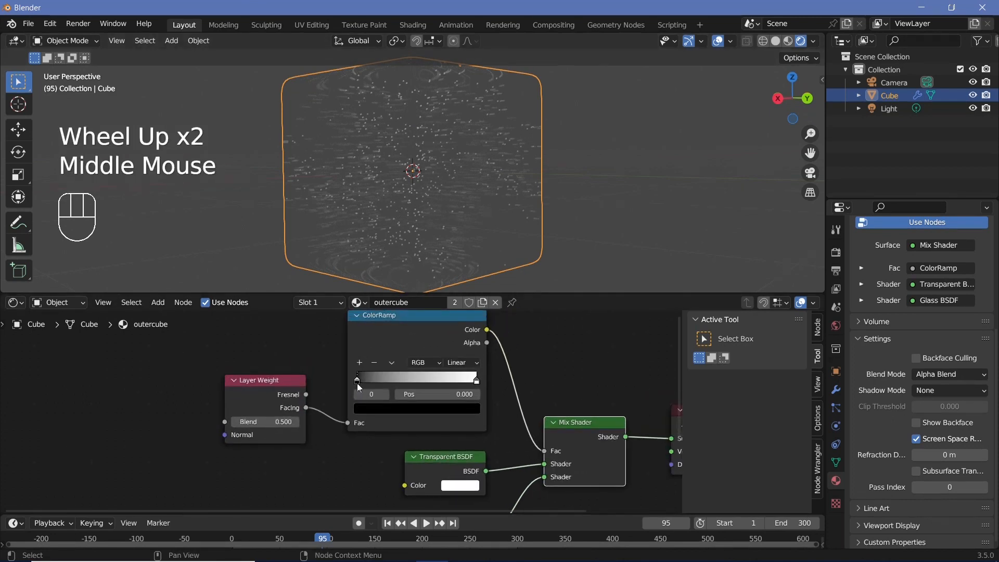
pyautogui.moveTo(357, 384); pyautogui.dragTo(404, 400)
pyautogui.click(366, 385)
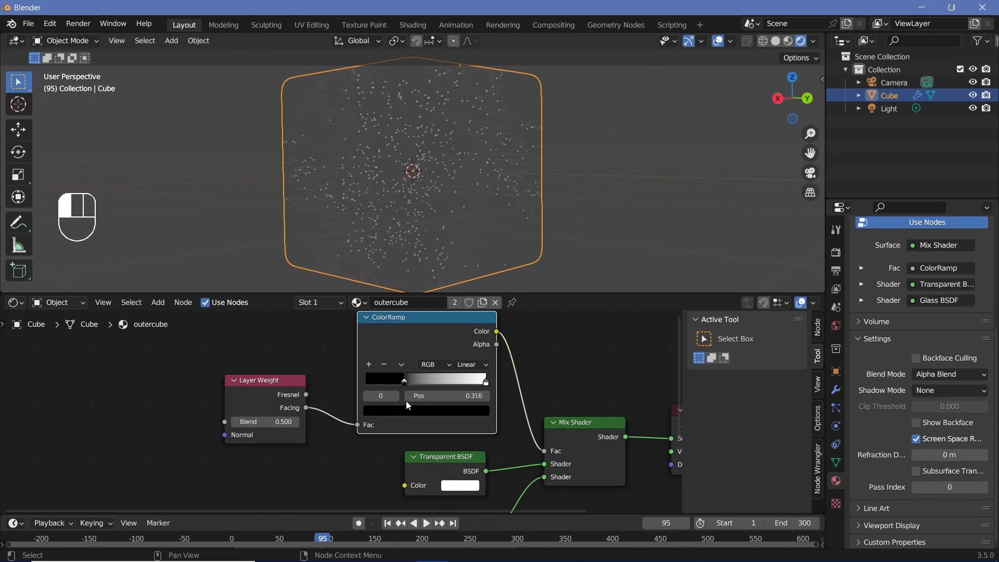
pyautogui.moveTo(406, 401); pyautogui.dragTo(397, 383)
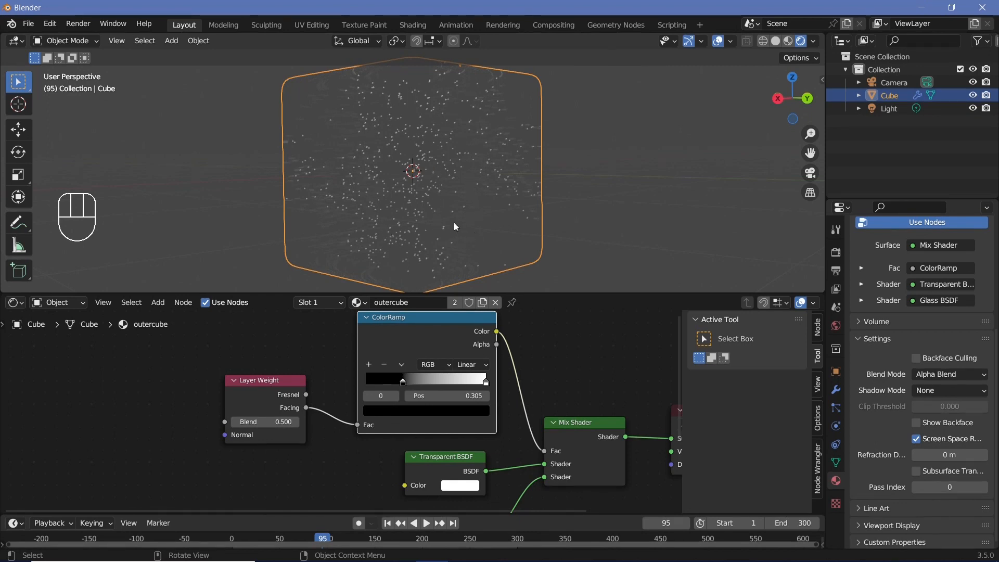
# Switch to the particles material and delete its Principled BSDF node, keeping only the Material Output
pyautogui.scroll(-2, 343, 409)
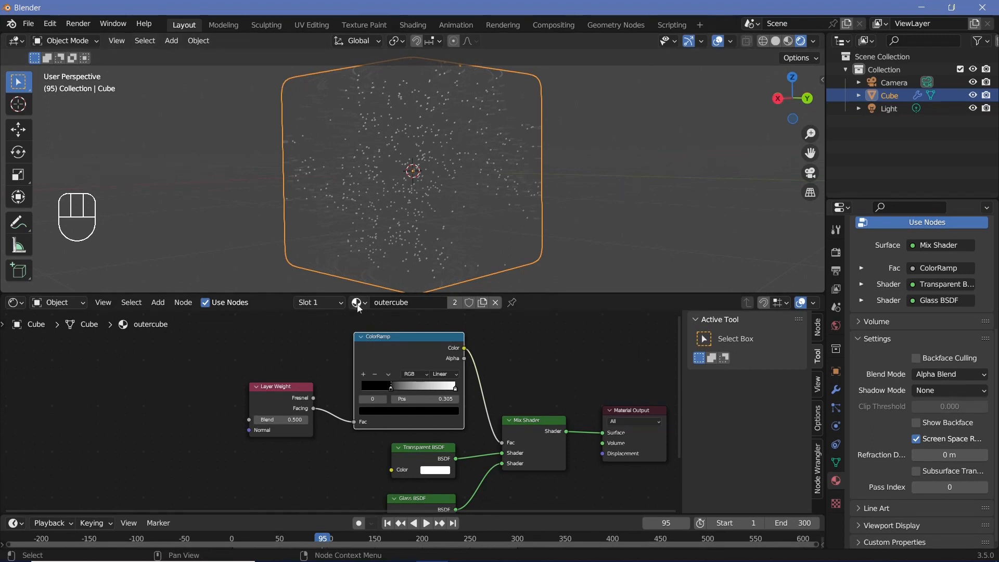
pyautogui.scroll(4, 887, 307)
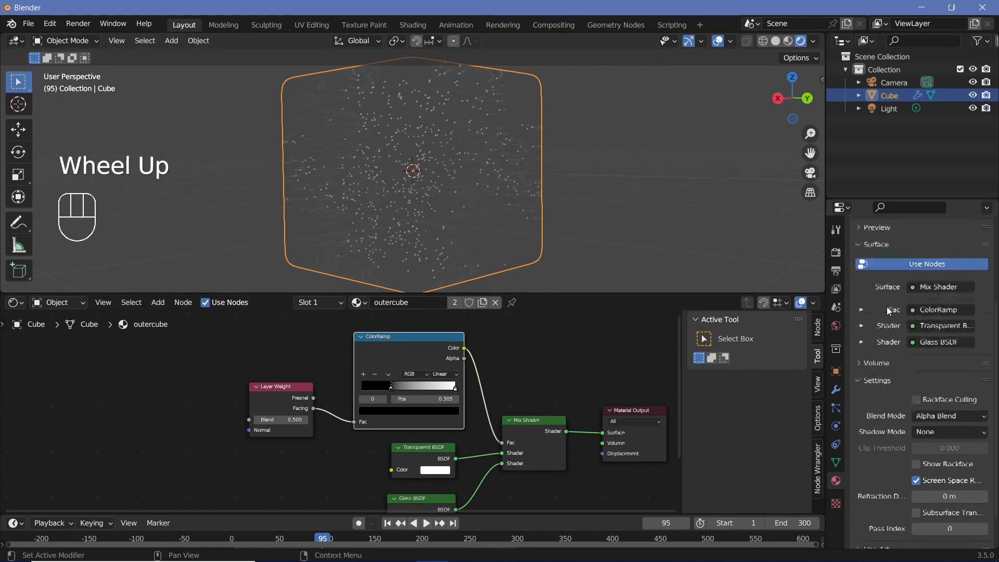
pyautogui.click(890, 268)
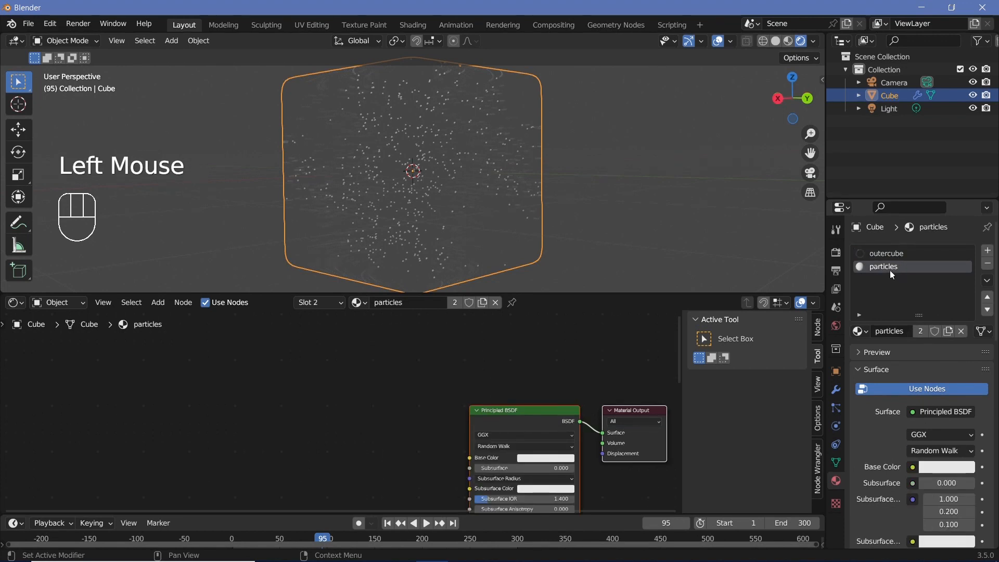
pyautogui.scroll(-2, 478, 364)
pyautogui.moveTo(478, 364); pyautogui.dragTo(402, 360, button='middle')
pyautogui.scroll(-1, 417, 369)
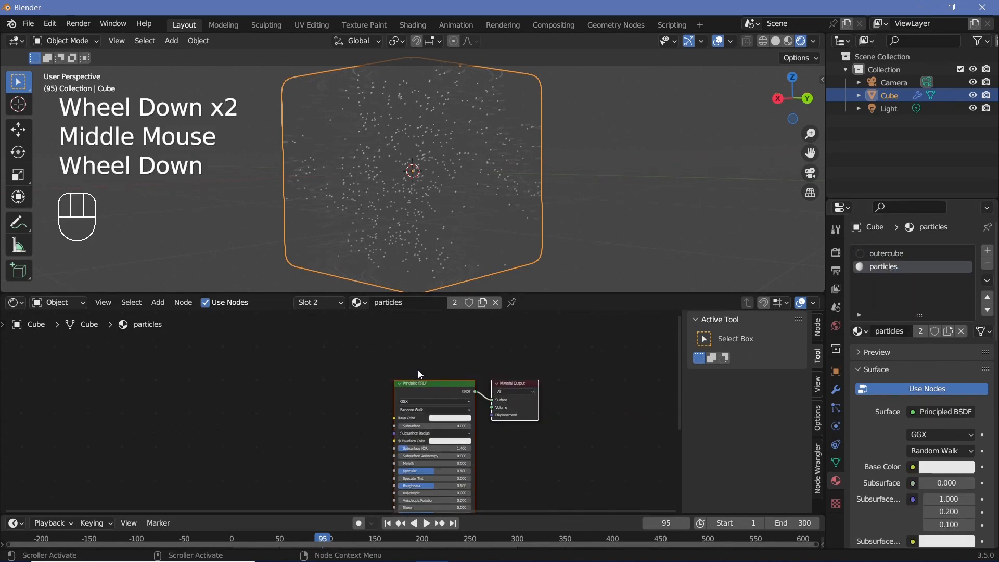
pyautogui.doubleClick(423, 392)
pyautogui.press('x')
pyautogui.scroll(1, 364, 418)
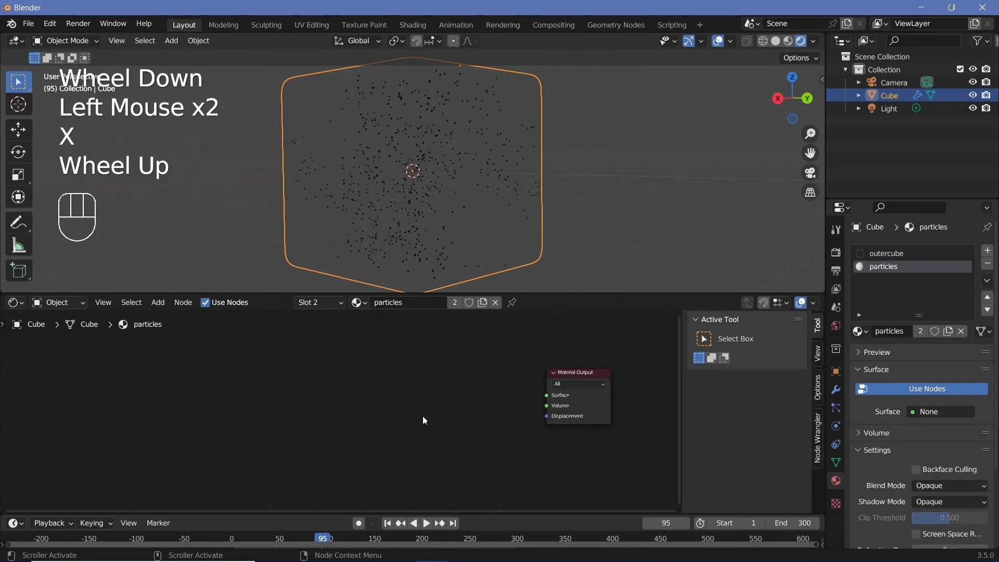
# Add an Emission node with strength 5 to the particles material and connect it to the Material Output's Surface
pyautogui.moveTo(425, 420); pyautogui.dragTo(376, 425, button='middle')
pyautogui.hotkey('shift', 'a')
pyautogui.write('em')
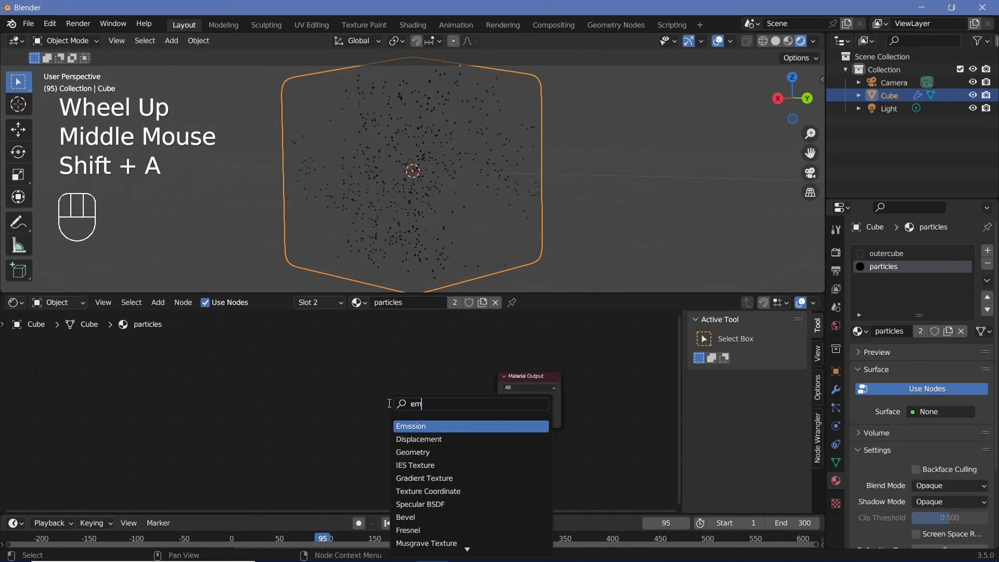
pyautogui.press('Return')
pyautogui.click(392, 404)
pyautogui.moveTo(432, 394); pyautogui.dragTo(495, 399)
pyautogui.doubleClick(402, 416)
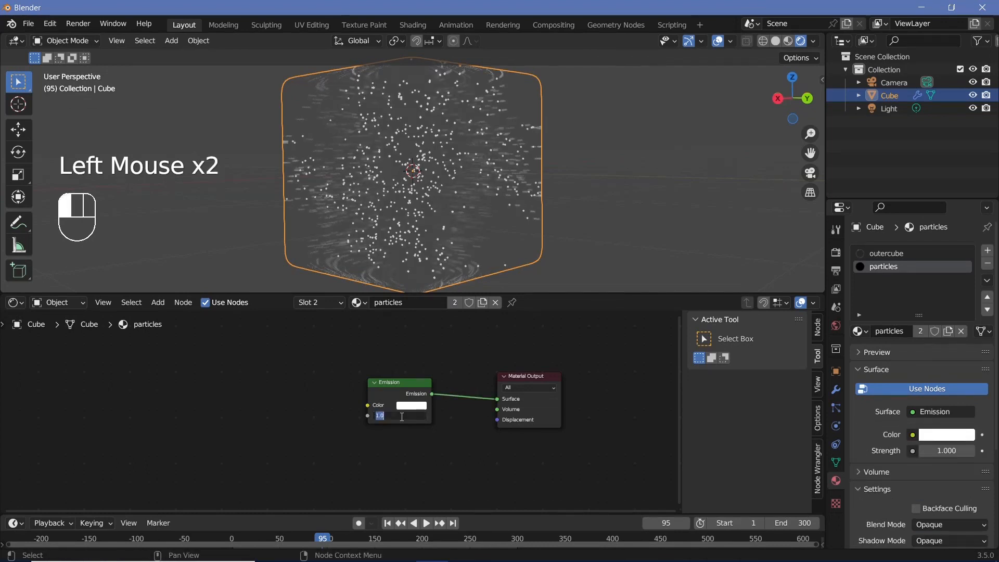
pyautogui.press('Return')
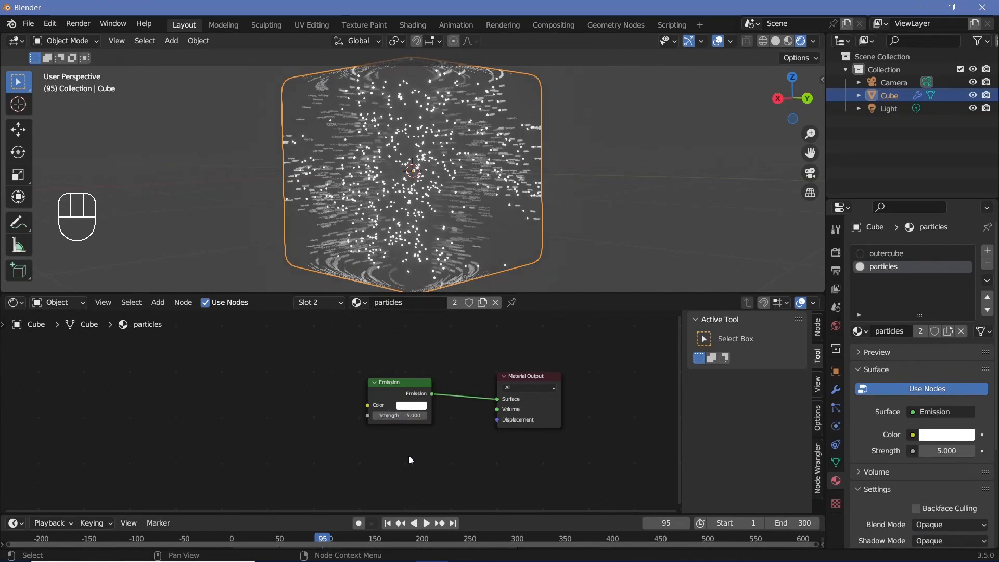
# Add a Texture Coordinate node and place it well before the Emission node in the particles material
pyautogui.click(382, 391)
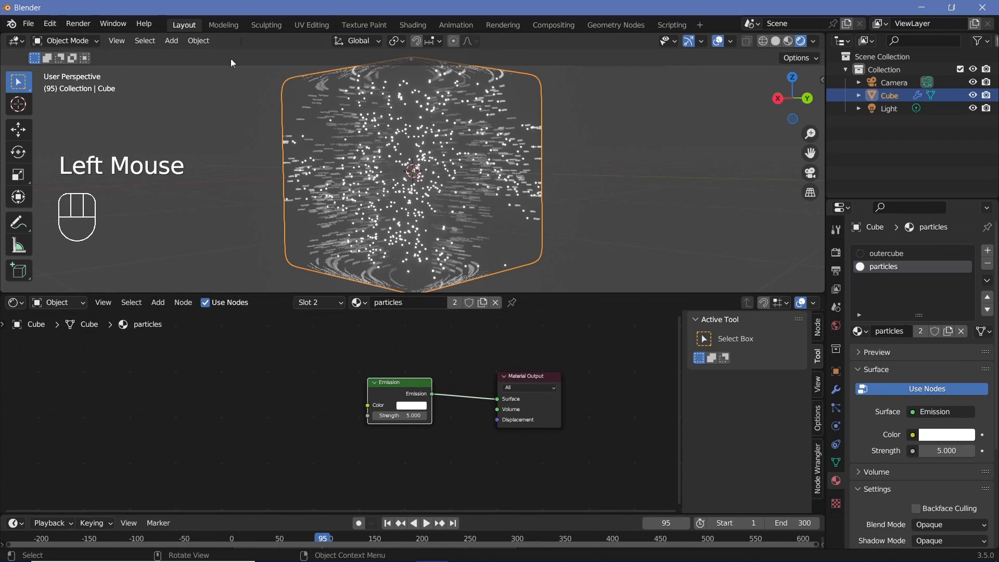
pyautogui.hotkey('shift', 'a')
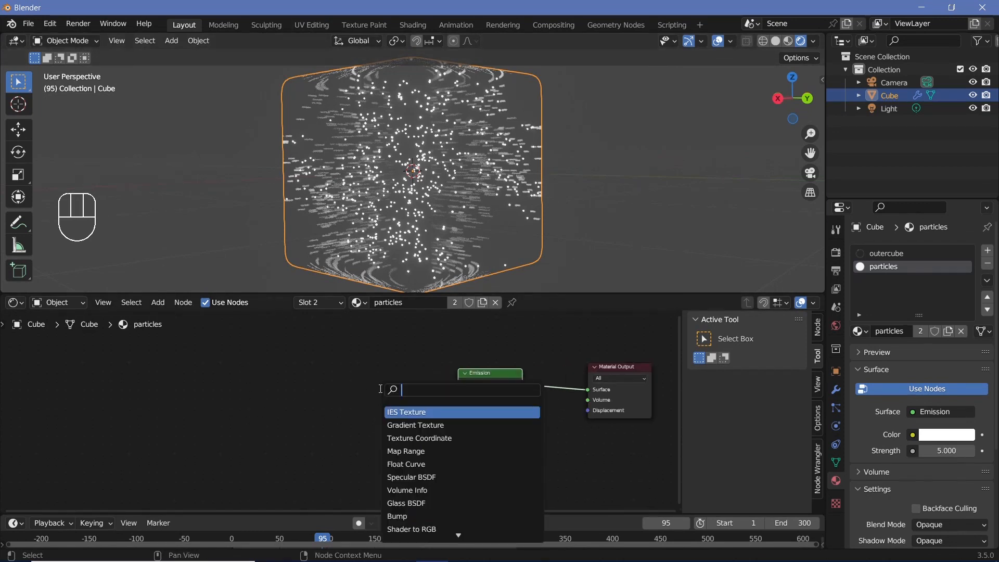
pyautogui.write('tet')
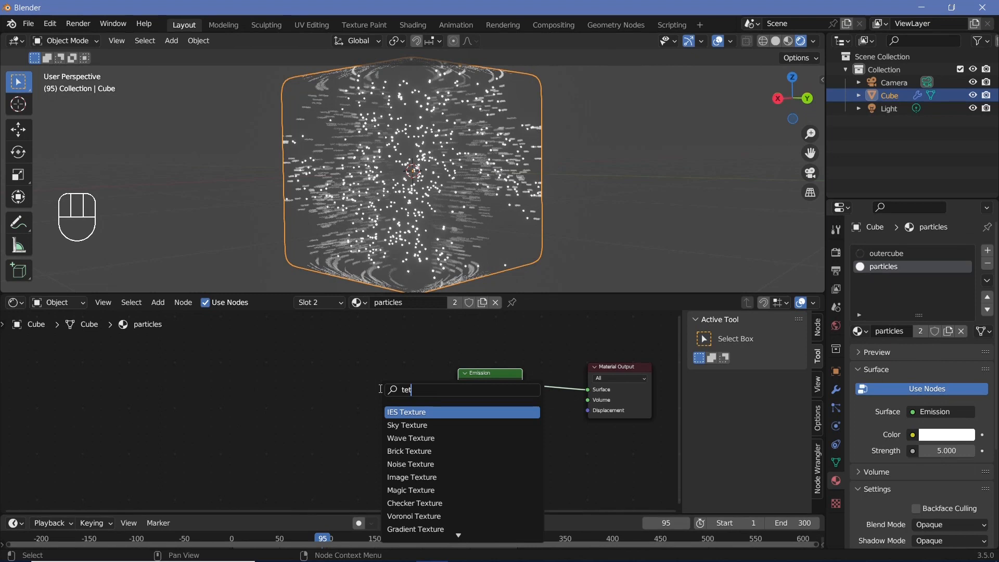
pyautogui.press('BackSpace')
pyautogui.write('x')
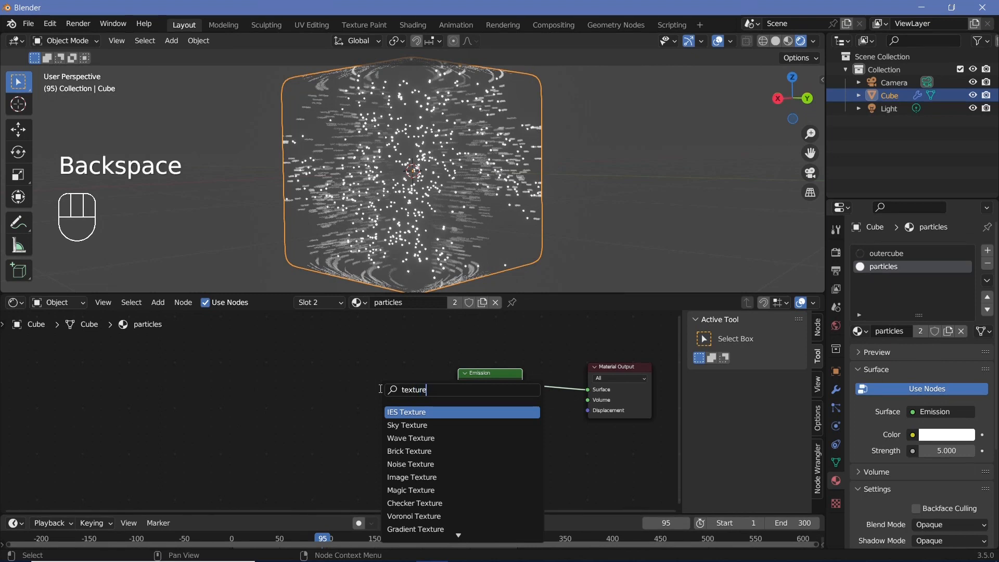
pyautogui.write('ture coo')
pyautogui.press('Return')
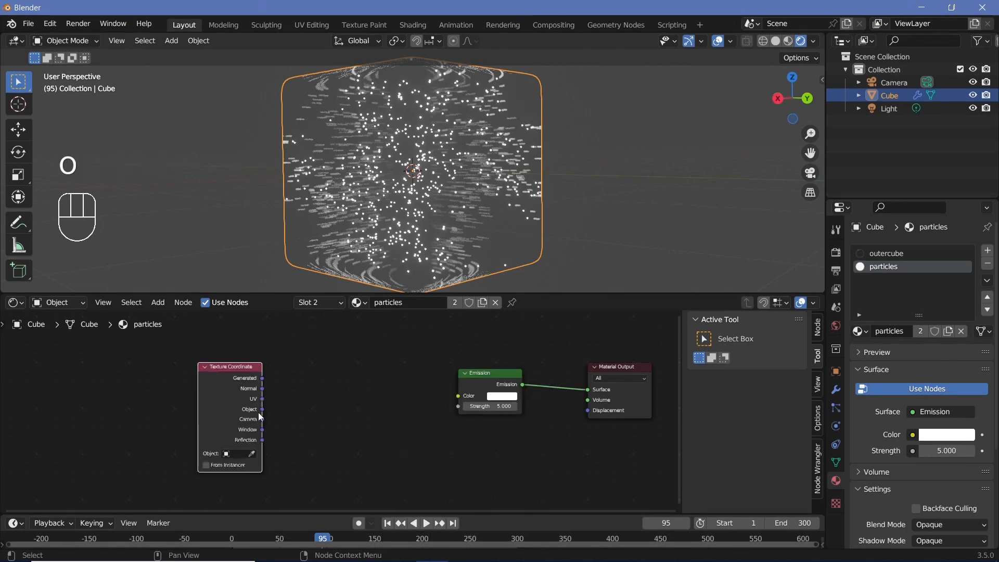
pyautogui.click(263, 414)
# Add a ColorRamp between Texture Coordinate and Emission, and connect the Object output to the ramp's Fac input
pyautogui.hotkey('shift', 'a')
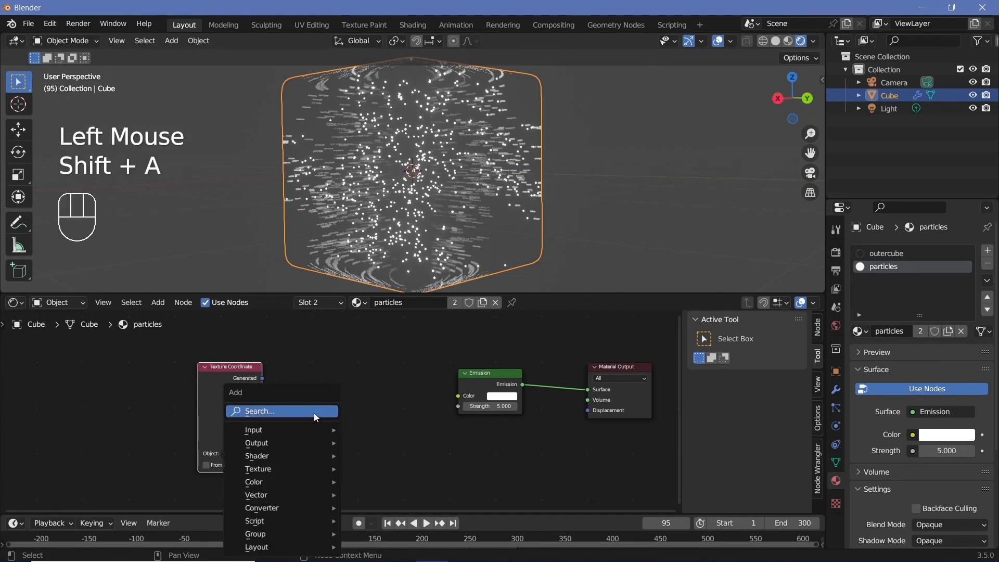
pyautogui.write('colo')
pyautogui.press('Return')
pyautogui.click(277, 415)
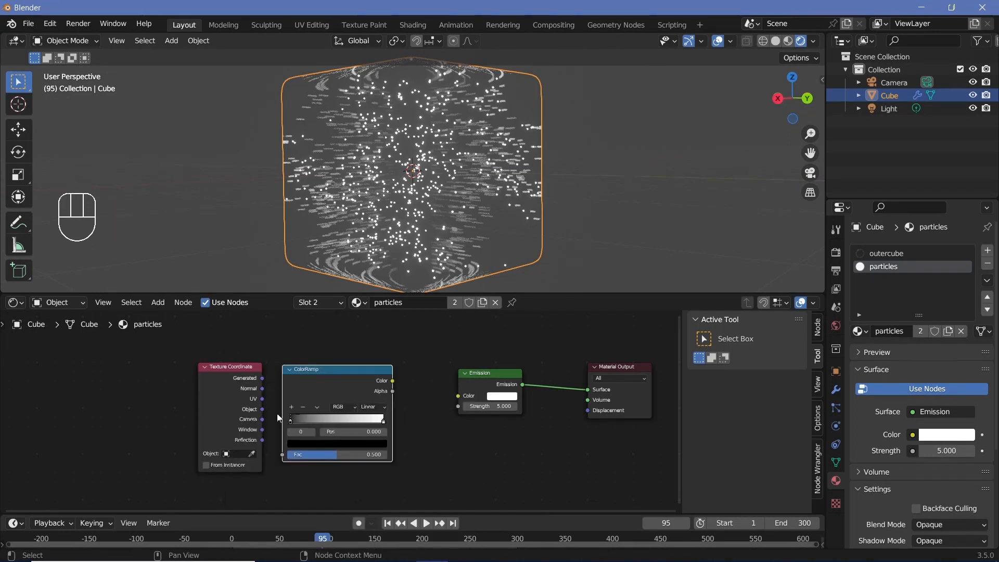
pyautogui.moveTo(327, 379); pyautogui.dragTo(343, 358)
pyautogui.doubleClick(268, 415)
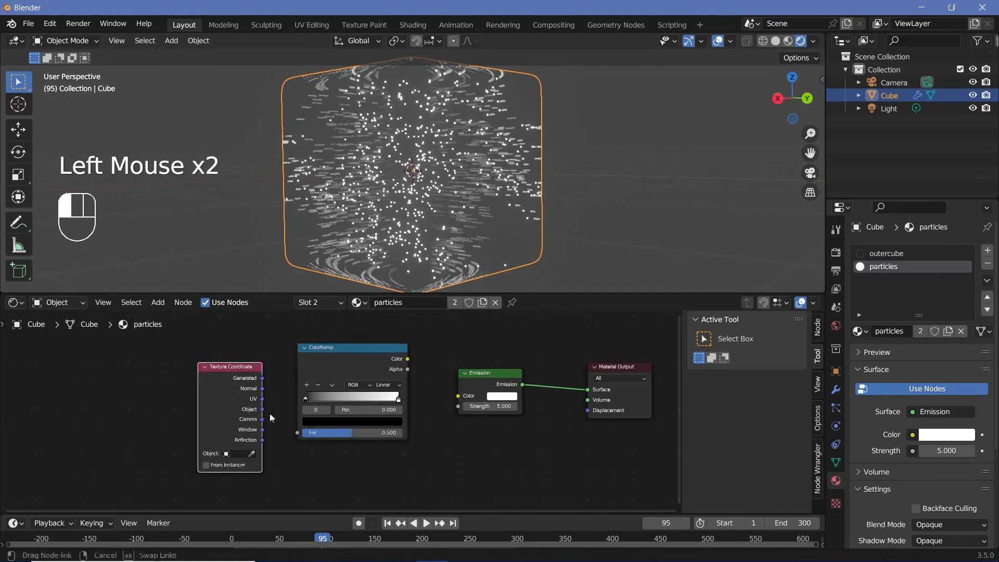
pyautogui.moveTo(302, 436); pyautogui.dragTo(302, 436)
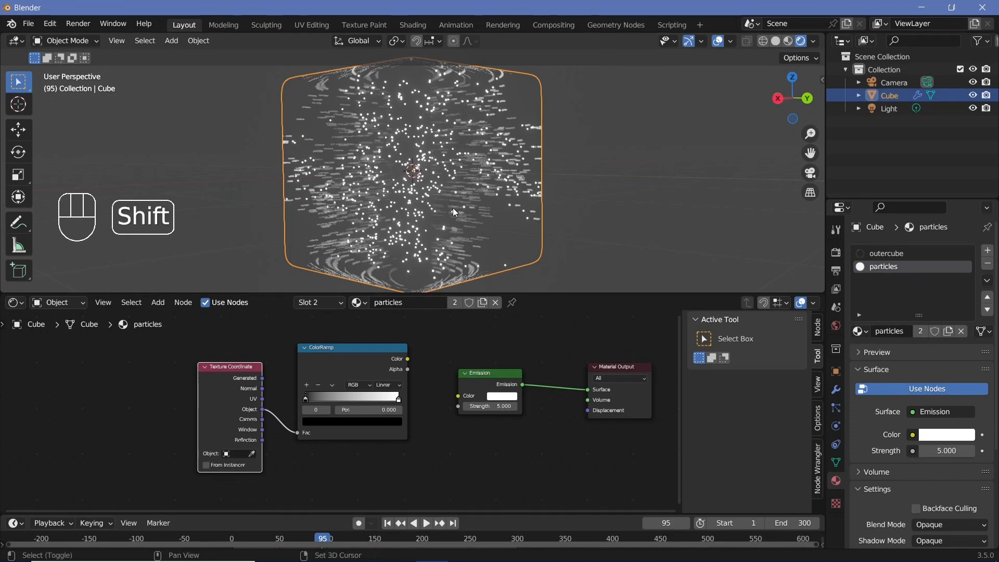
# Add an empty at the cube's centre and scale it up until its axes extend well beyond the cube
pyautogui.hotkey('shift', 'a')
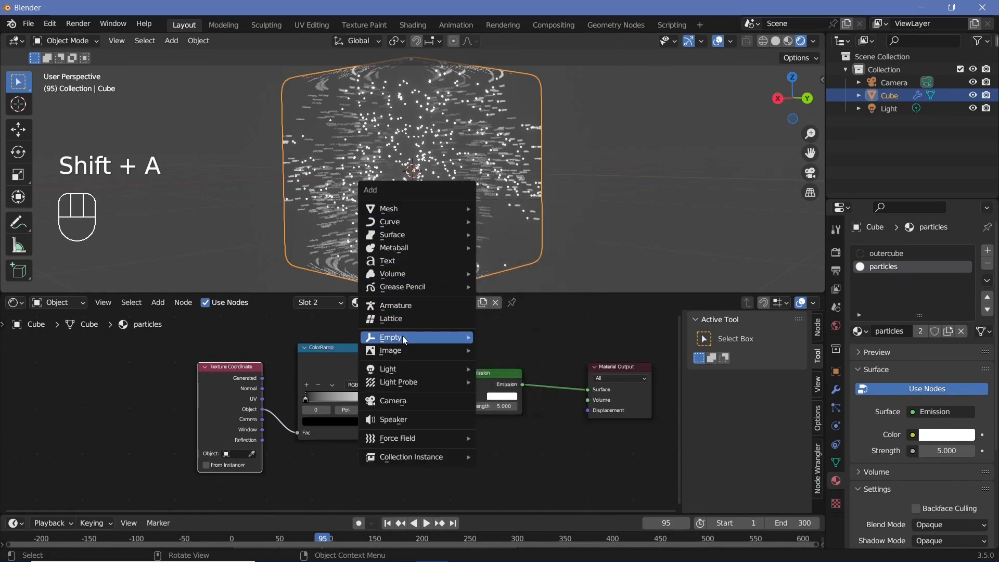
pyautogui.moveTo(402, 336)
pyautogui.click(497, 337)
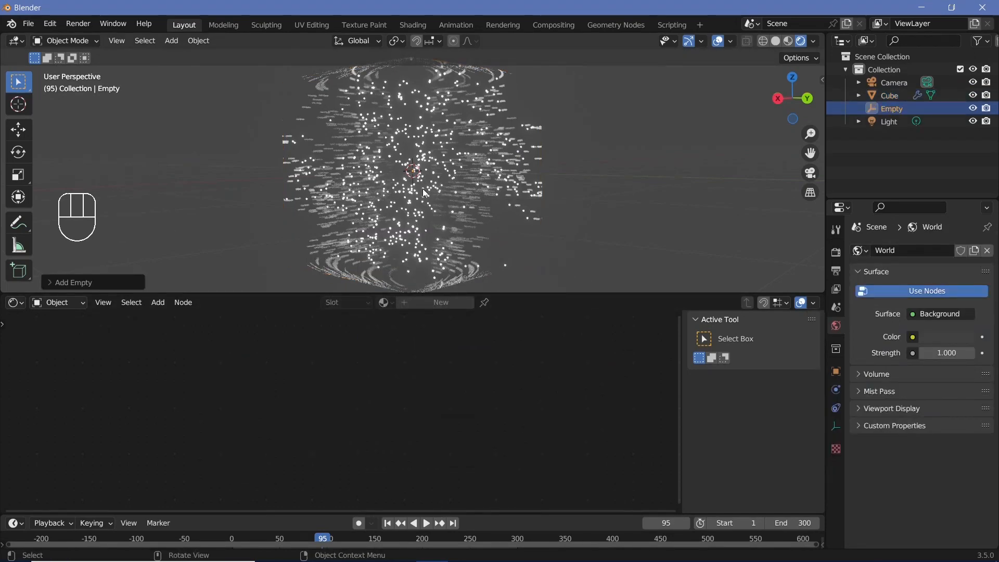
pyautogui.press('s')
pyautogui.click(629, 201)
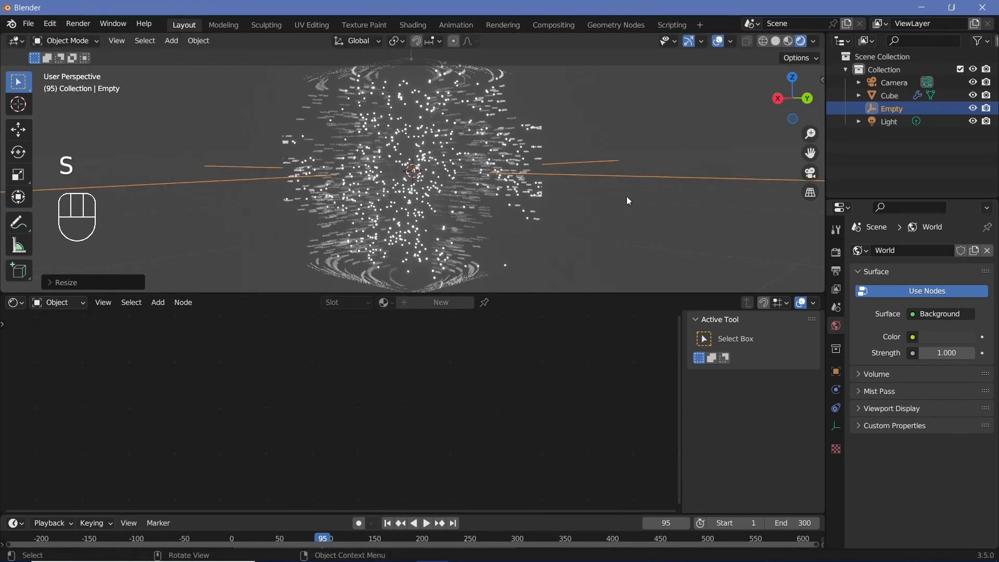
# Set the Empty as the cube material's Texture Coordinate object and connect the ColorRamp's Color output to the Emission Color
pyautogui.click(449, 207)
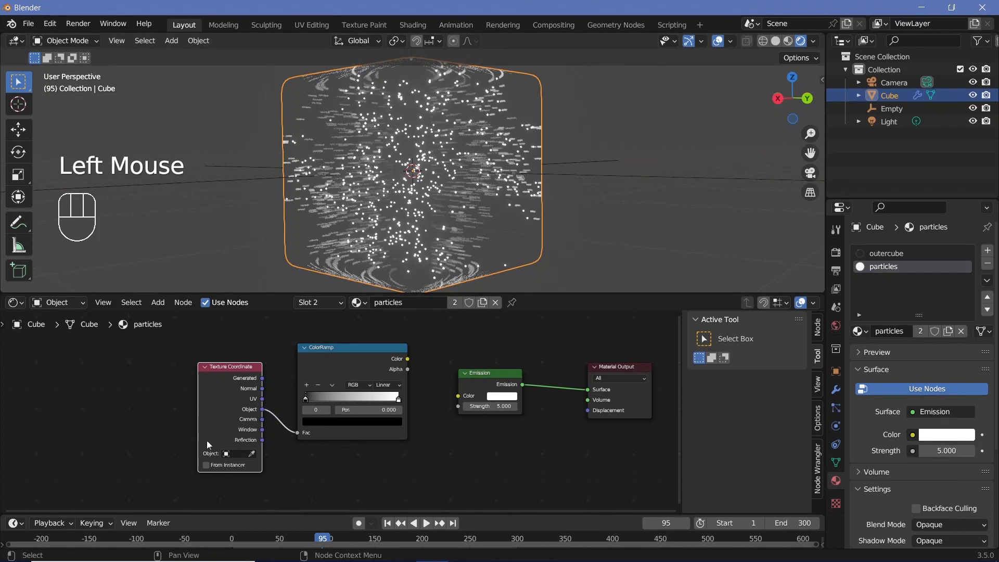
pyautogui.click(239, 454)
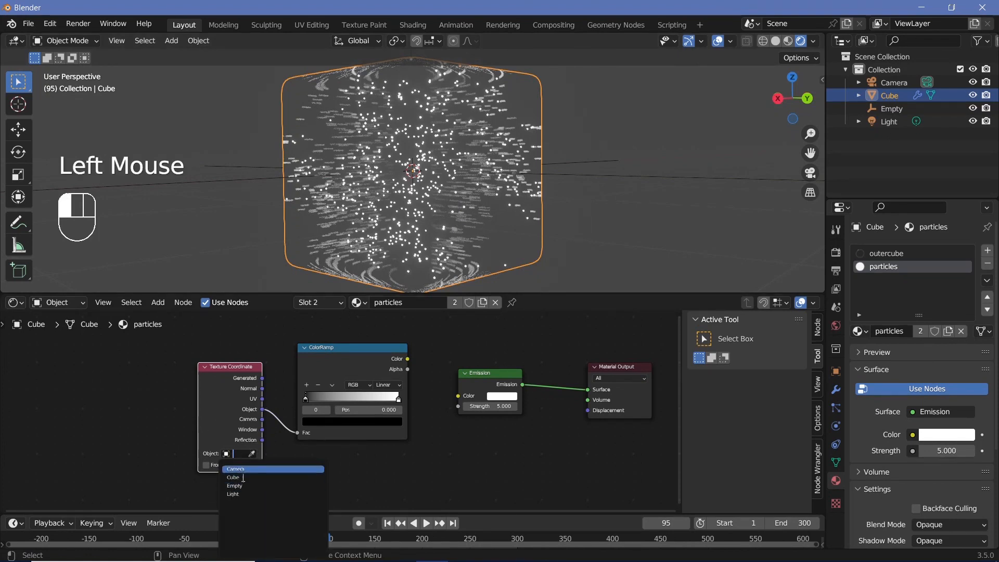
pyautogui.click(244, 486)
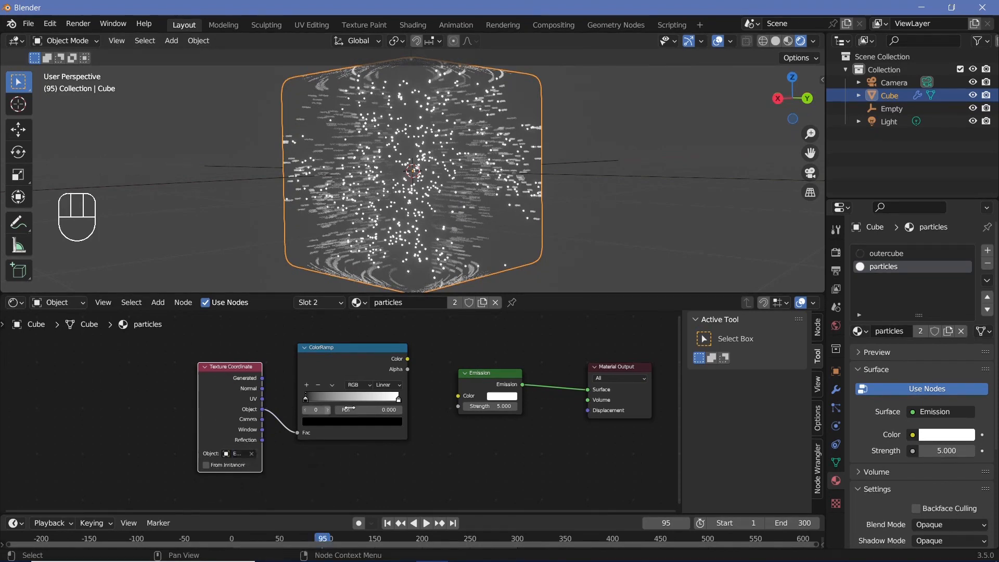
pyautogui.moveTo(409, 361); pyautogui.dragTo(464, 396)
pyautogui.moveTo(471, 190); pyautogui.dragTo(492, 196, button='middle')
pyautogui.moveTo(423, 190); pyautogui.dragTo(383, 216, button='middle')
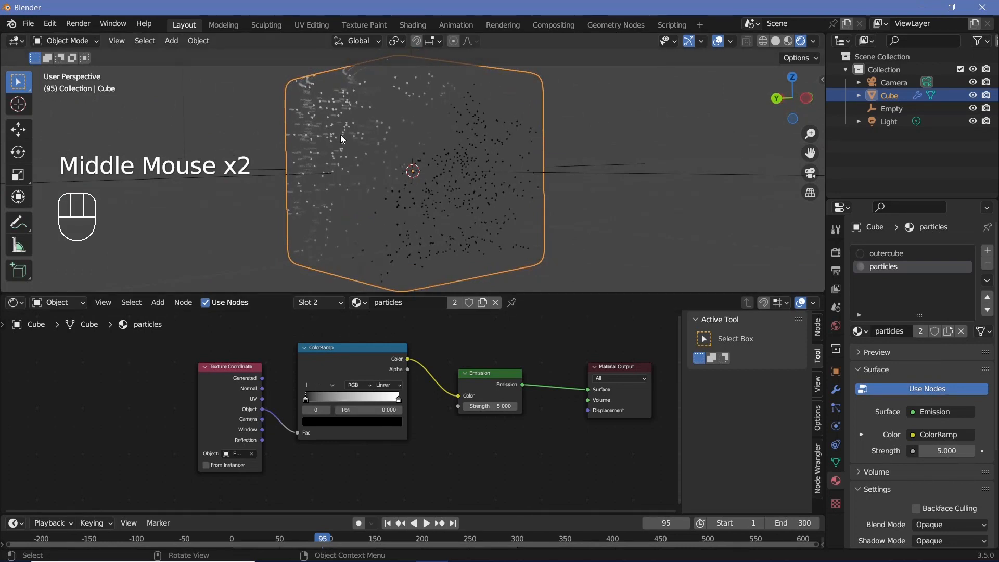
pyautogui.moveTo(342, 139); pyautogui.dragTo(342, 136, button='middle')
# Add two stops to the ColorRamp and space them at about 0.3 and 0.67
pyautogui.scroll(3, 341, 411)
pyautogui.click(309, 341)
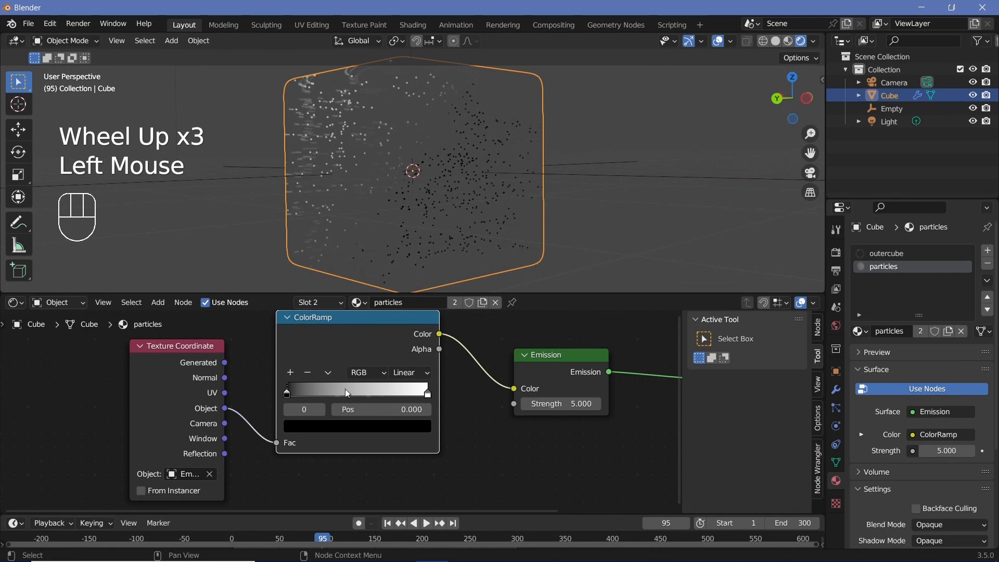
pyautogui.click(290, 373)
pyautogui.click(290, 373)
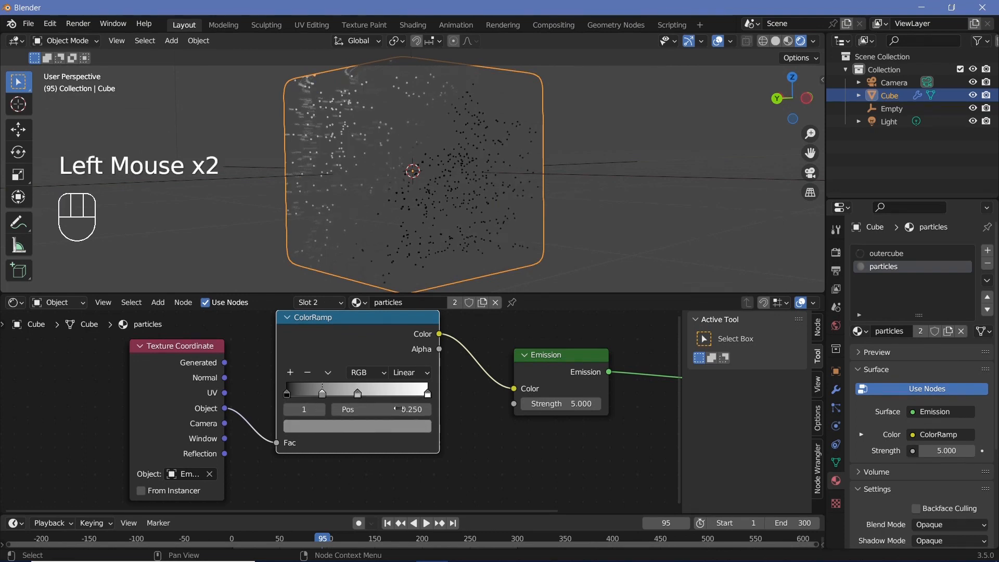
pyautogui.moveTo(358, 392); pyautogui.dragTo(337, 393)
# Color the ramp's first stop bright cyan and its second stop yellow-green with hue 0.298, saturation 1 and value 1
pyautogui.click(295, 397)
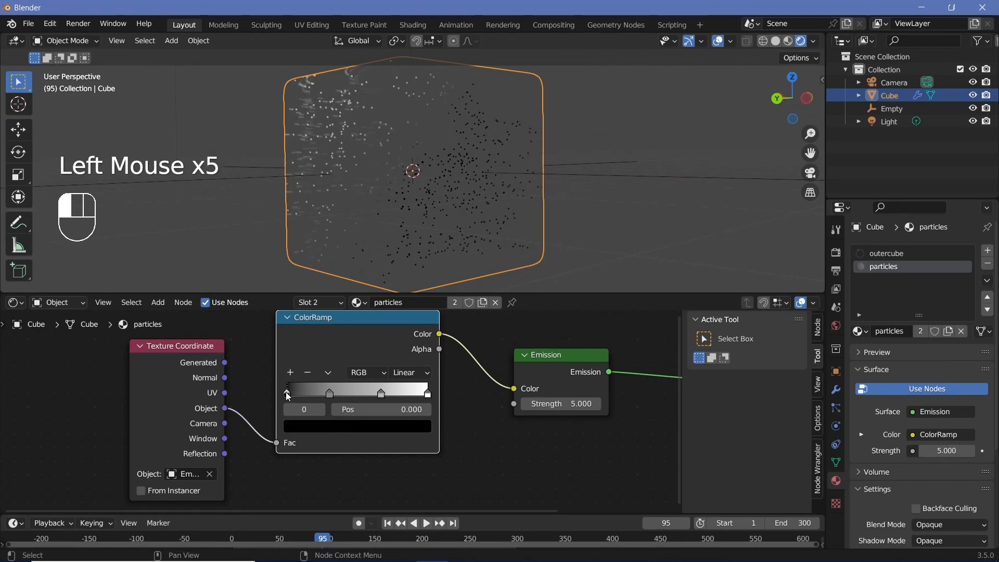
pyautogui.click(323, 431)
pyautogui.moveTo(401, 274); pyautogui.dragTo(401, 232)
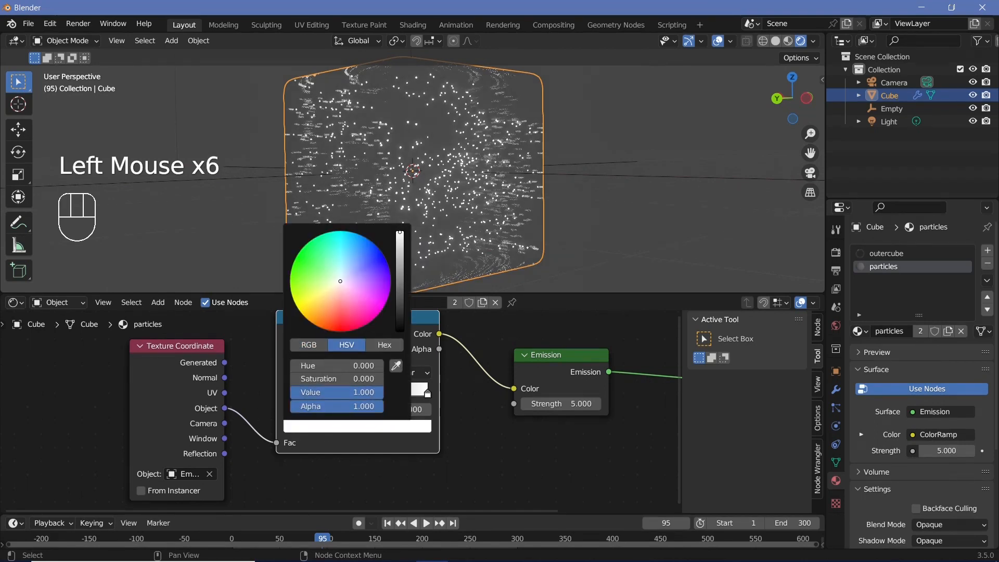
pyautogui.keyDown('ctrl'); pyautogui.moveTo(341, 251); pyautogui.dragTo(341, 230); pyautogui.keyUp('ctrl')
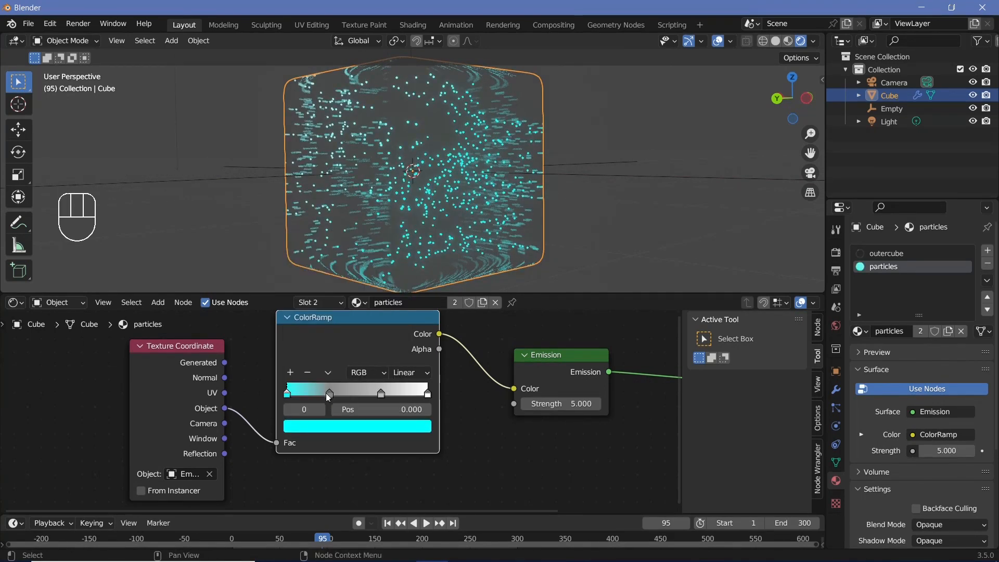
pyautogui.click(327, 393)
pyautogui.click(342, 427)
pyautogui.moveTo(400, 278); pyautogui.dragTo(400, 233)
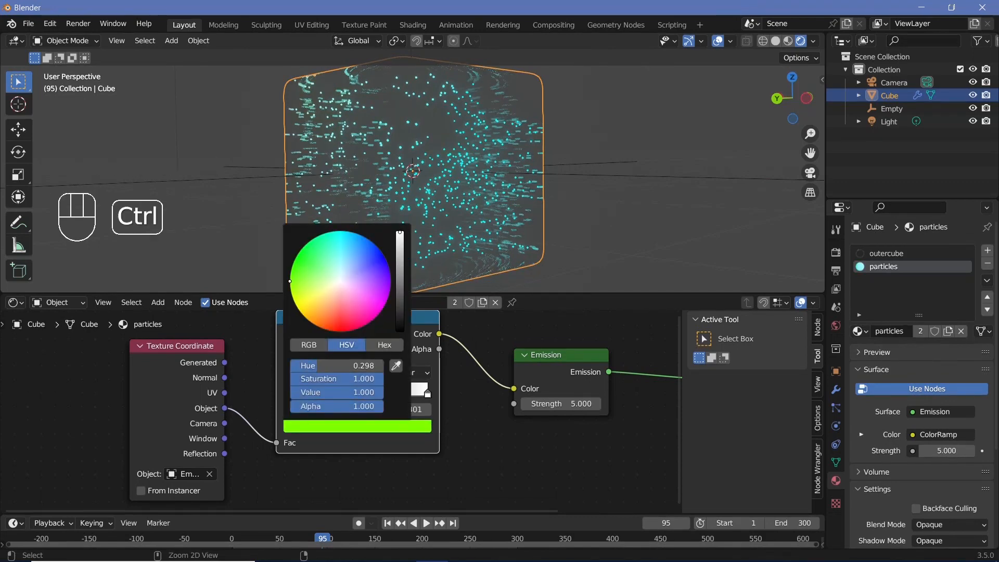
pyautogui.keyDown('ctrl'); pyautogui.moveTo(333, 281); pyautogui.dragTo(290, 281); pyautogui.keyUp('ctrl')
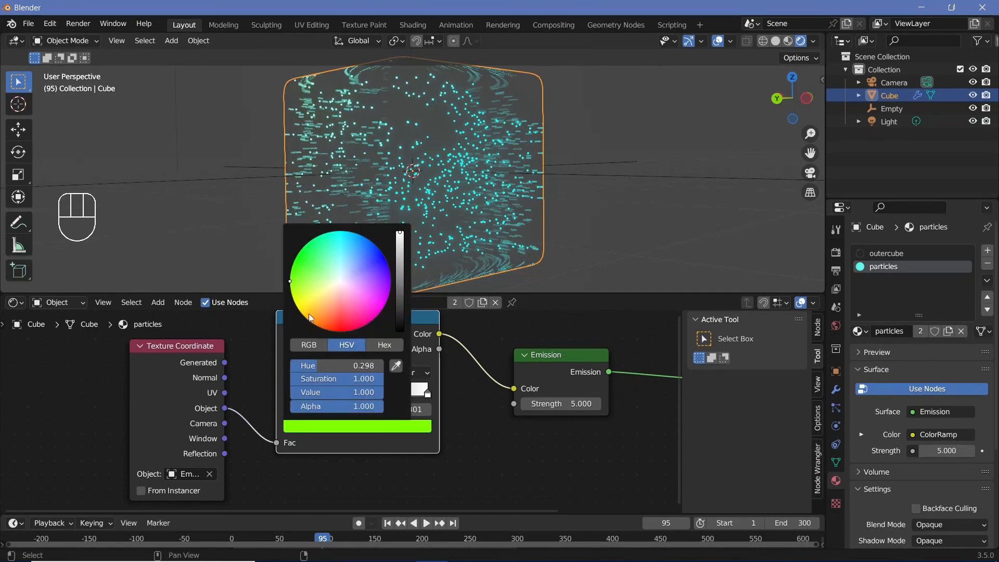
# Color the ramp's third stop pure red at full brightness and its last stop violet
pyautogui.doubleClick(387, 397)
pyautogui.click(388, 435)
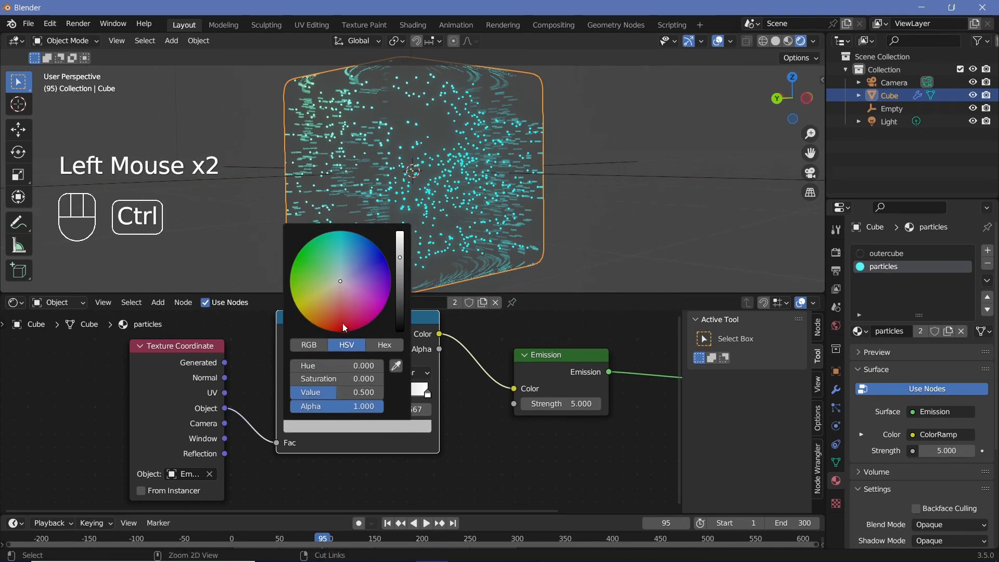
pyautogui.keyDown('ctrl'); pyautogui.moveTo(343, 323); pyautogui.dragTo(340, 331); pyautogui.keyUp('ctrl')
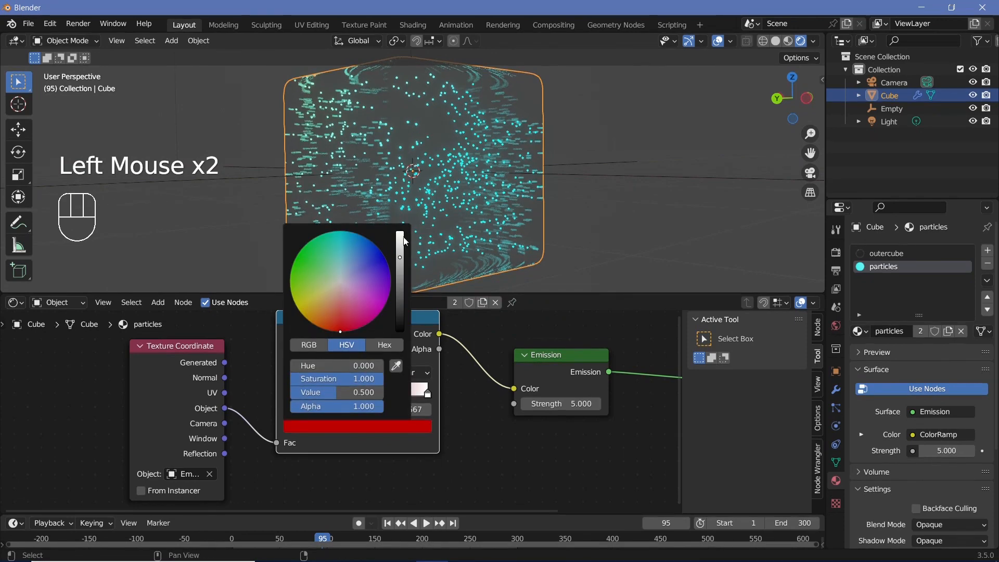
pyautogui.moveTo(405, 242); pyautogui.dragTo(401, 233)
pyautogui.click(428, 393)
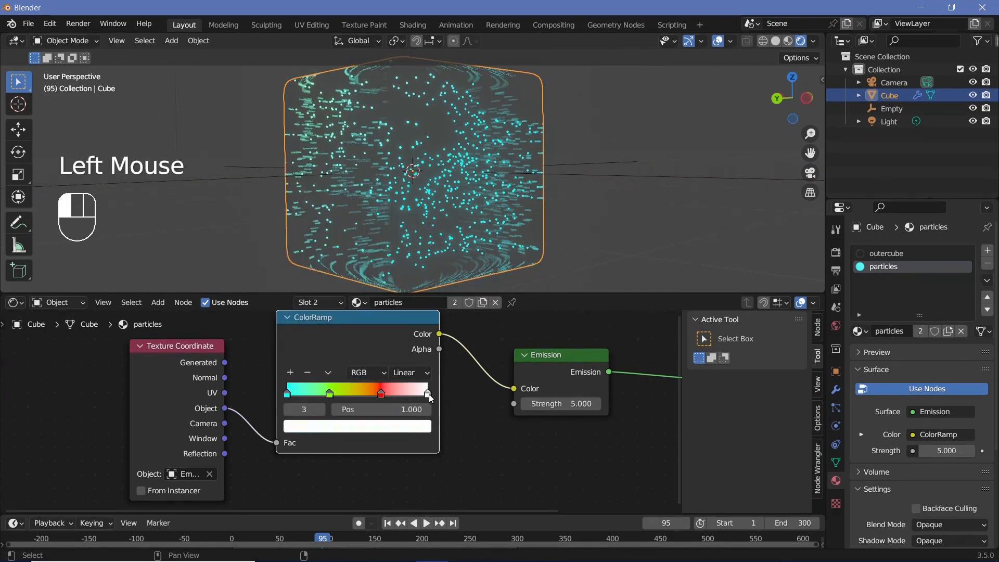
pyautogui.click(371, 430)
pyautogui.keyDown('ctrl'); pyautogui.moveTo(340, 281); pyautogui.dragTo(391, 285); pyautogui.keyUp('ctrl')
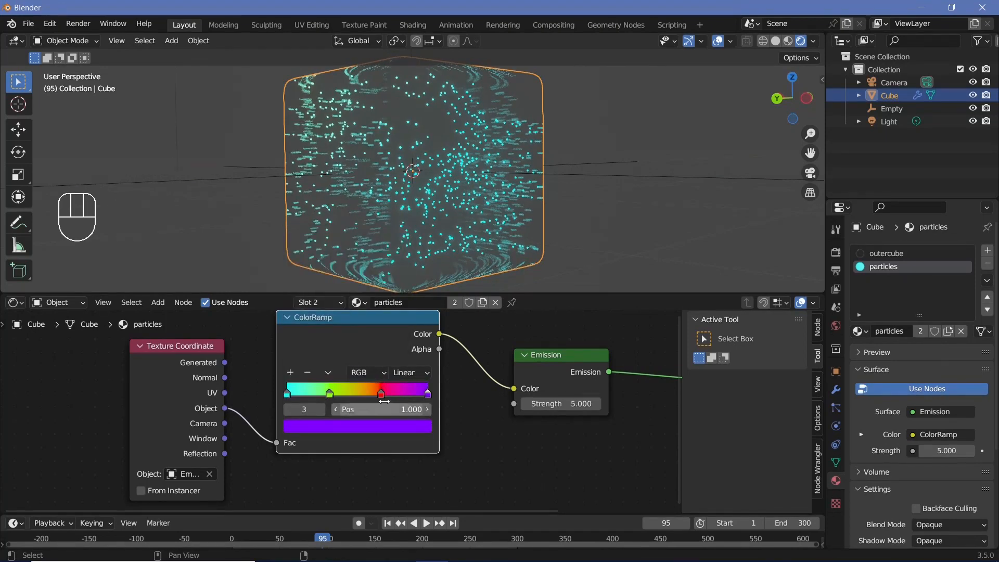
# Select the Empty in the viewport and move it to shift the color gradient across the particles
pyautogui.moveTo(444, 203); pyautogui.dragTo(576, 192, button='middle')
pyautogui.click(586, 185)
pyautogui.moveTo(473, 222); pyautogui.dragTo(413, 224, button='middle')
pyautogui.press('g')
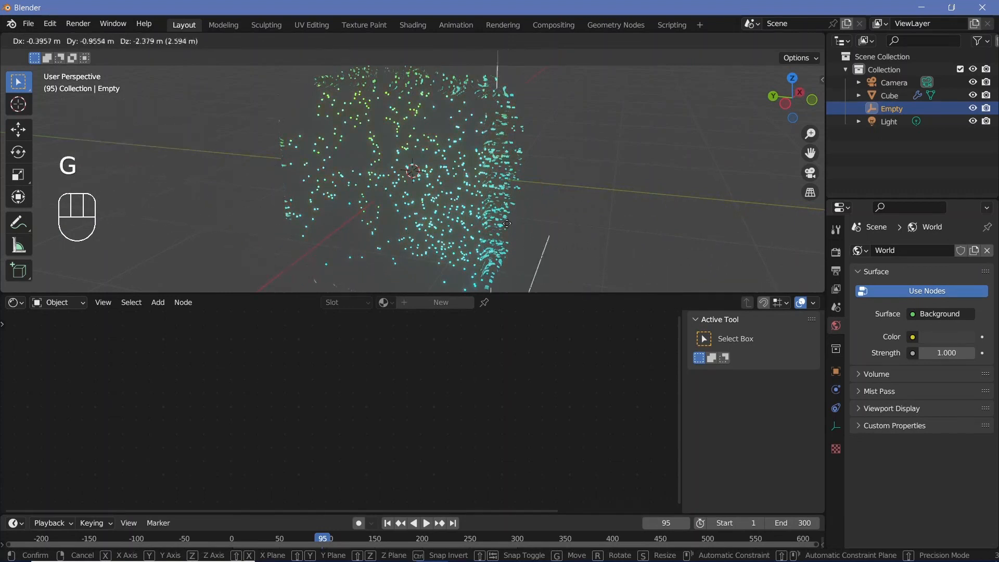
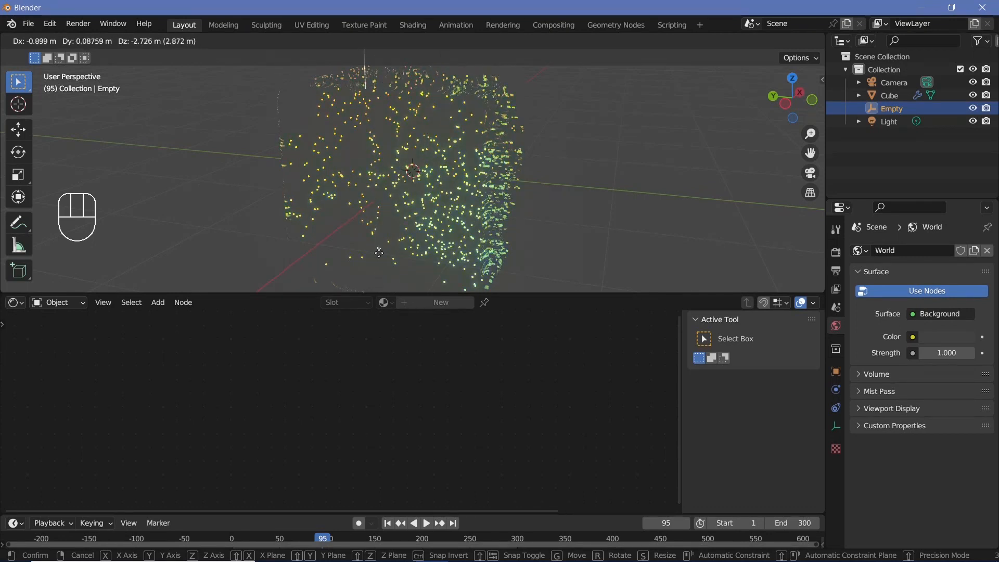
pyautogui.click(395, 96)
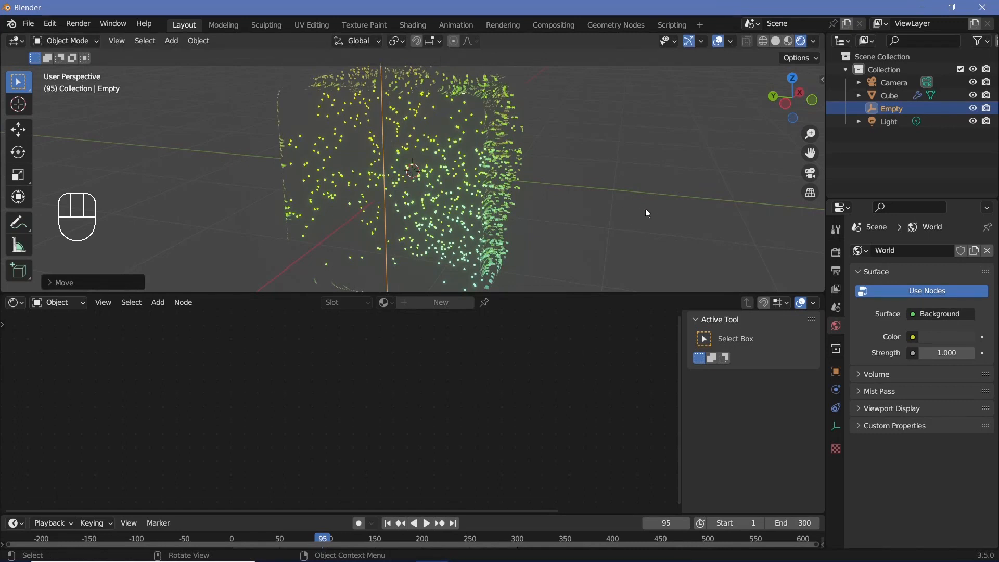
# Scale the Empty down to about half its size and reposition it to spread more gradient colors across the particles
pyautogui.press('s')
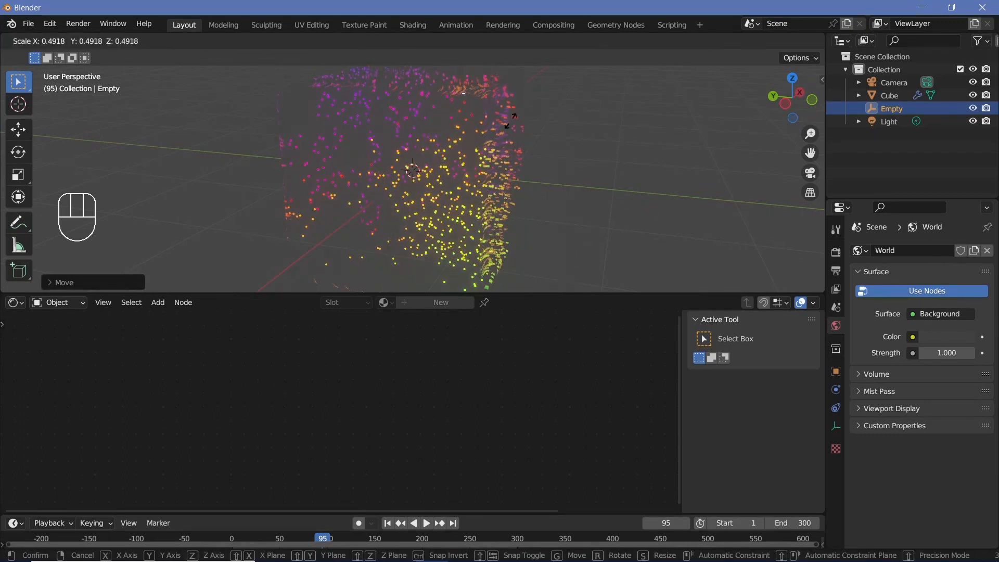
pyautogui.click(502, 204)
pyautogui.press('g')
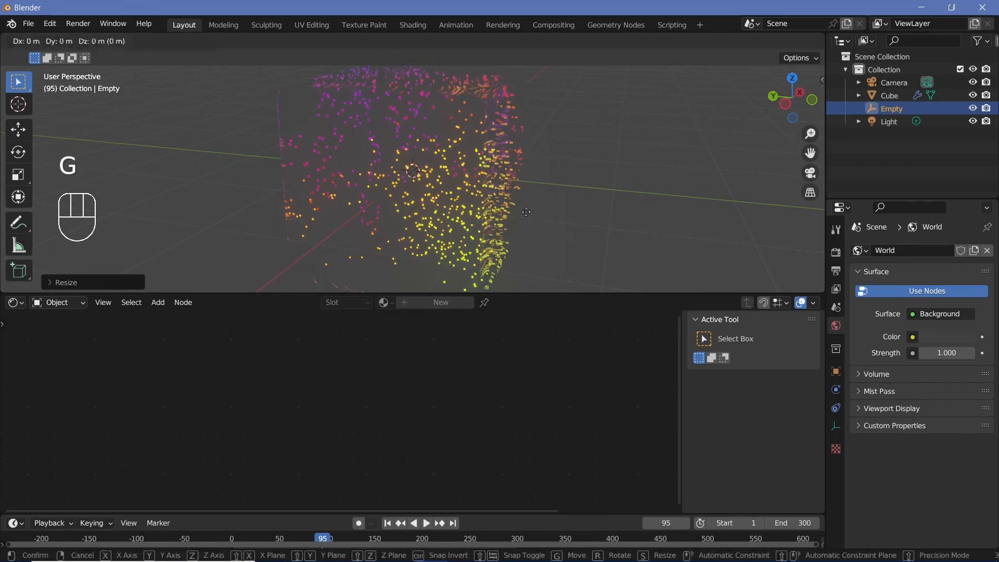
pyautogui.click(523, 111)
pyautogui.moveTo(523, 110); pyautogui.dragTo(257, 118, button='middle')
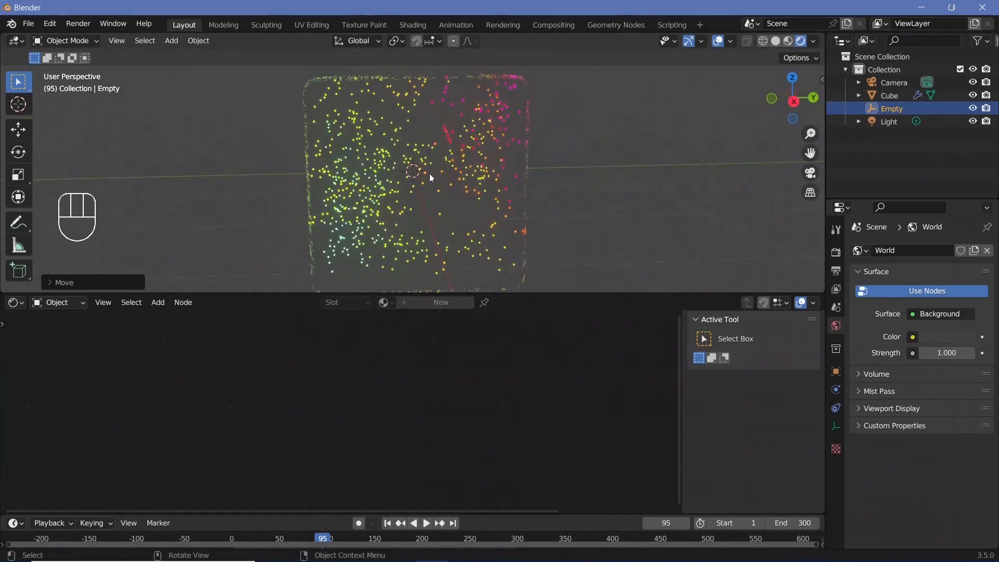
pyautogui.scroll(-3, 460, 142)
pyautogui.scroll(3, 447, 160)
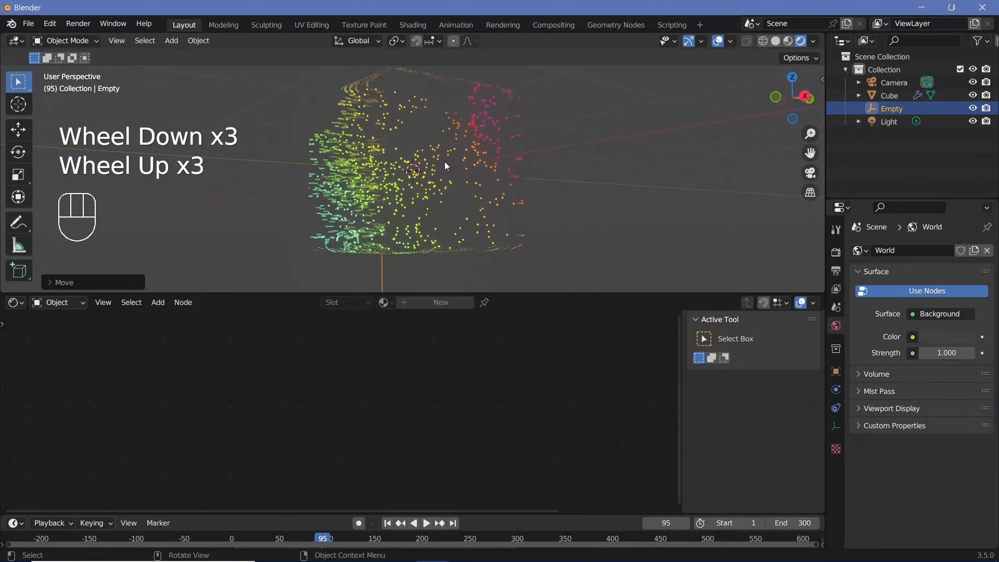
# Select the cube and set the Emission strength of its particles material to 10
pyautogui.click(448, 180)
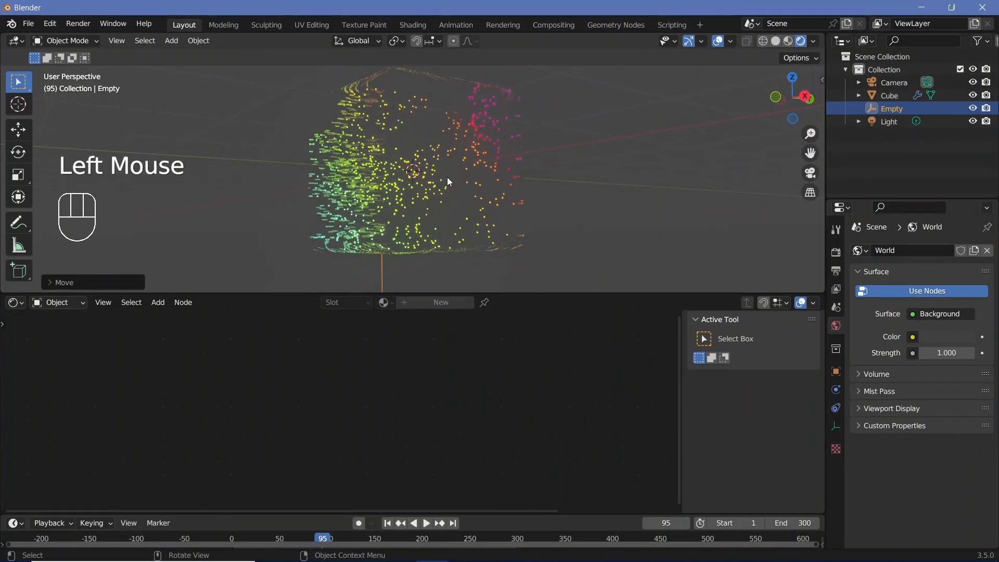
pyautogui.moveTo(447, 170); pyautogui.dragTo(442, 167, button='middle')
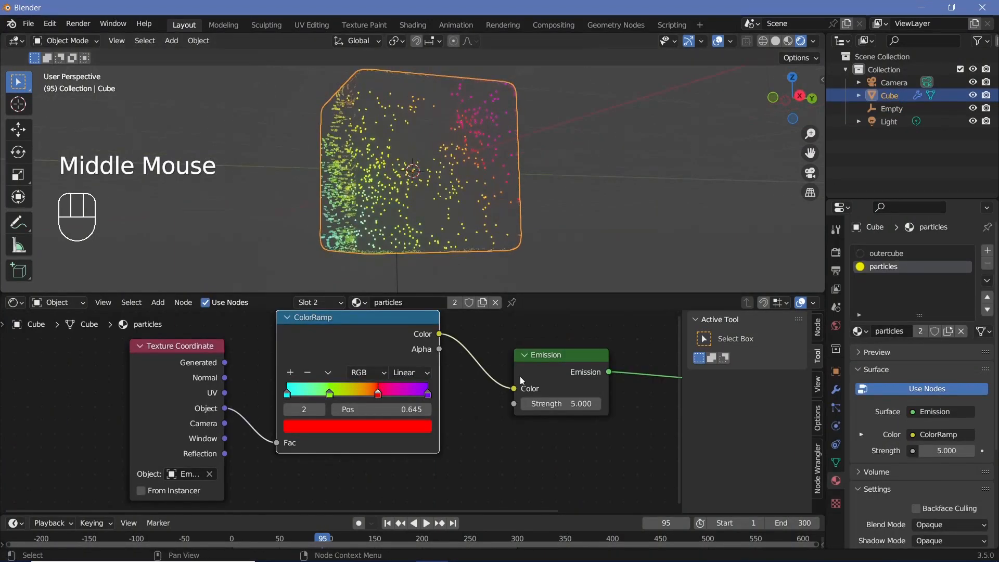
pyautogui.click(552, 409)
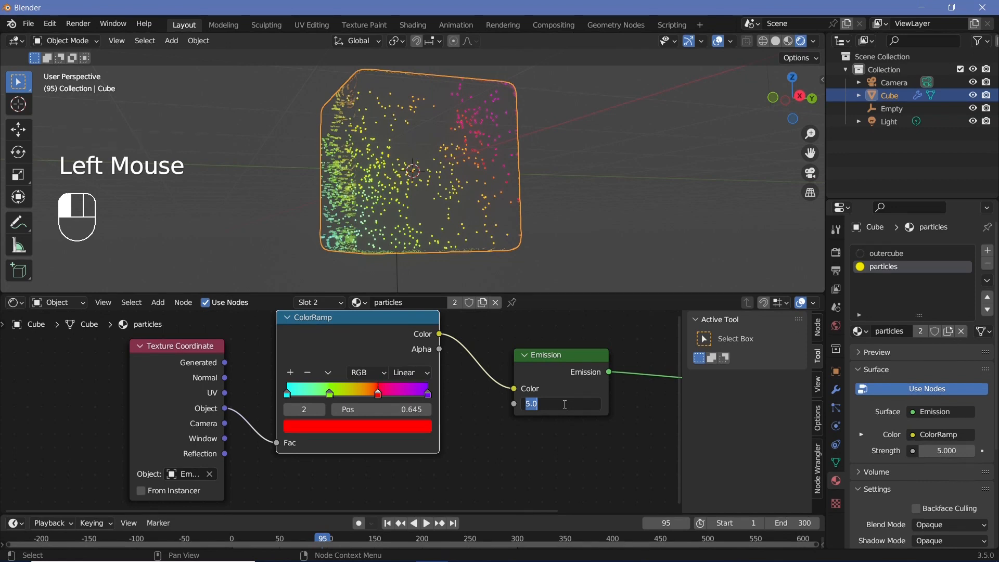
pyautogui.press('Return')
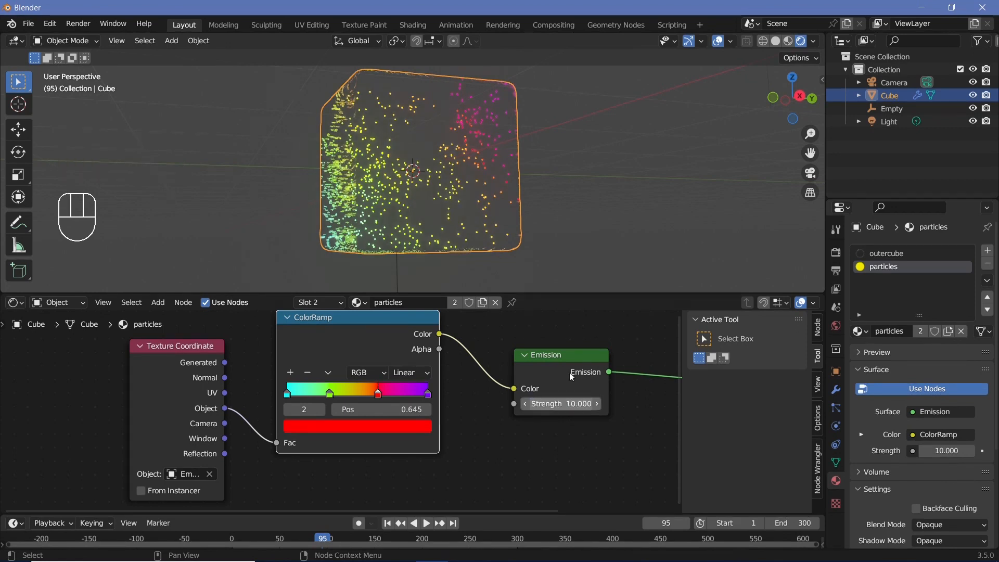
# Insert a Hue Saturation Value node between the ColorRamp and Emission nodes and set its Saturation to 0.95
pyautogui.moveTo(85, 351); pyautogui.dragTo(262, 409)
pyautogui.moveTo(322, 354); pyautogui.dragTo(242, 360)
pyautogui.hotkey('shift', 'a')
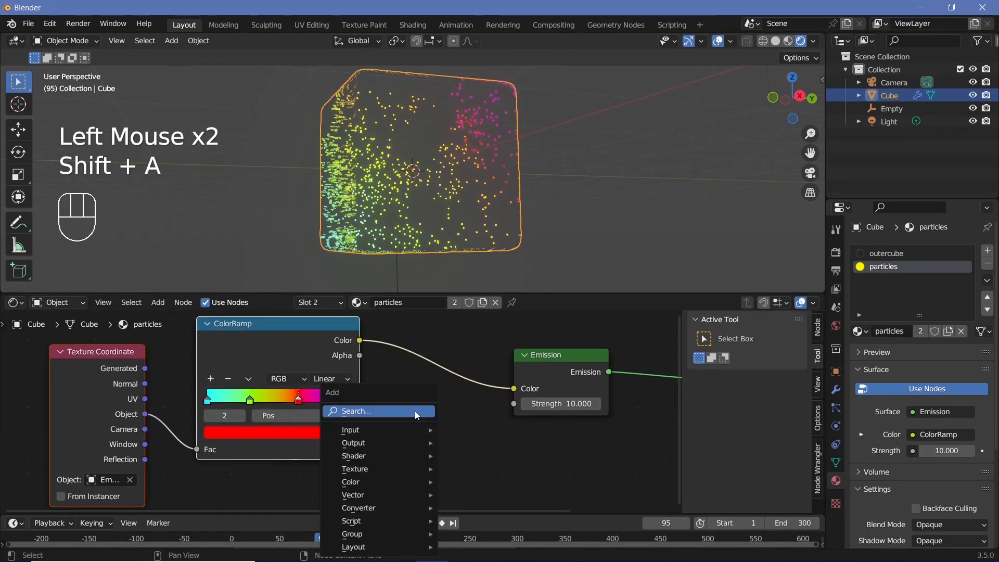
pyautogui.click(417, 415)
pyautogui.write('hue')
pyautogui.press('Return')
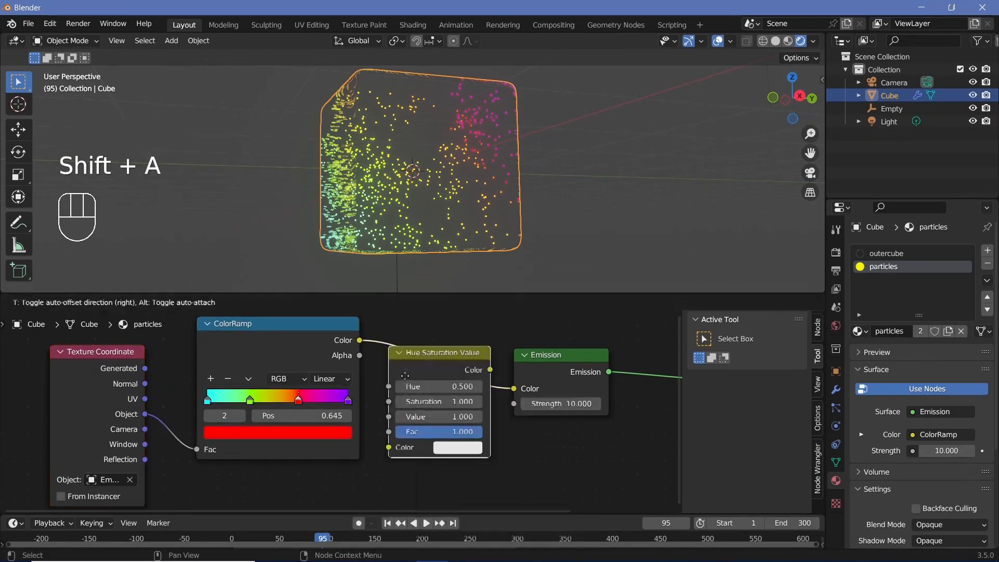
pyautogui.click(425, 403)
pyautogui.click(452, 401)
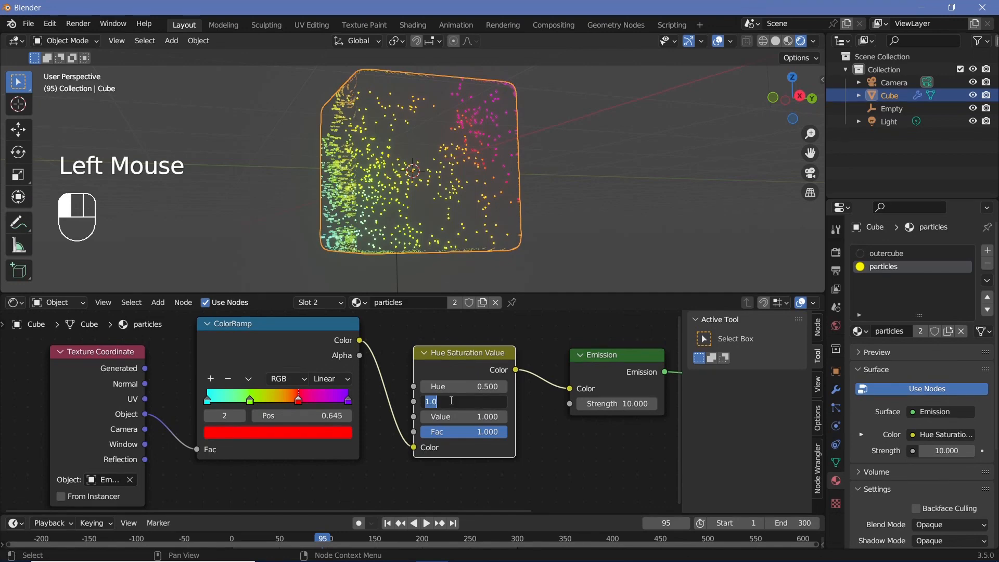
pyautogui.write('0.95')
pyautogui.press('Return')
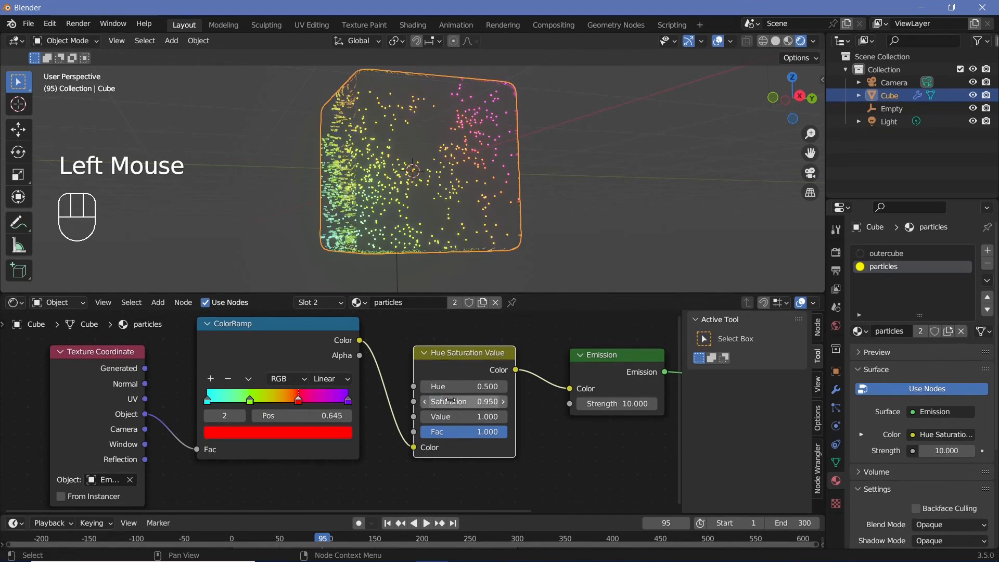
# Set the cube's rotation to 45° on the X, Y and Z axes
pyautogui.moveTo(460, 175); pyautogui.dragTo(442, 196, button='middle')
pyautogui.scroll(-2, 381, 348)
pyautogui.scroll(-4, 489, 126)
pyautogui.scroll(-2, 468, 136)
pyautogui.scroll(4, 442, 201)
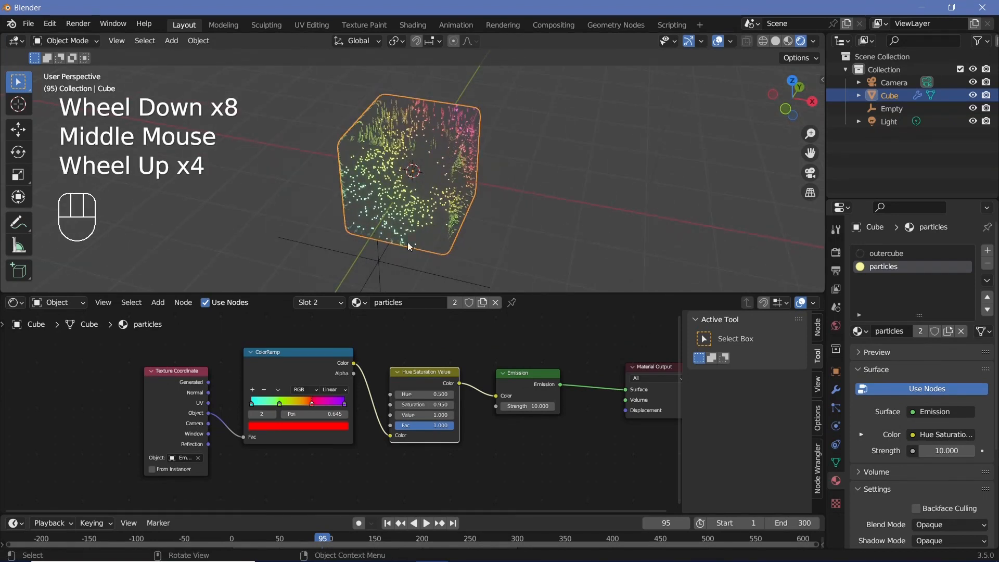
pyautogui.click(443, 206)
pyautogui.moveTo(467, 195); pyautogui.dragTo(414, 205, button='middle')
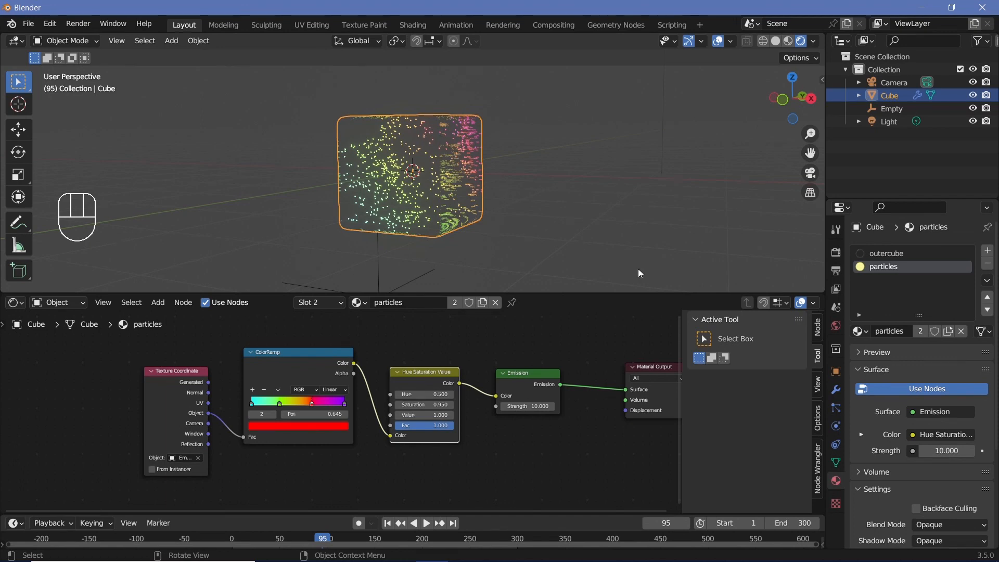
pyautogui.click(836, 375)
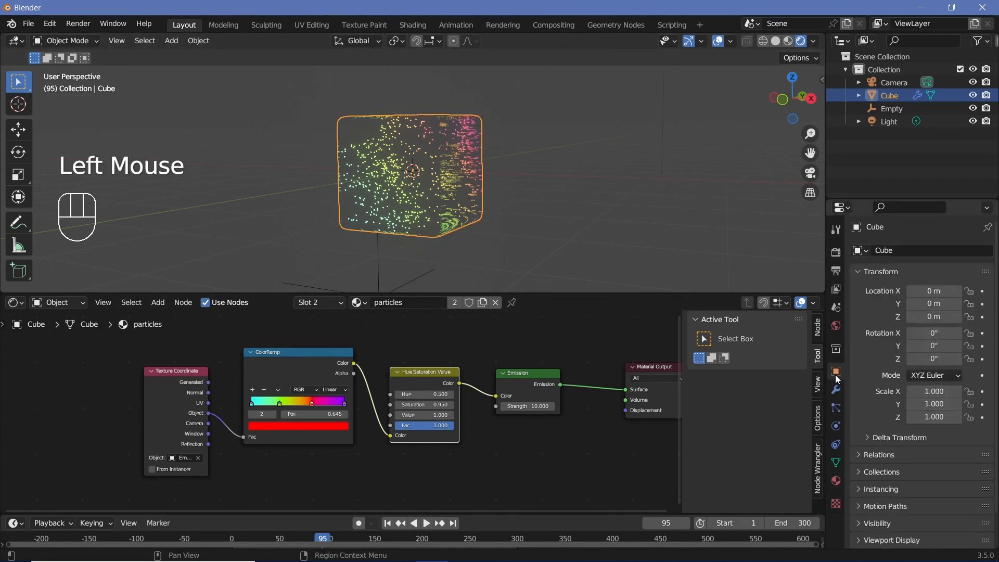
pyautogui.click(935, 333)
pyautogui.click(922, 343)
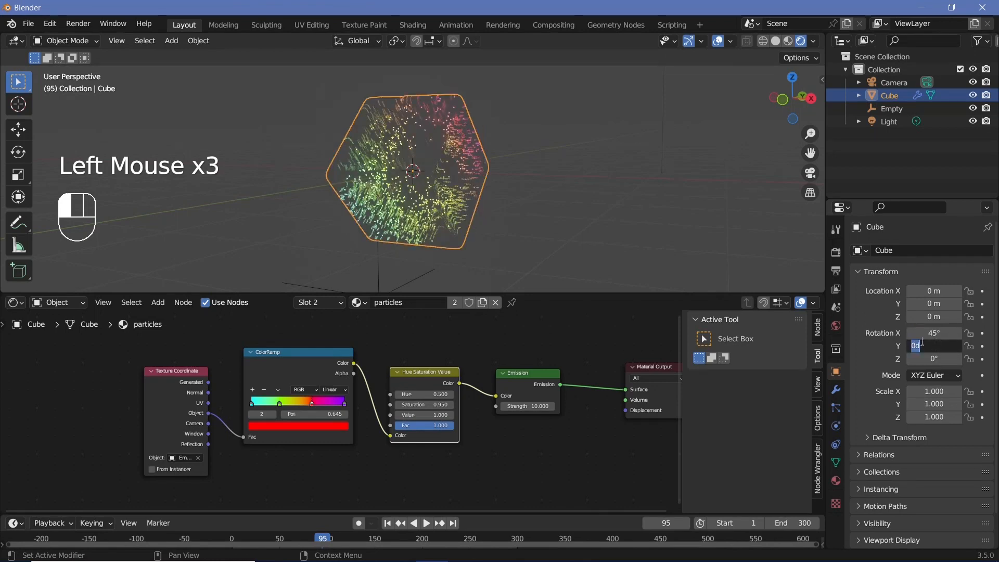
pyautogui.click(875, 355)
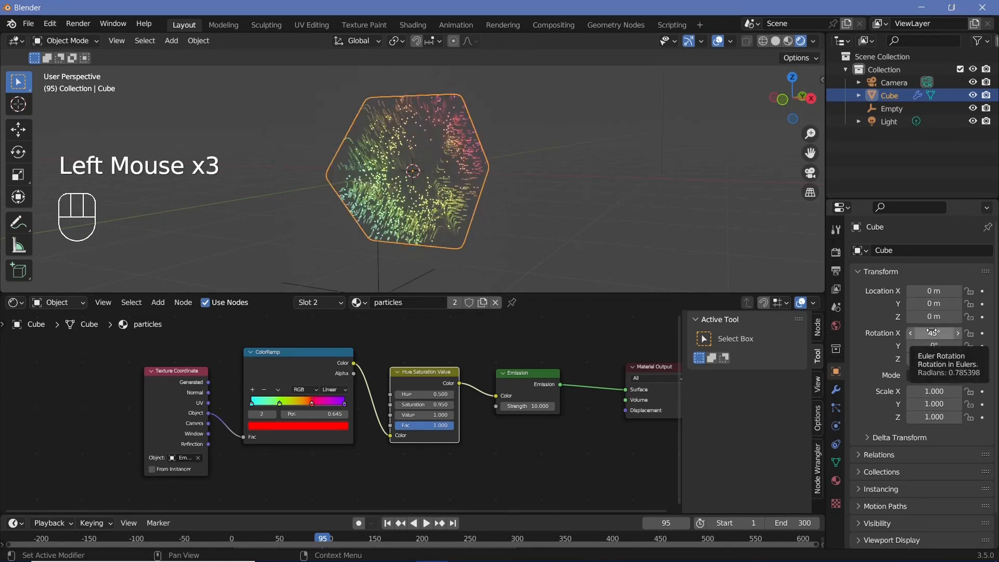
pyautogui.keyDown('shift'); pyautogui.moveTo(932, 331); pyautogui.dragTo(932, 358); pyautogui.keyUp('shift')
pyautogui.press('Return')
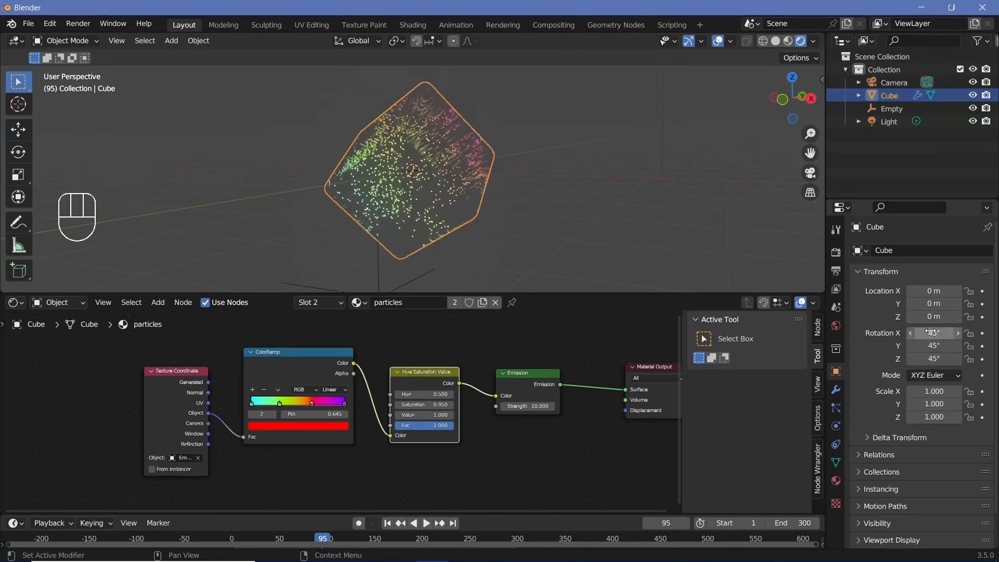
# Add a plane mesh and scale it up to about 6.1
pyautogui.moveTo(326, 174); pyautogui.dragTo(419, 233, button='middle')
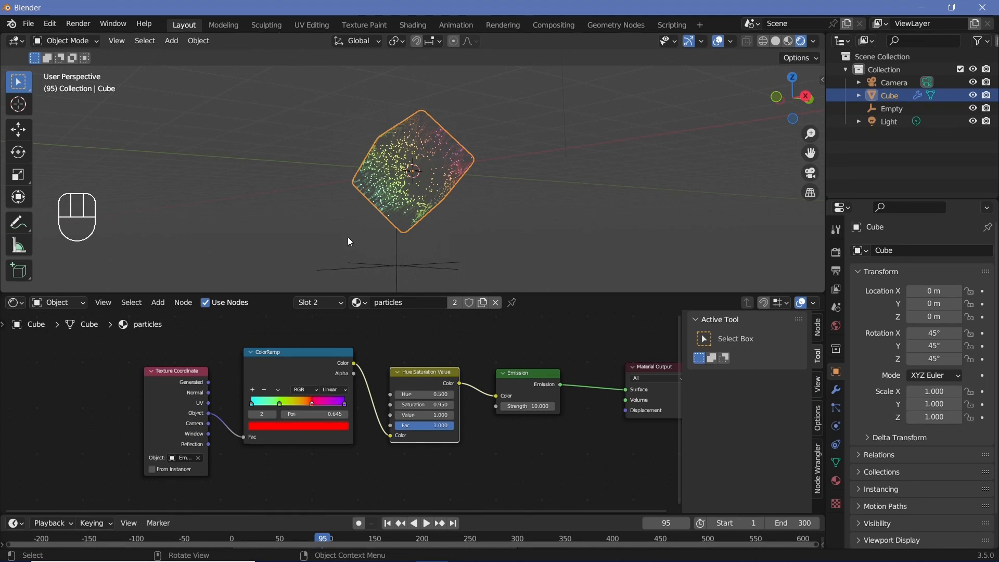
pyautogui.hotkey('shift', 'a')
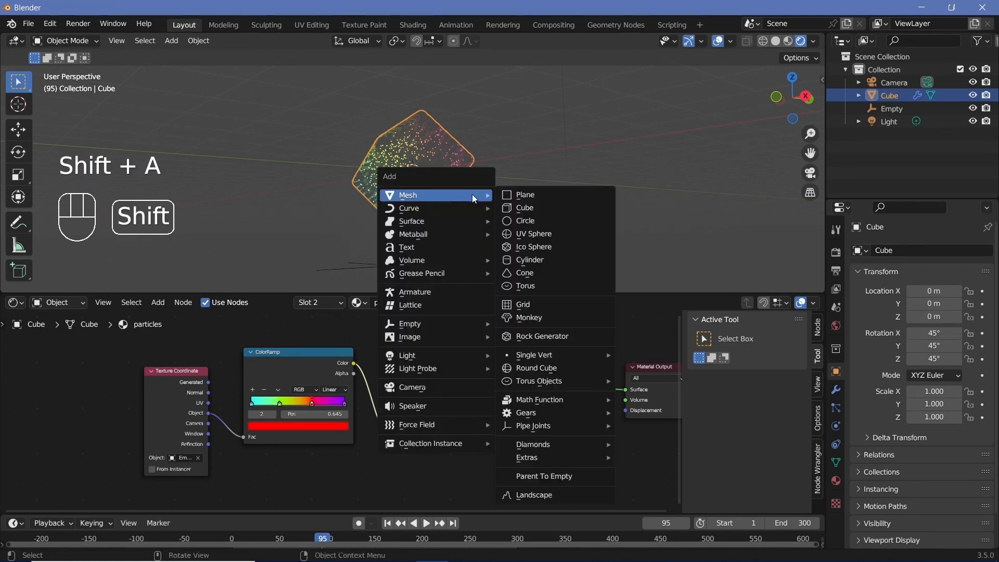
pyautogui.click(538, 198)
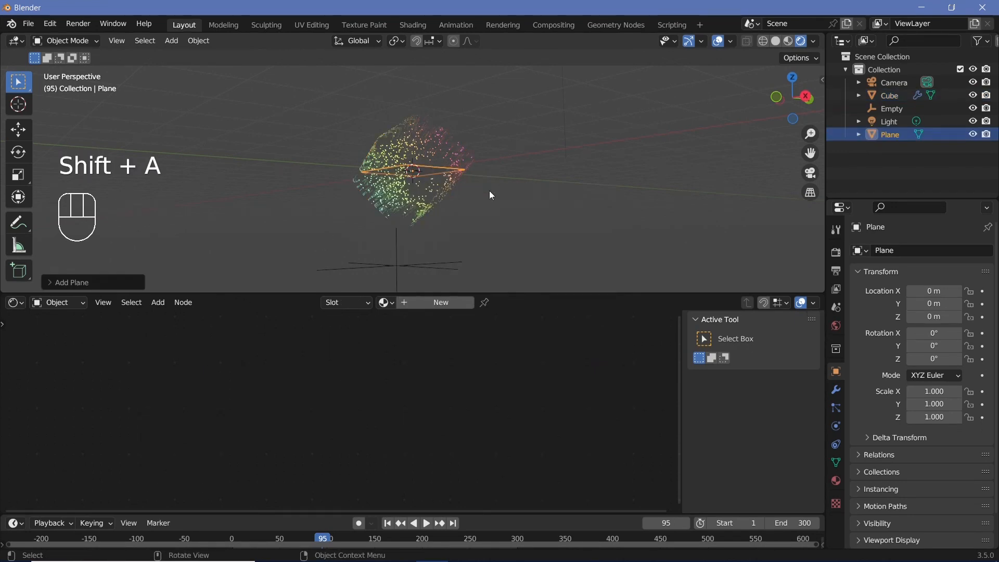
pyautogui.press('s')
pyautogui.click(453, 205)
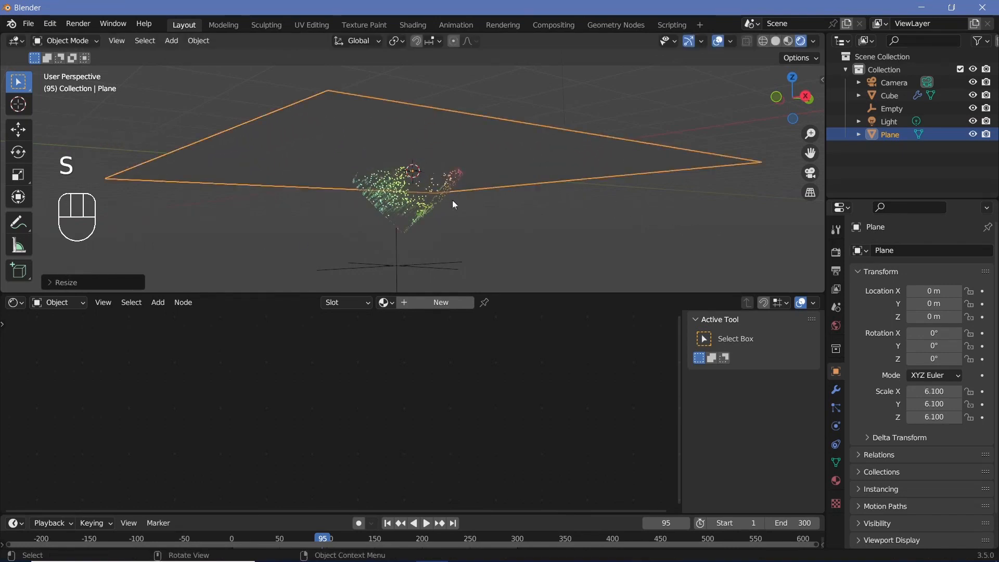
# Move the plane straight down along Z to -2 m, beneath the cube
pyautogui.press('g')
pyautogui.press('z')
pyautogui.click(467, 280)
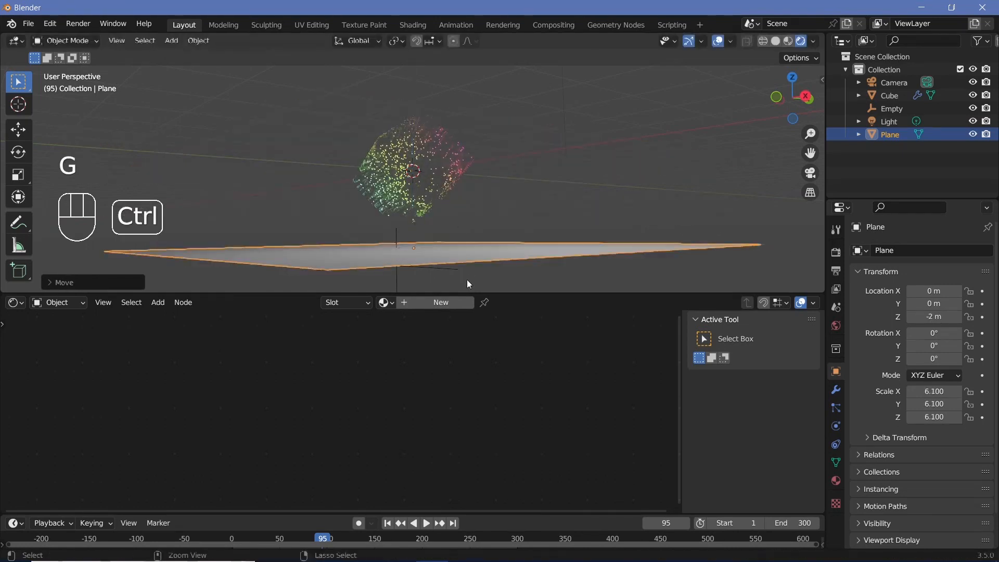
# Add an Arrows empty at the cube's center and scale it up to about 2.6
pyautogui.scroll(-1, 486, 205)
pyautogui.moveTo(486, 205); pyautogui.dragTo(457, 232, button='middle')
pyautogui.scroll(2, 457, 232)
pyautogui.hotkey('shift', 'a')
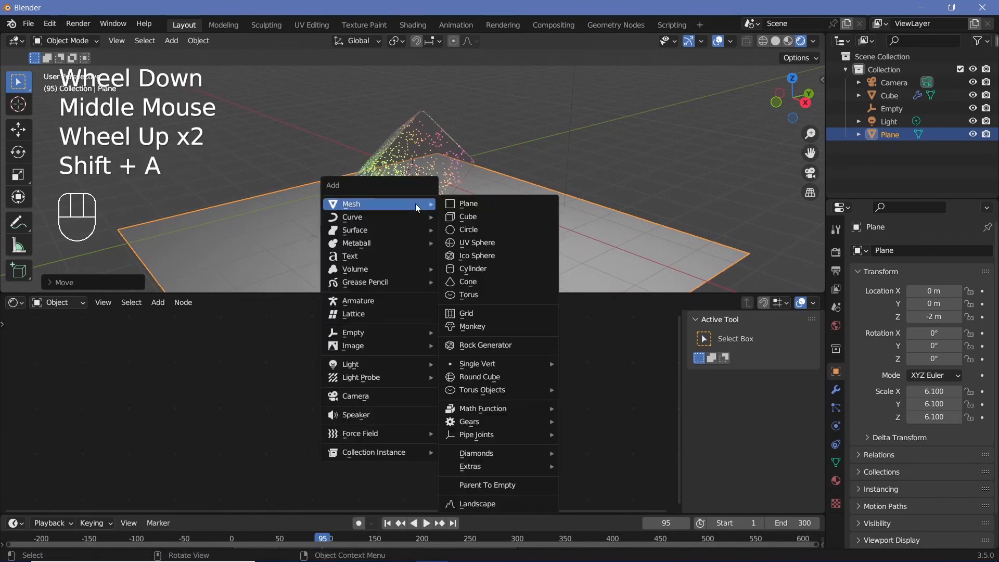
pyautogui.moveTo(371, 332)
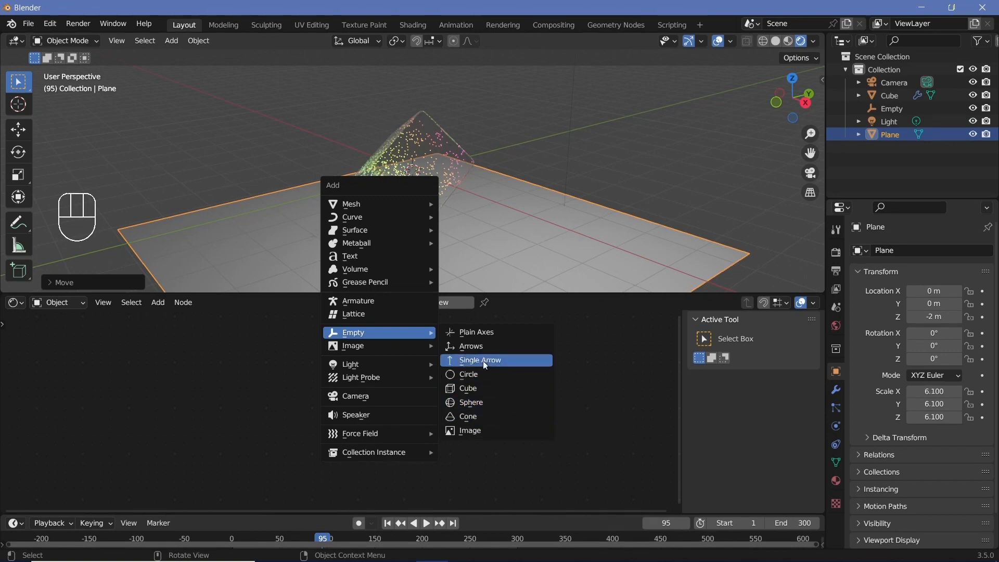
pyautogui.click(485, 346)
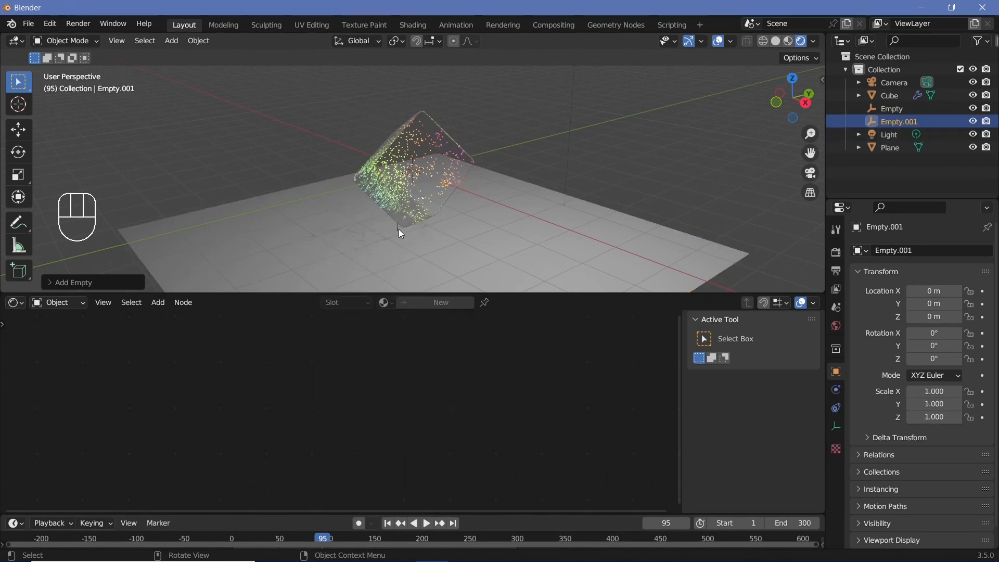
pyautogui.press('s')
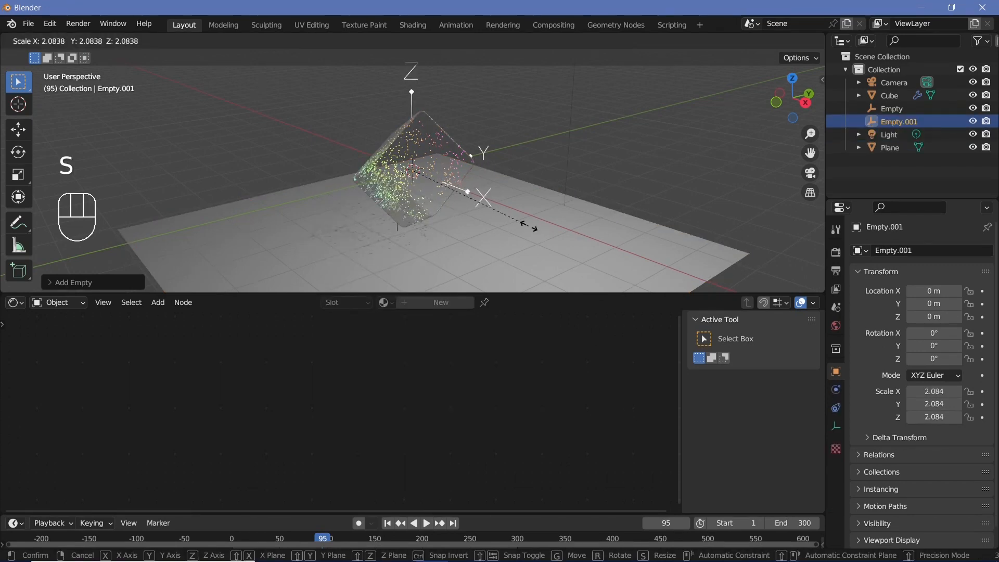
pyautogui.click(526, 224)
# Select the camera and switch the viewport to the camera view with the whole frame visible
pyautogui.scroll(-2, 434, 217)
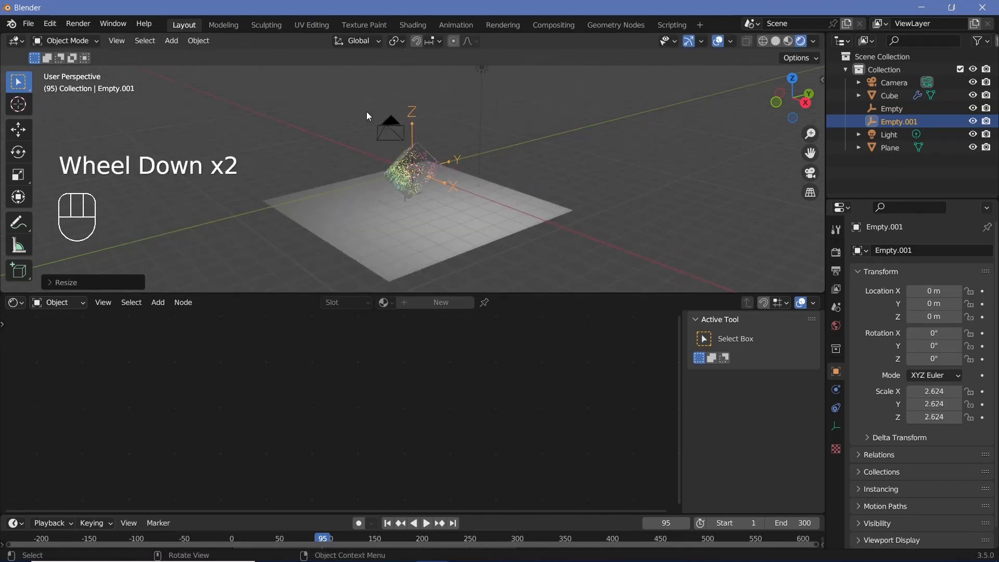
pyautogui.click(389, 128)
pyautogui.press('KP_0')
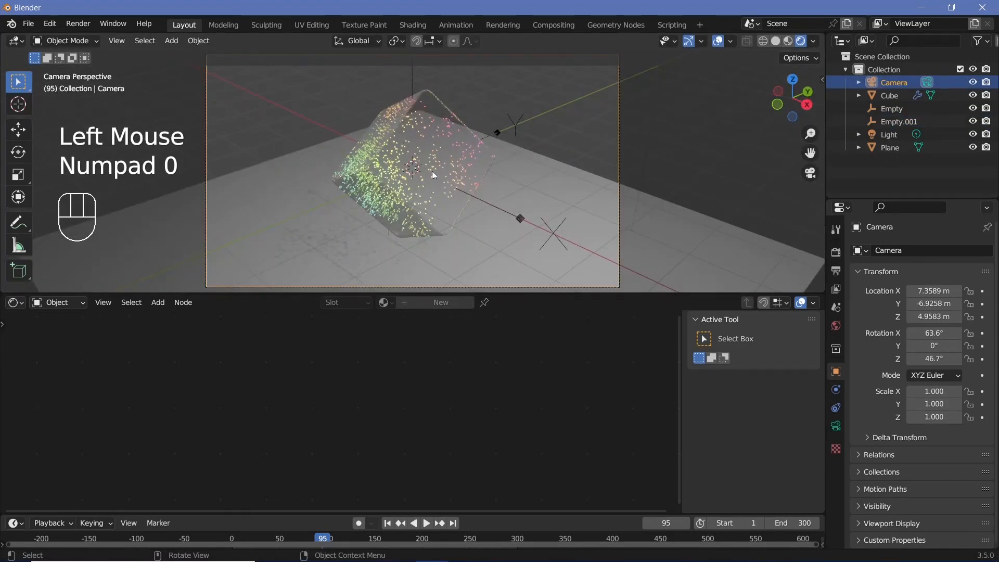
pyautogui.scroll(-2, 451, 182)
pyautogui.scroll(1, 451, 184)
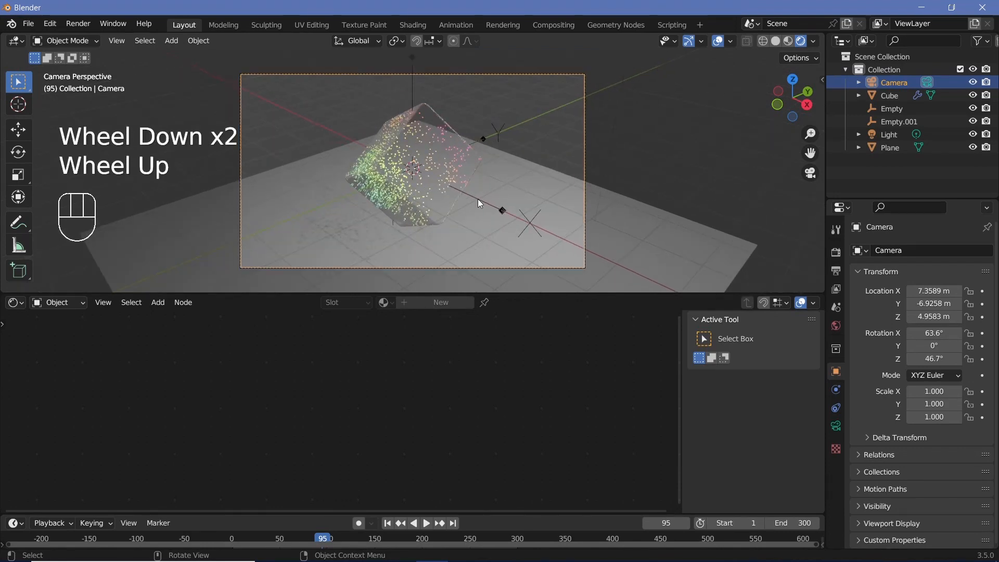
# Set the transform orientation to Local and move the camera about 1.85 m toward the cube along its local Z axis
pyautogui.click(363, 42)
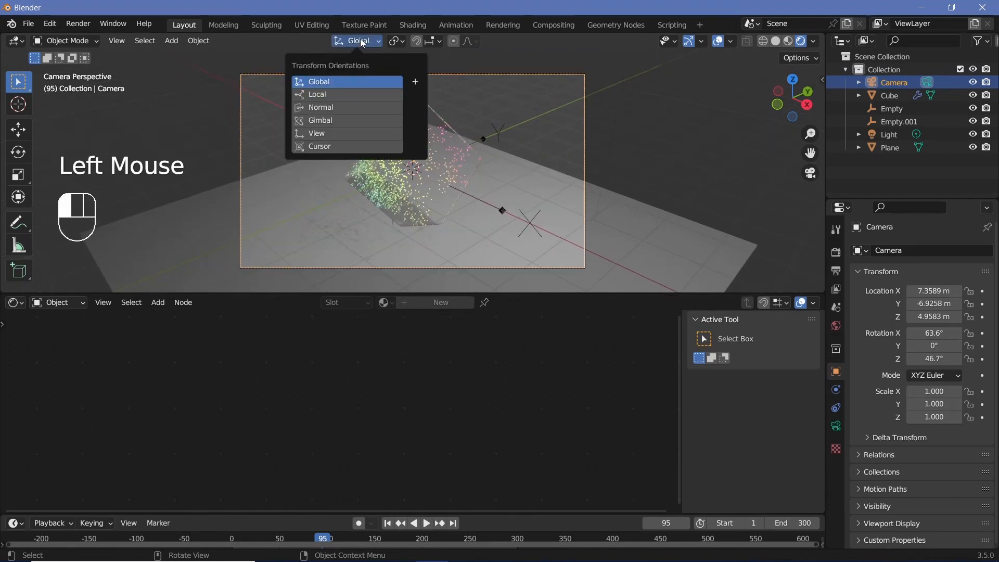
pyautogui.click(333, 93)
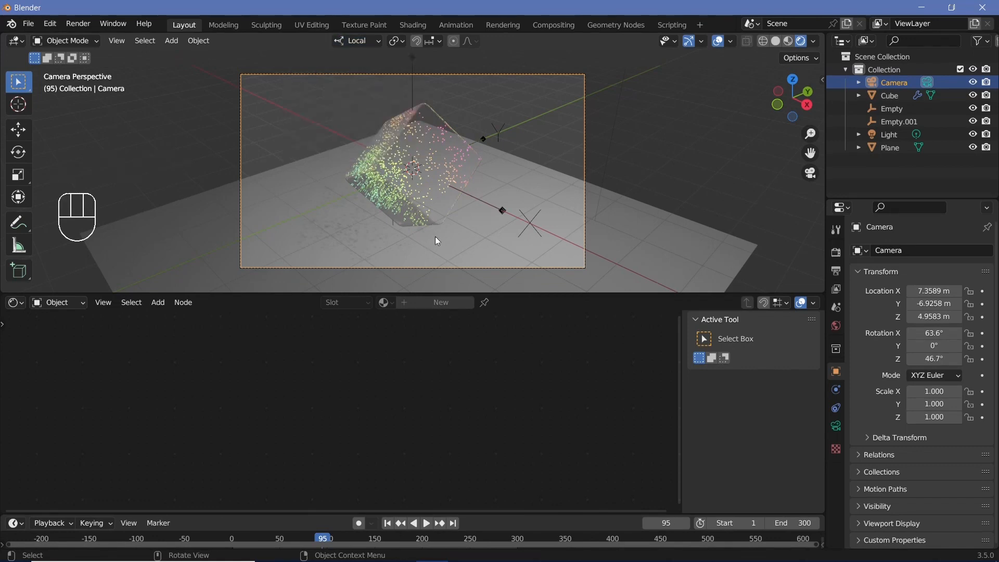
pyautogui.press('g')
pyautogui.press('z')
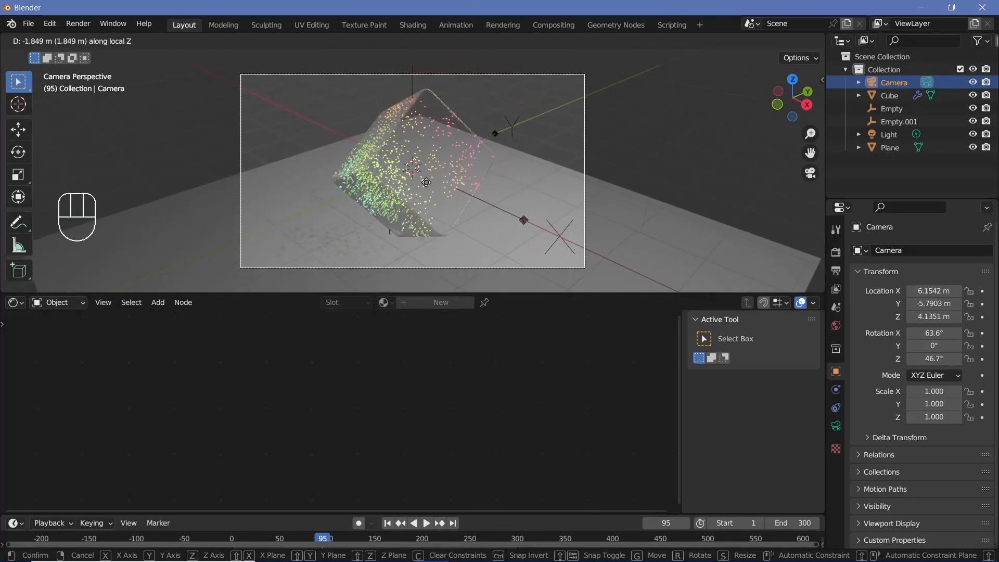
pyautogui.click(426, 182)
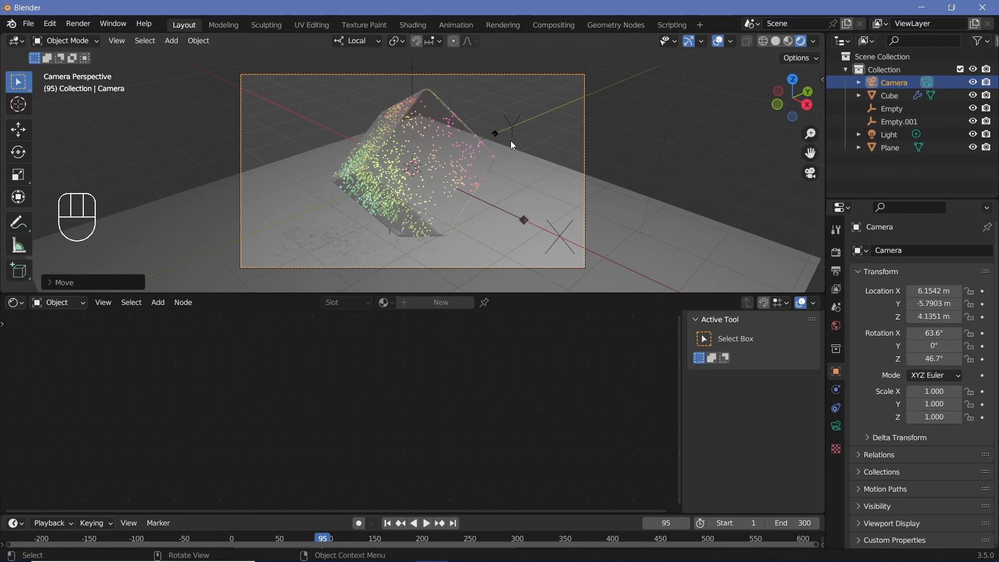
pyautogui.press('shift')
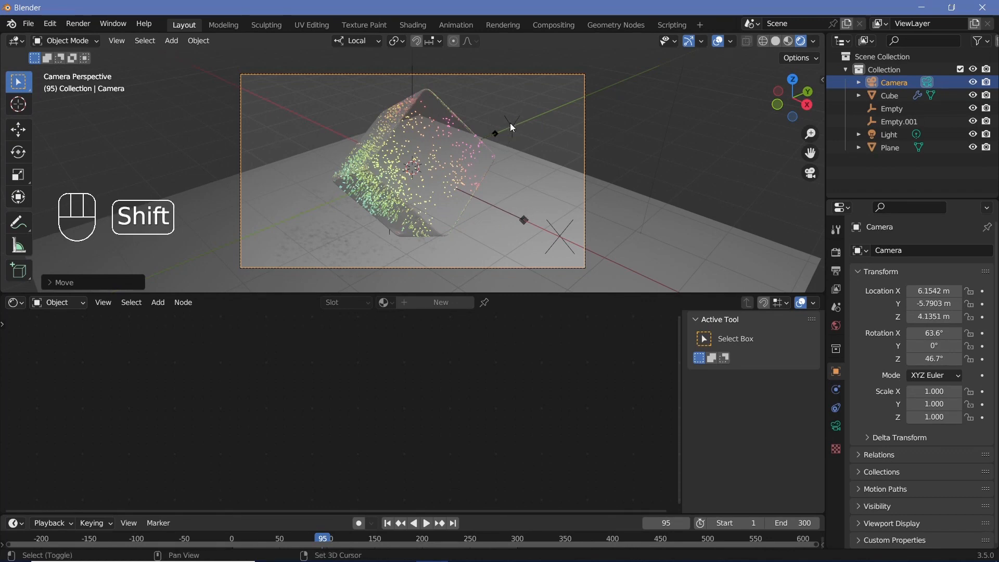
# Add the arrows empty to the selection as the active object and parent the camera to it
pyautogui.keyDown('shift'); pyautogui.click(510, 123); pyautogui.keyUp('shift')
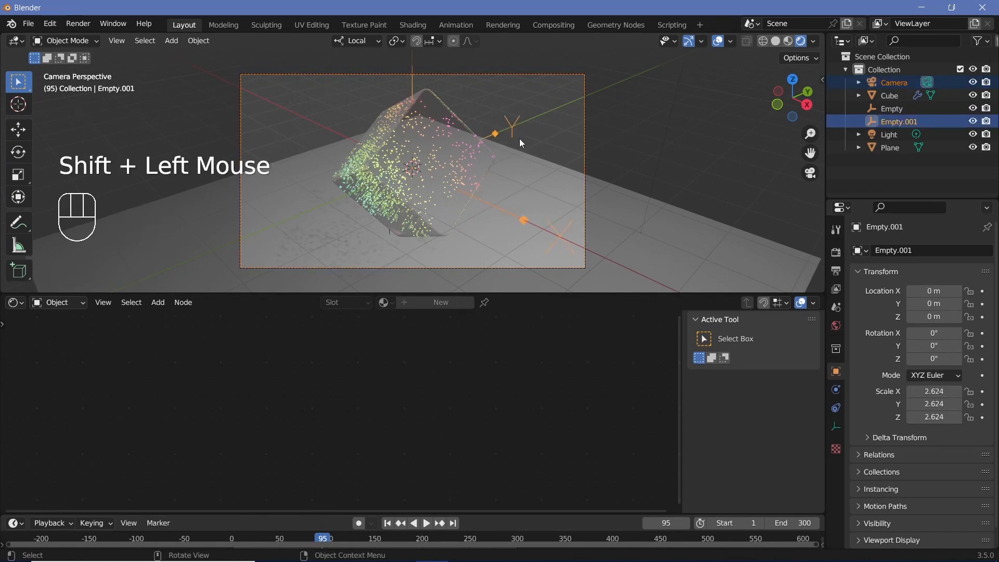
pyautogui.hotkey('ctrl', 'p')
pyautogui.click(521, 143)
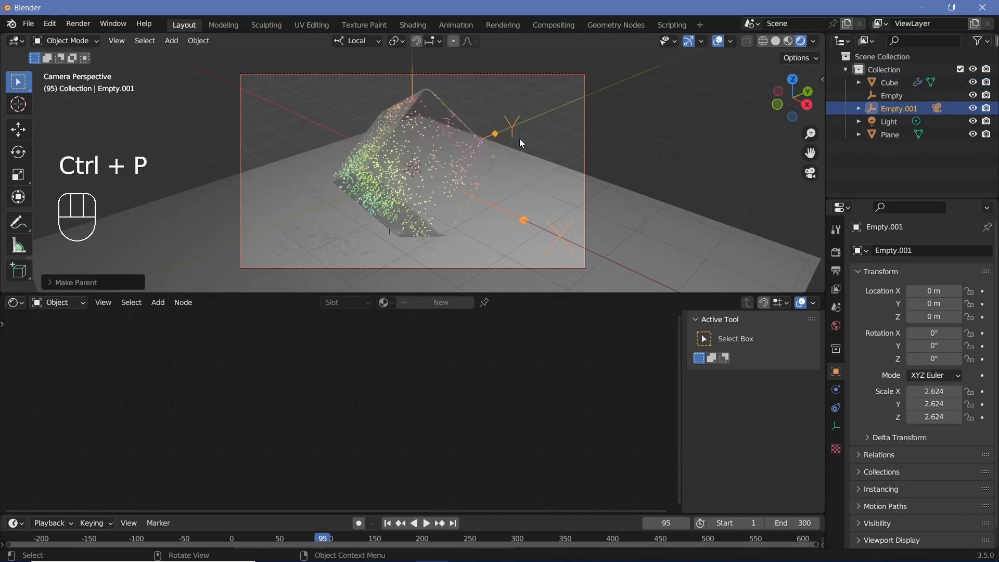
# Rotate the arrows empty about its local Z axis to about 224° so the camera orbits the cube
pyautogui.click(509, 130)
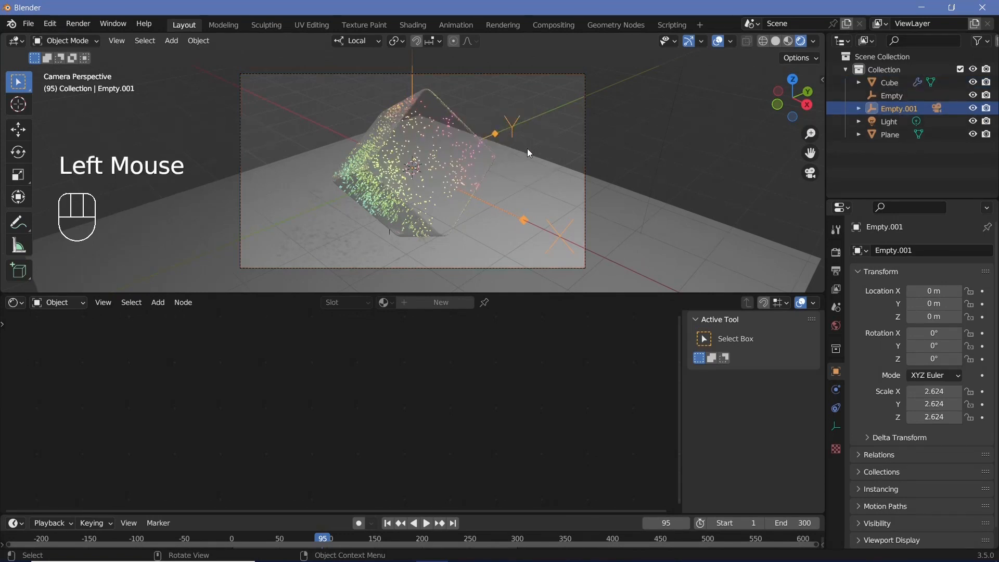
pyautogui.press('r')
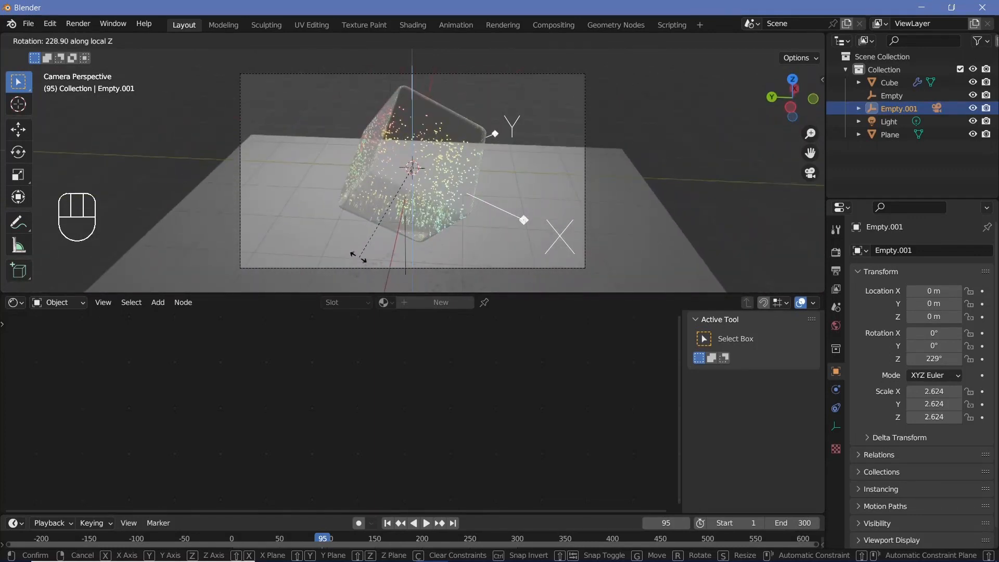
pyautogui.click(307, 211)
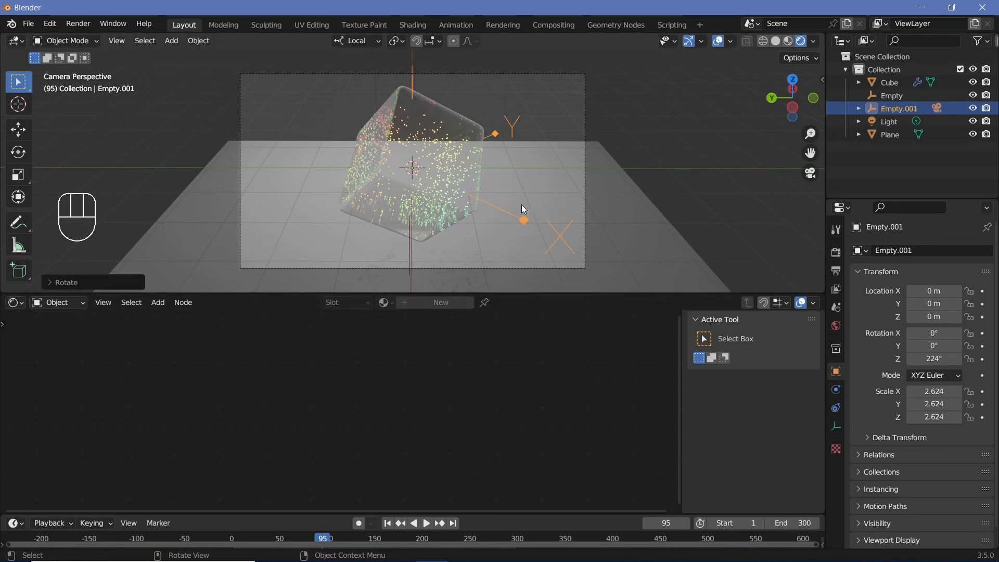
# Darken the world background color to near black, with a Value of 0.003
pyautogui.click(837, 326)
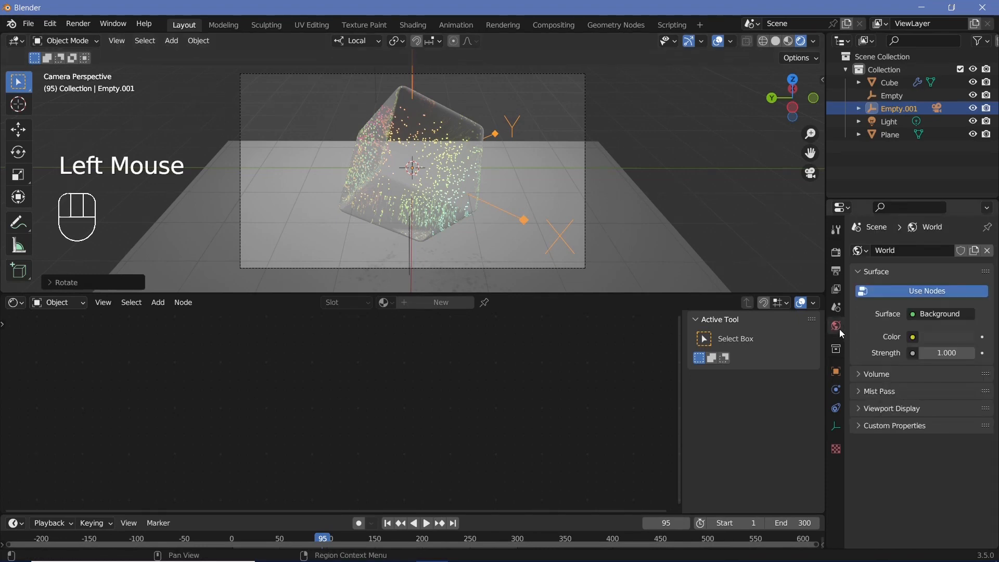
pyautogui.click(941, 338)
pyautogui.moveTo(964, 225); pyautogui.dragTo(965, 241)
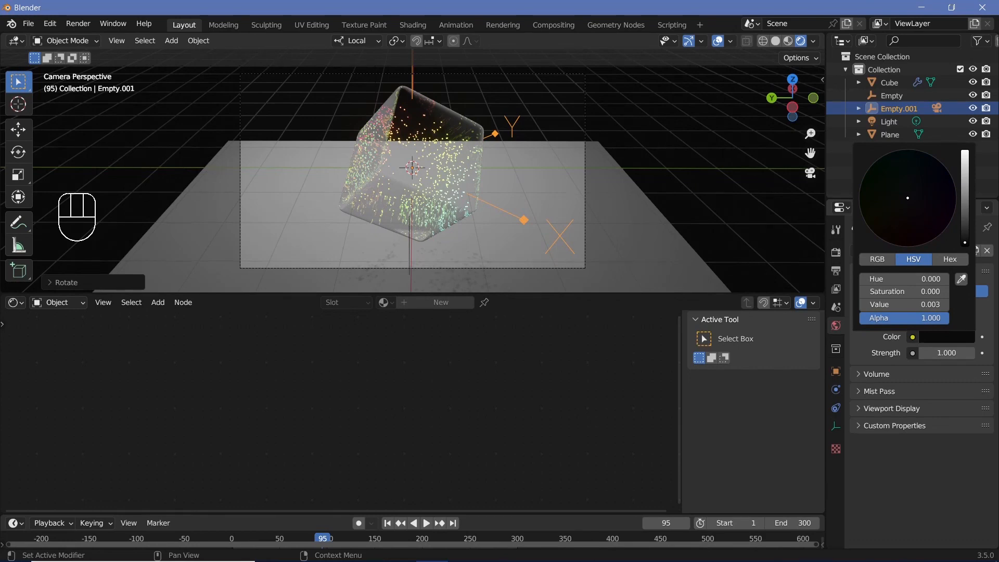
# Give the floor plane a new material with Metallic 1.000 and Roughness about 0.129
pyautogui.click(549, 172)
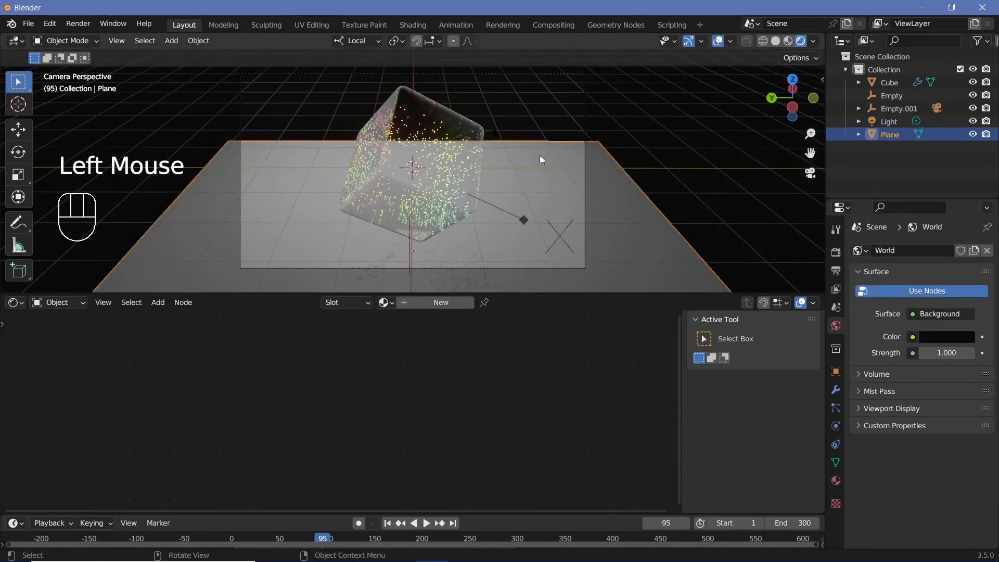
pyautogui.click(431, 302)
pyautogui.scroll(-2, 331, 413)
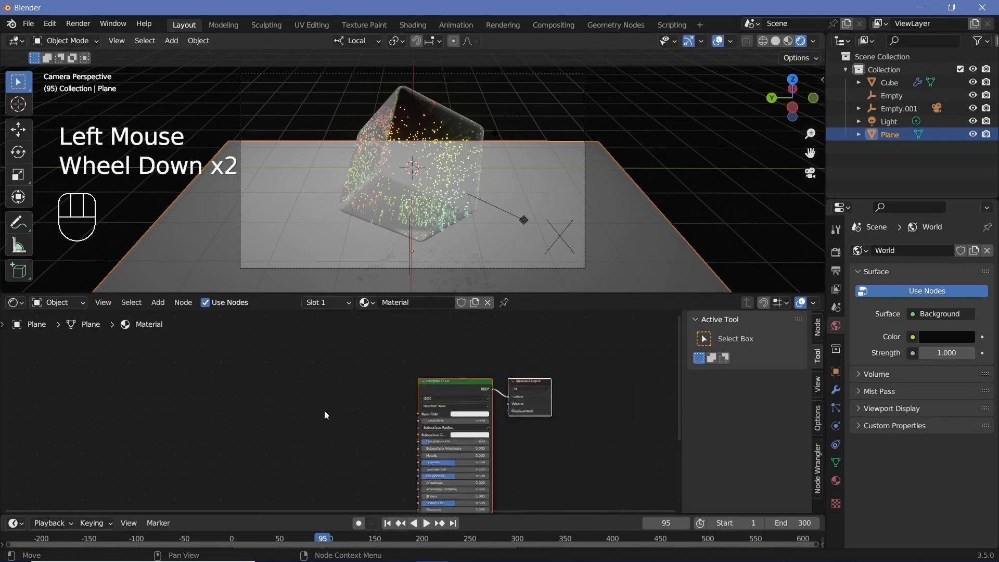
pyautogui.moveTo(331, 412); pyautogui.dragTo(241, 350, button='middle')
pyautogui.scroll(3, 374, 417)
pyautogui.moveTo(383, 396); pyautogui.dragTo(458, 396)
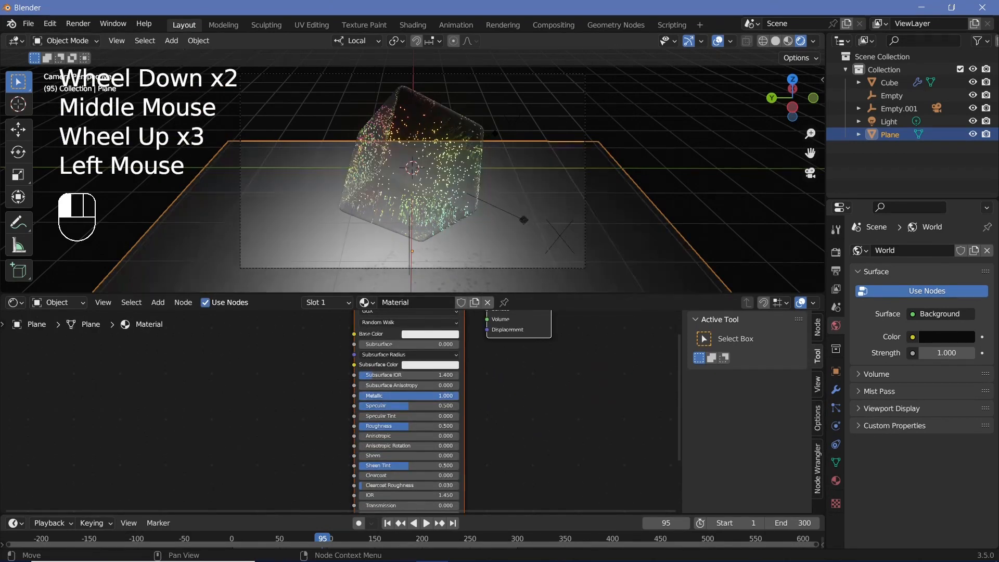
pyautogui.moveTo(411, 426); pyautogui.dragTo(373, 426)
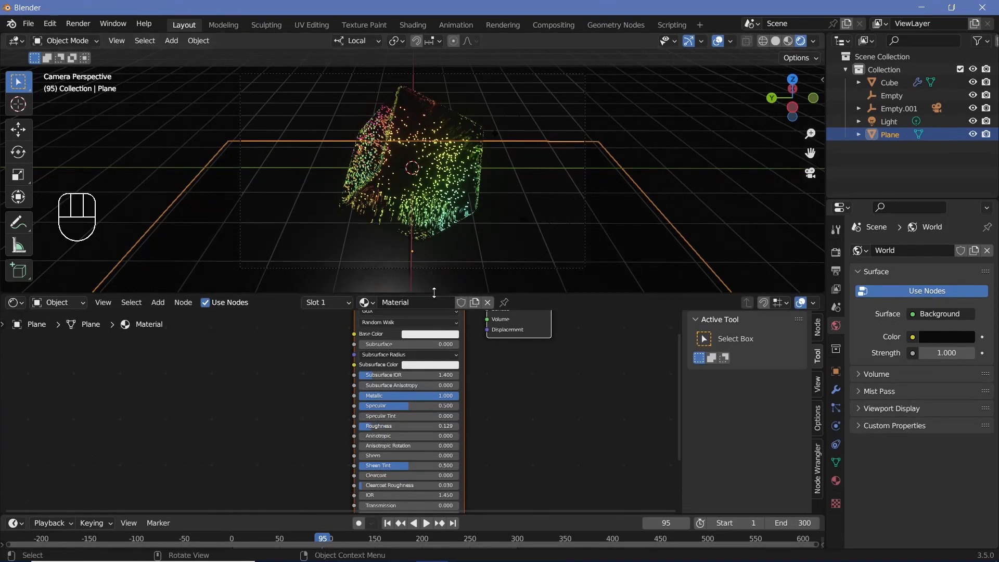
# Raise the floor plane about 0.3 m along its local Z axis, closer to the cube
pyautogui.click(476, 241)
pyautogui.press('g')
pyautogui.press('z')
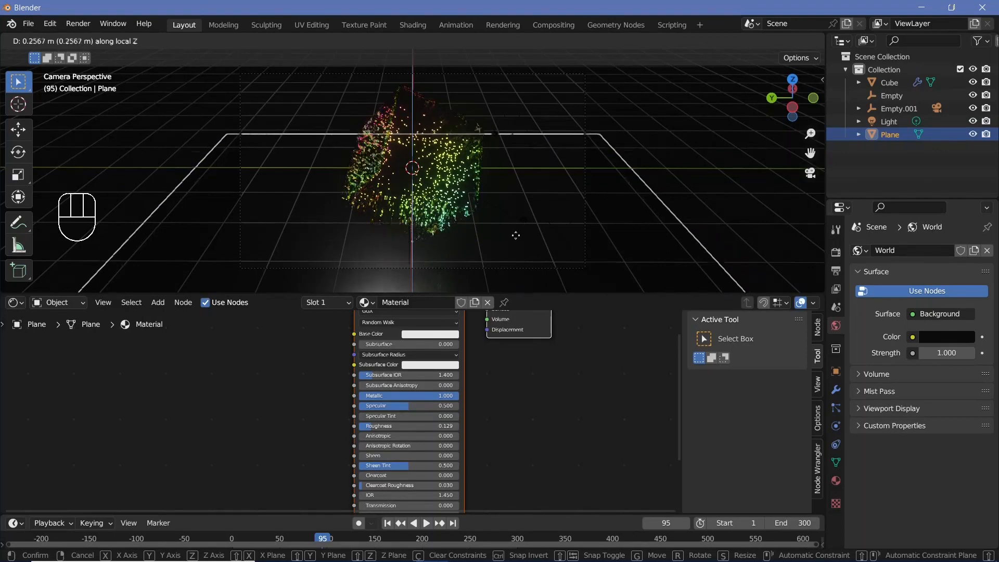
pyautogui.click(516, 232)
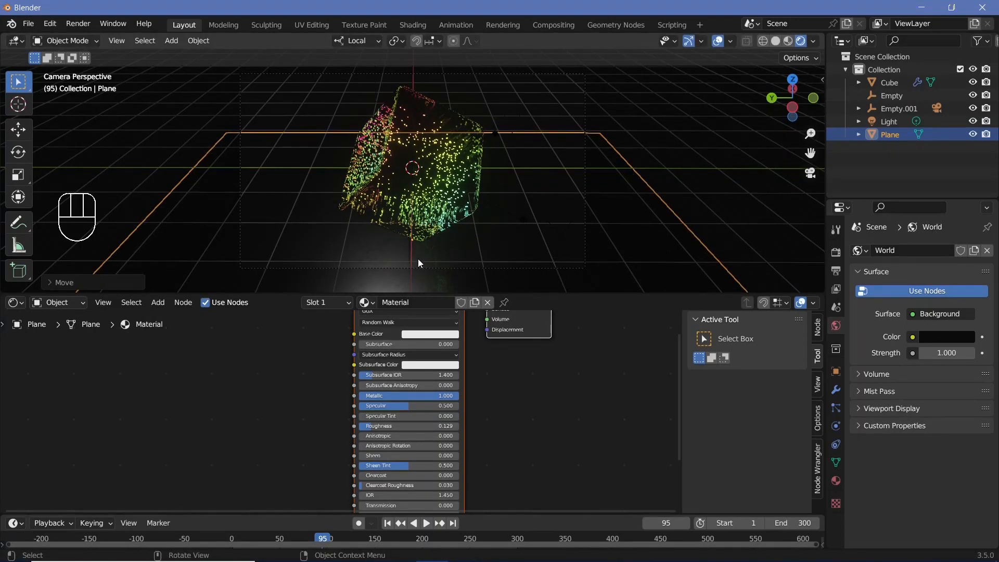
# Hide the light in both the viewport and renders
pyautogui.click(892, 122)
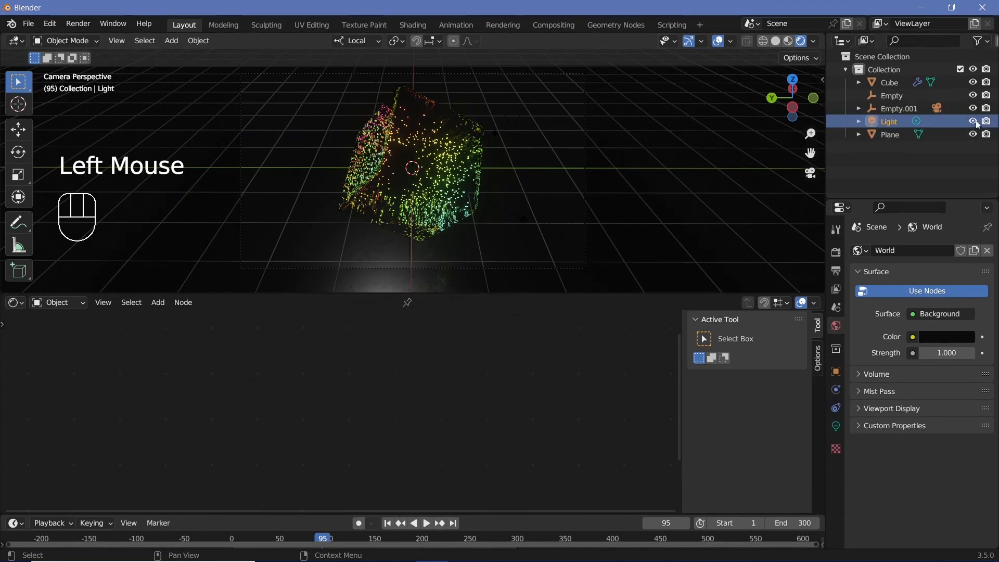
pyautogui.click(974, 123)
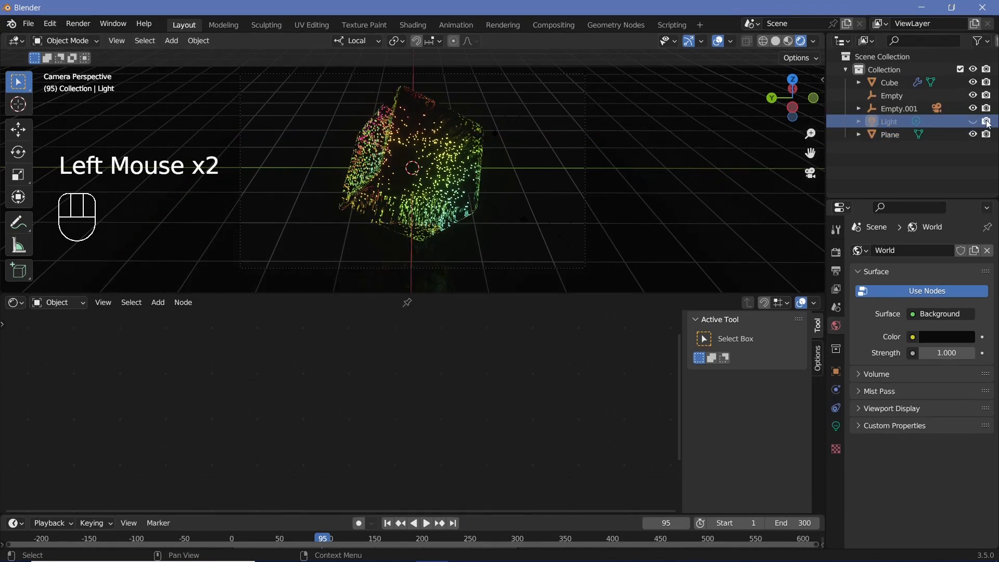
pyautogui.click(988, 122)
# Turn off the viewport overlays and briefly play the animation to check the look of the scene
pyautogui.click(719, 42)
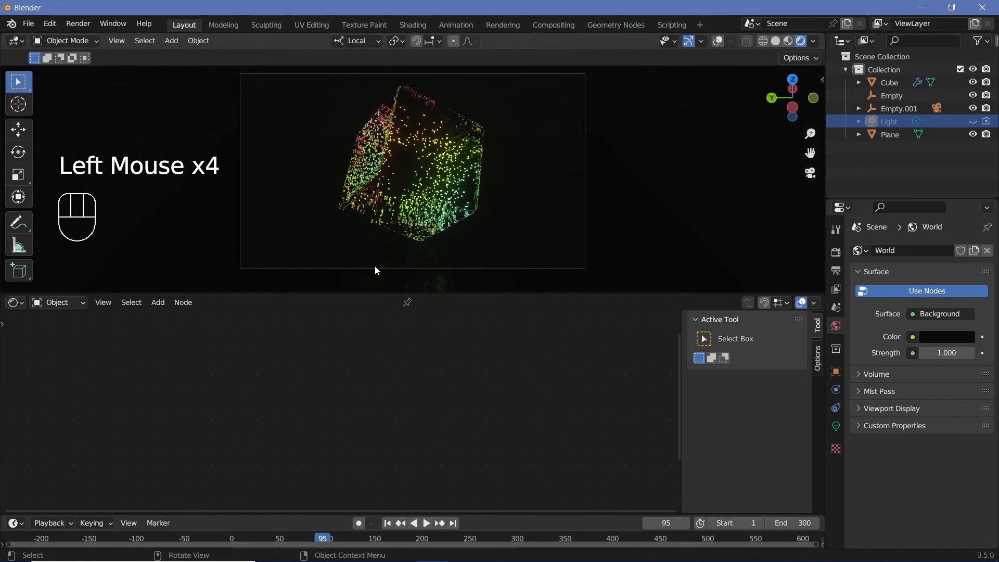
pyautogui.press('space')
pyautogui.press('space')
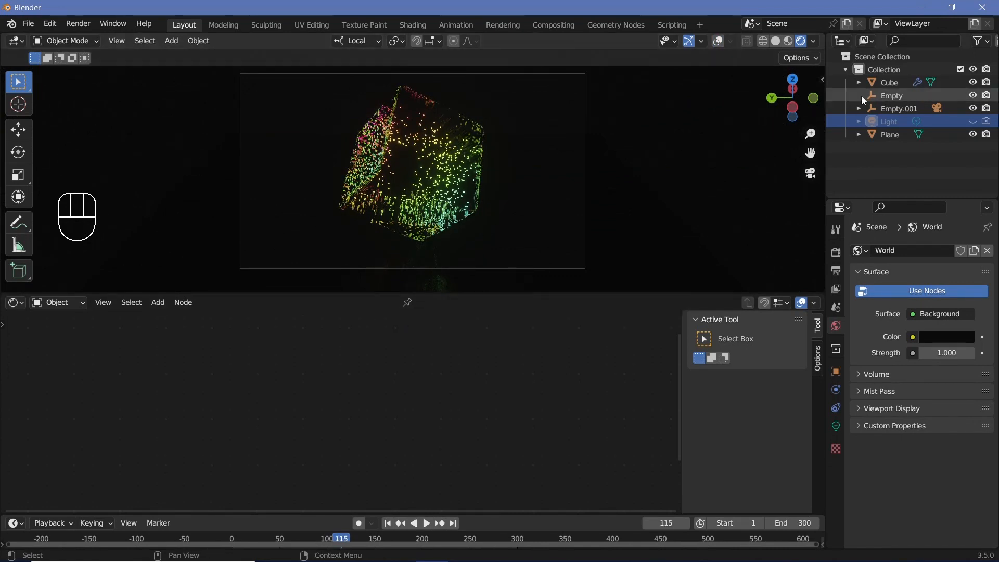
# Make the light visible again in both the viewport and renders
pyautogui.click(972, 121)
pyautogui.click(987, 121)
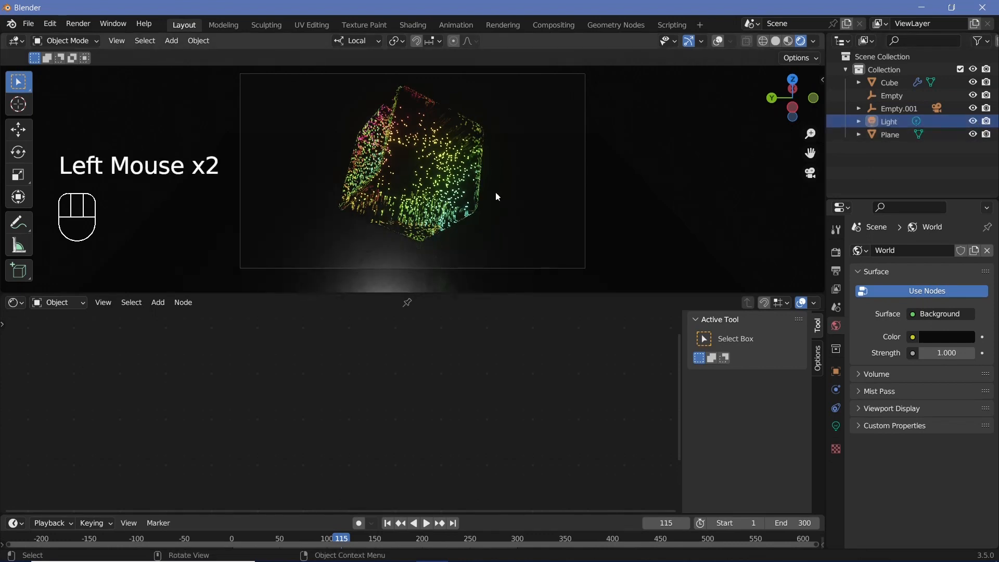
# Enlarge the timeline and insert a Location, Rotation & Scale keyframe on the arrows empty at frame 0
pyautogui.click(906, 109)
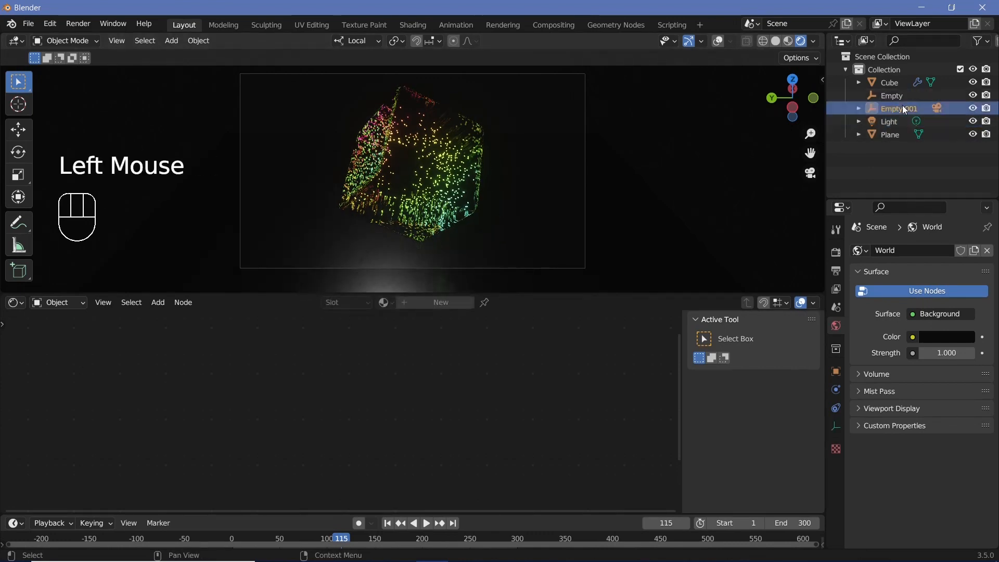
pyautogui.doubleClick(330, 480)
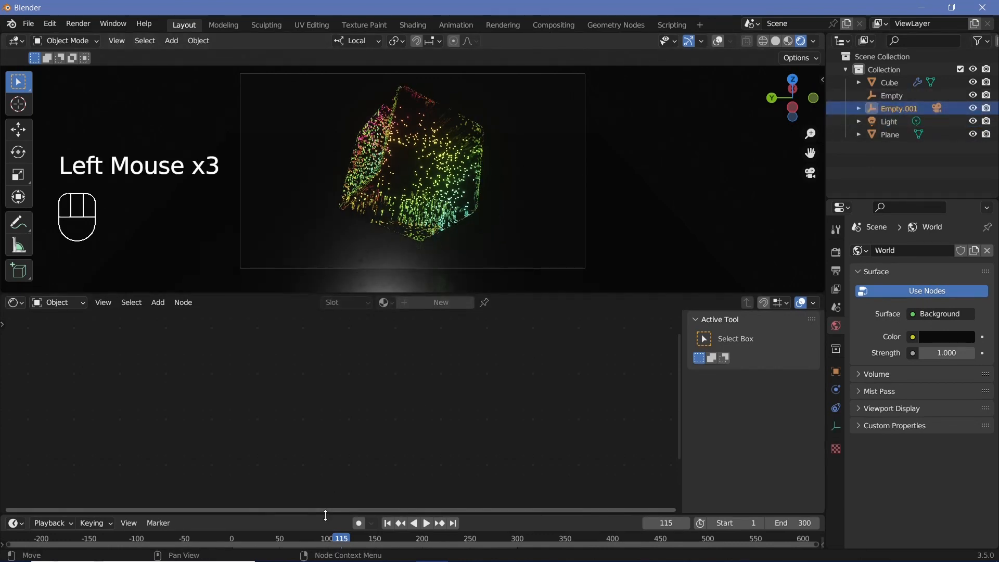
pyautogui.moveTo(323, 512); pyautogui.dragTo(318, 465)
pyautogui.click(233, 495)
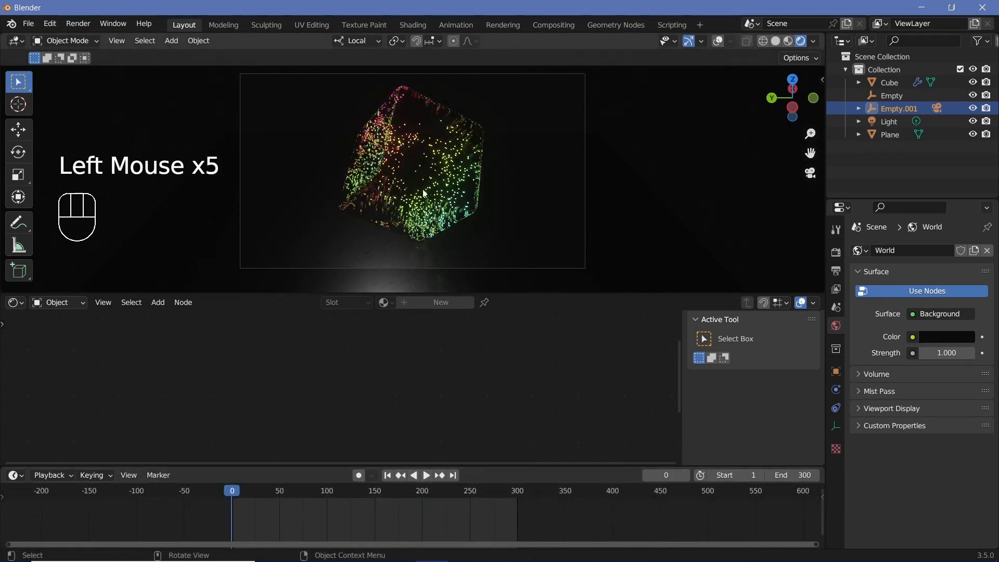
pyautogui.press('i')
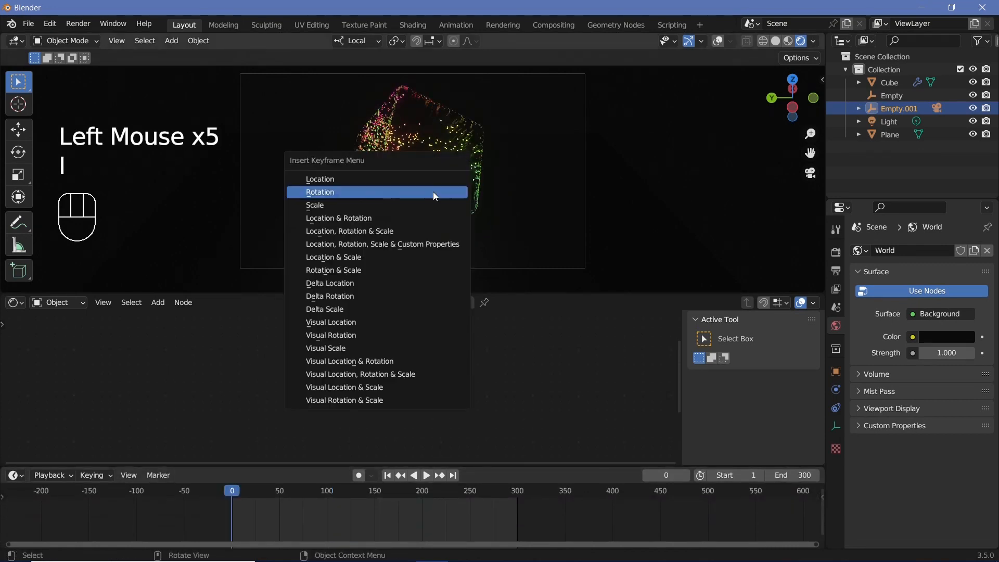
pyautogui.click(387, 237)
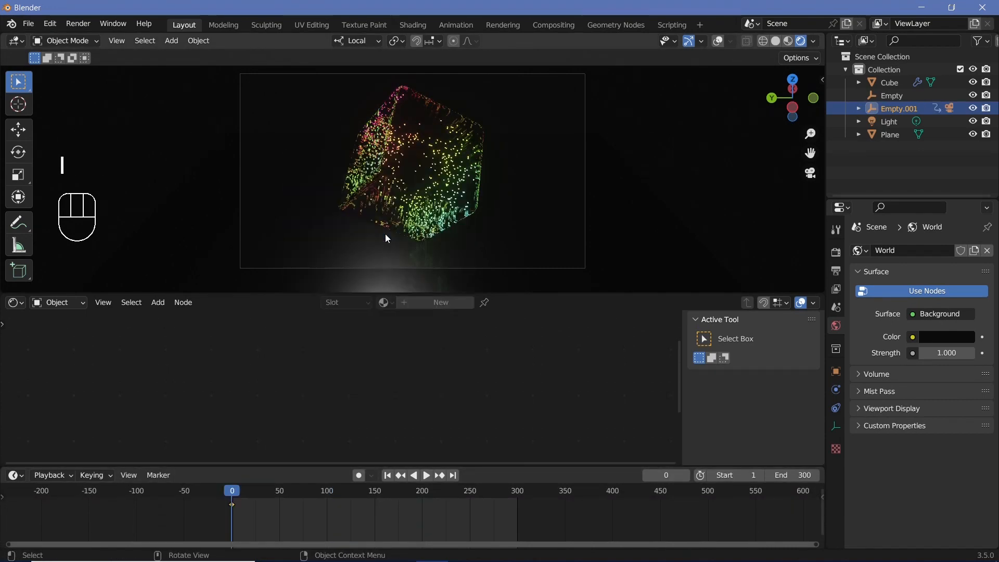
# At frame 300, rotate the arrows empty 360° about its local Z axis and insert a Location, Rotation & Scale keyframe
pyautogui.click(521, 498)
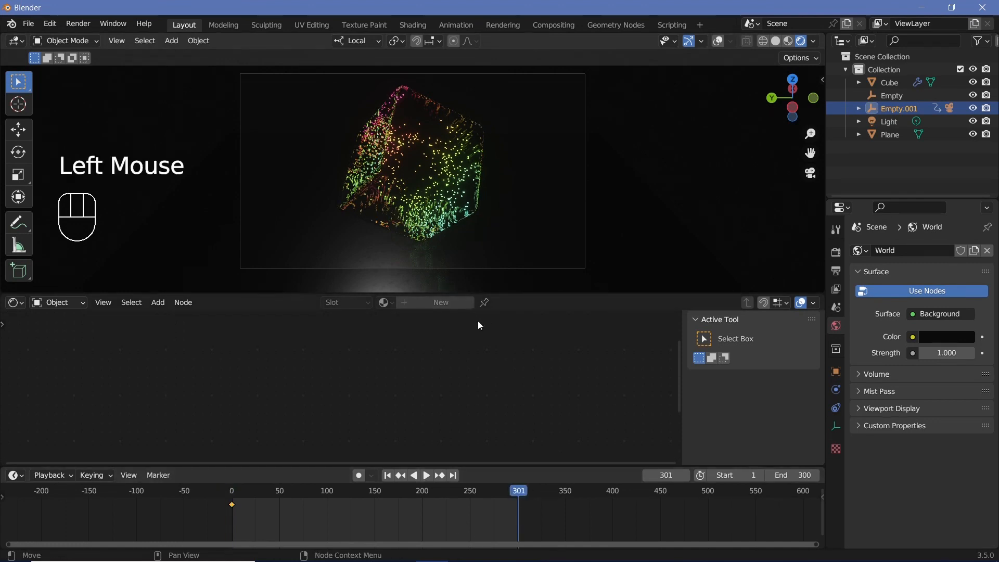
pyautogui.press('Left')
pyautogui.write('rz36')
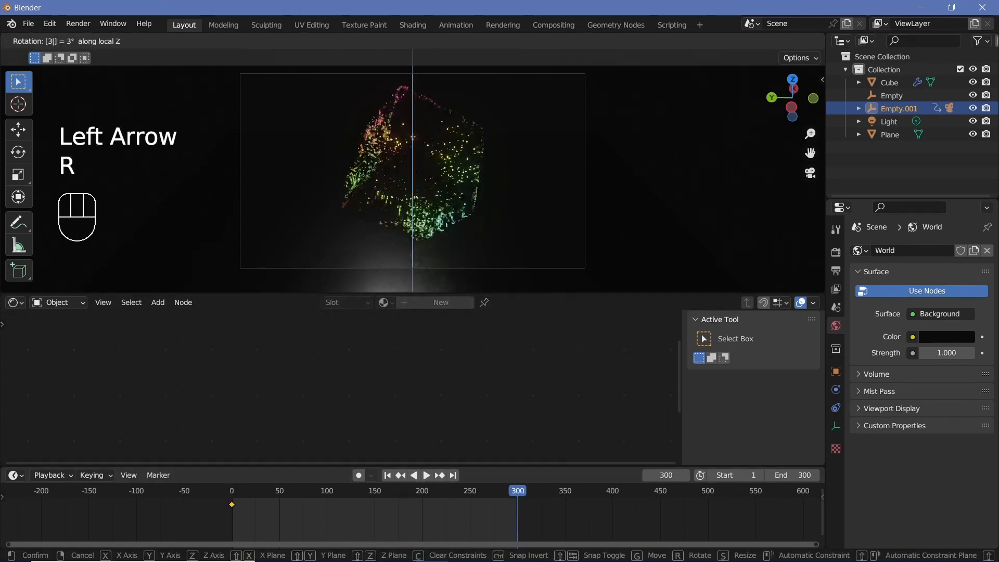
pyautogui.click(458, 204)
pyautogui.press('i')
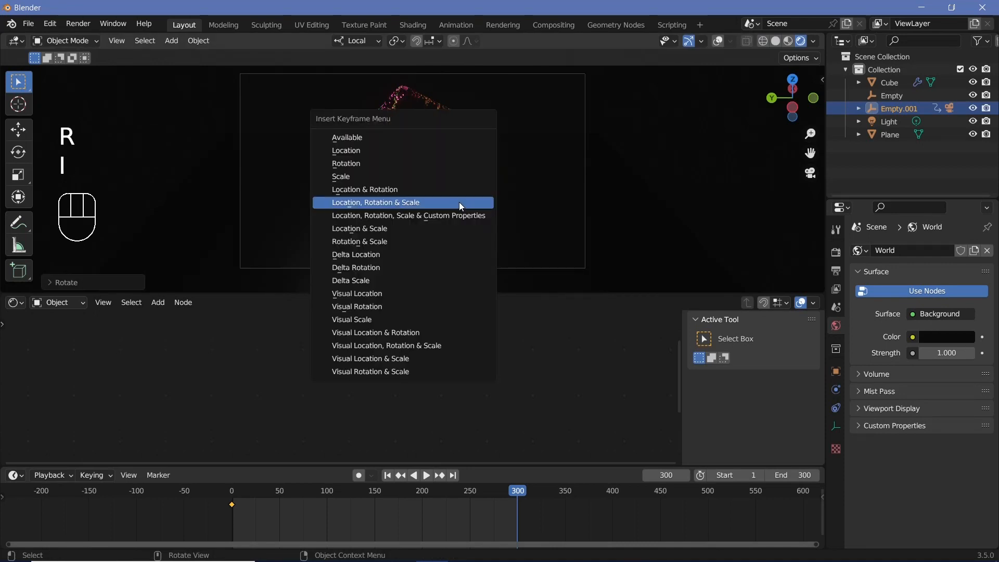
pyautogui.click(412, 202)
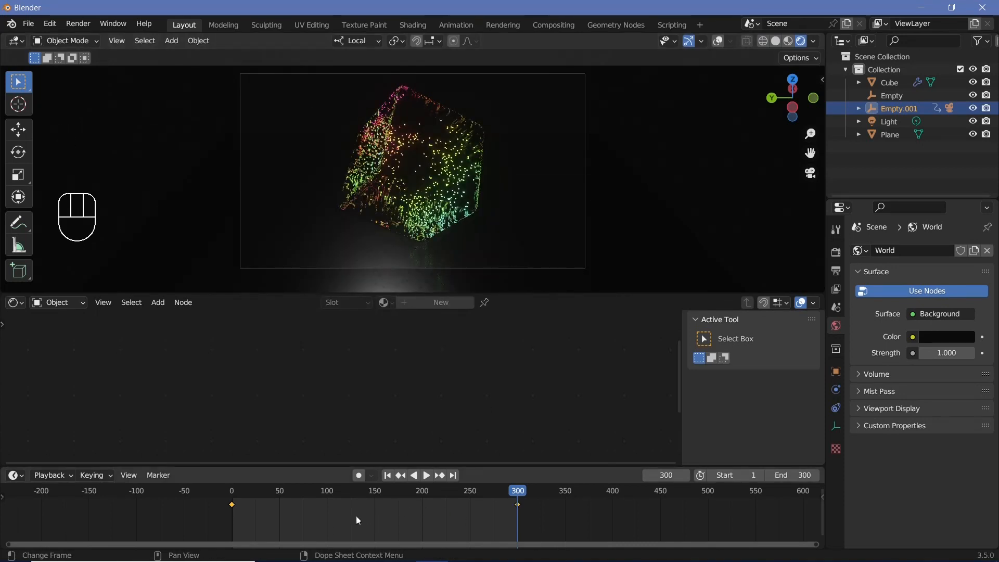
# Change the keyframe interpolation of the arrows empty, play back the camera orbit and go to frame 91
pyautogui.press('t')
pyautogui.click(366, 476)
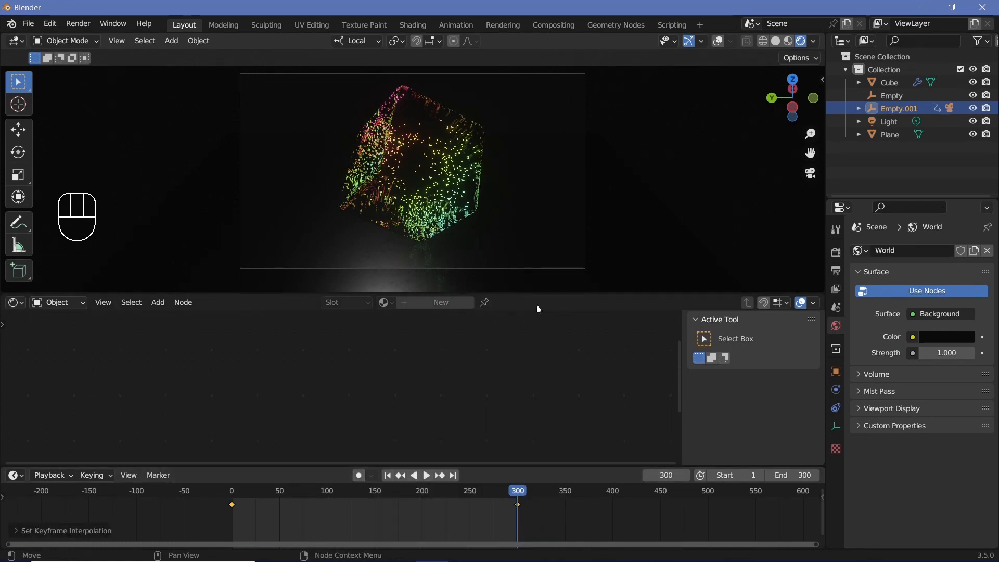
pyautogui.press('space')
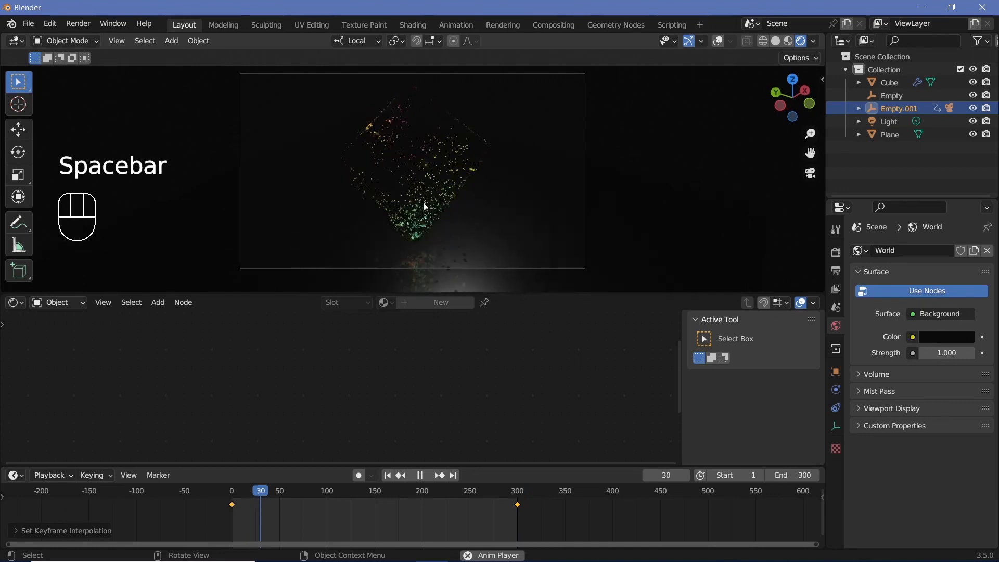
pyautogui.press('space')
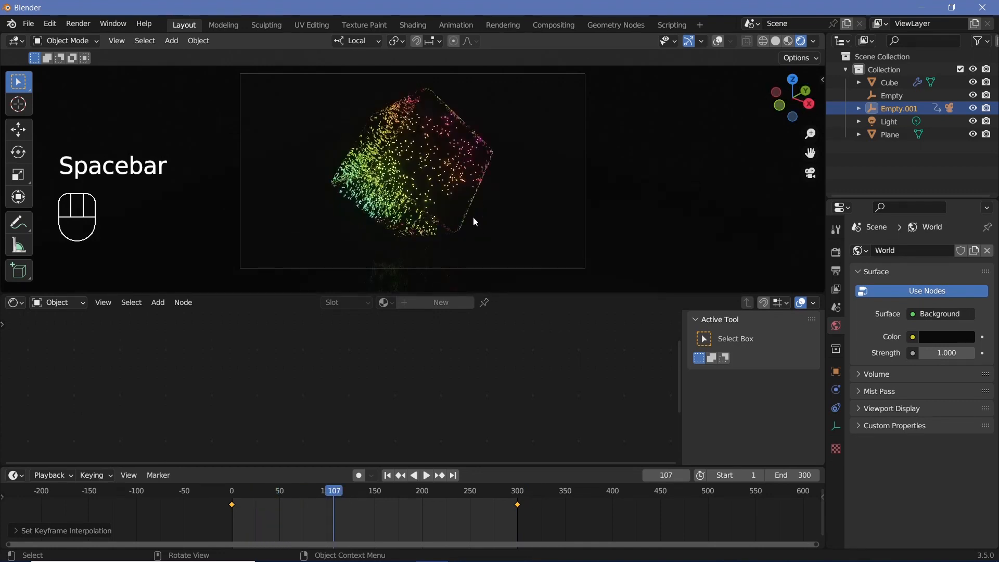
pyautogui.click(327, 492)
pyautogui.moveTo(322, 494); pyautogui.dragTo(319, 493)
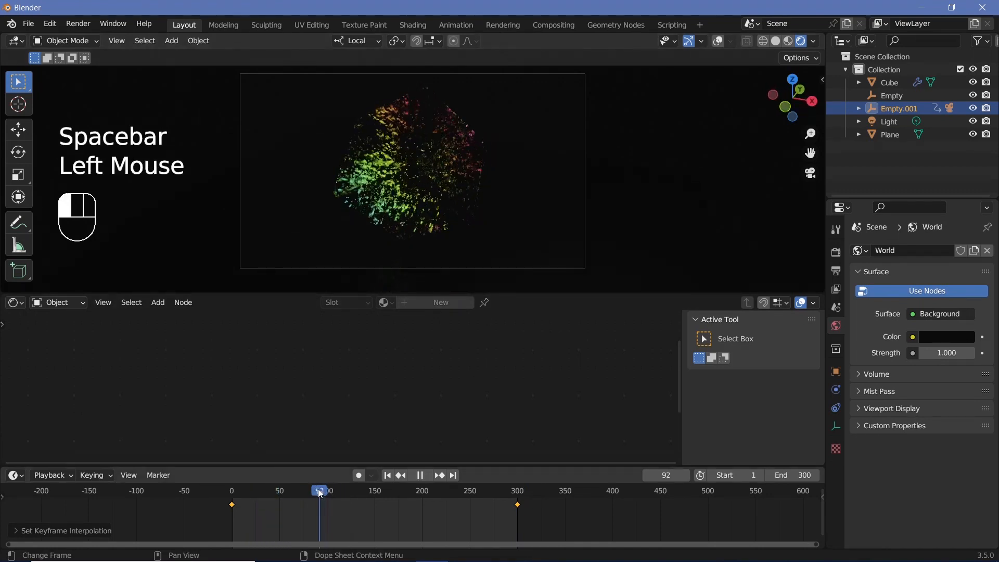
# Select the floor plane and add a level 5 subdivision surface to it
pyautogui.click(303, 170)
pyautogui.click(303, 169)
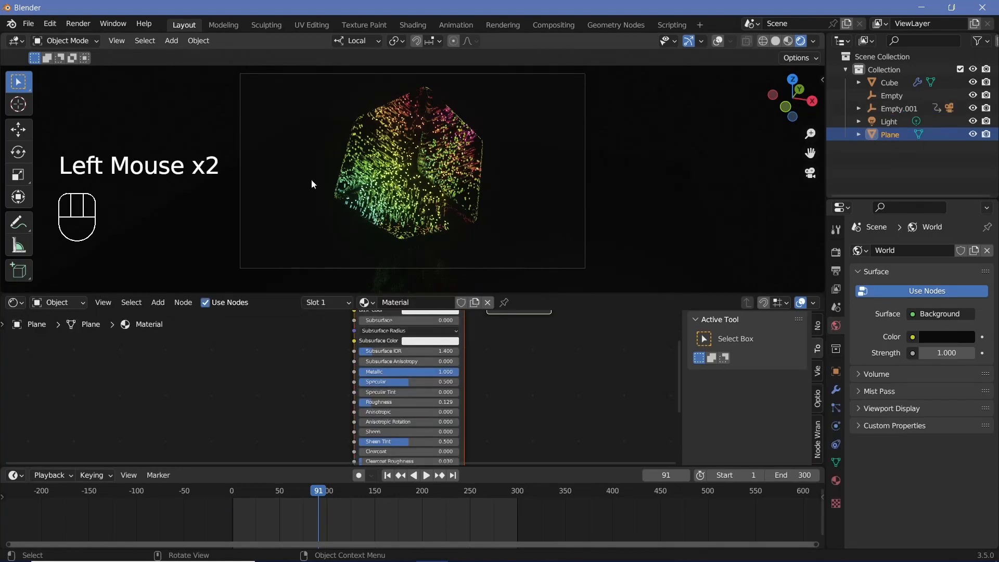
pyautogui.press('ctrl')
pyautogui.hotkey('ctrl', '5')
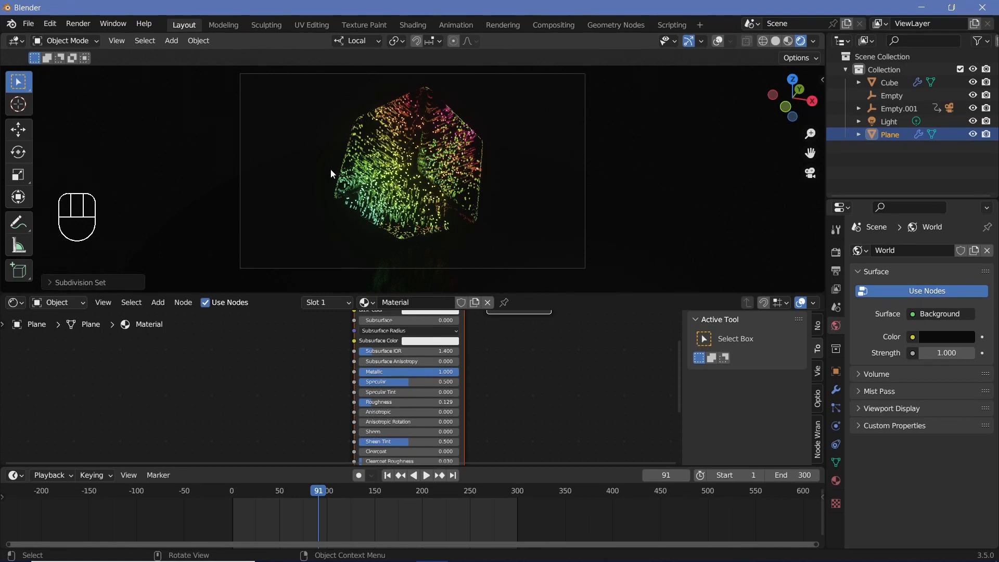
# Lower the brightness of the world background color a little further toward pure black
pyautogui.click(930, 346)
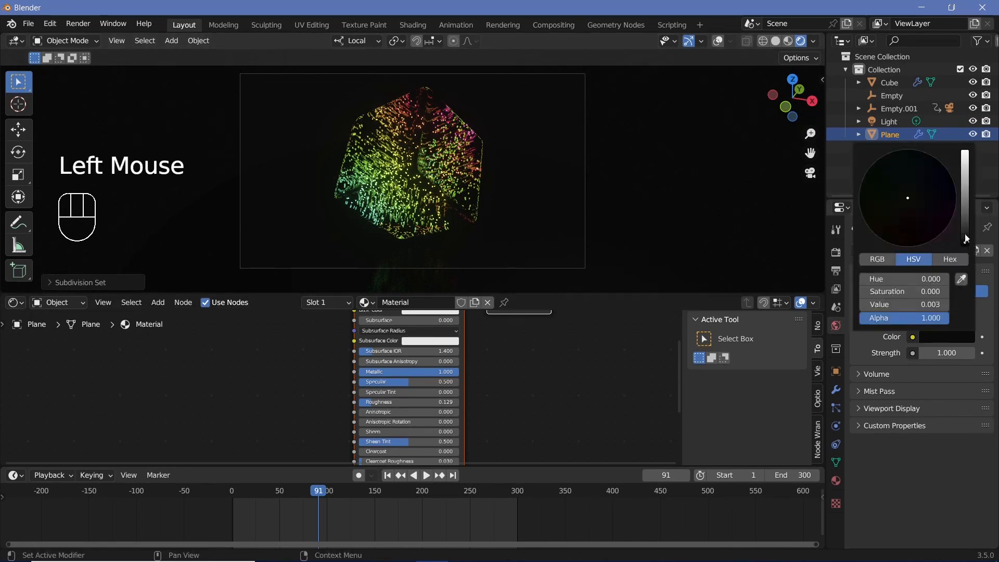
pyautogui.moveTo(967, 240); pyautogui.dragTo(966, 242)
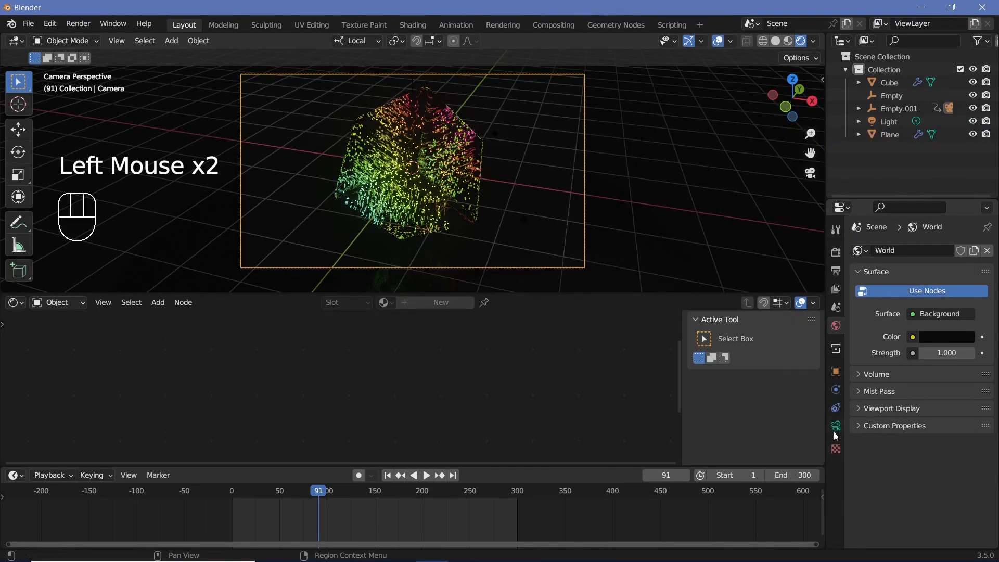
# Set the camera's passepartout opacity to 1.000 and hide the viewport overlays
pyautogui.click(835, 428)
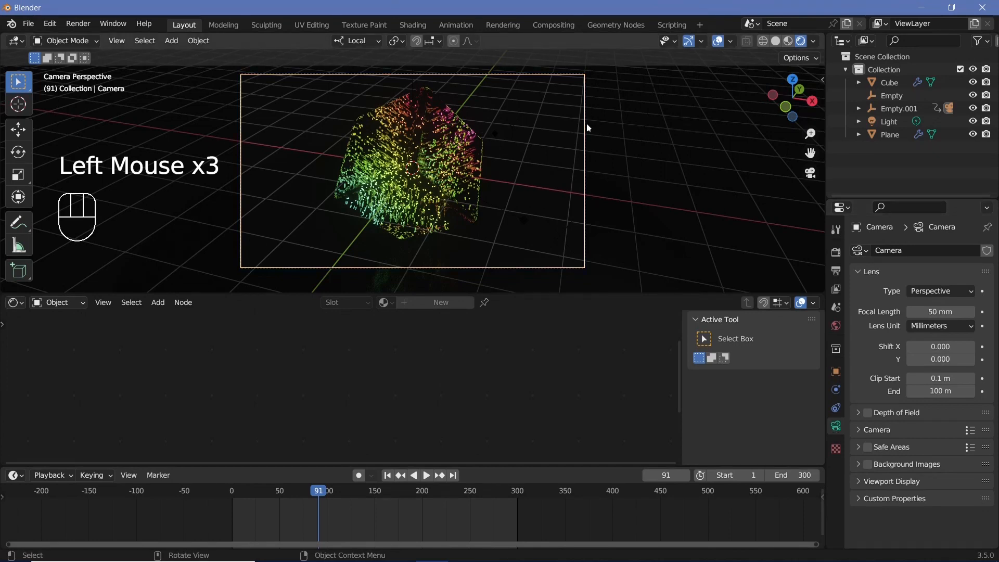
pyautogui.click(891, 482)
pyautogui.scroll(-2, 884, 485)
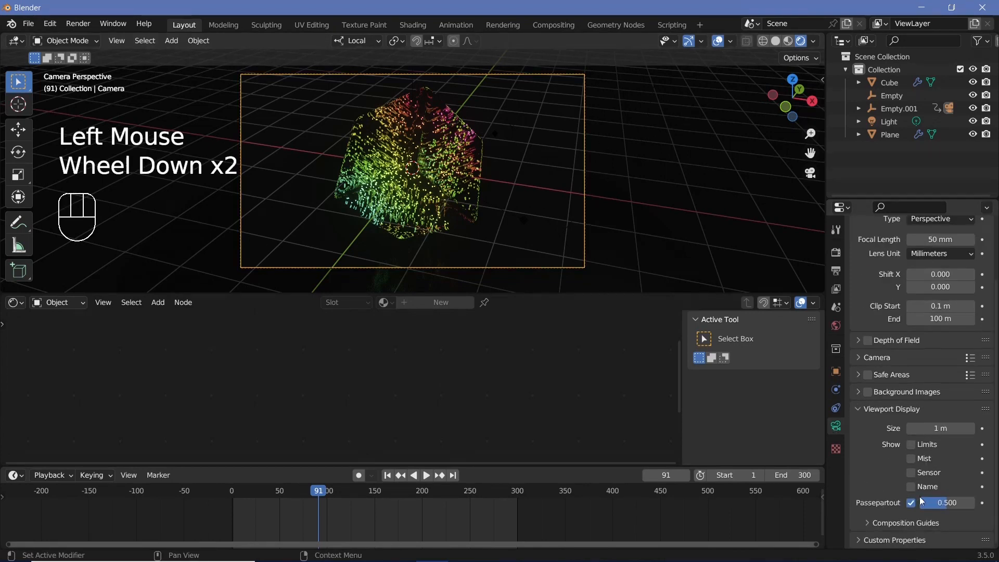
pyautogui.click(911, 503)
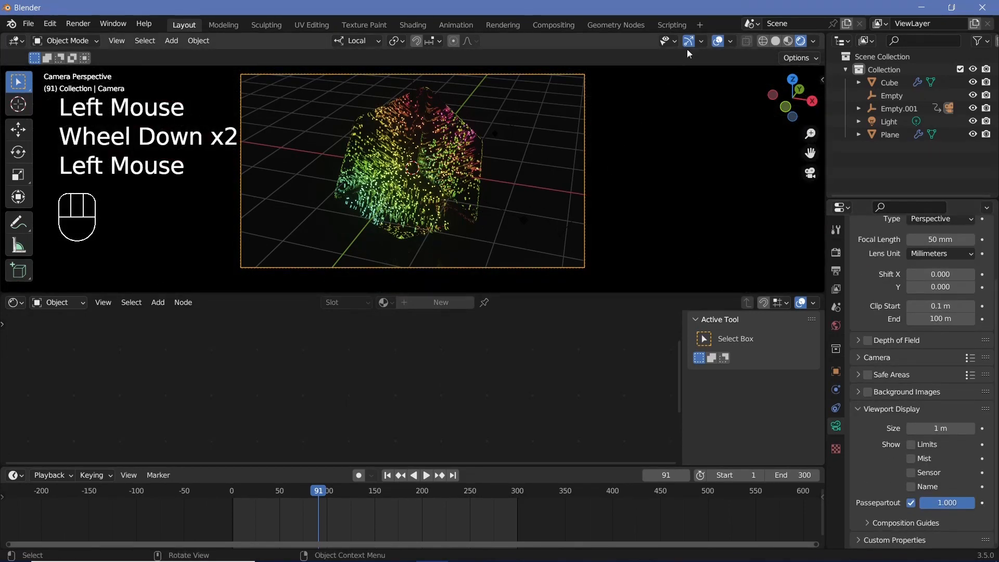
pyautogui.click(718, 42)
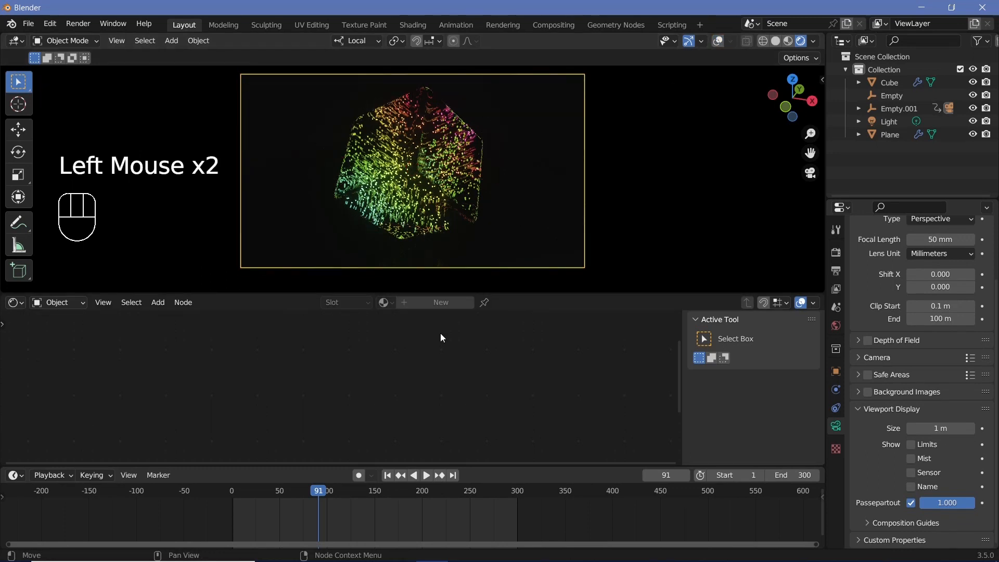
# Play back the camera orbit without overlays and stop at frame 6
pyautogui.press('space')
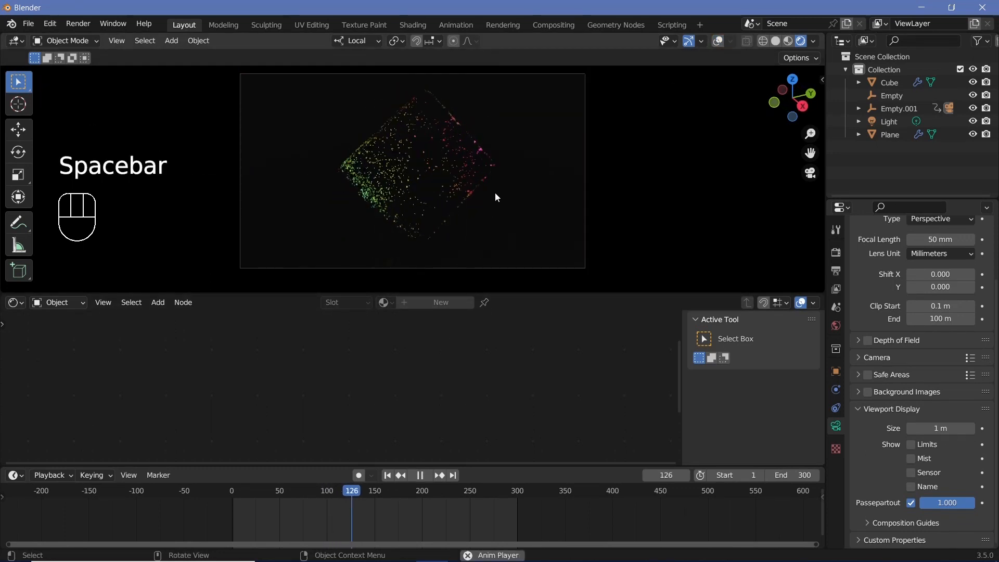
pyautogui.press('space')
pyautogui.press('space')
pyautogui.press('space')
pyautogui.press('space')
pyautogui.press('space')
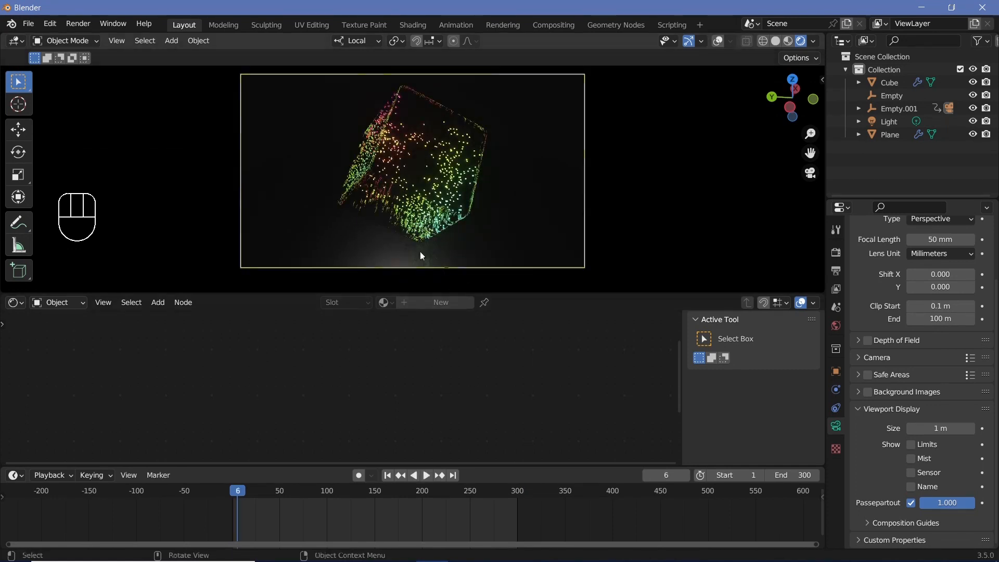
pyautogui.click(383, 269)
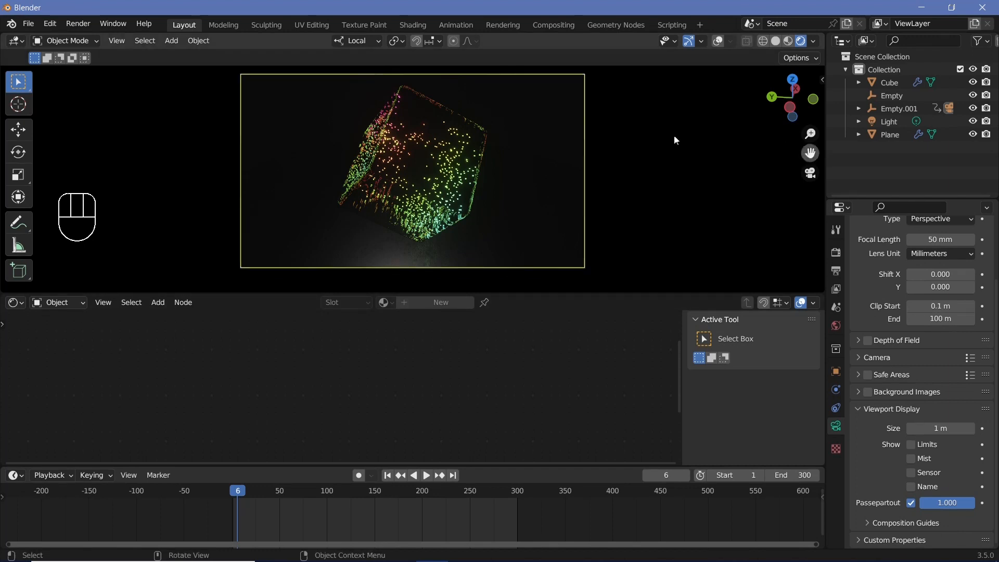
# Select the cube and set the shadow mode of its particles material to None
pyautogui.click(404, 166)
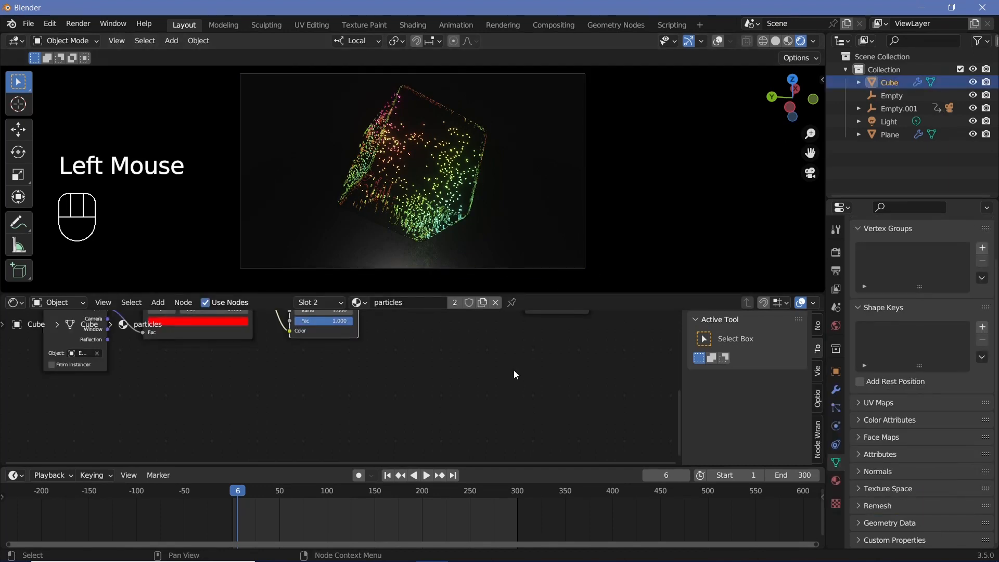
pyautogui.click(836, 482)
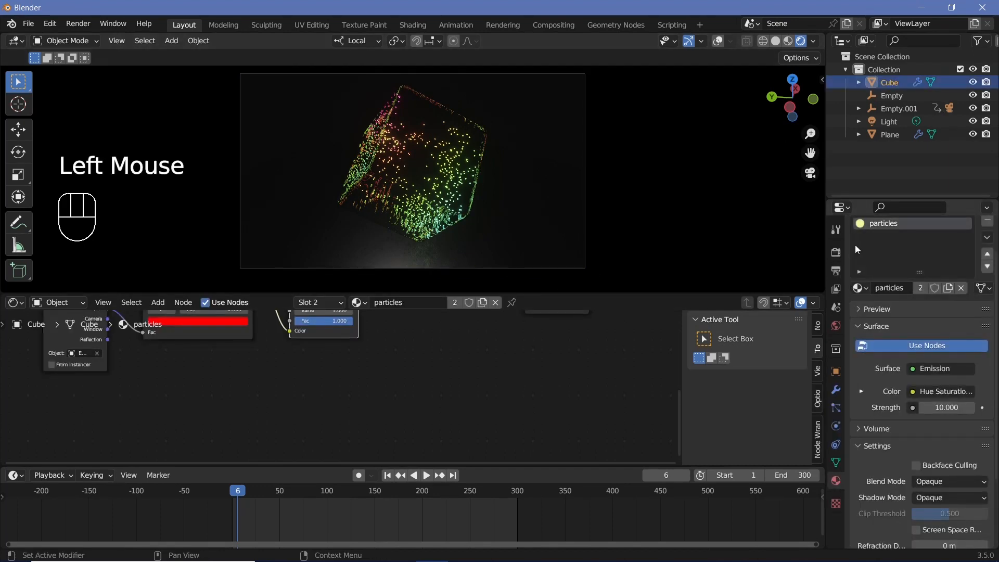
pyautogui.scroll(2, 891, 249)
pyautogui.scroll(-2, 916, 508)
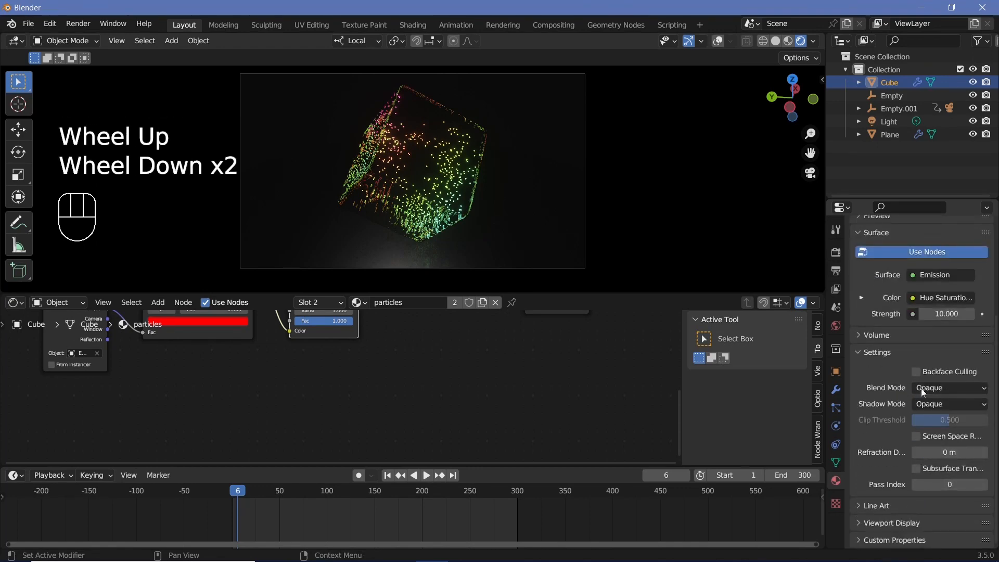
pyautogui.click(932, 404)
pyautogui.click(932, 422)
pyautogui.click(480, 236)
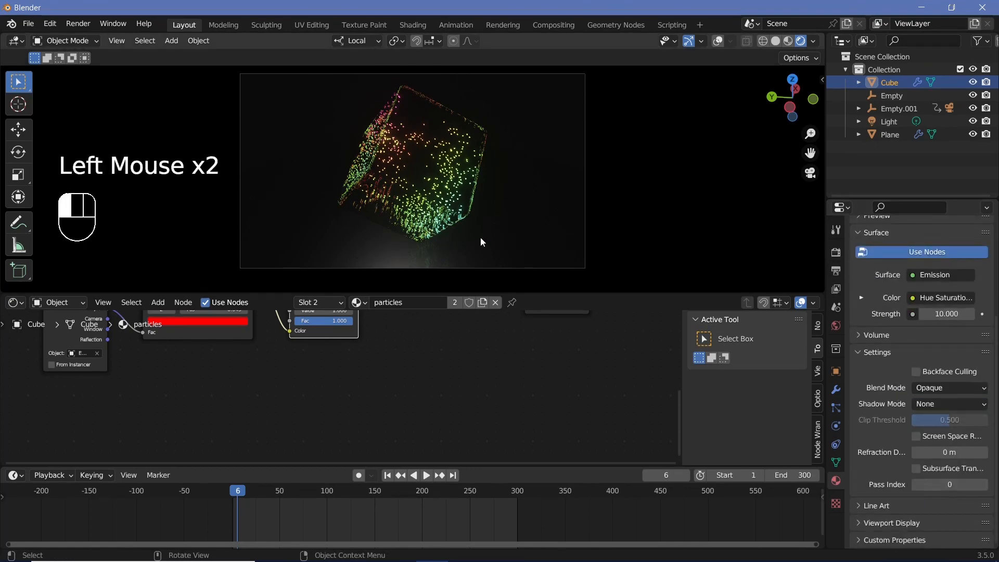
# Hide the point light in the viewport and disable it in renders
pyautogui.click(929, 125)
pyautogui.click(973, 121)
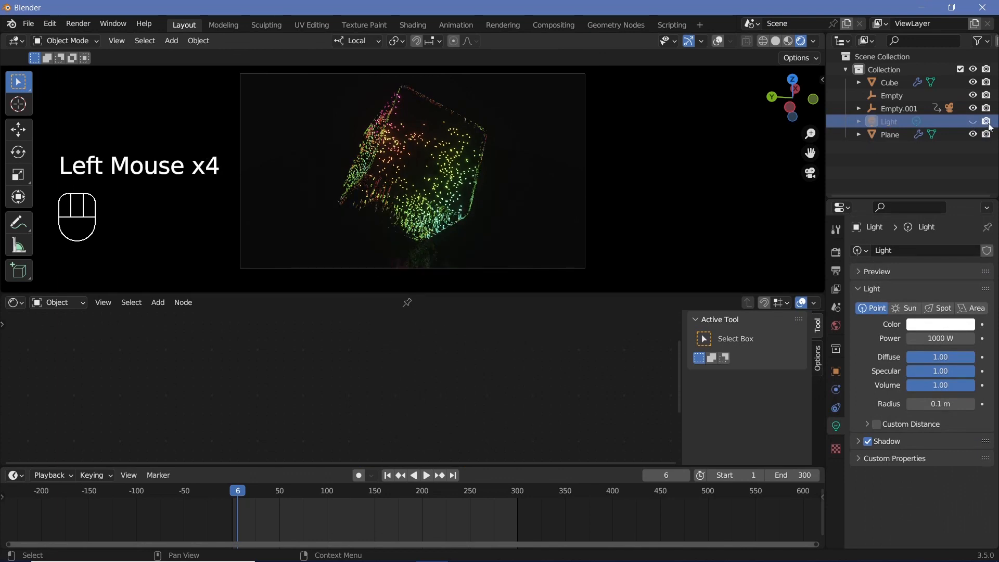
pyautogui.click(988, 123)
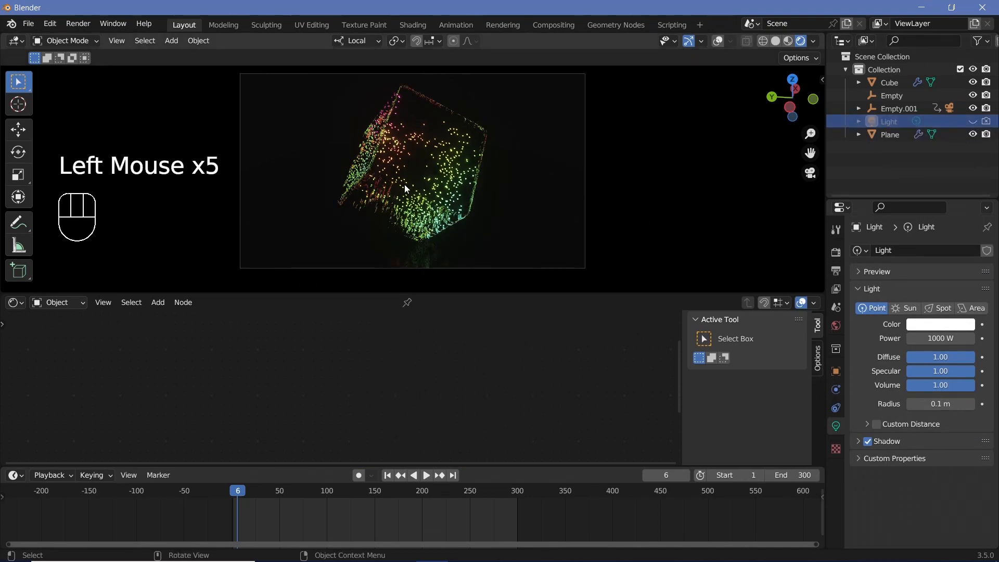
# Play back the orbit without the light and stop at frame 191
pyautogui.press('space')
pyautogui.press('space')
pyautogui.press('space')
pyautogui.press('space')
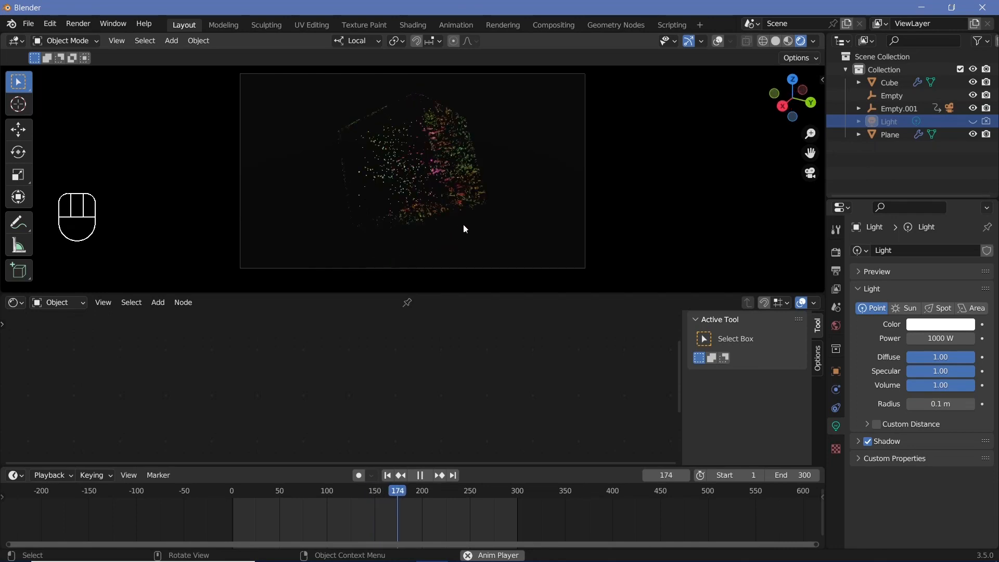
pyautogui.press('space')
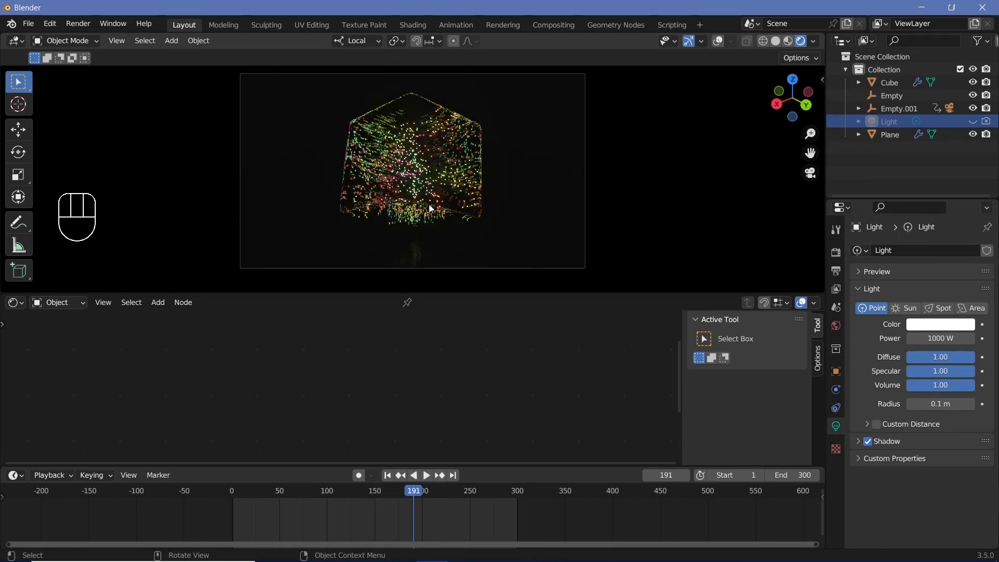
# Show the viewport overlays again, add a Bezier circle curve and scale it up until it surrounds the cube
pyautogui.click(722, 46)
pyautogui.hotkey('shift', 'a')
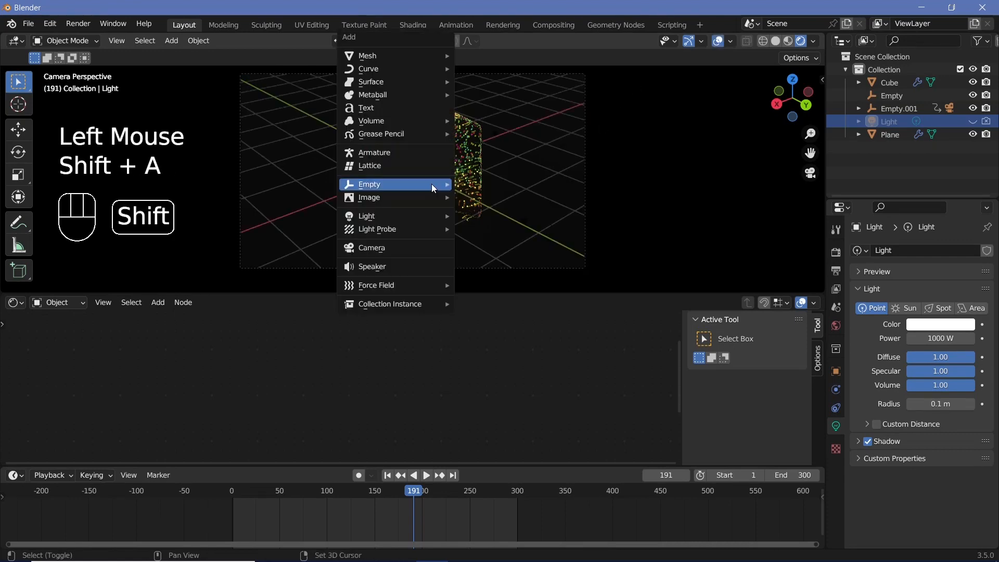
pyautogui.moveTo(415, 67)
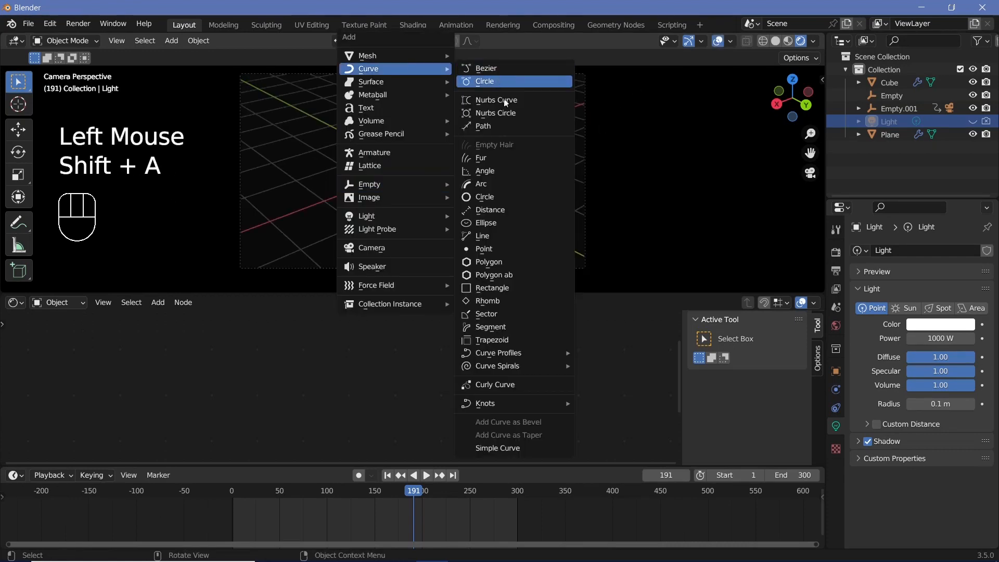
pyautogui.click(486, 81)
pyautogui.press('s')
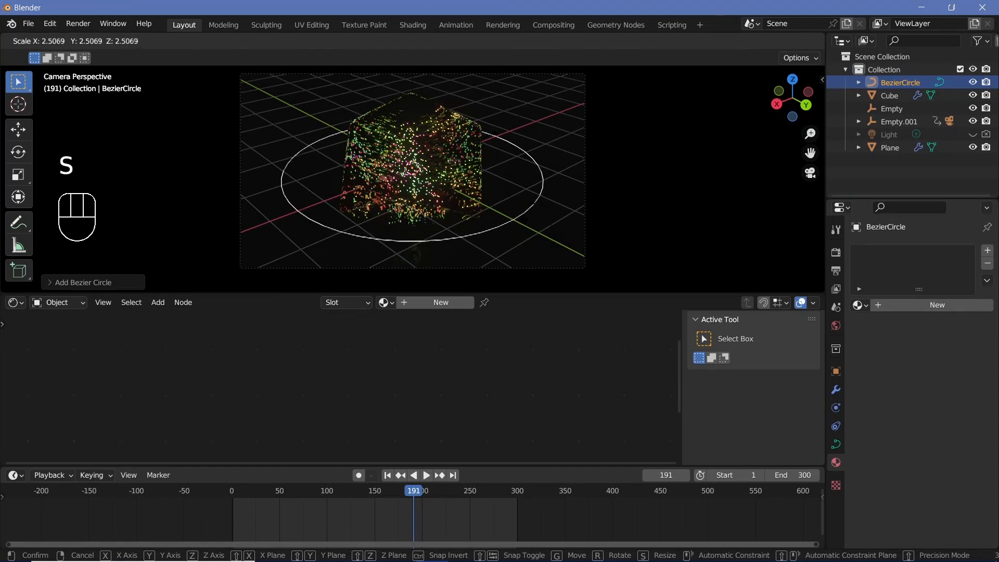
pyautogui.click(645, 316)
# Set the Bezier circle's preview resolution to 64
pyautogui.click(840, 444)
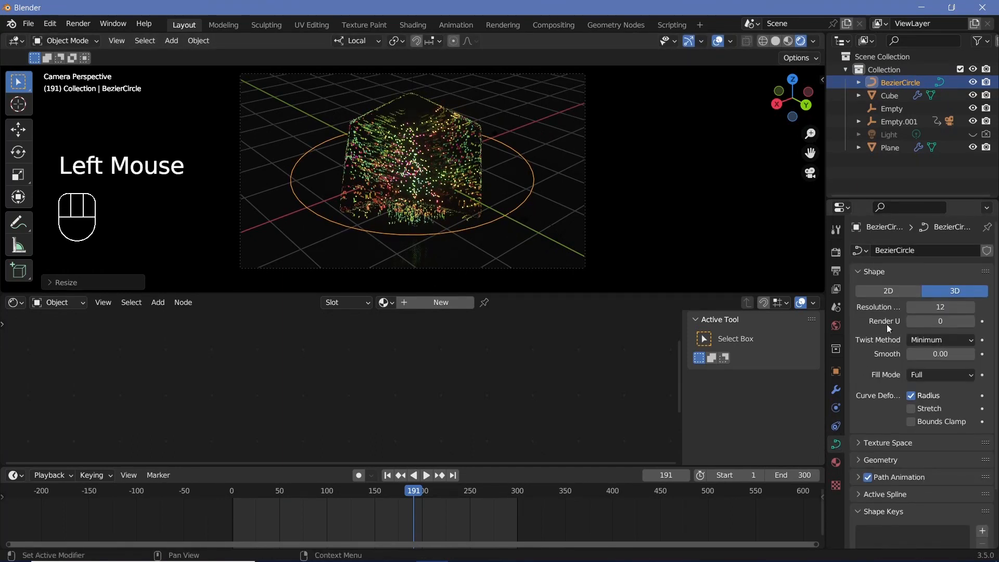
pyautogui.click(975, 306)
pyautogui.click(940, 312)
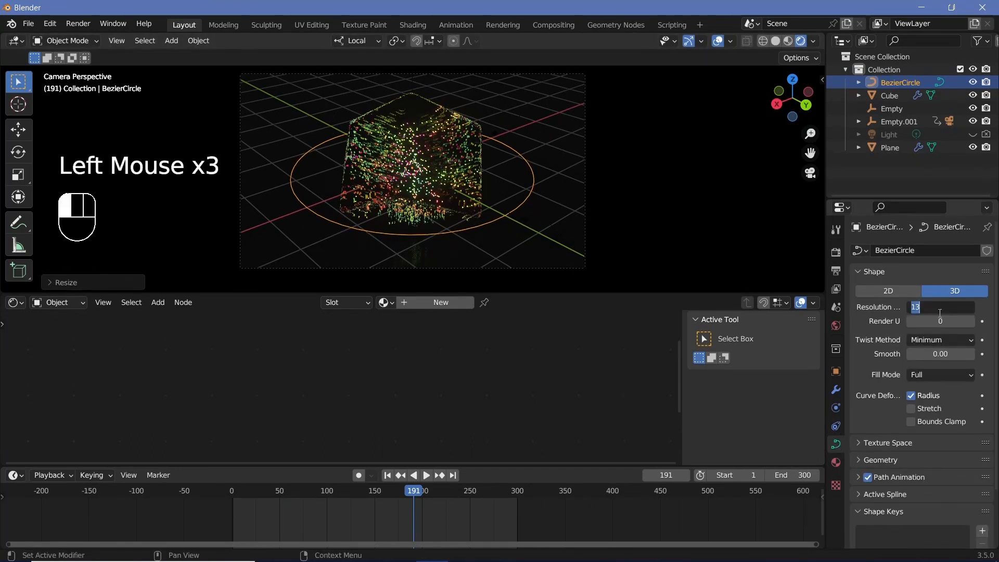
pyautogui.press('Return')
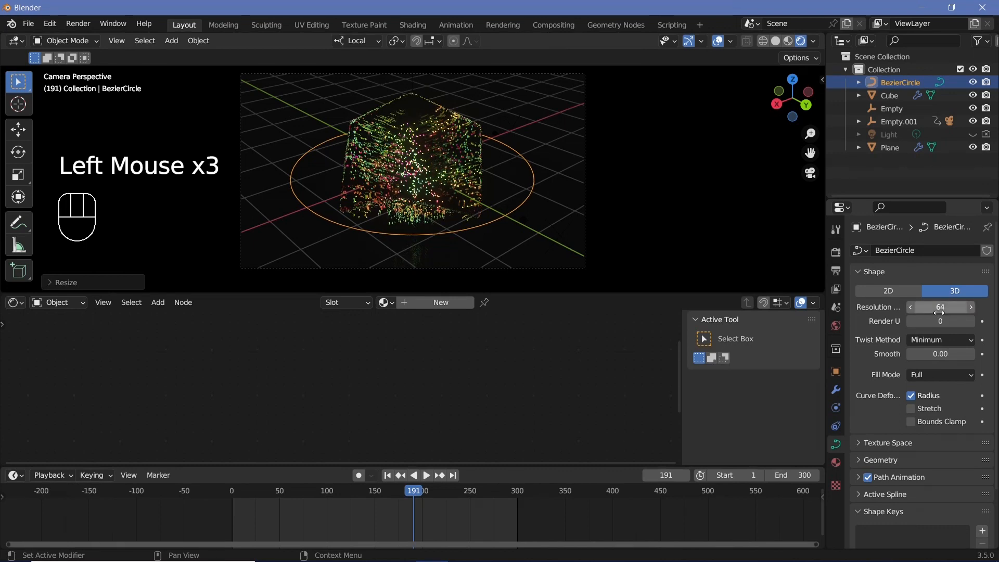
# Give the Bezier circle a round bevel with a depth of 0.01 m
pyautogui.click(875, 460)
pyautogui.scroll(-2, 885, 477)
pyautogui.scroll(-2, 889, 488)
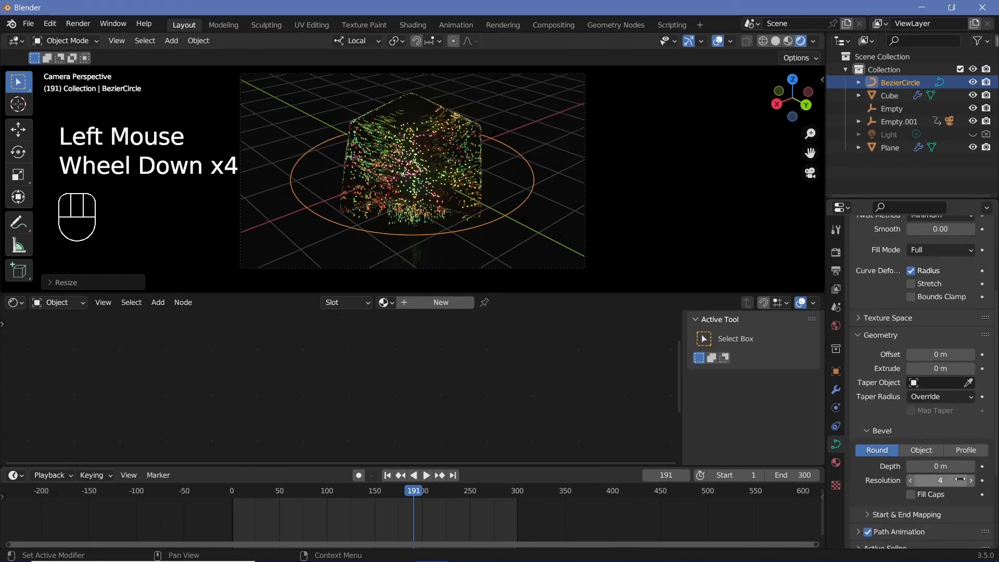
pyautogui.click(974, 470)
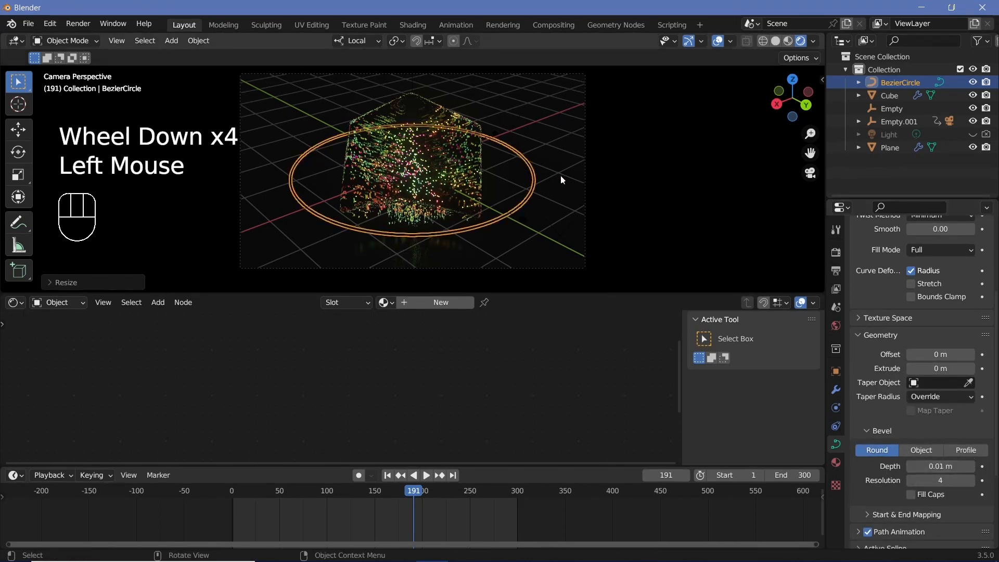
# Create a new material for the Bezier circle and delete its default shader node, keeping only the Material Output
pyautogui.click(837, 462)
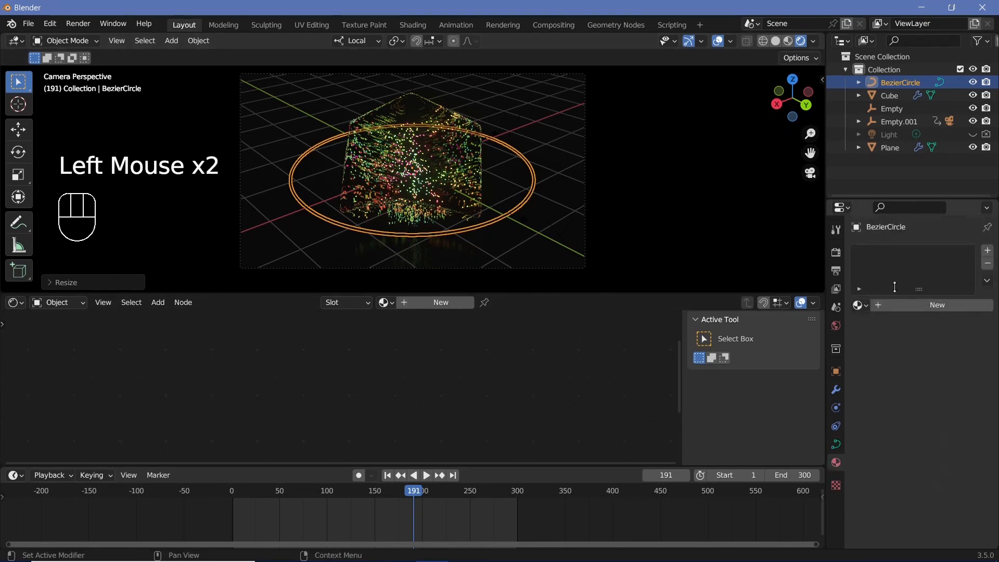
pyautogui.click(917, 310)
pyautogui.scroll(-2, 439, 364)
pyautogui.moveTo(427, 375); pyautogui.dragTo(439, 344, button='middle')
pyautogui.click(440, 344)
pyautogui.click(438, 342)
pyautogui.press('x')
# Add an Emission shader to the circle's material and connect it to the Material Output's Surface input
pyautogui.hotkey('shift', 'a')
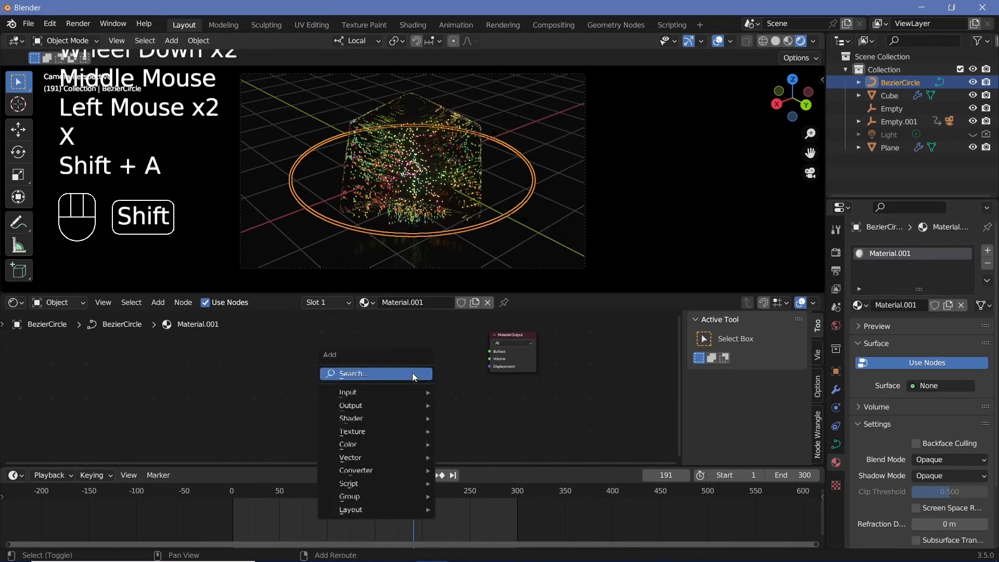
pyautogui.click(412, 372)
pyautogui.write('em')
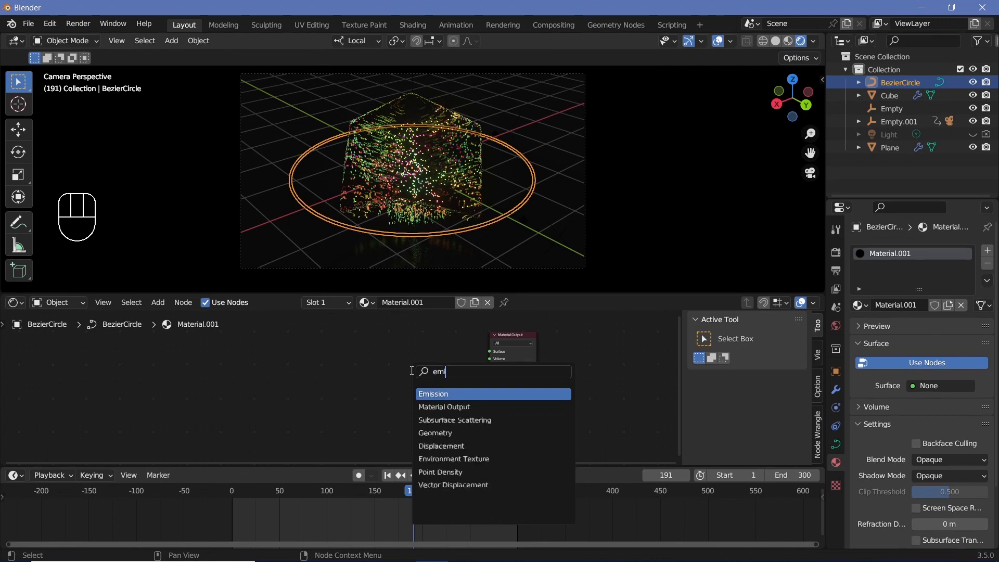
pyautogui.press('Return')
pyautogui.moveTo(393, 359); pyautogui.dragTo(488, 352)
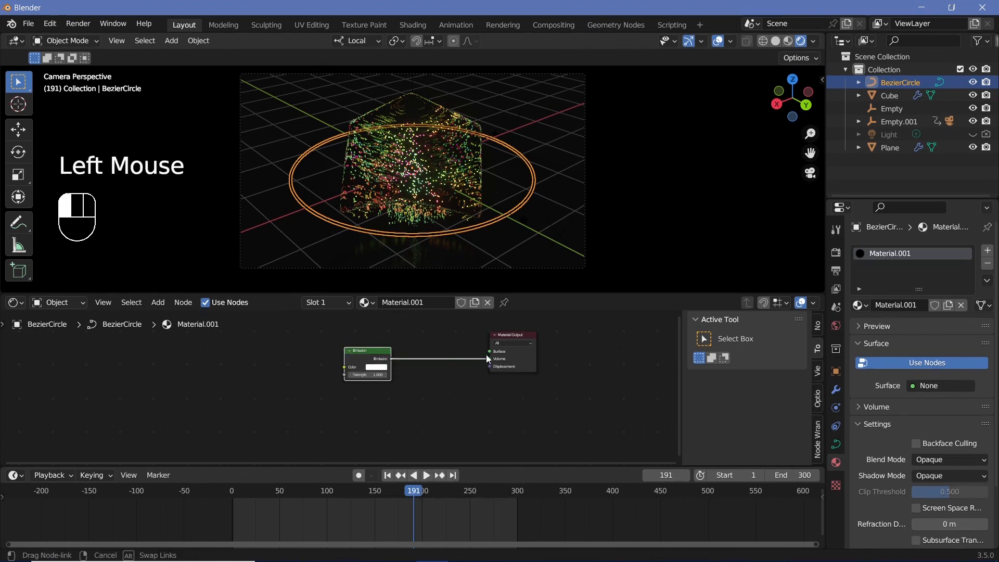
# Add a Gradient Texture node ahead of the Emission shader, leaving space between them
pyautogui.scroll(1, 375, 392)
pyautogui.hotkey('shift', 'a')
pyautogui.click(376, 392)
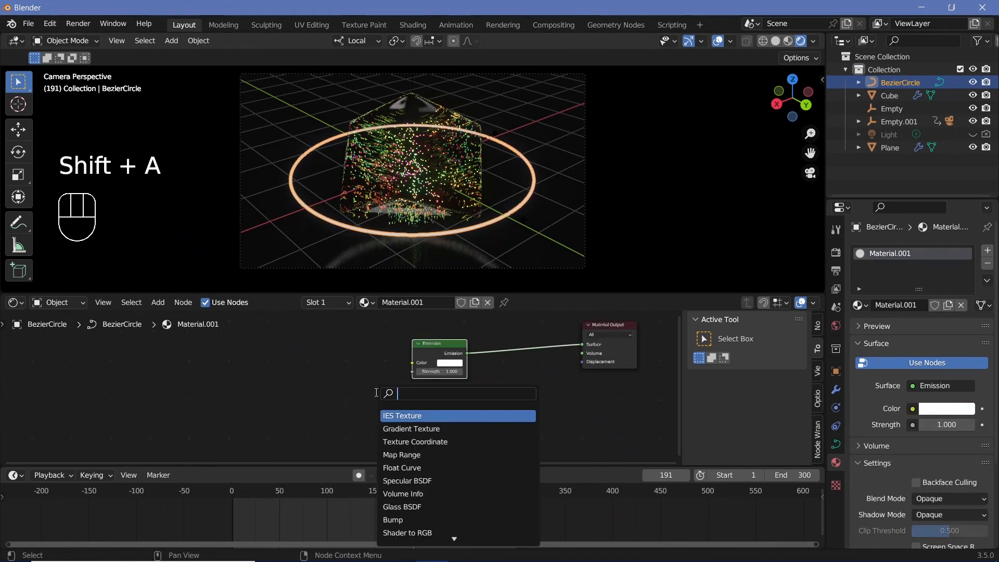
pyautogui.write('grade')
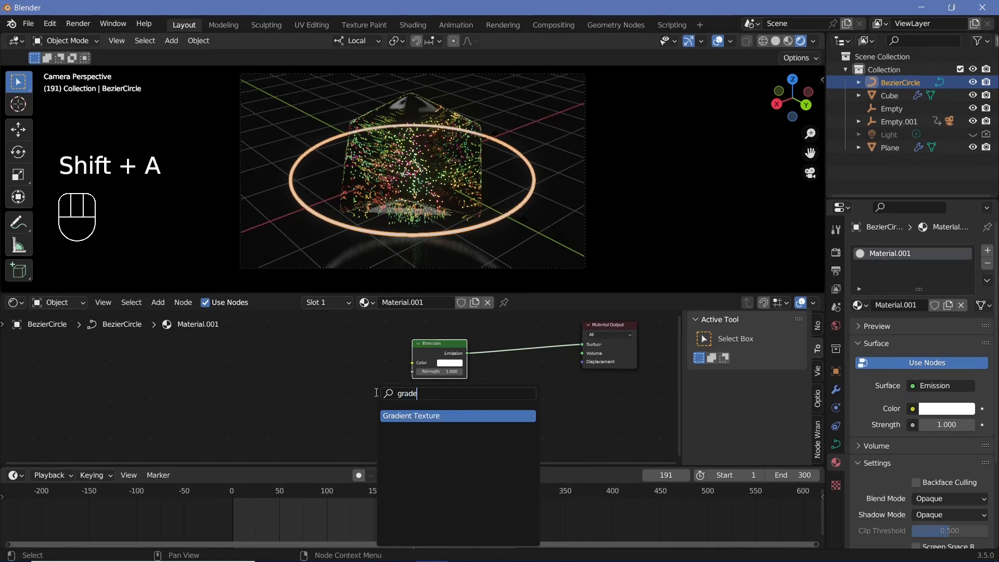
pyautogui.click(391, 415)
pyautogui.click(218, 393)
# Add a ColorRamp node after the Gradient Texture and connect the gradient's Color output to the ramp's Fac input
pyautogui.hotkey('shift', 'a')
pyautogui.click(336, 385)
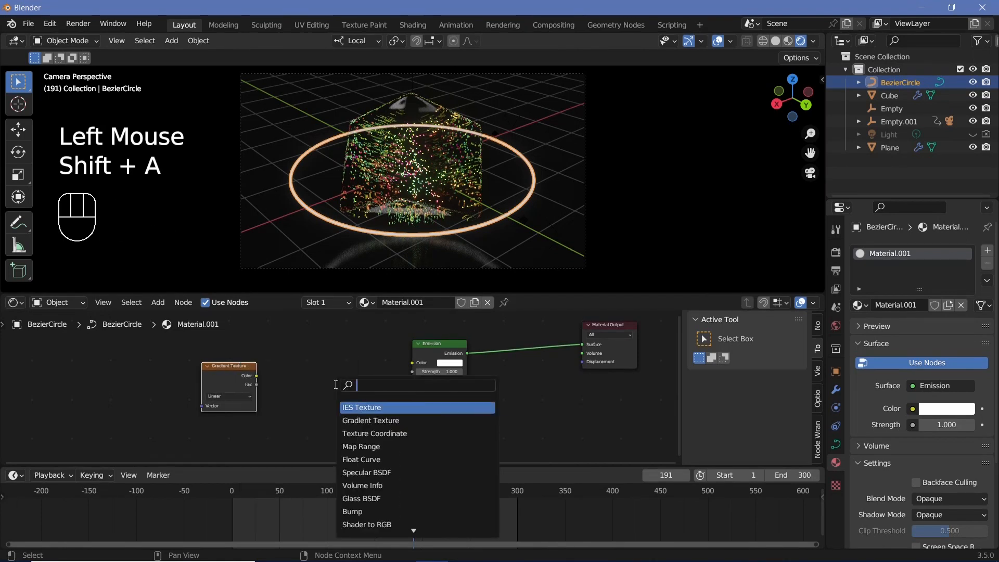
pyautogui.write('co')
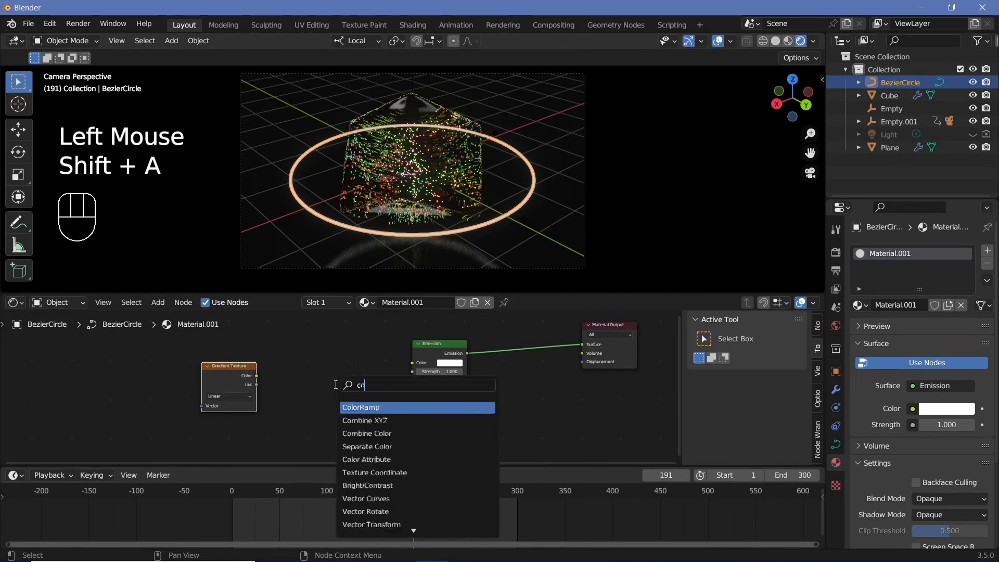
pyautogui.write('lo')
pyautogui.press('Return')
pyautogui.click(311, 394)
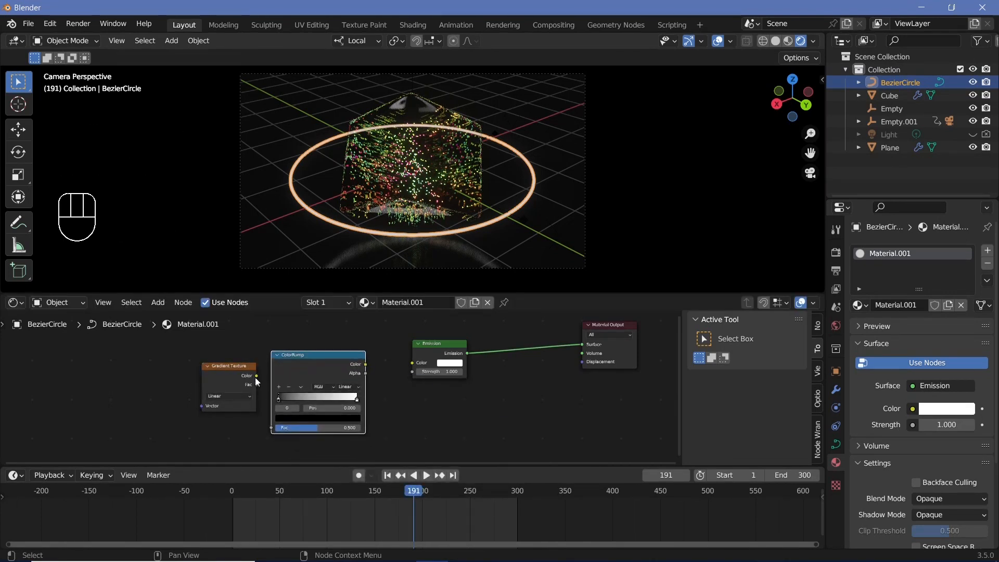
pyautogui.moveTo(255, 377); pyautogui.dragTo(272, 428)
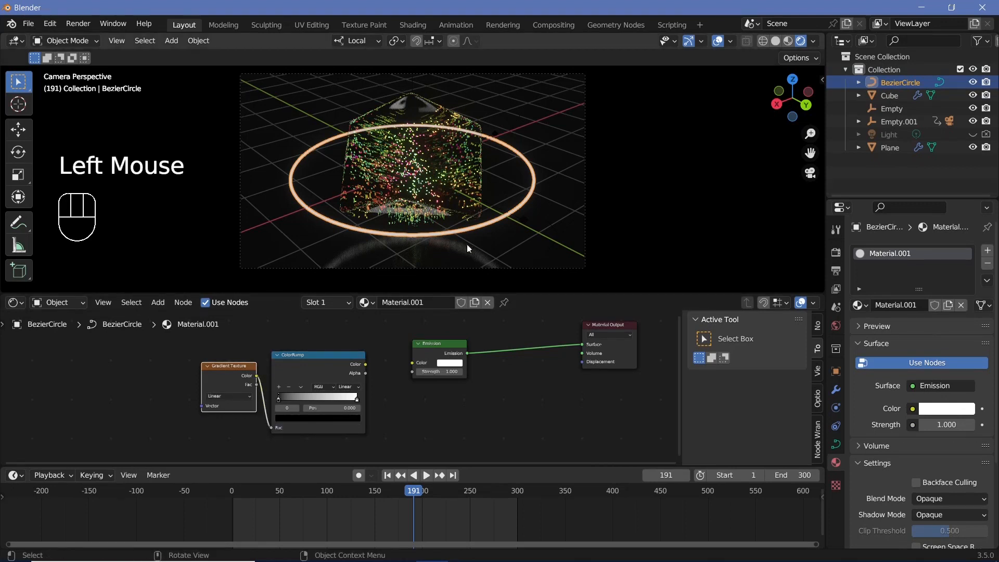
# Add connected Texture Coordinate and Mapping nodes to the Gradient Texture's Vector input
pyautogui.moveTo(216, 400); pyautogui.dragTo(291, 389, button='middle')
pyautogui.click(301, 370)
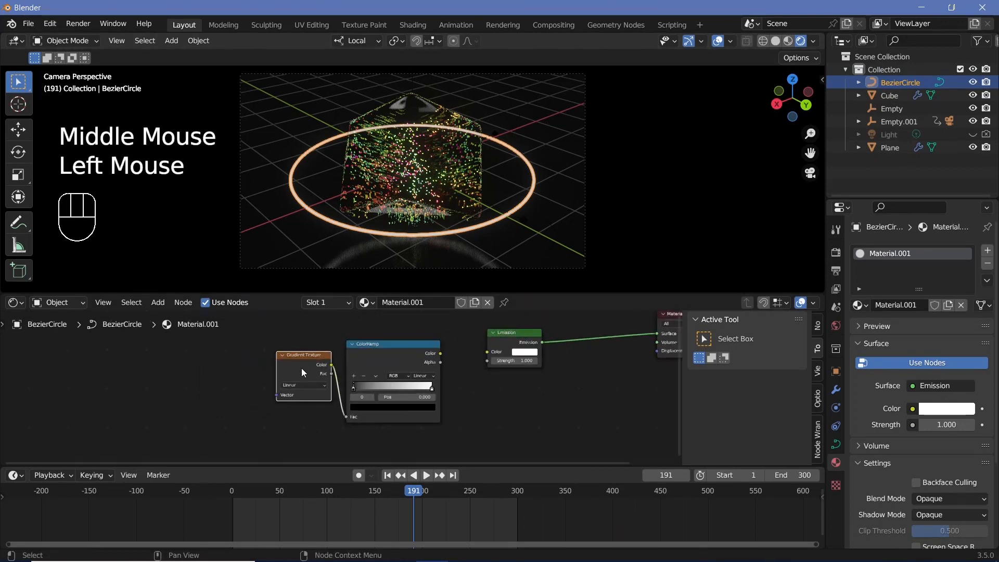
pyautogui.hotkey('ctrl', 't')
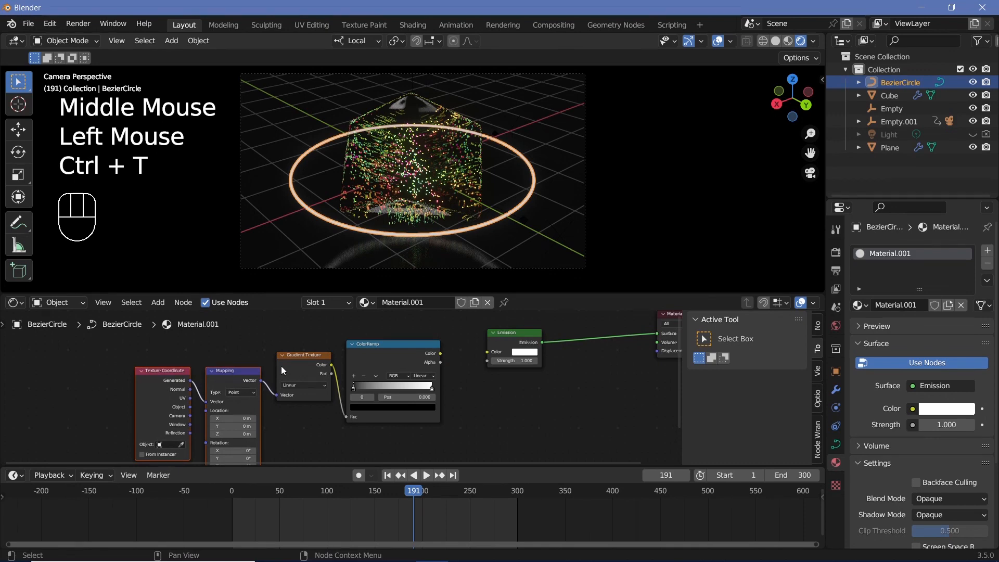
# Drive the Mapping node's Vector input from the Texture Coordinate node's UV output
pyautogui.moveTo(281, 366); pyautogui.dragTo(277, 336, button='middle')
pyautogui.scroll(1, 278, 336)
pyautogui.click(151, 375)
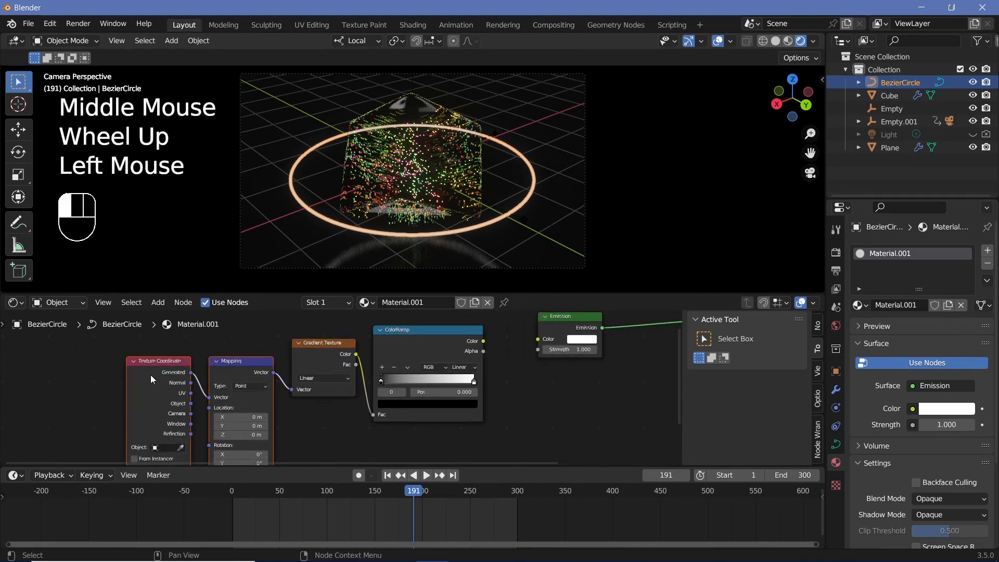
pyautogui.click(236, 361)
pyautogui.moveTo(191, 395); pyautogui.dragTo(206, 372, button='middle')
pyautogui.moveTo(206, 370); pyautogui.dragTo(224, 373)
# Connect the ColorRamp's Color output to the Emission shader's Color input
pyautogui.moveTo(363, 402); pyautogui.dragTo(290, 423, button='middle')
pyautogui.click(285, 386)
pyautogui.moveTo(285, 385); pyautogui.dragTo(286, 385)
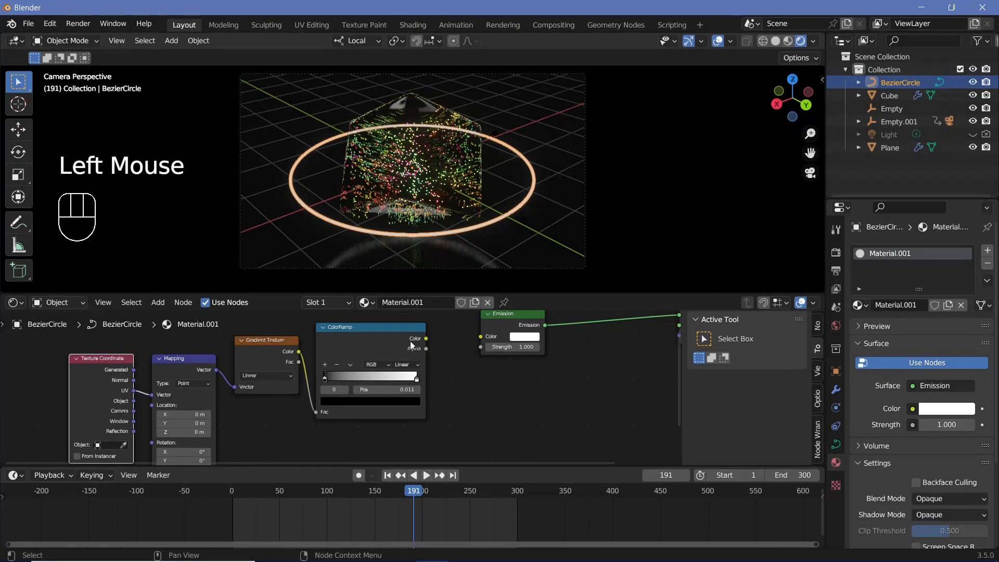
pyautogui.moveTo(426, 339); pyautogui.dragTo(480, 337)
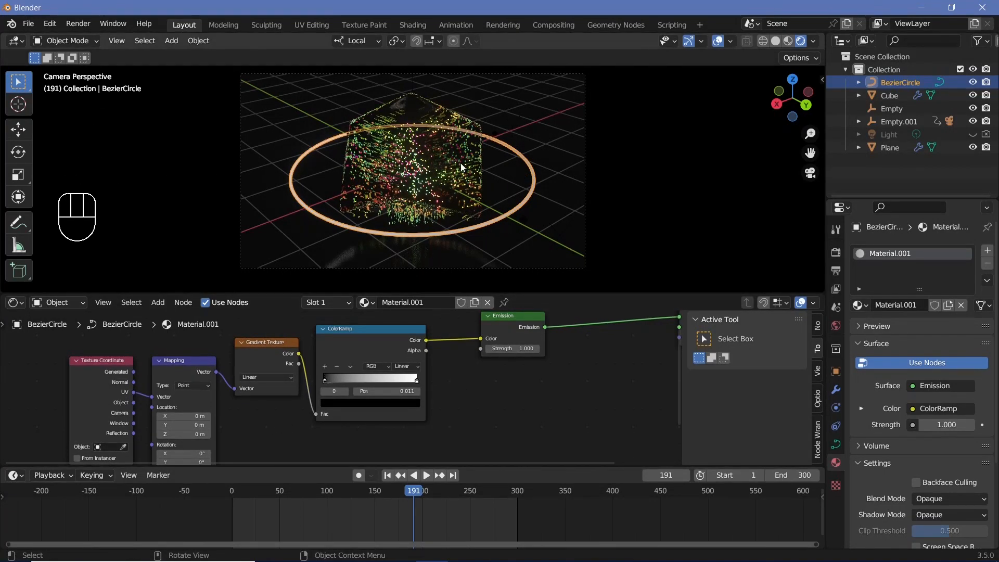
# Return the ramp's first stop to the start and add two middle stops at positions 0.326 and 0.649
pyautogui.moveTo(325, 380)
pyautogui.mouseDown()
pyautogui.moveTo(367, 385)
pyautogui.moveTo(312, 372)
pyautogui.mouseUp()
pyautogui.click(325, 367)
pyautogui.click(324, 366)
pyautogui.moveTo(370, 381)
pyautogui.mouseDown()
pyautogui.moveTo(384, 381)
pyautogui.moveTo(356, 380)
pyautogui.mouseUp()
pyautogui.scroll(4, 356, 379)
# Color the first and last stops of the ColorRamp pure red at full saturation and value
pyautogui.click(304, 375)
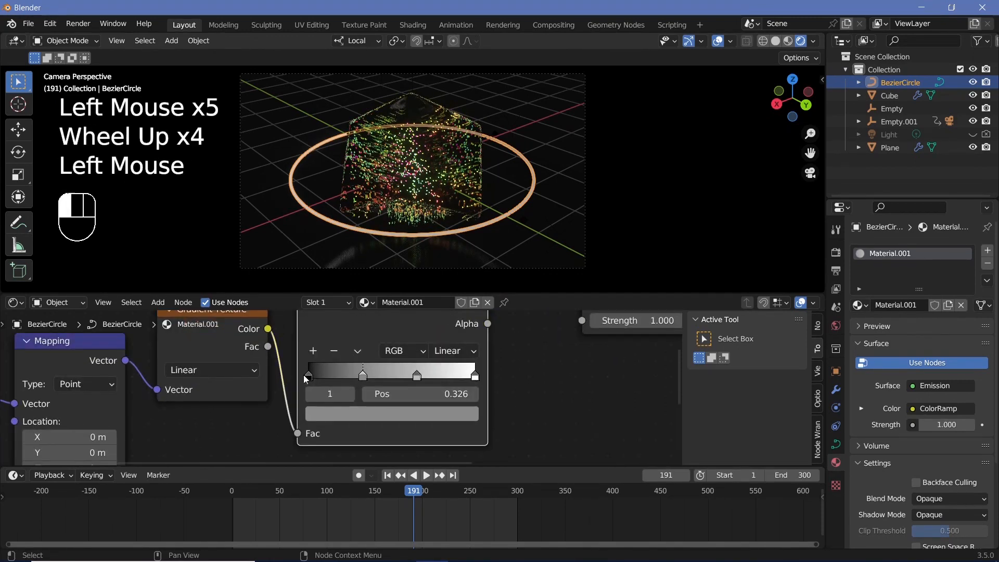
pyautogui.click(310, 377)
pyautogui.click(339, 420)
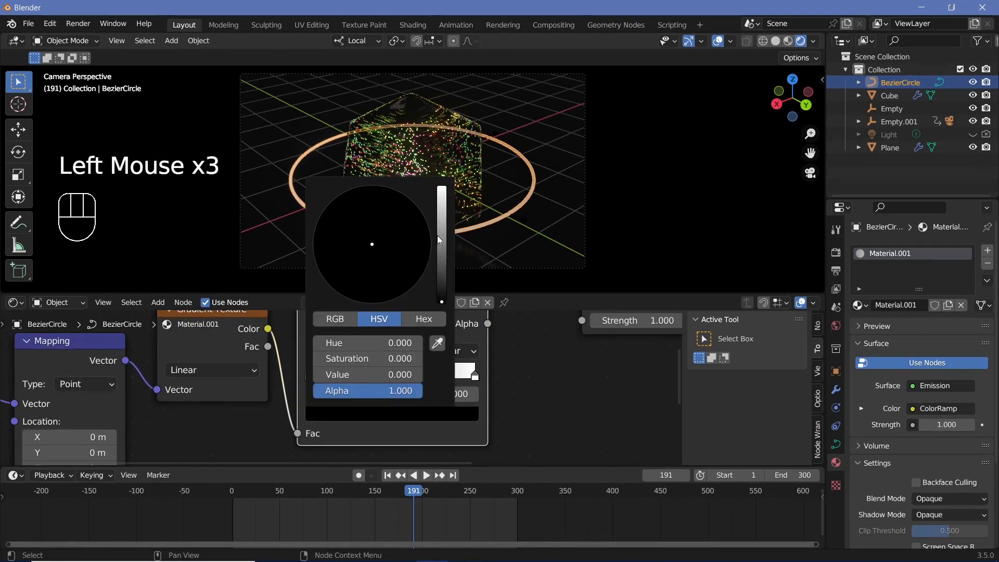
pyautogui.moveTo(439, 215); pyautogui.dragTo(442, 183)
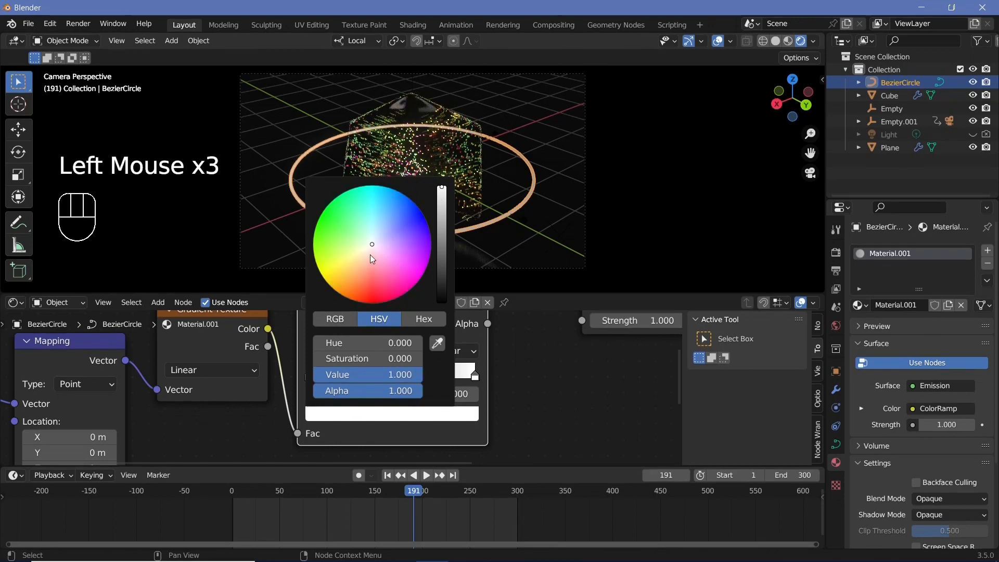
pyautogui.keyDown('ctrl'); pyautogui.moveTo(371, 258); pyautogui.dragTo(367, 313); pyautogui.keyUp('ctrl')
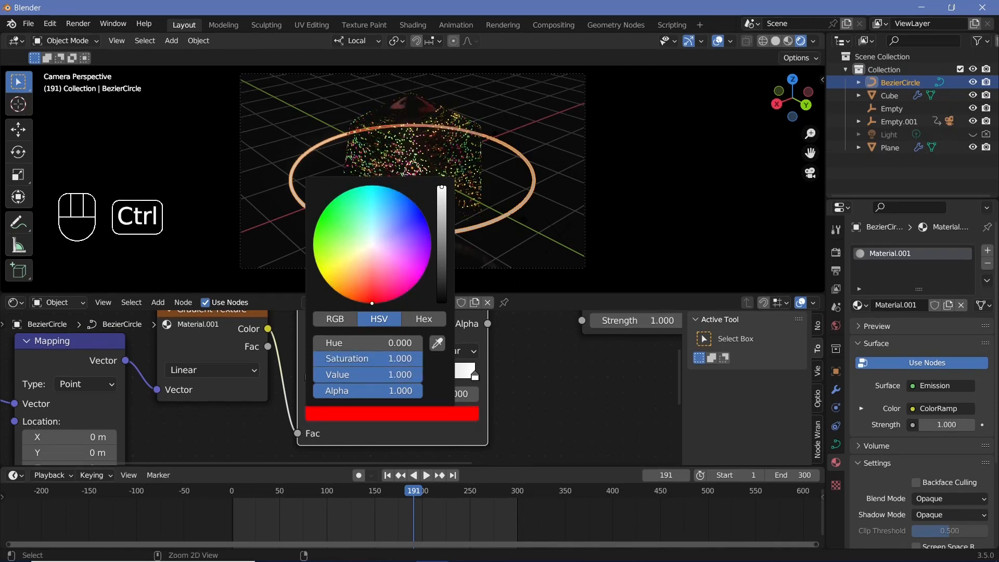
pyautogui.click(474, 375)
pyautogui.click(385, 414)
pyautogui.moveTo(380, 274); pyautogui.dragTo(374, 304)
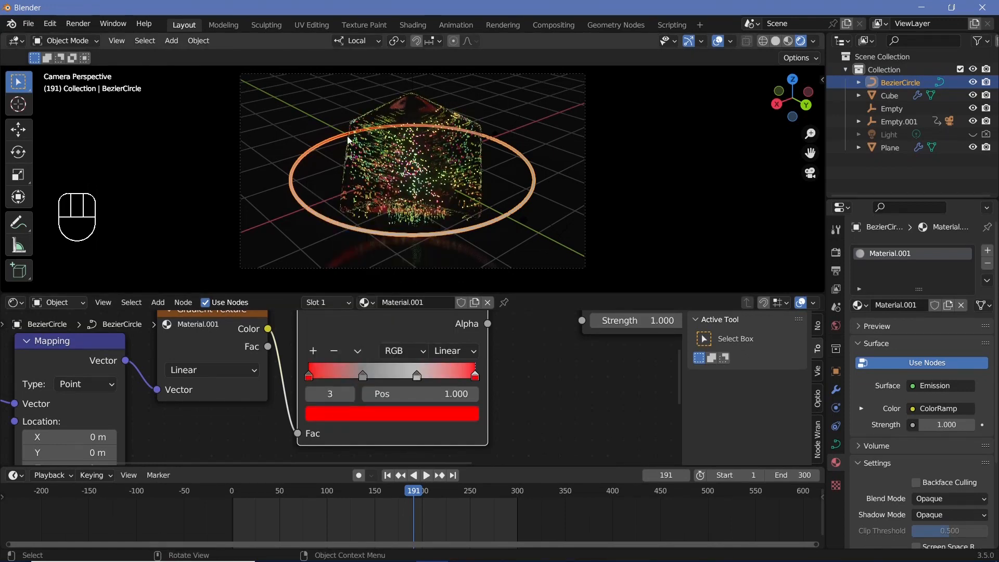
# Color the ramp stop at 0.326 pure green and the stop at 0.649 pure blue
pyautogui.click(361, 375)
pyautogui.click(375, 412)
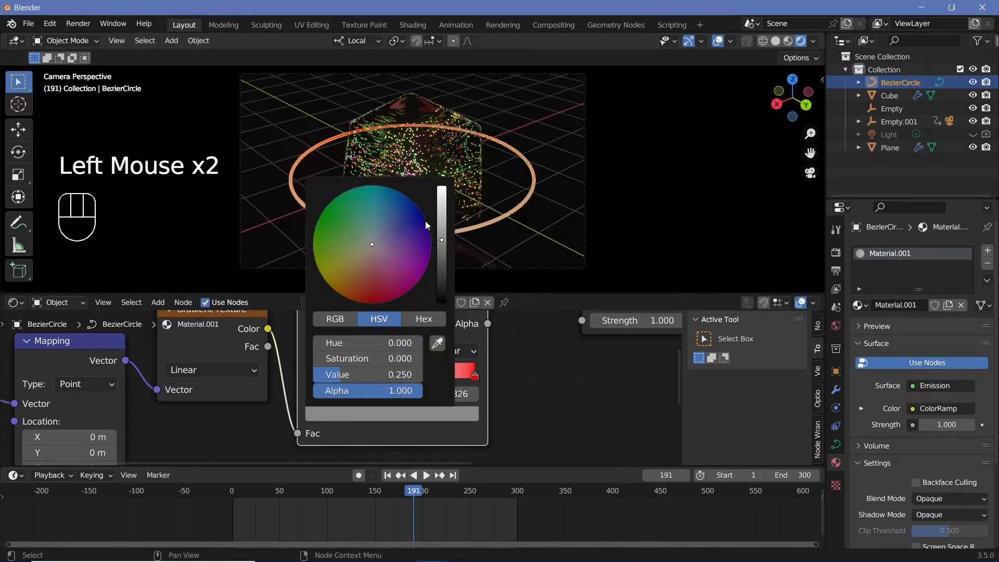
pyautogui.moveTo(443, 209); pyautogui.dragTo(443, 183)
pyautogui.keyDown('ctrl'); pyautogui.moveTo(333, 221); pyautogui.dragTo(318, 214); pyautogui.keyUp('ctrl')
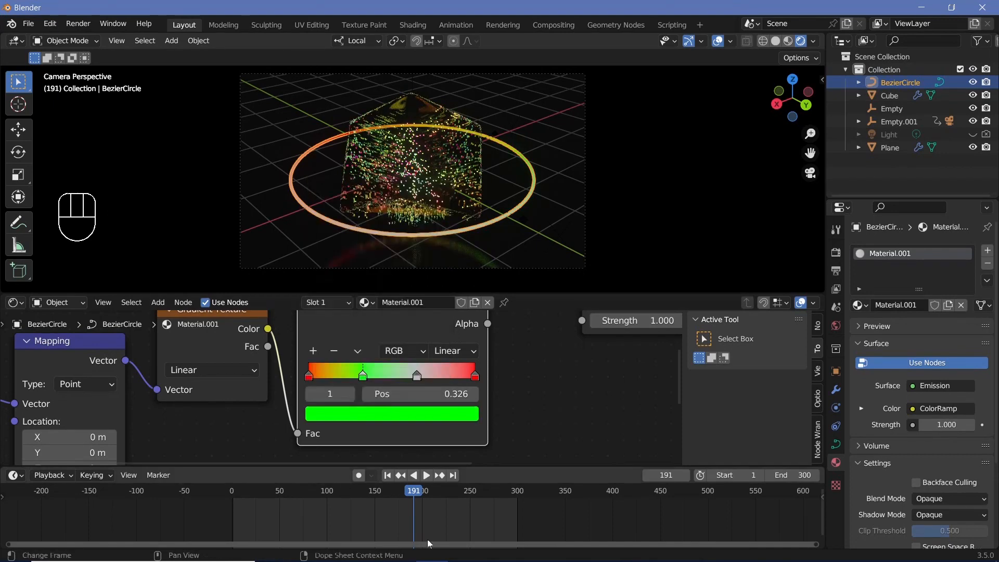
pyautogui.click(417, 376)
pyautogui.click(420, 414)
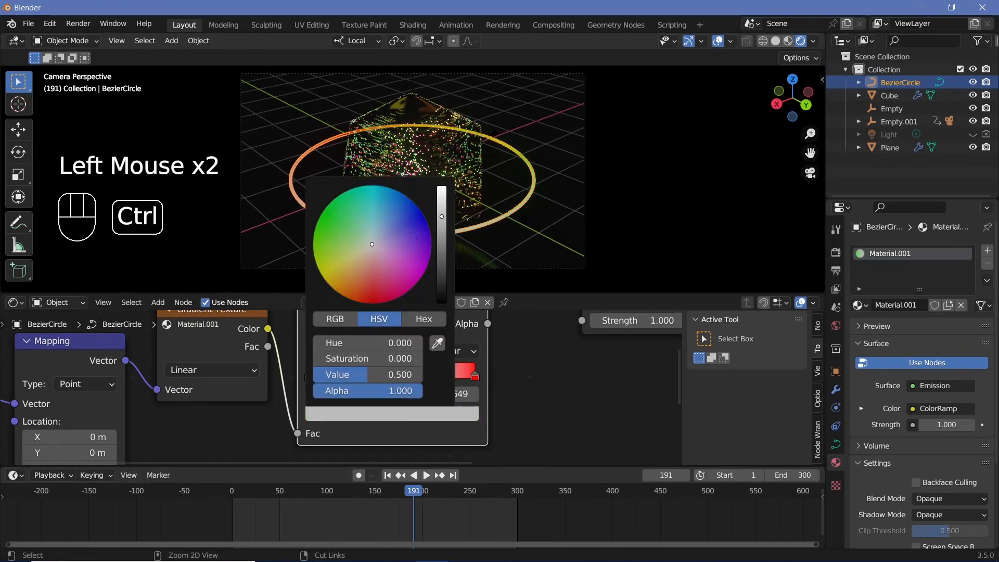
pyautogui.keyDown('ctrl'); pyautogui.click(424, 215); pyautogui.keyUp('ctrl')
# Set the Emission shader's Strength to 5
pyautogui.scroll(-1, 637, 333)
pyautogui.moveTo(638, 333); pyautogui.dragTo(547, 370, button='middle')
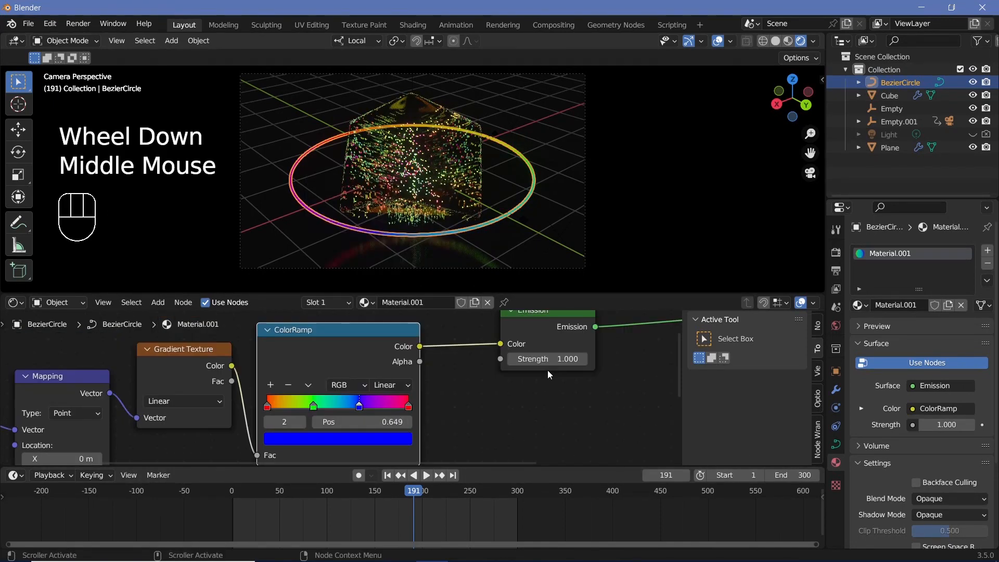
pyautogui.click(554, 358)
pyautogui.write('5')
pyautogui.press('Return')
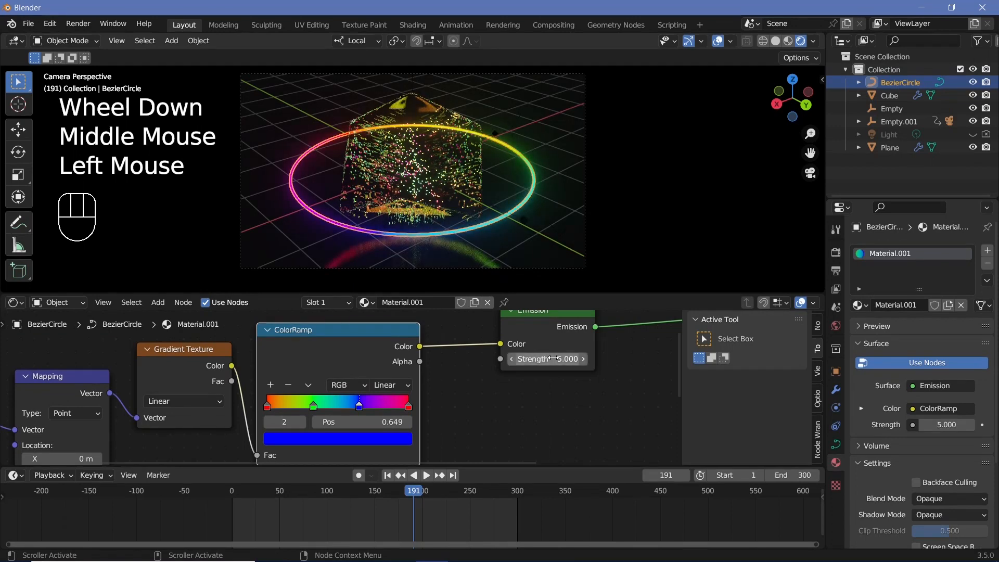
# Hide the viewport overlays and play the animation to preview the multicolored glowing ring
pyautogui.click(718, 41)
pyautogui.press('space')
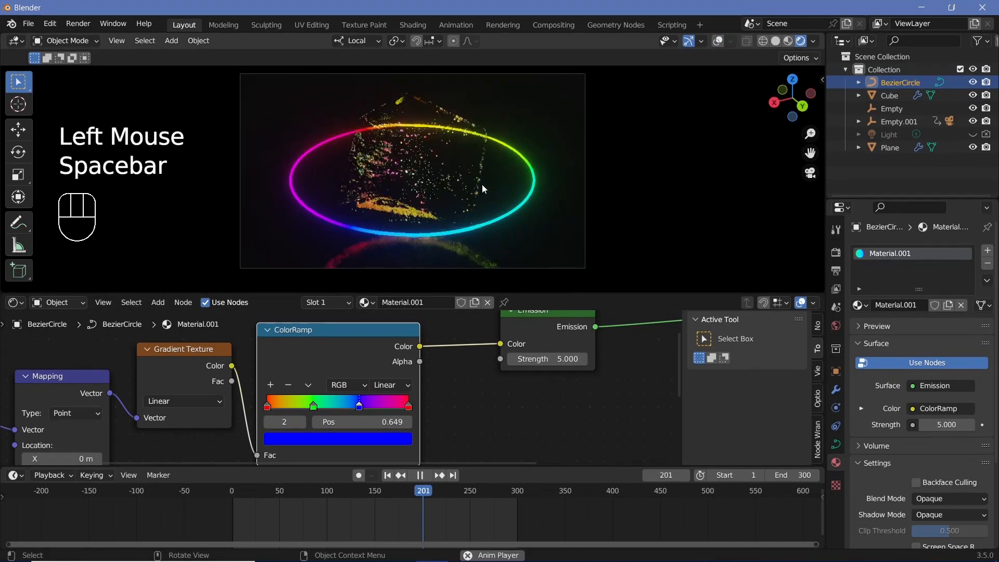
pyautogui.press('space')
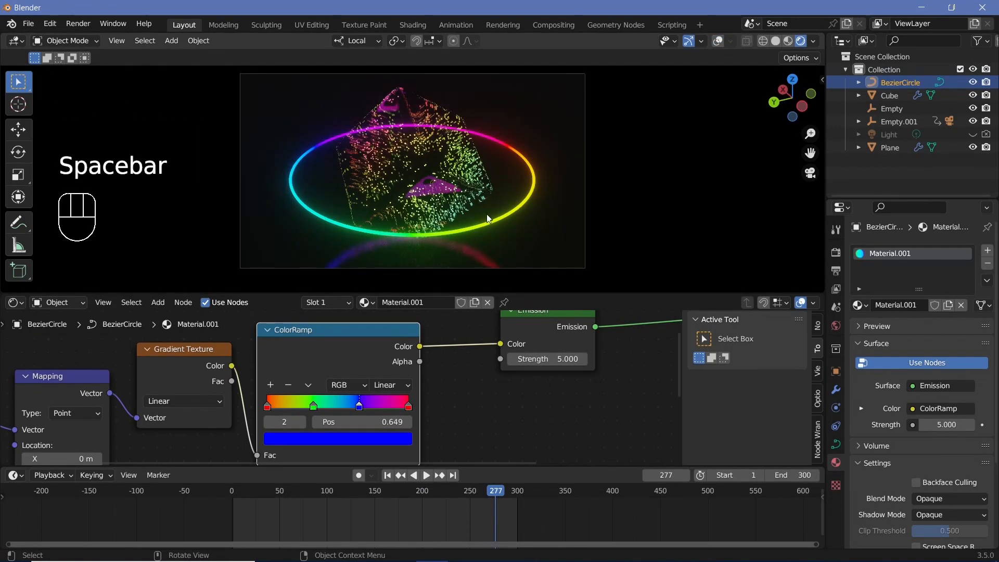
pyautogui.press('space')
pyautogui.press('space')
pyautogui.press('space')
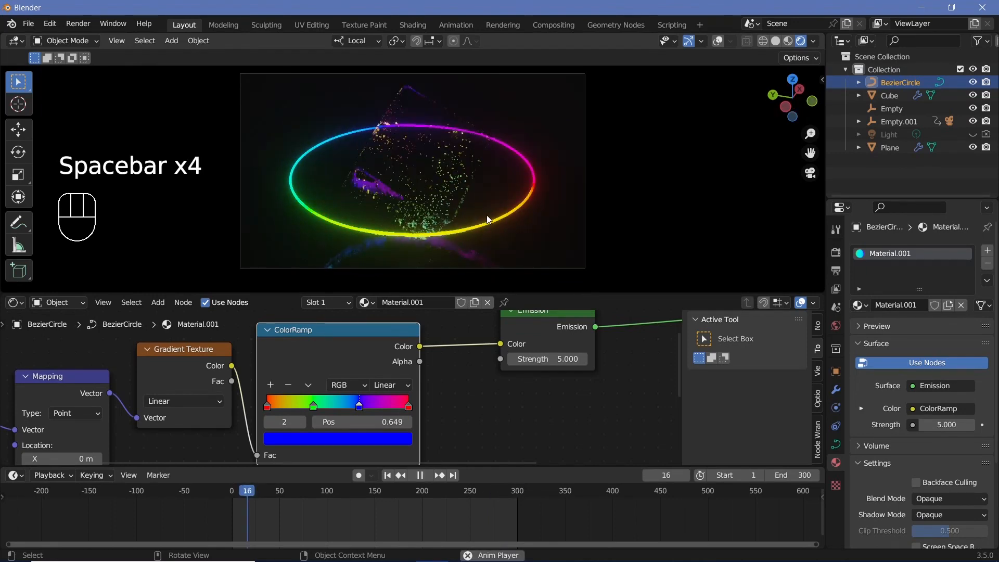
pyautogui.press('space')
# Add a Layer Weight node below the ColorRamp in the ring's material
pyautogui.scroll(-3, 491, 389)
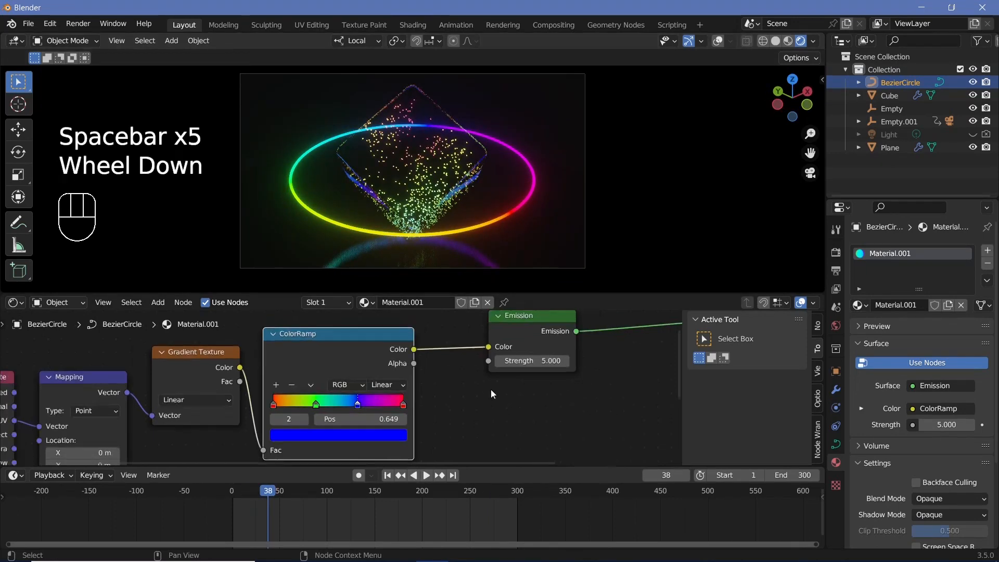
pyautogui.moveTo(492, 389); pyautogui.dragTo(425, 402, button='middle')
pyautogui.click(425, 402)
pyautogui.hotkey('shift', 'a')
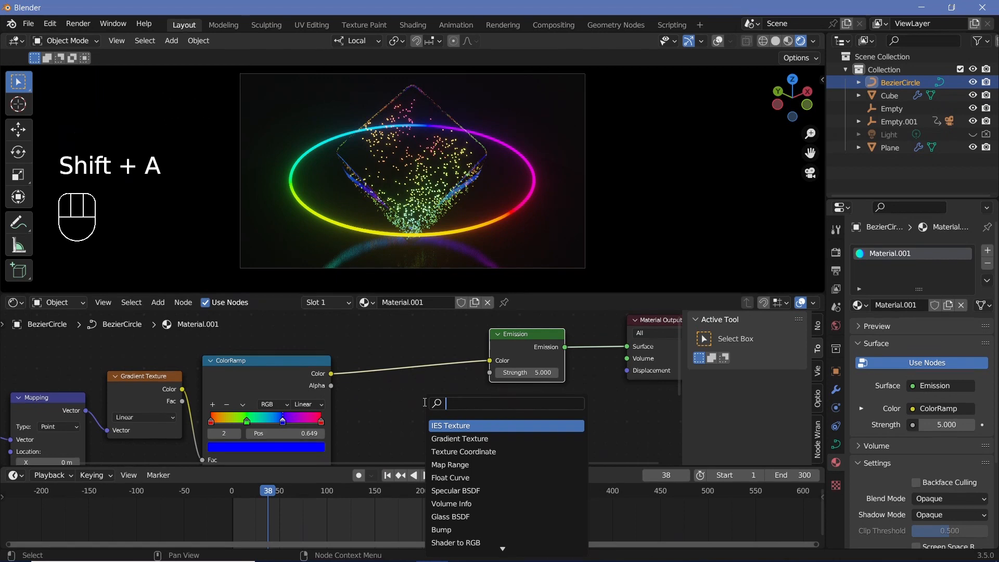
pyautogui.write('layer')
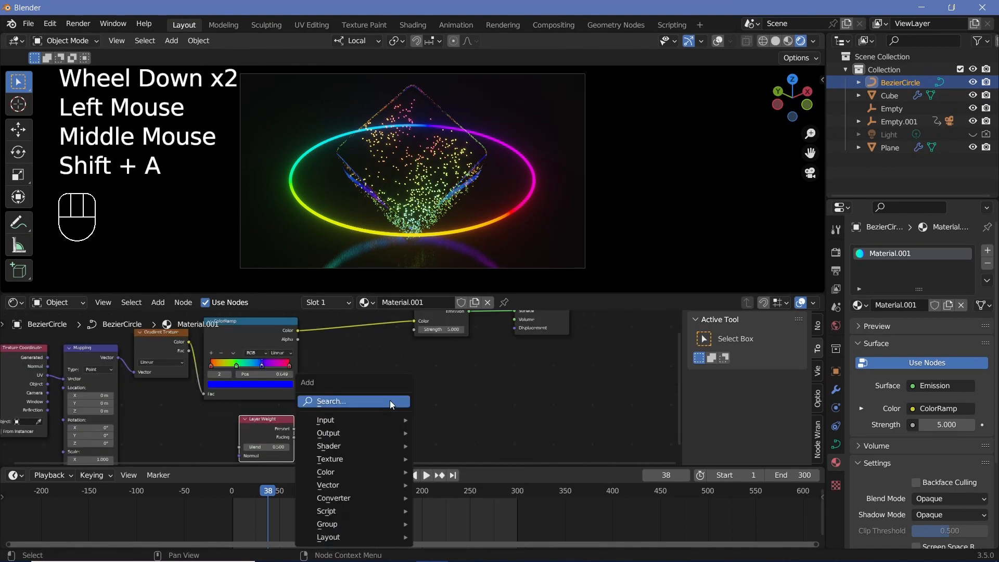
# Add a Math node beside the Layer Weight node and set its operation to Multiply
pyautogui.click(391, 401)
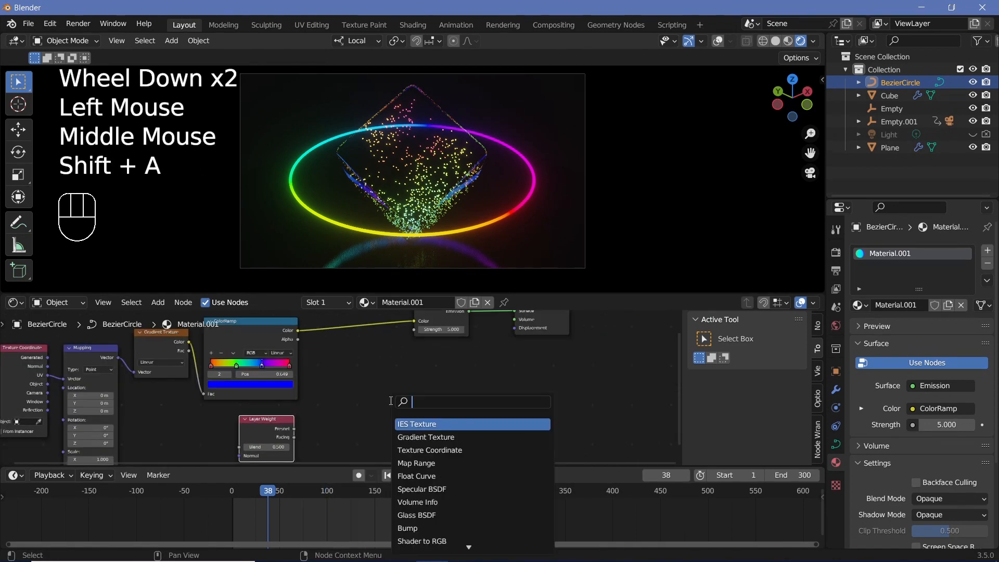
pyautogui.write('math')
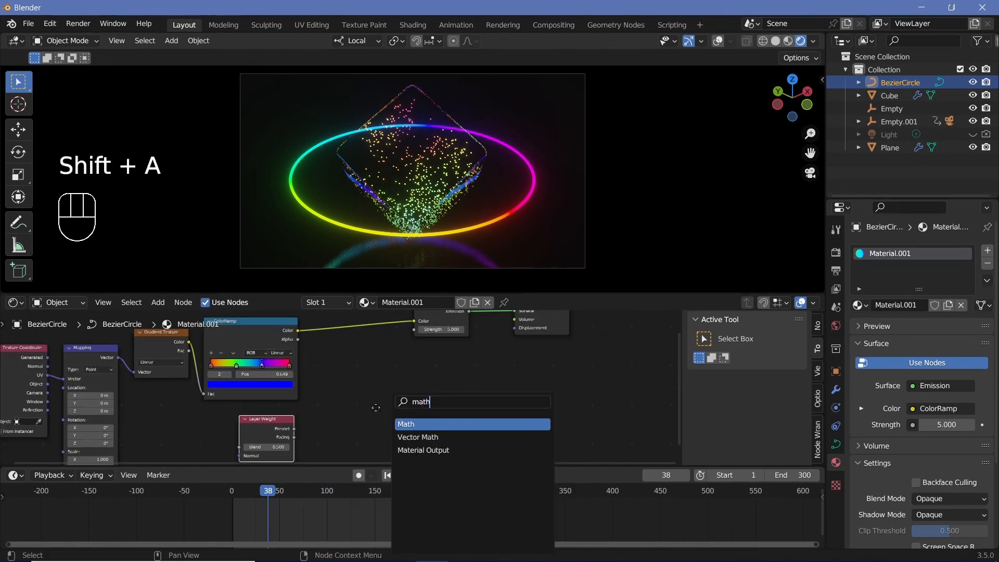
pyautogui.press('Return')
pyautogui.click(373, 395)
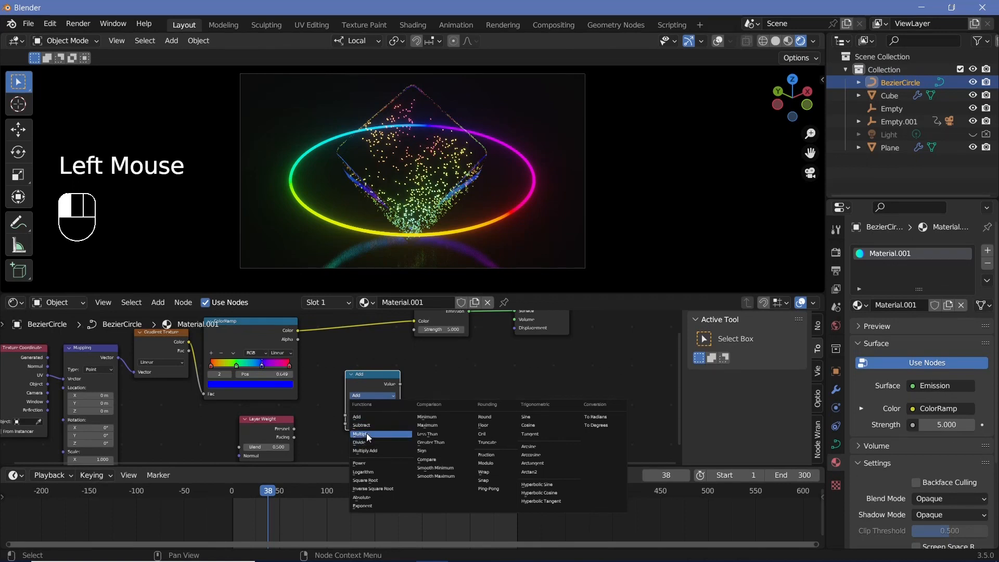
pyautogui.click(367, 433)
# Multiply the Layer Weight's Fresnel output by 10 and connect the result to the Emission shader's Strength
pyautogui.moveTo(295, 429); pyautogui.dragTo(351, 417)
pyautogui.click(373, 423)
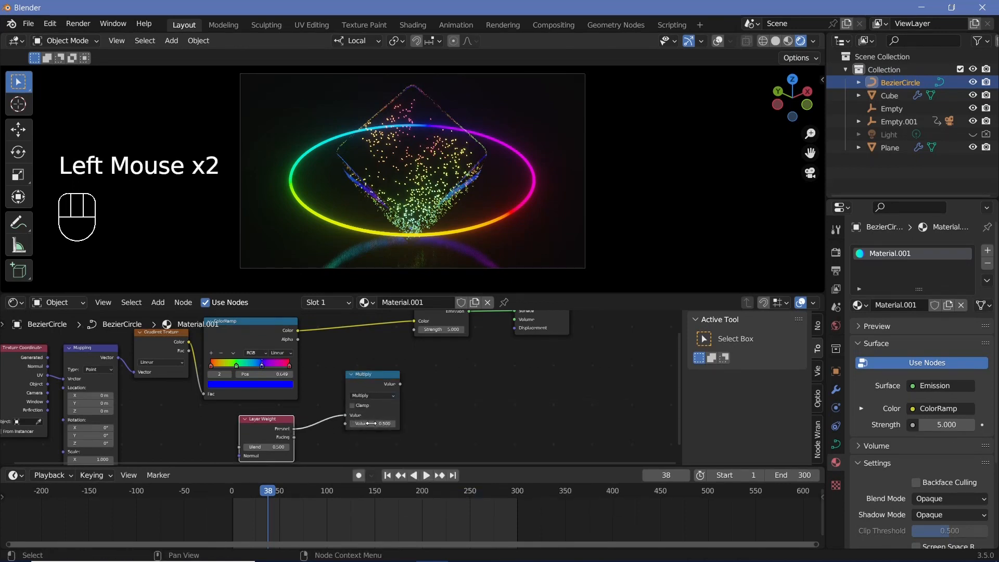
pyautogui.write('10')
pyautogui.press('Return')
pyautogui.moveTo(401, 385); pyautogui.dragTo(421, 364)
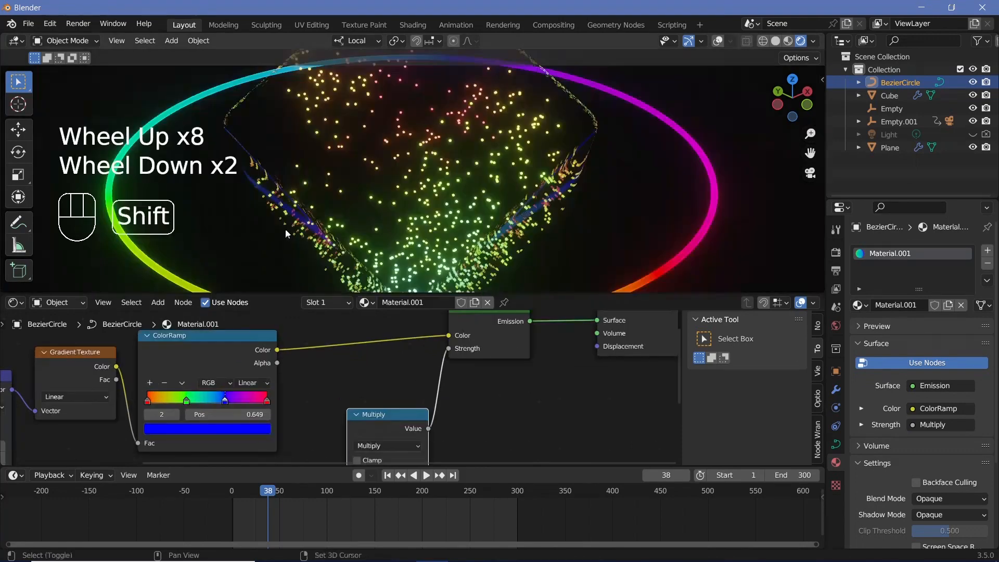
# Insert a second ColorRamp between the Layer Weight's Fresnel output and the Multiply node, making room for it
pyautogui.keyDown('shift'); pyautogui.moveTo(285, 229); pyautogui.dragTo(287, 185, button='middle'); pyautogui.keyUp('shift')
pyautogui.scroll(2, 268, 231)
pyautogui.keyDown('shift'); pyautogui.moveTo(268, 231); pyautogui.dragTo(361, 152, button='middle'); pyautogui.keyUp('shift')
pyautogui.scroll(3, 342, 213)
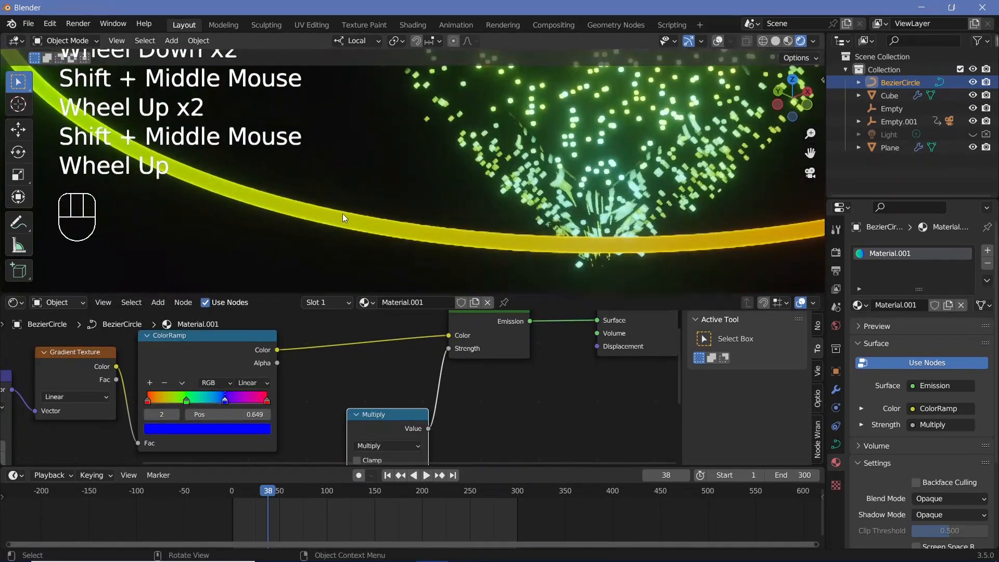
pyautogui.moveTo(329, 451); pyautogui.dragTo(413, 330, button='middle')
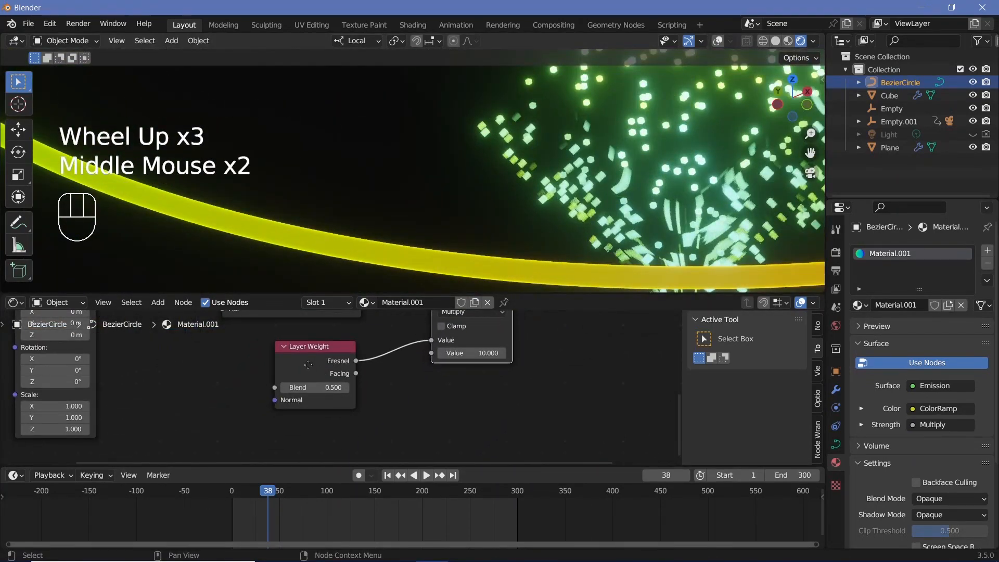
pyautogui.moveTo(308, 365); pyautogui.dragTo(246, 374)
pyautogui.hotkey('shift', 'a')
pyautogui.click(326, 402)
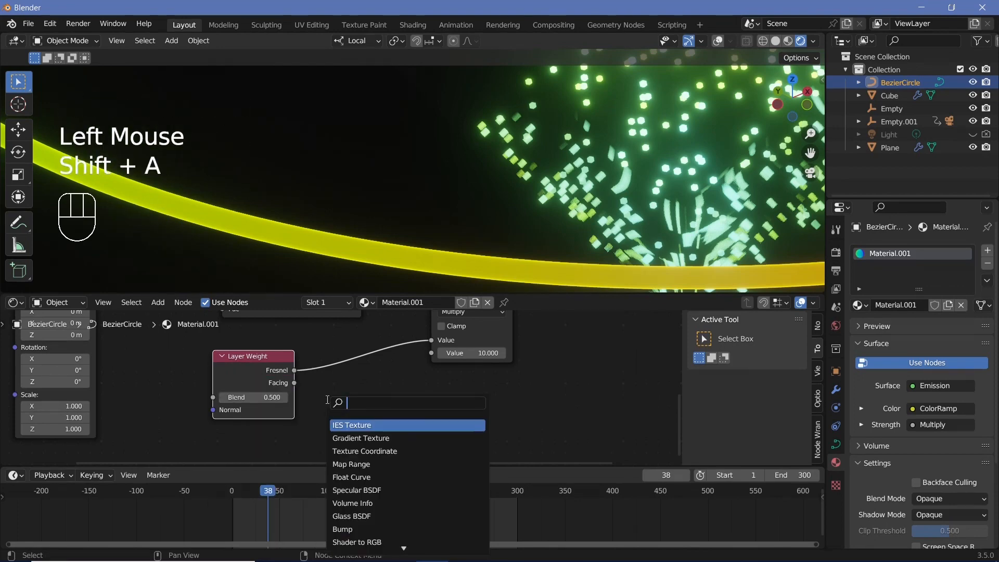
pyautogui.write('color')
pyautogui.press('Return')
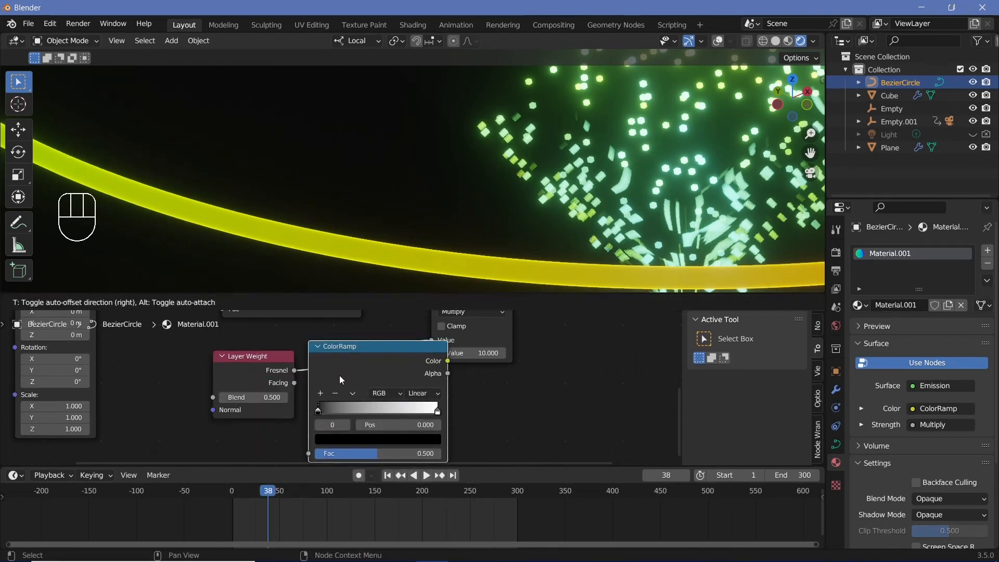
pyautogui.click(371, 379)
# Move the new ramp's black stop to 0.116 and set the Multiply node's value to 100
pyautogui.moveTo(350, 411); pyautogui.dragTo(364, 410)
pyautogui.scroll(-1, 531, 413)
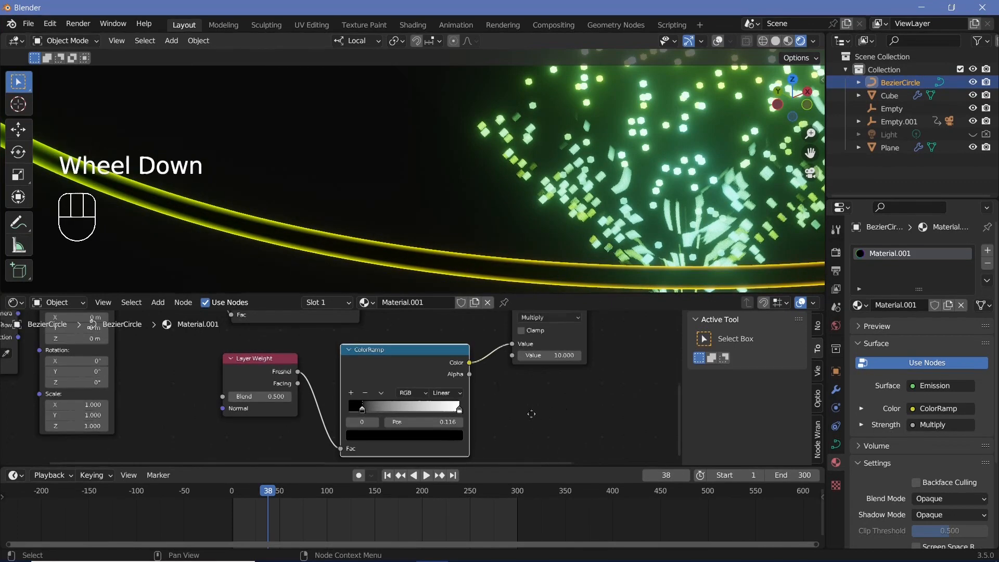
pyautogui.moveTo(532, 414); pyautogui.dragTo(435, 441, button='middle')
pyautogui.click(466, 382)
pyautogui.write('100')
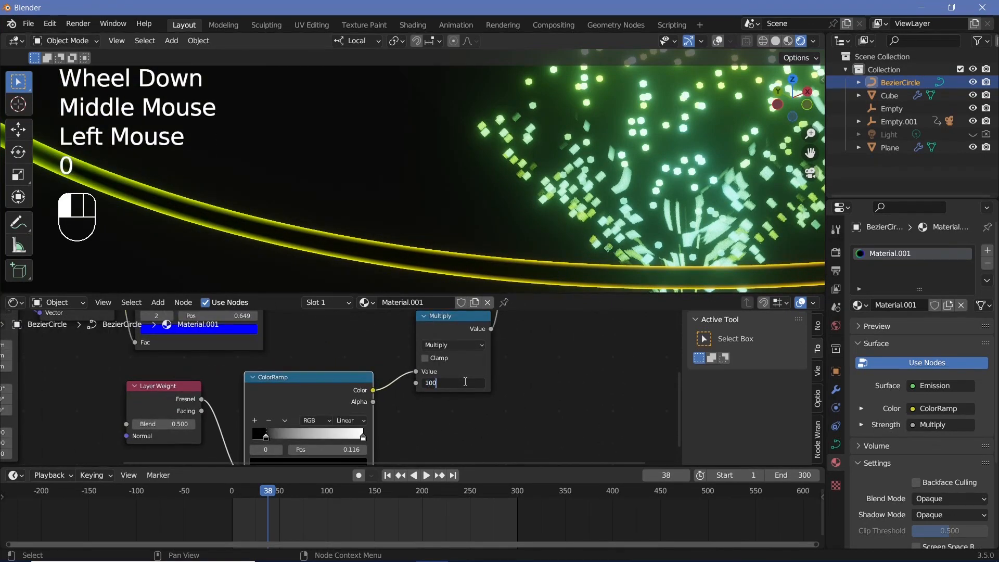
pyautogui.press('Return')
# Play the animation with the full camera frame in view to check the ring's brighter edge glow
pyautogui.scroll(-4, 479, 158)
pyautogui.scroll(-2, 491, 147)
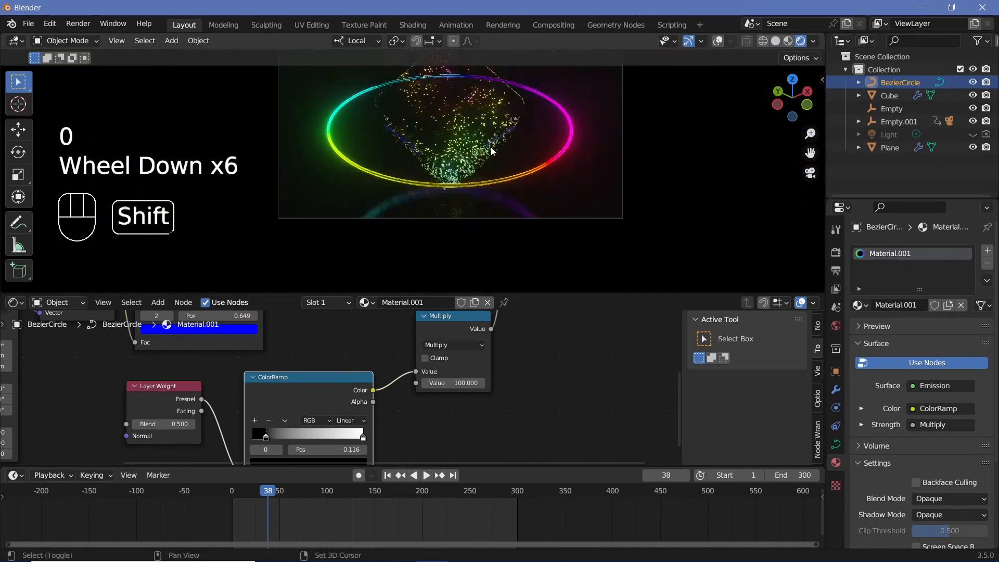
pyautogui.keyDown('shift'); pyautogui.moveTo(492, 146); pyautogui.dragTo(530, 179, button='middle'); pyautogui.keyUp('shift')
pyautogui.press('space')
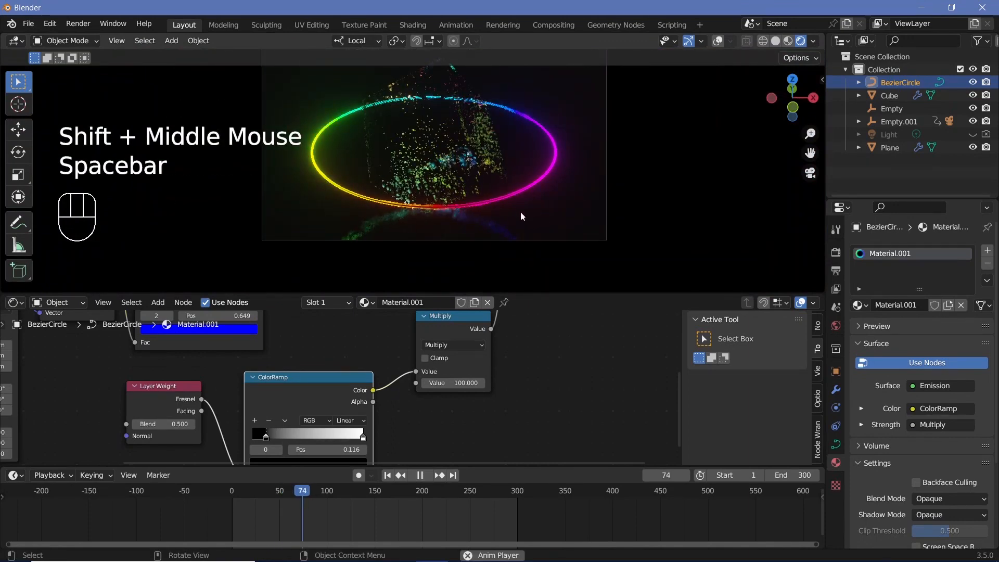
pyautogui.press('space')
# Insert a Hue Saturation Value node between the ring material's ColorRamp and Emission shader, with Saturation at 0.950
pyautogui.moveTo(462, 435); pyautogui.dragTo(380, 412, button='middle')
pyautogui.hotkey('shift', 'a')
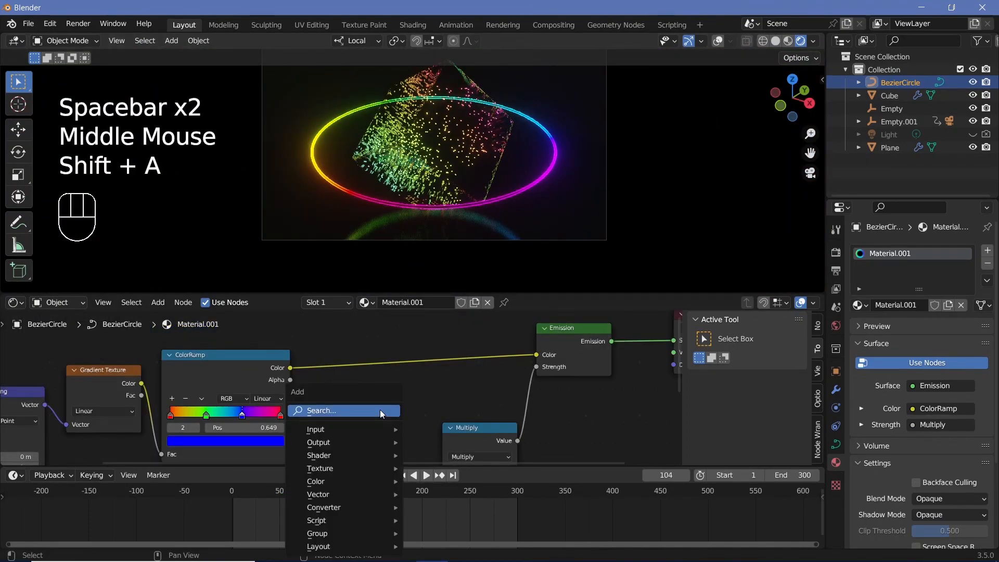
pyautogui.click(380, 410)
pyautogui.write('hue')
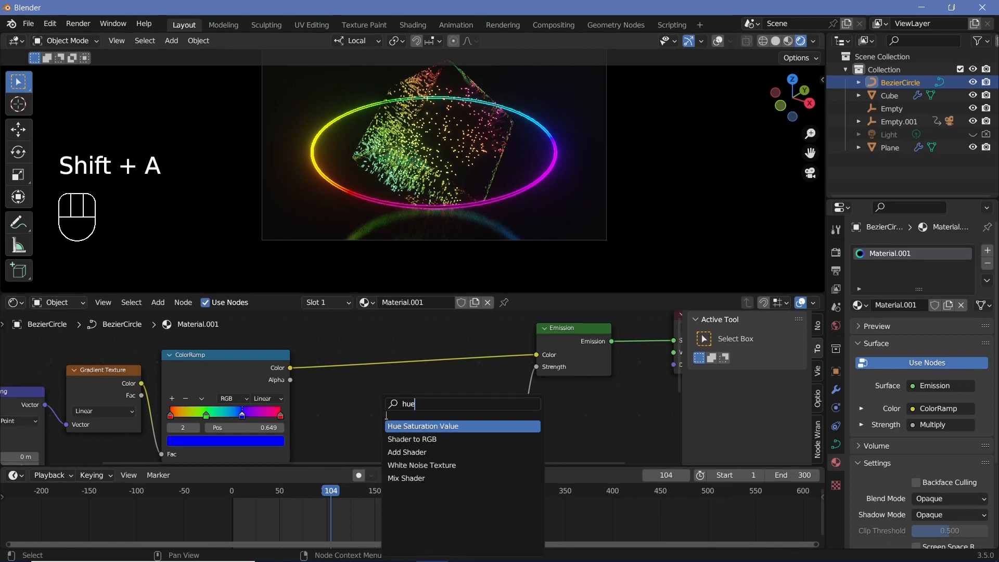
pyautogui.press('Return')
pyautogui.click(340, 386)
pyautogui.click(374, 386)
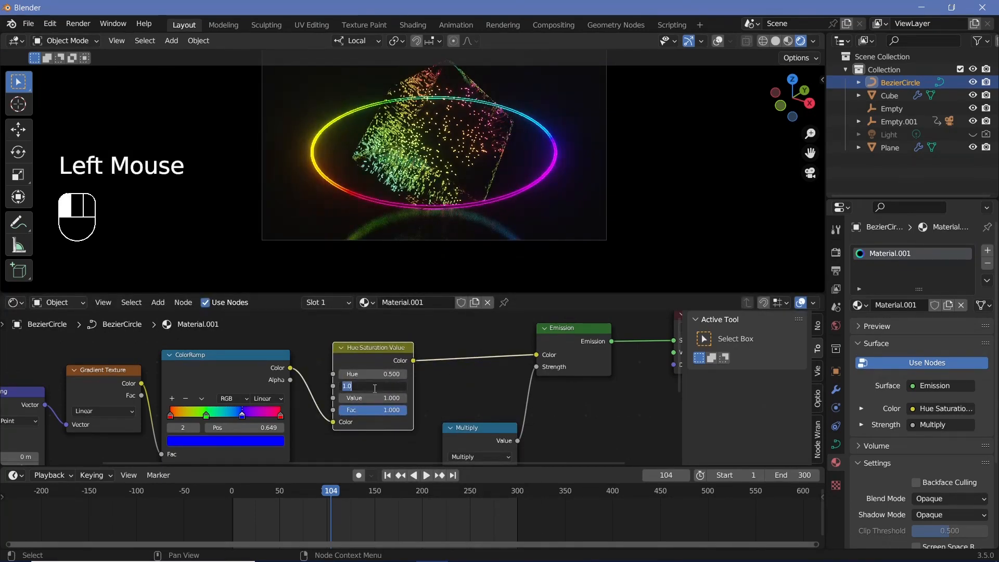
pyautogui.press('Return')
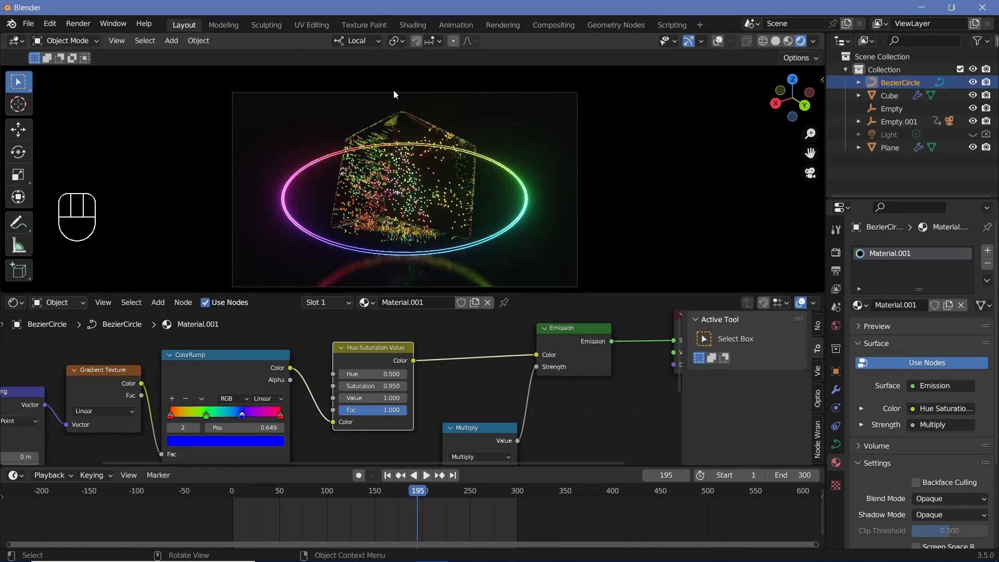
# Select the particle cube and bring up its Geometry Nodes tree around the Group Input node
pyautogui.click(408, 134)
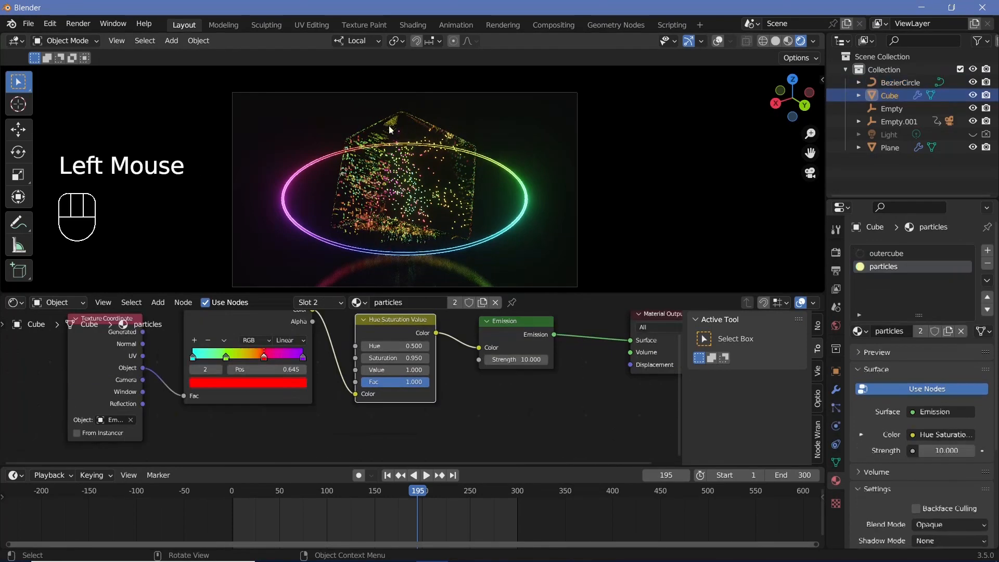
pyautogui.click(16, 304)
pyautogui.click(39, 411)
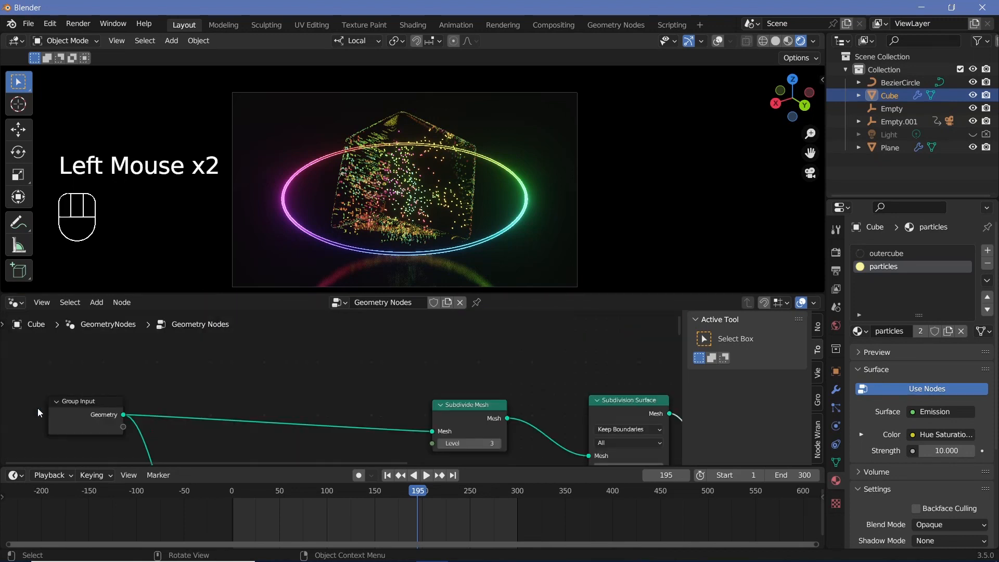
pyautogui.scroll(-2, 39, 412)
pyautogui.moveTo(104, 411); pyautogui.dragTo(330, 344, button='middle')
pyautogui.click(249, 373)
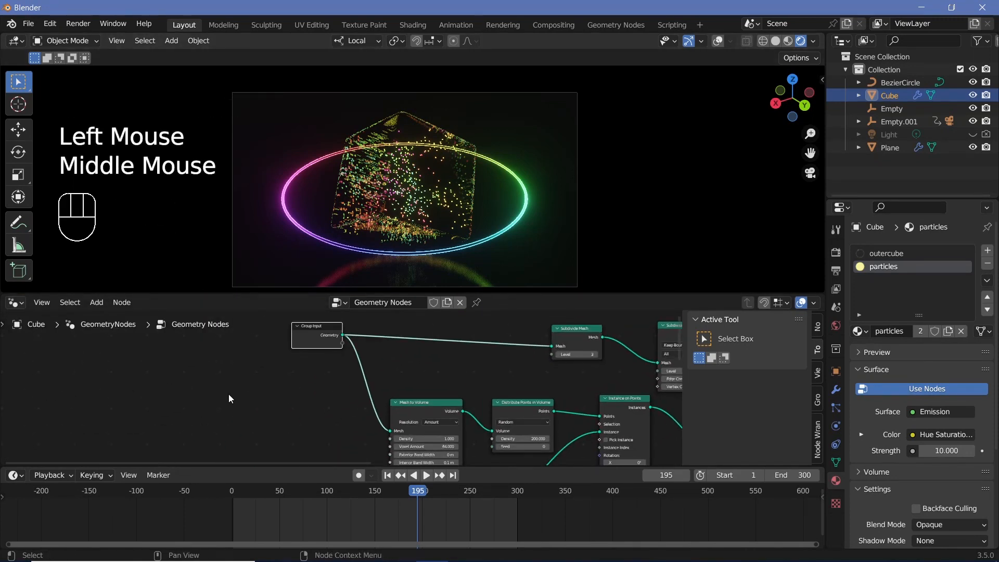
# Add a UV Sphere node and connect its Mesh output to the Subdivide Mesh node in place of the Group Input
pyautogui.hotkey('shift', 'a')
pyautogui.click(209, 319)
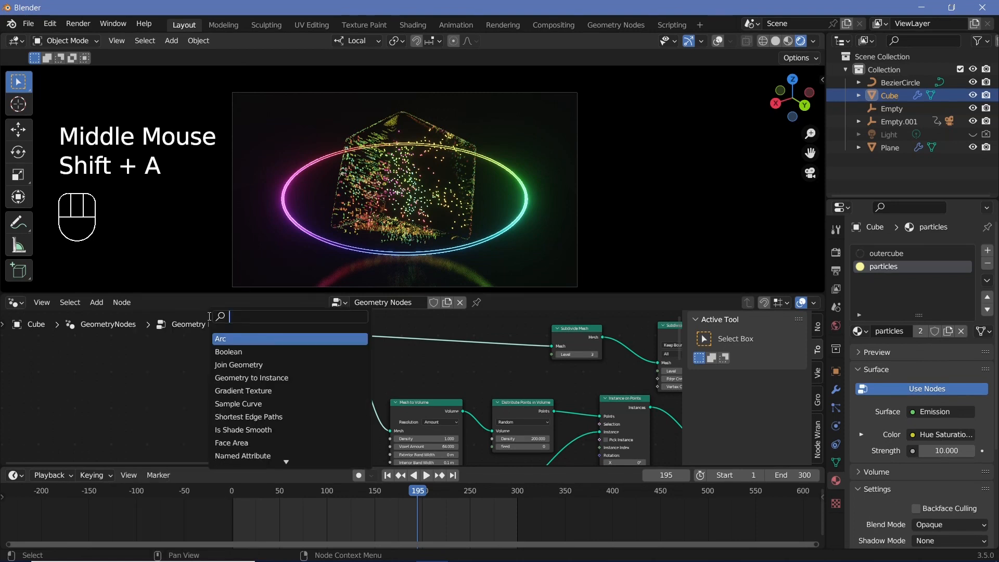
pyautogui.write('v')
pyautogui.press('BackSpace')
pyautogui.write('uv')
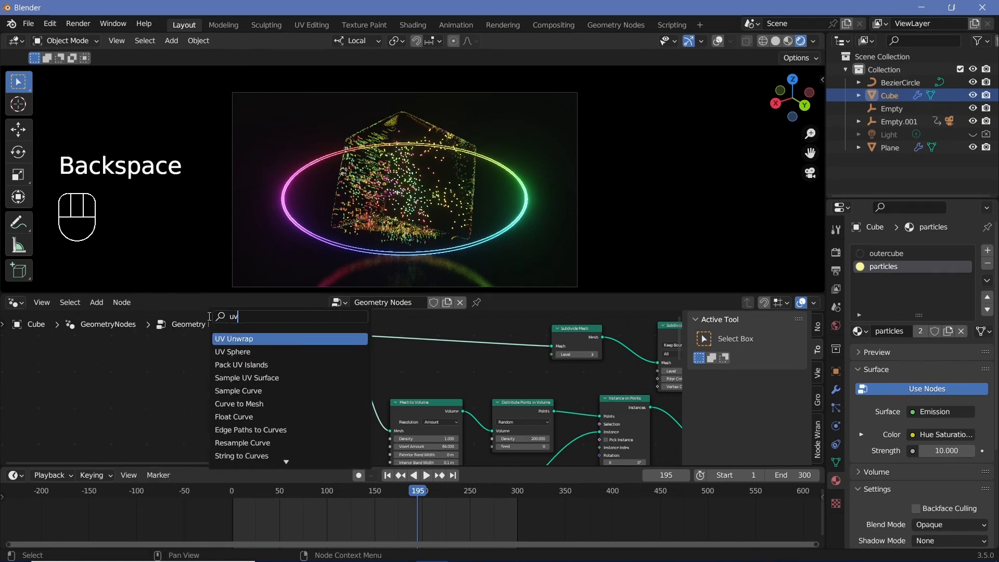
pyautogui.click(232, 352)
pyautogui.click(229, 359)
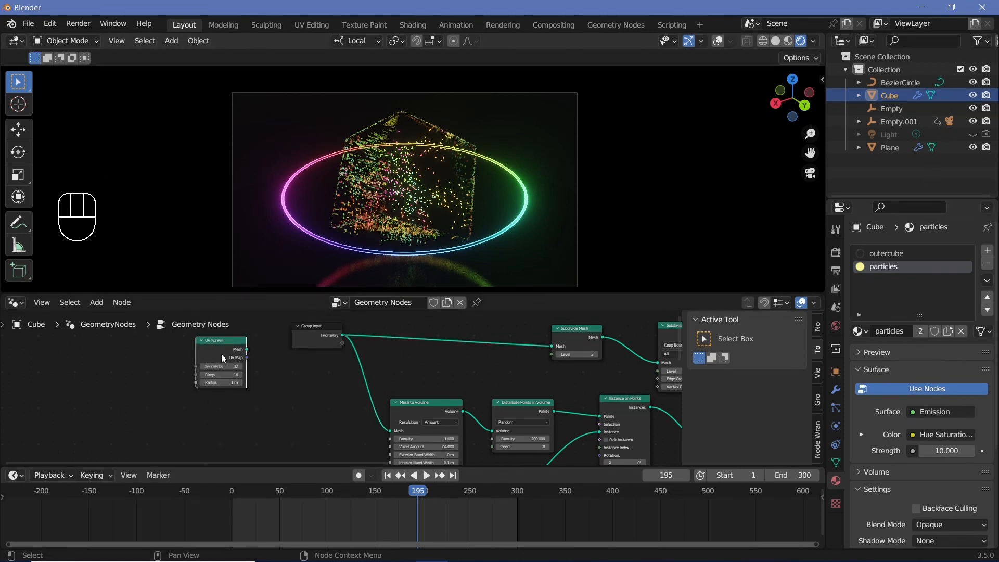
pyautogui.moveTo(224, 358); pyautogui.dragTo(551, 349)
pyautogui.scroll(3, 566, 381)
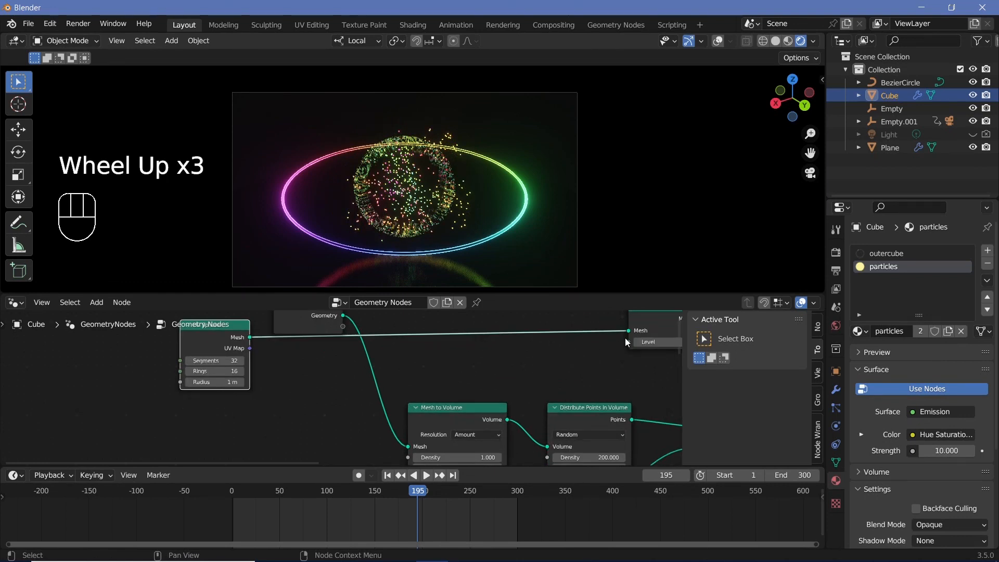
# Set the UV Sphere node to 16 segments, 8 rings and a 2 m radius
pyautogui.scroll(4, 243, 432)
pyautogui.moveTo(220, 407); pyautogui.dragTo(242, 434, button='middle')
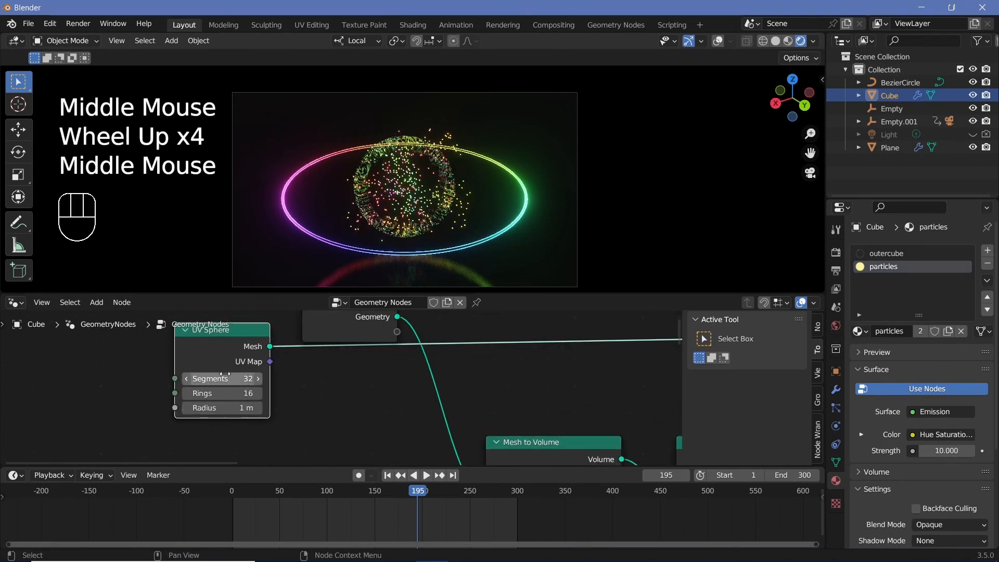
pyautogui.click(226, 374)
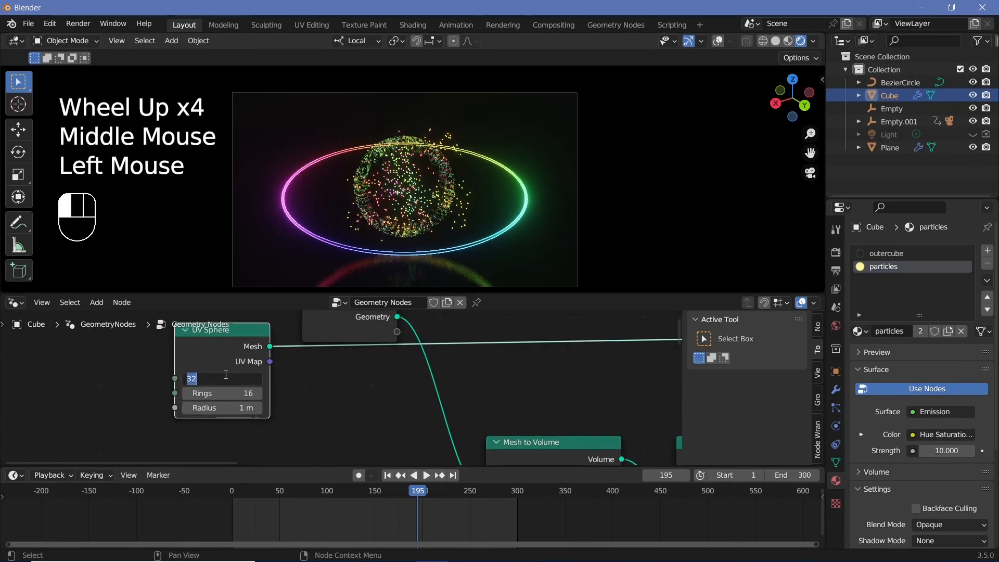
pyautogui.write('16')
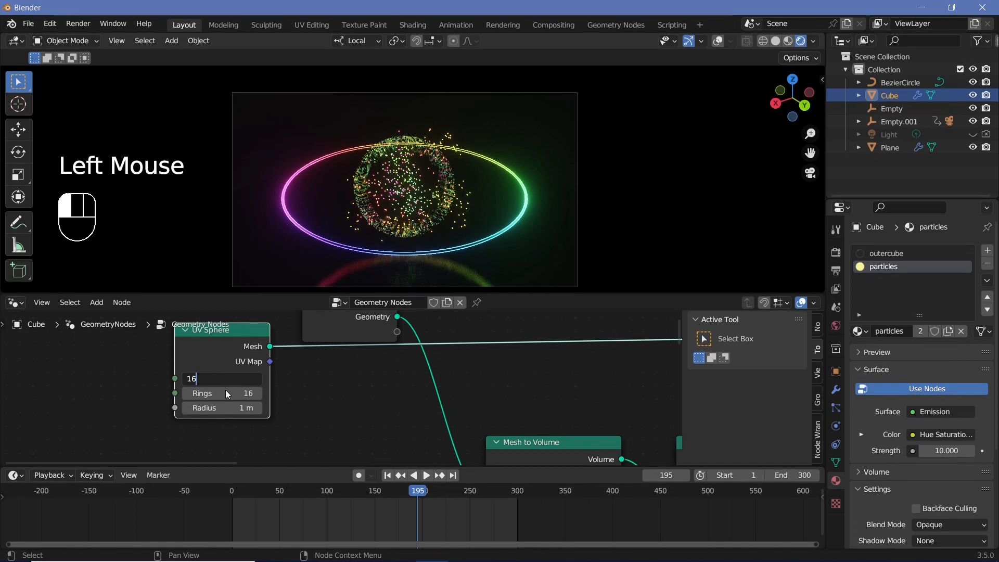
pyautogui.click(226, 394)
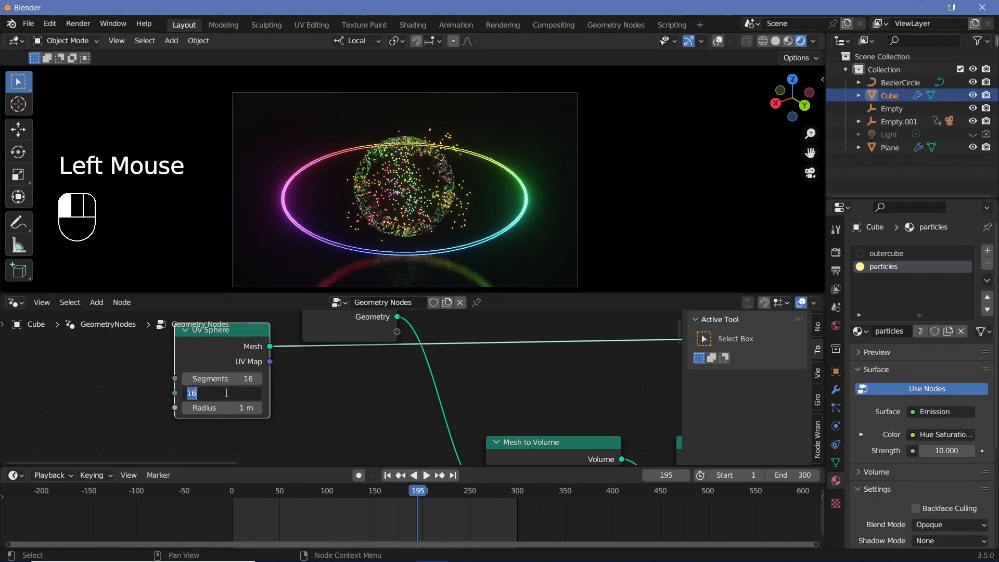
pyautogui.write('8')
pyautogui.click(220, 408)
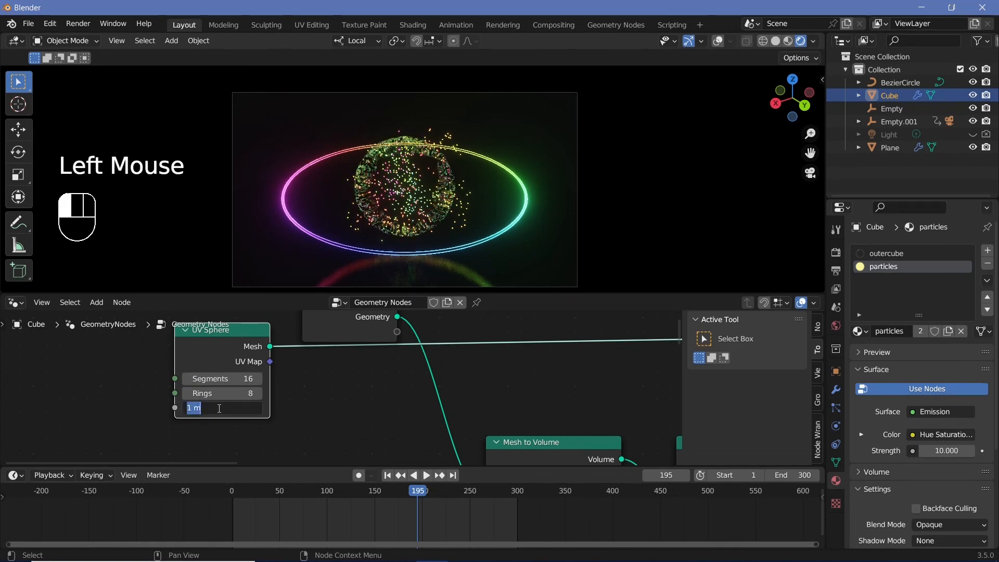
pyautogui.press('Return')
# Connect the UV Sphere's Mesh output to the Mesh to Volume node and play the animation to preview the particle sphere
pyautogui.moveTo(269, 346); pyautogui.dragTo(488, 414)
pyautogui.scroll(-1, 421, 186)
pyautogui.scroll(-1, 423, 189)
pyautogui.press('space')
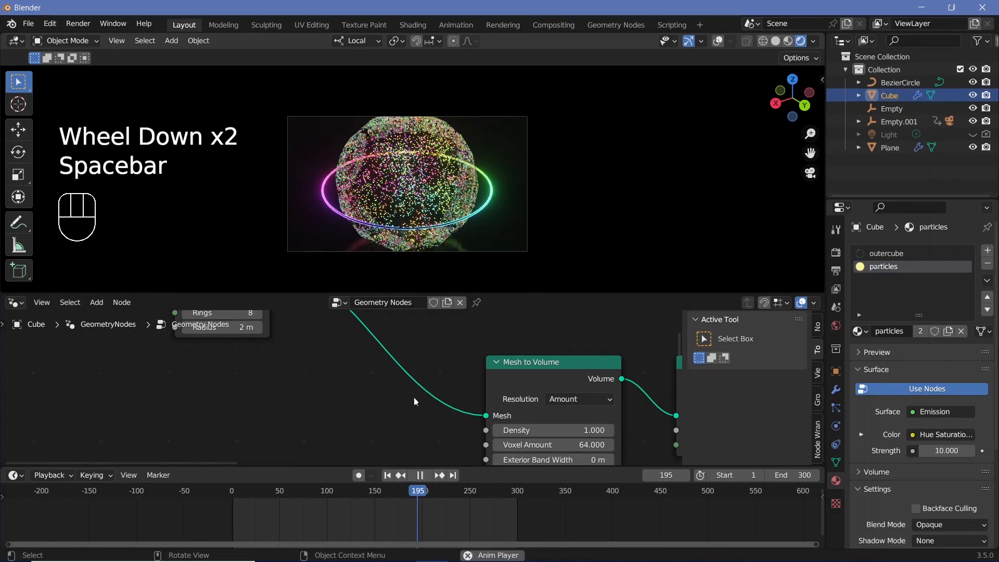
pyautogui.press('space')
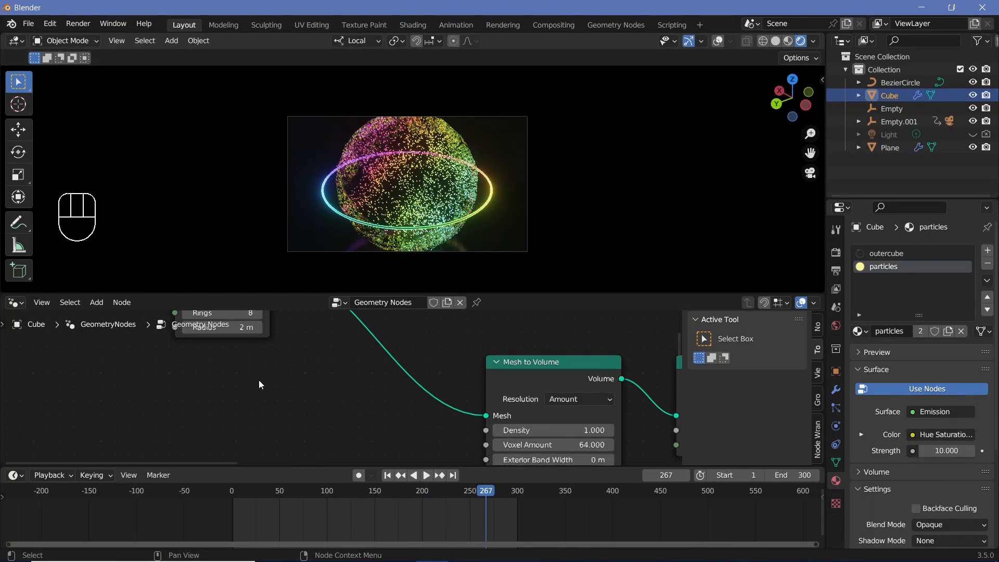
# Delete the UV Sphere node and reconnect the Group Input's Geometry output to the Subdivide Mesh node
pyautogui.scroll(-2, 342, 383)
pyautogui.moveTo(448, 370); pyautogui.dragTo(473, 397, button='middle')
pyautogui.scroll(-2, 346, 377)
pyautogui.moveTo(346, 376); pyautogui.dragTo(345, 389, button='middle')
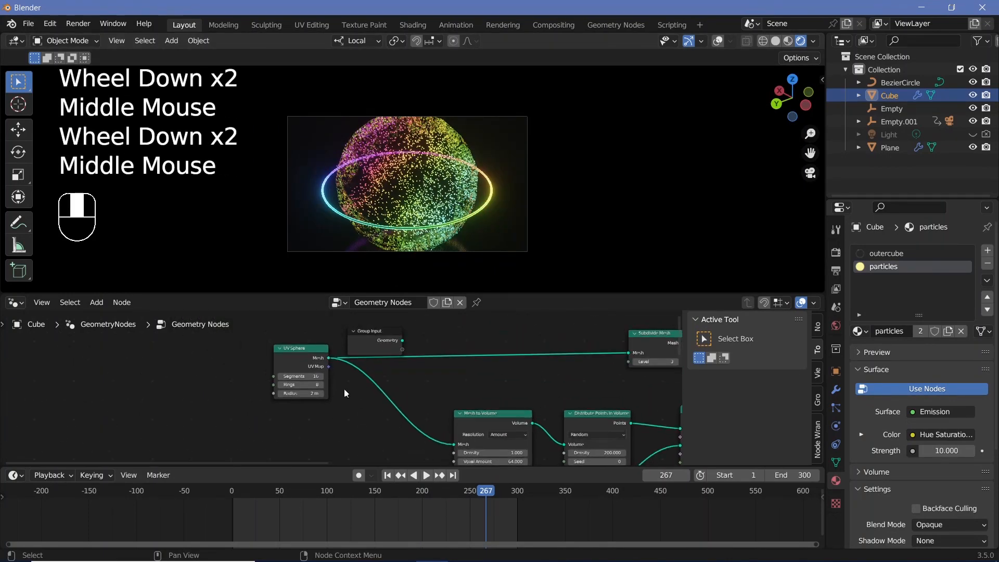
pyautogui.click(305, 348)
pyautogui.press('x')
pyautogui.click(406, 341)
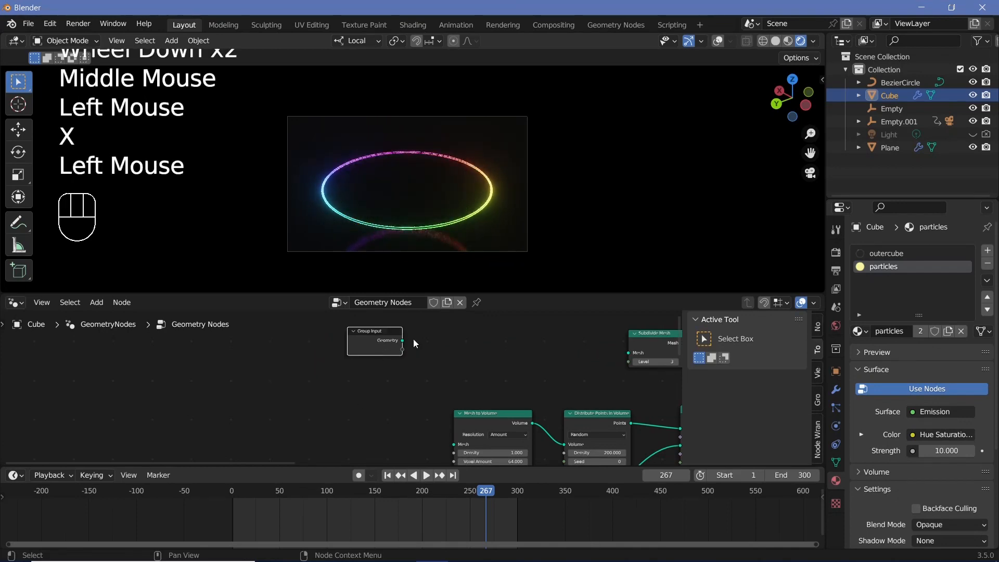
pyautogui.moveTo(402, 341); pyautogui.dragTo(627, 354)
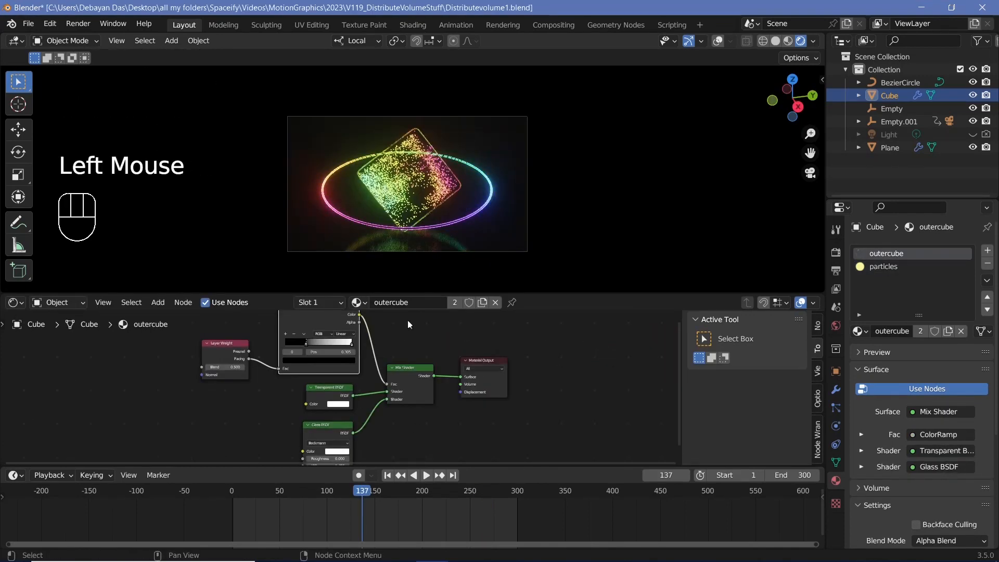
# Change the Glass BSDF color in the outercube material to cyan with a hue of 0.500
pyautogui.scroll(2, 471, 422)
pyautogui.moveTo(421, 446); pyautogui.dragTo(337, 400, button='middle')
pyautogui.scroll(3, 435, 423)
pyautogui.scroll(-2, 435, 423)
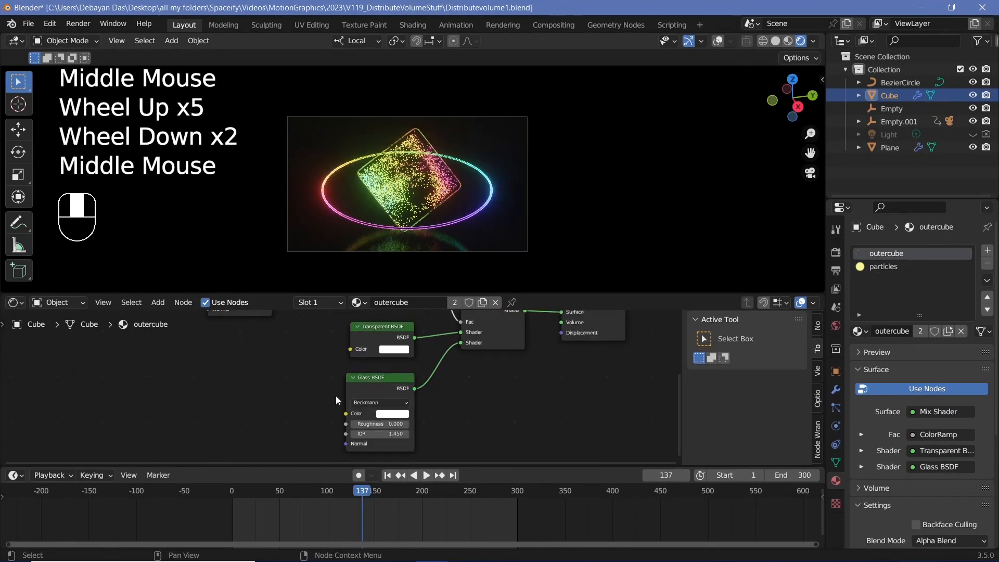
pyautogui.click(392, 418)
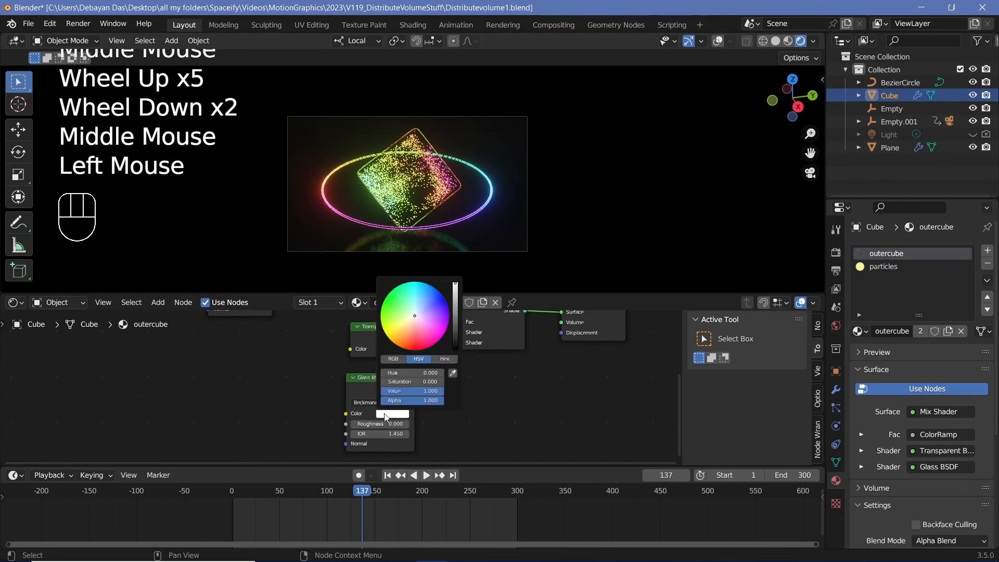
pyautogui.keyDown('ctrl'); pyautogui.click(417, 304); pyautogui.keyUp('ctrl')
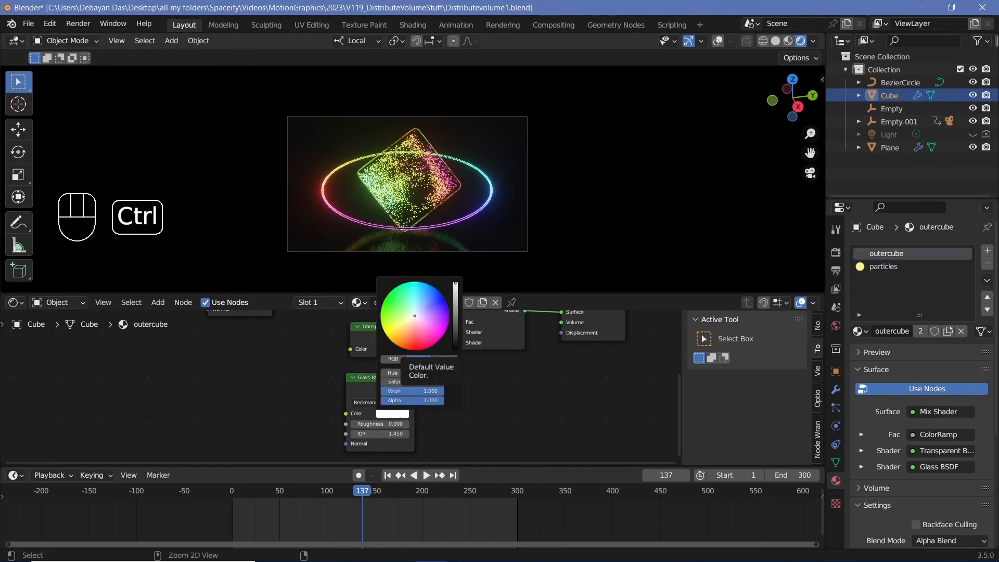
pyautogui.keyDown('ctrl'); pyautogui.moveTo(415, 304); pyautogui.dragTo(415, 288); pyautogui.keyUp('ctrl')
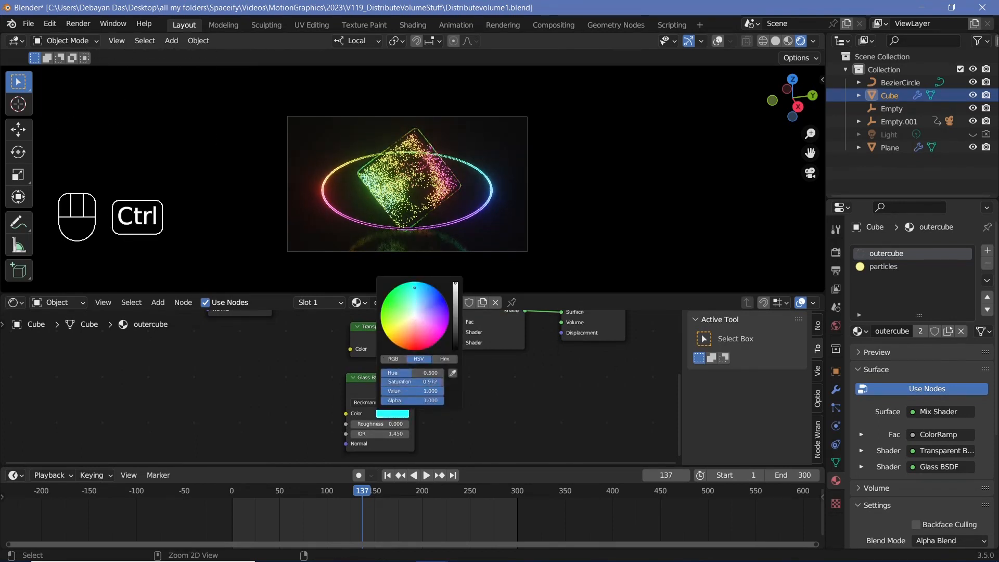
# Scrub through the animation between about frames 208 and 228 to check the cube's tinted glass edges
pyautogui.doubleClick(452, 497)
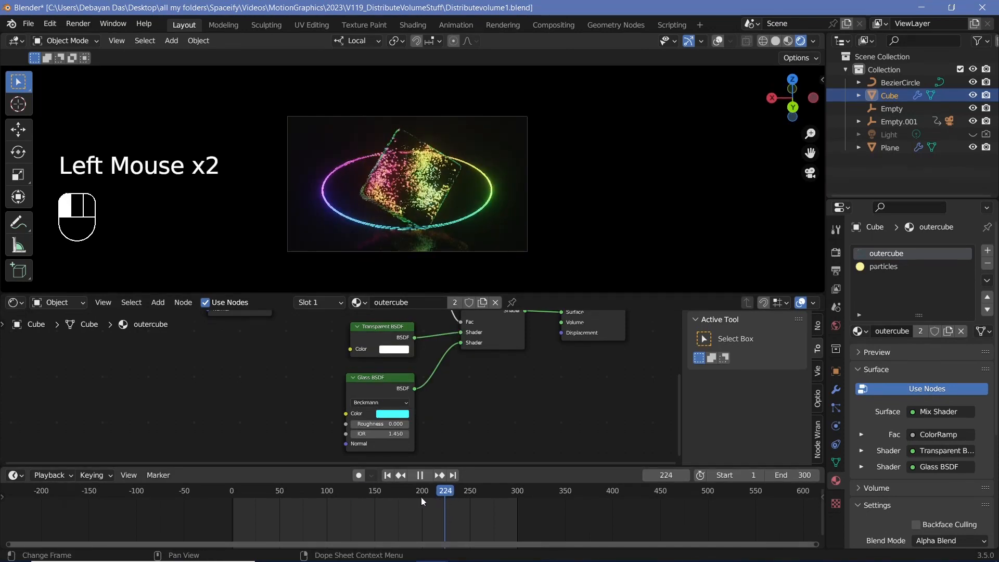
pyautogui.moveTo(421, 498); pyautogui.dragTo(430, 502)
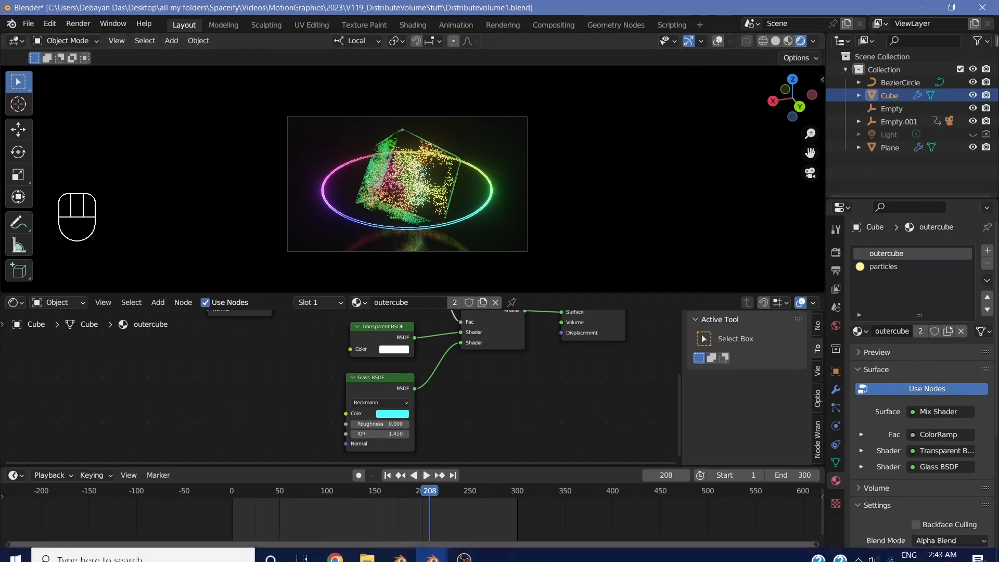
pyautogui.moveTo(440, 496); pyautogui.dragTo(449, 501)
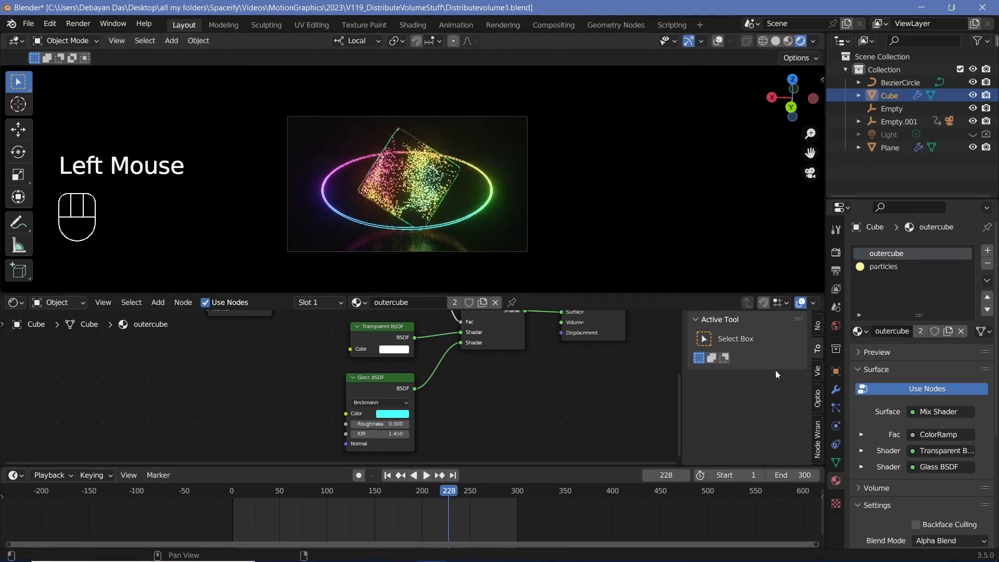
# Set the scene's output frame rate to 30 fps and the output path to //
pyautogui.click(835, 272)
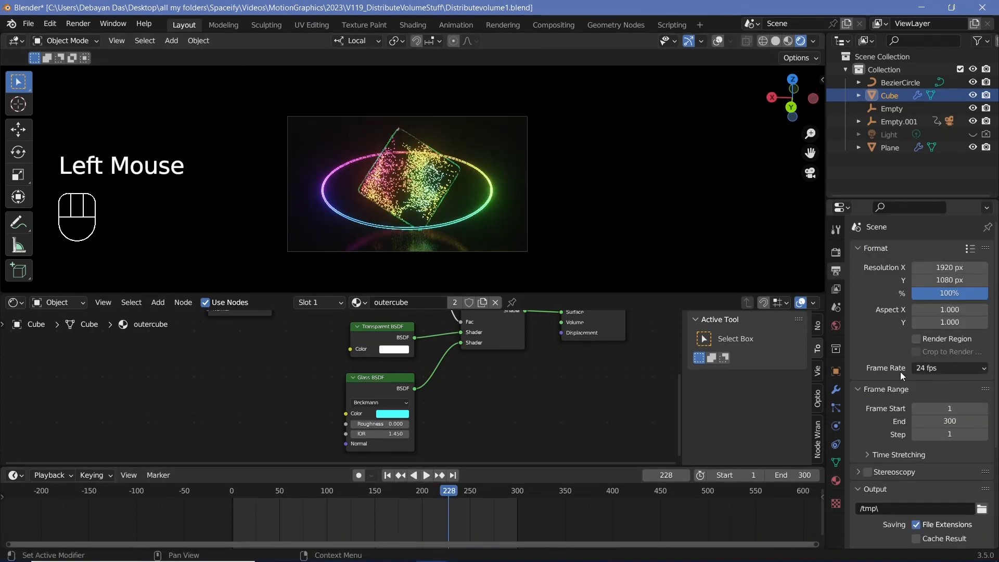
pyautogui.moveTo(920, 371); pyautogui.dragTo(926, 429)
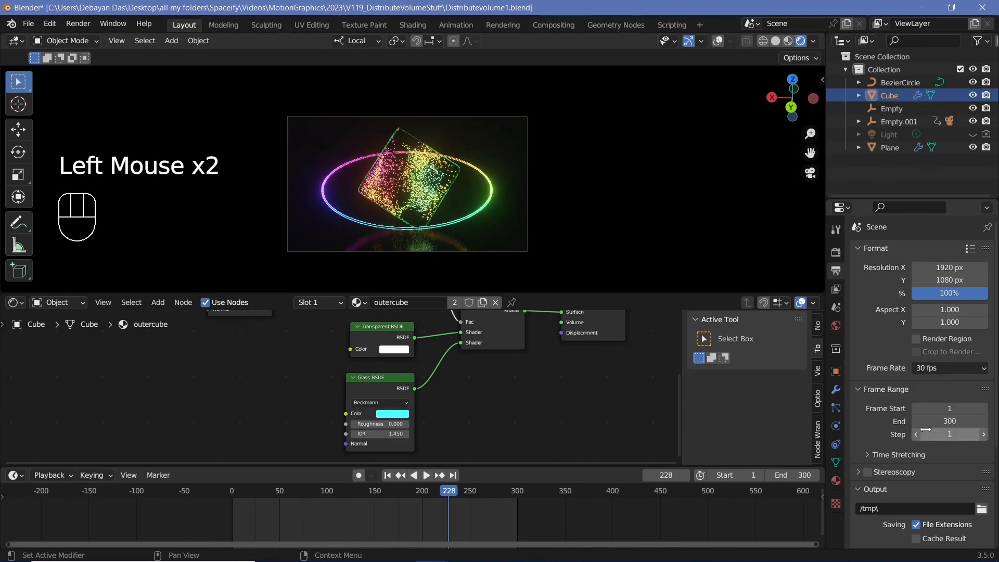
pyautogui.scroll(-2, 869, 467)
pyautogui.click(869, 386)
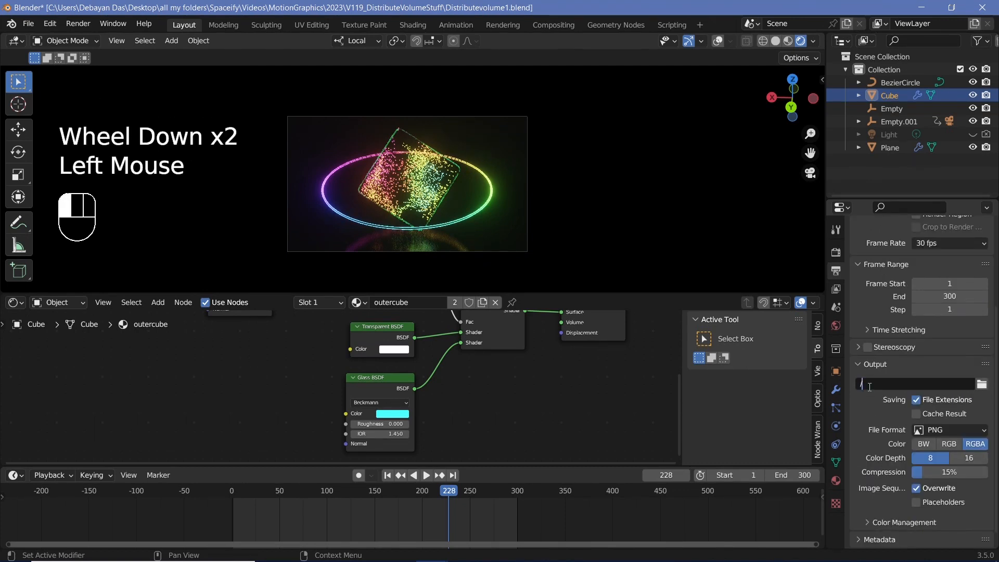
pyautogui.write('/')
# Configure the output as FFmpeg Video in an MPEG-4 container with Perceptually Lossless quality
pyautogui.click(930, 430)
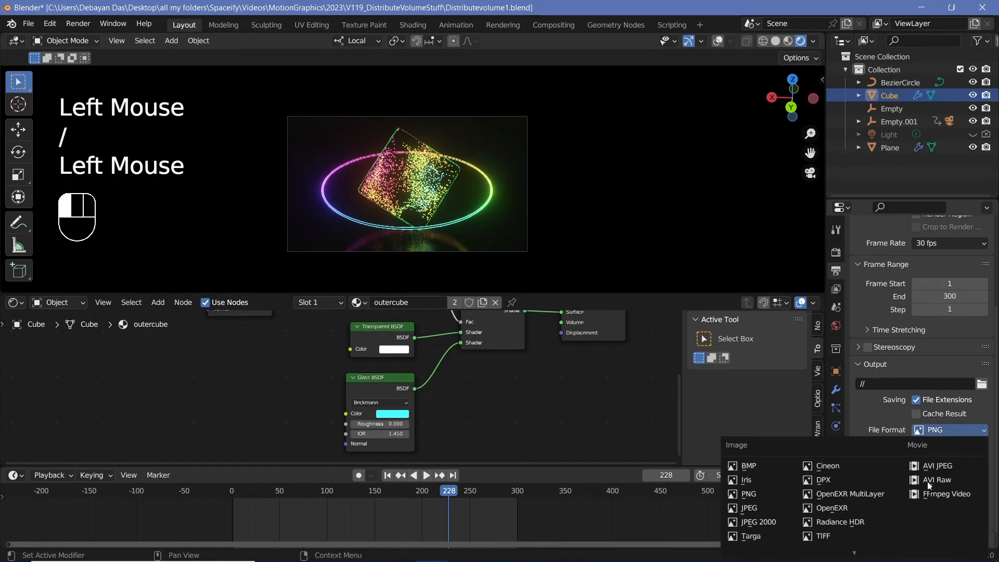
pyautogui.click(932, 494)
pyautogui.scroll(-2, 879, 503)
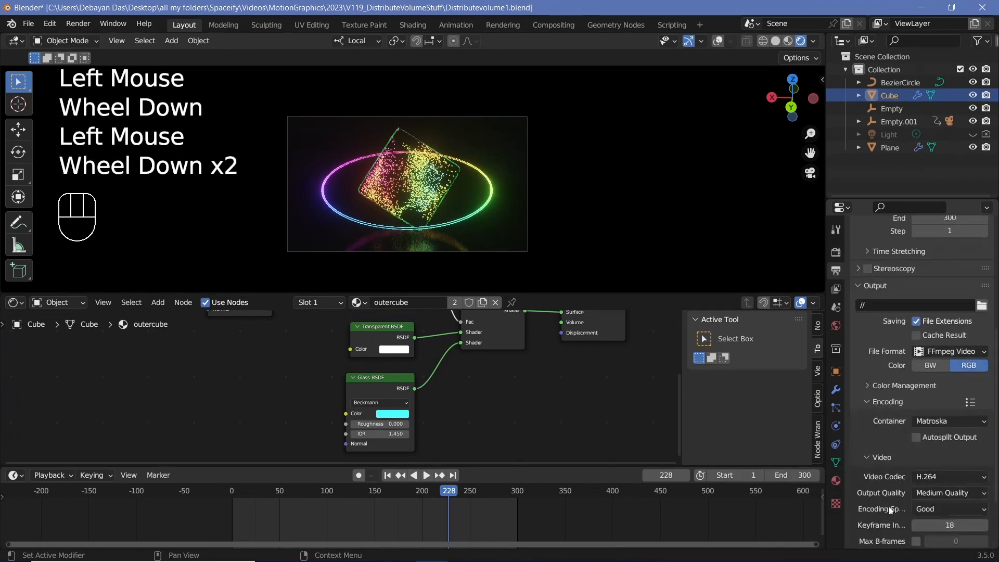
pyautogui.click(951, 421)
pyautogui.click(945, 378)
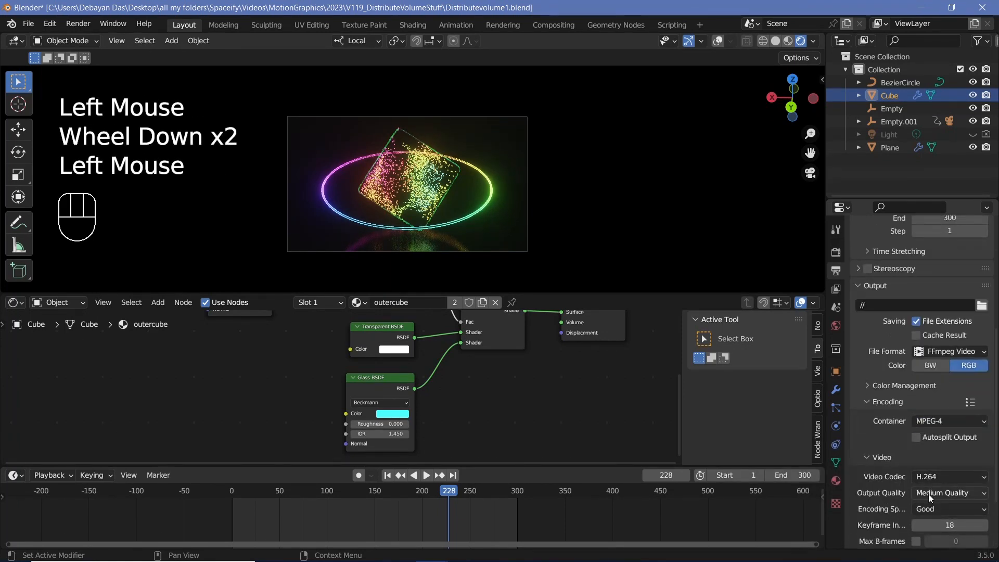
pyautogui.click(929, 495)
pyautogui.click(941, 445)
pyautogui.scroll(-1, 872, 508)
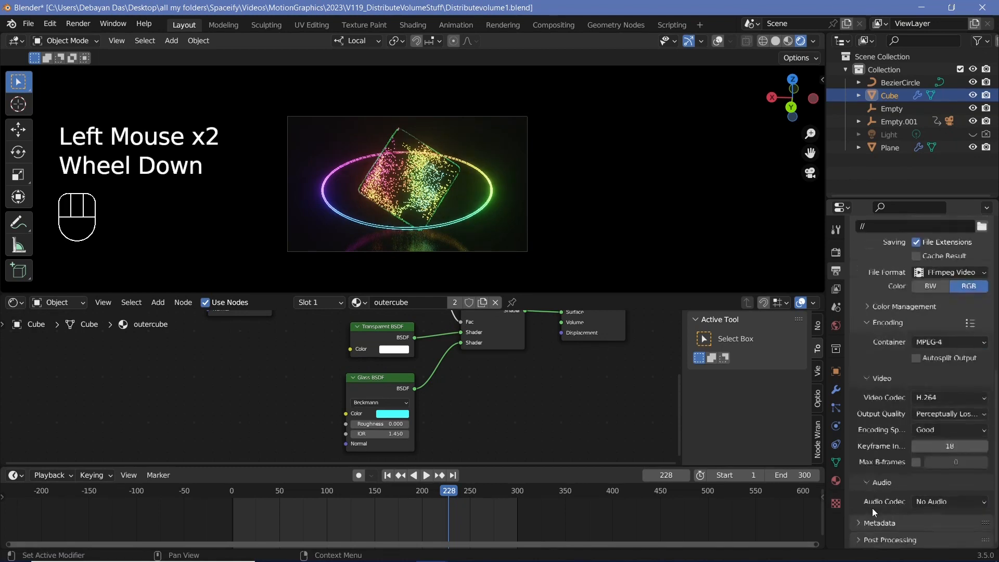
# Select the floor plane and add a Noise Texture node to its material, placed well before the Principled BSDF
pyautogui.scroll(7, 872, 508)
pyautogui.click(353, 244)
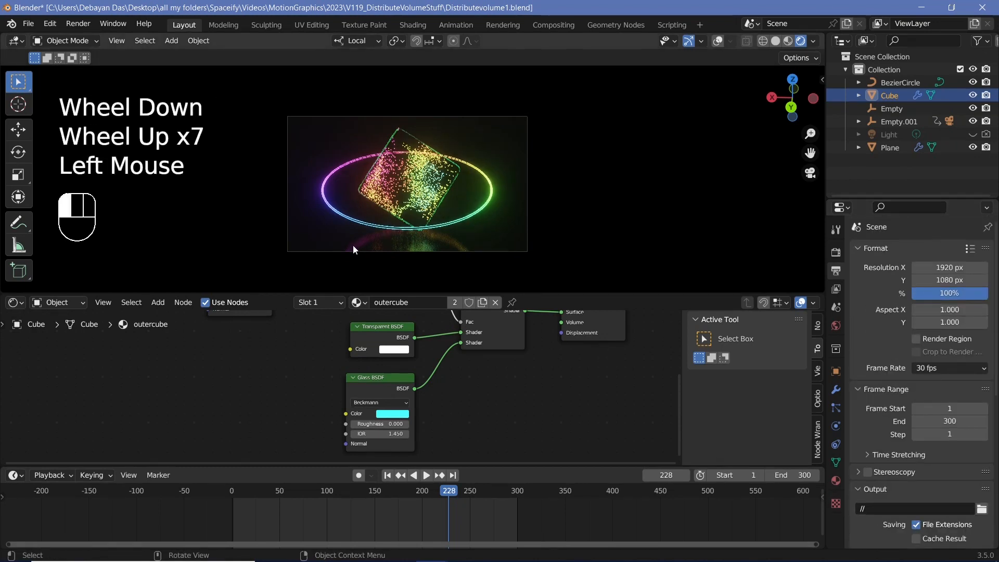
pyautogui.scroll(-1, 361, 377)
pyautogui.moveTo(341, 367); pyautogui.dragTo(362, 361, button='middle')
pyautogui.hotkey('shift', 'a')
pyautogui.click(370, 382)
pyautogui.write('n')
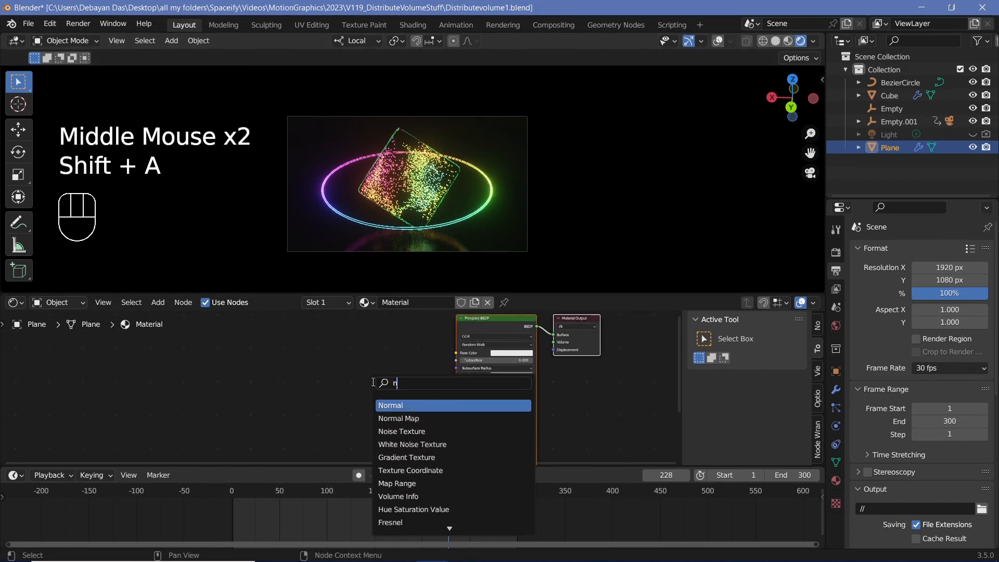
pyautogui.write('oise')
pyautogui.click(378, 403)
pyautogui.click(311, 410)
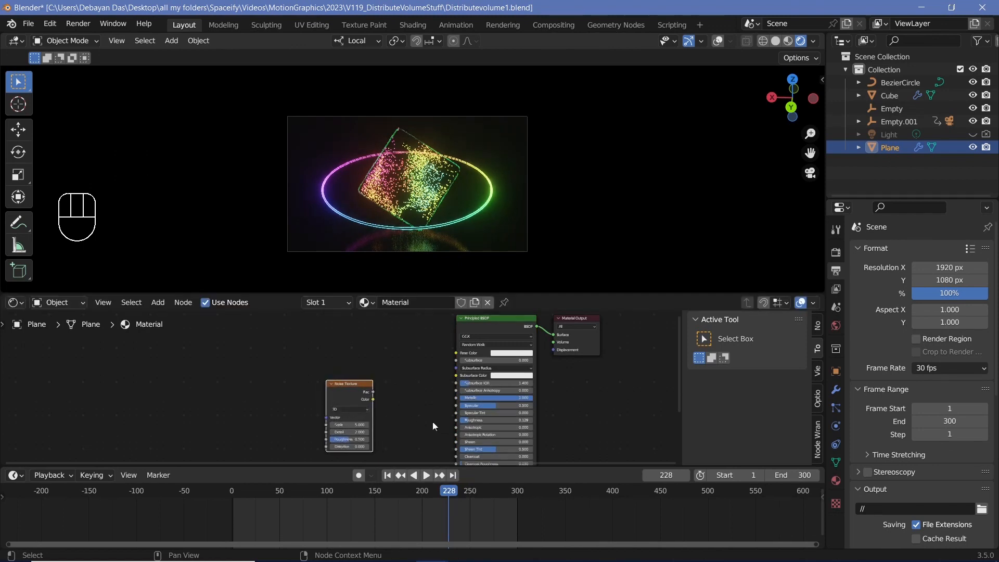
pyautogui.moveTo(364, 400); pyautogui.dragTo(323, 407)
# Add a ColorRamp fed by the Noise Texture's Color output and connect its Color to the Principled BSDF's Roughness
pyautogui.hotkey('shift', 'a')
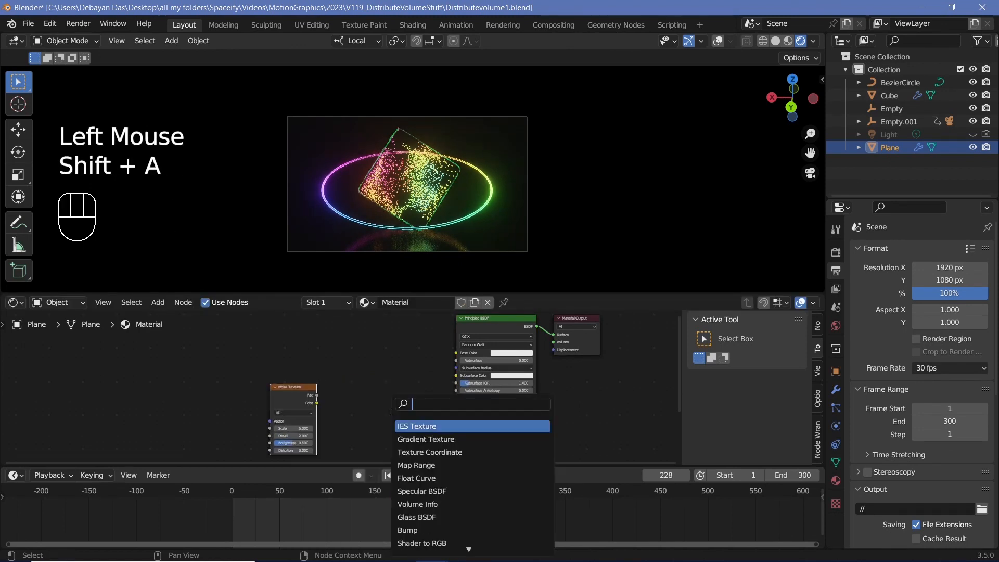
pyautogui.write('color')
pyautogui.press('Return')
pyautogui.click(333, 394)
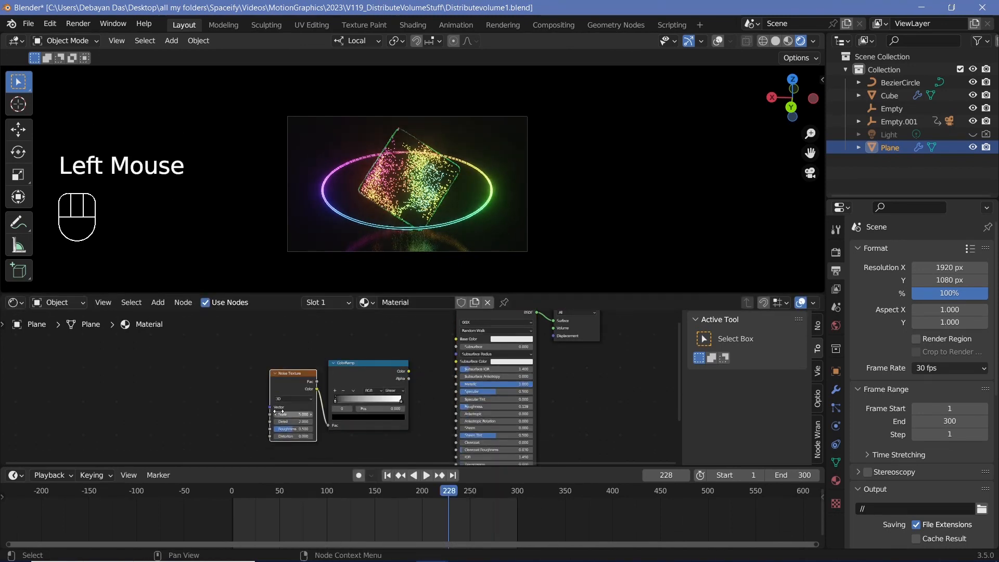
pyautogui.moveTo(409, 371); pyautogui.dragTo(456, 407)
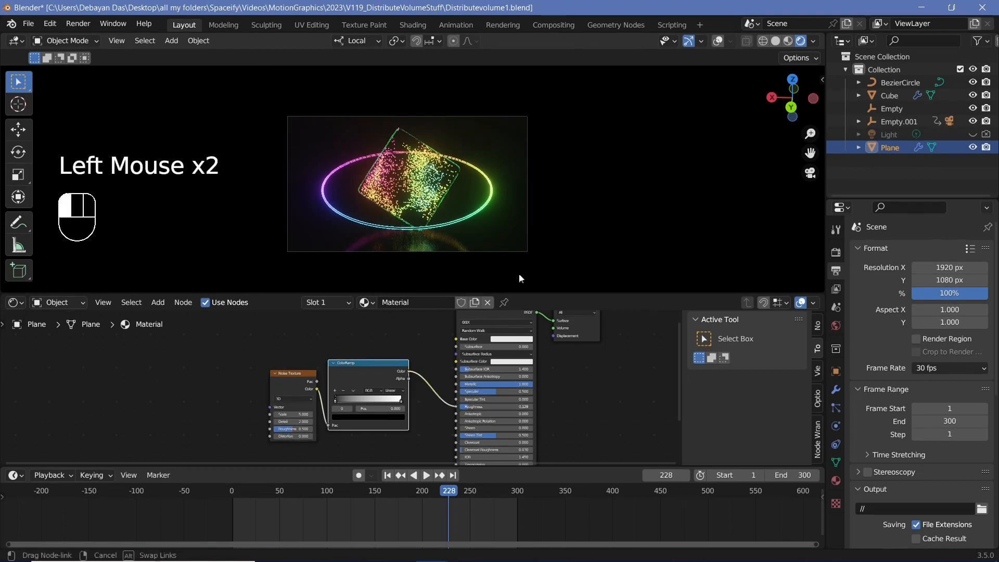
# Rescale the reflective floor plane beneath the cube and ring
pyautogui.click(477, 233)
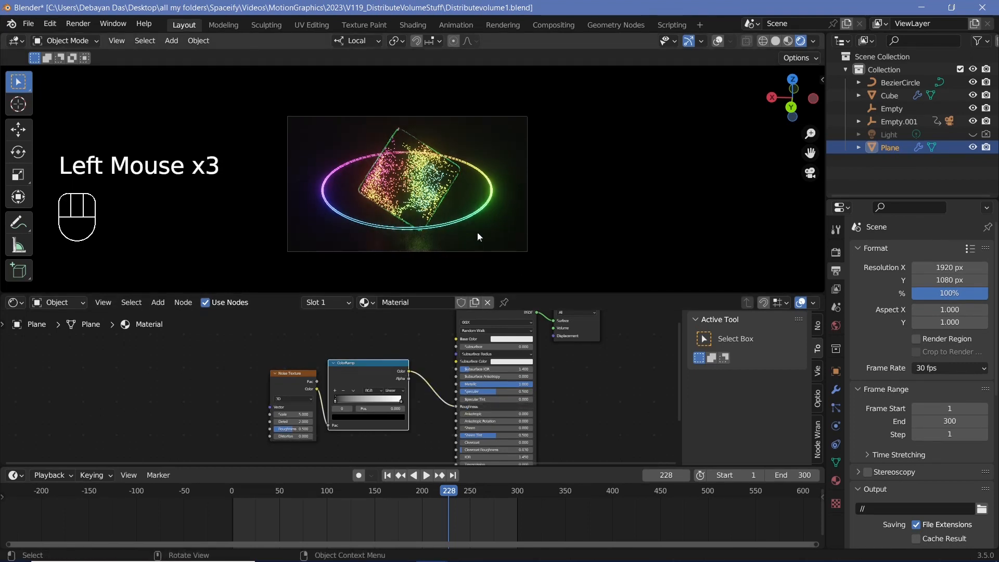
pyautogui.press('s')
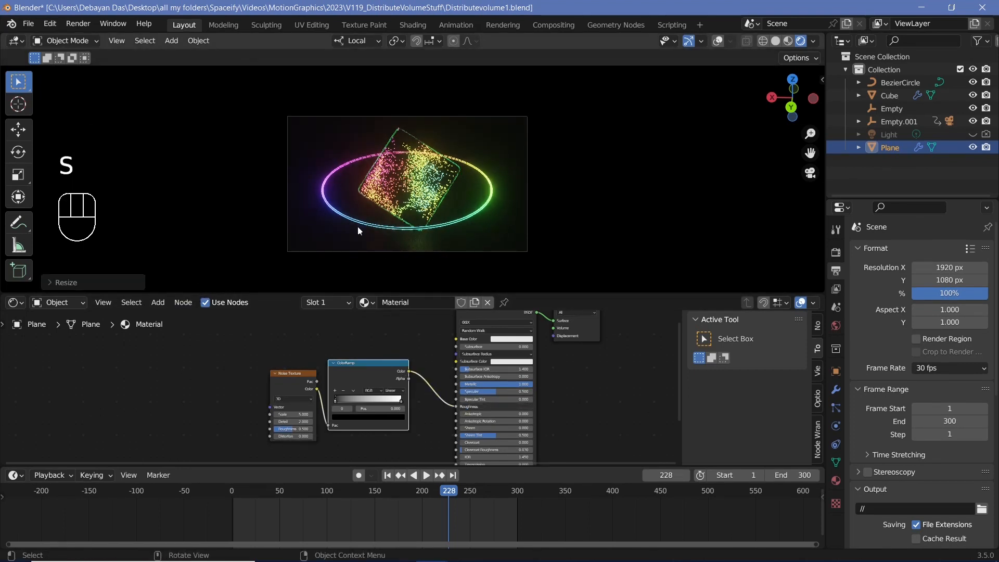